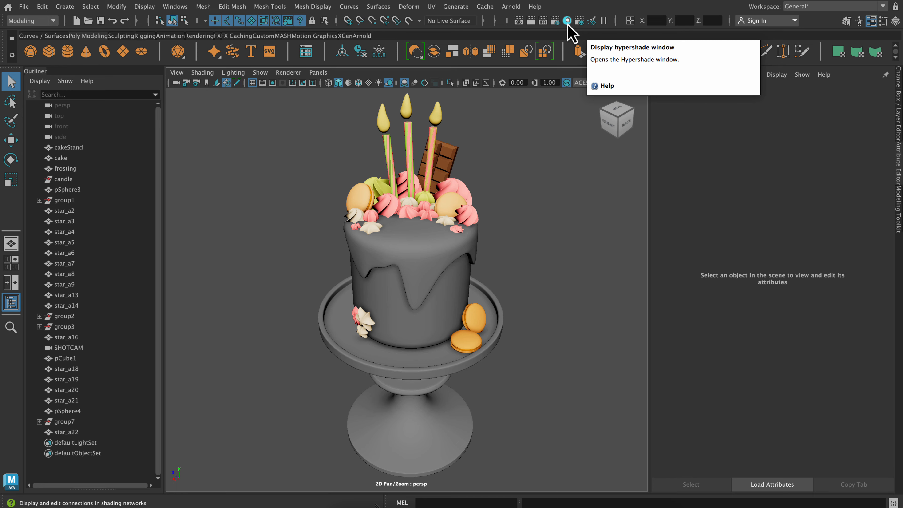
Open the Hypershade and display the properties of the cookie material
{"action": "left_click", "coordinate": [568, 24]}
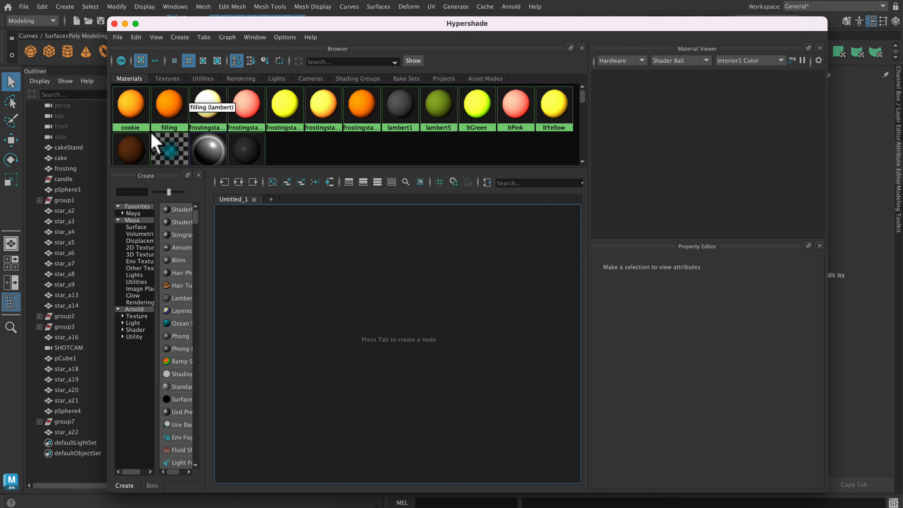
{"action": "left_click", "coordinate": [124, 115]}
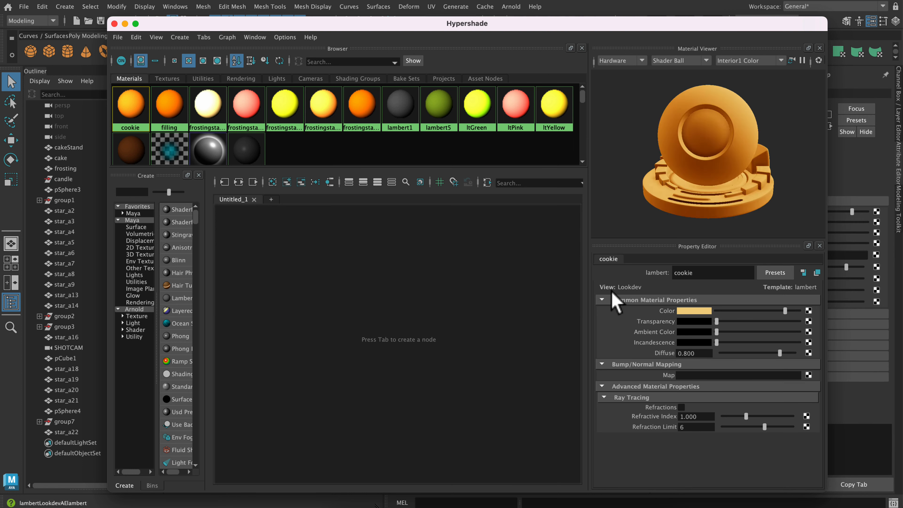
Preview the cookie material with the Arnold renderer and return the material viewer to Hardware
{"action": "left_click", "coordinate": [643, 62]}
{"action": "left_click", "coordinate": [634, 83]}
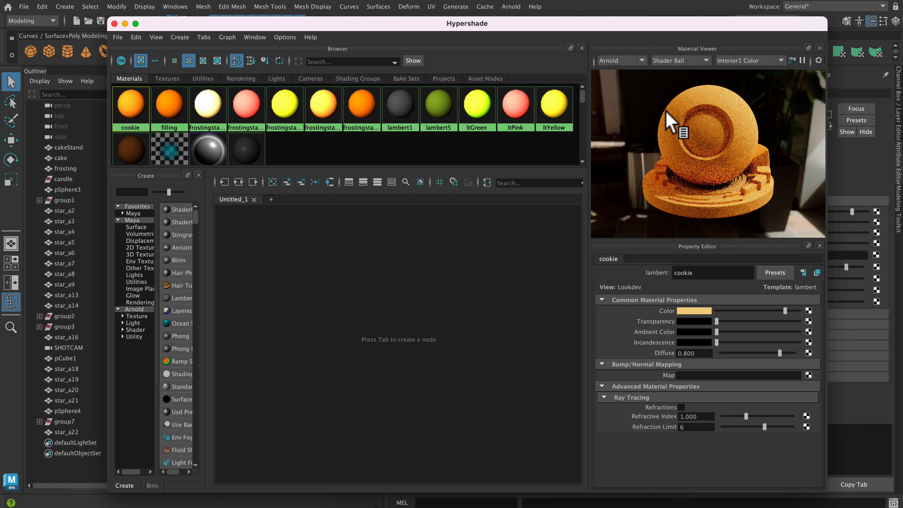
{"action": "left_click", "coordinate": [642, 61]}
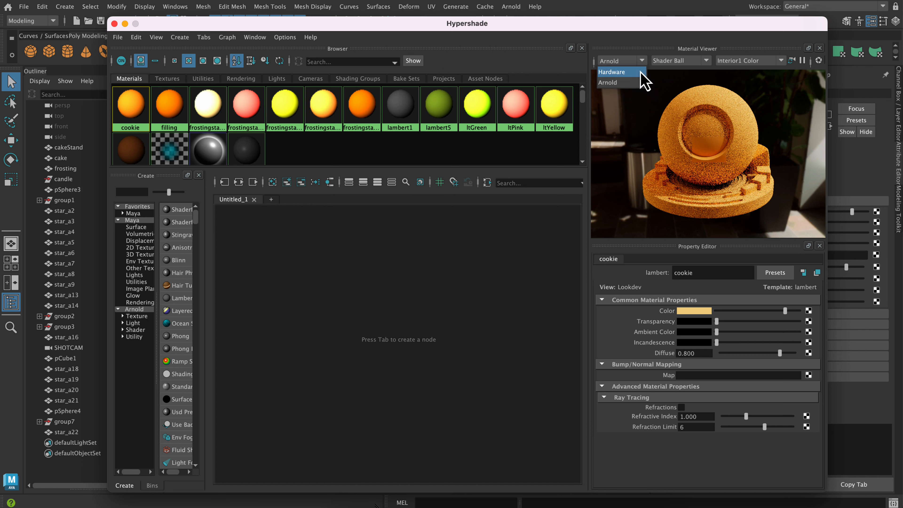
{"action": "left_click", "coordinate": [641, 72]}
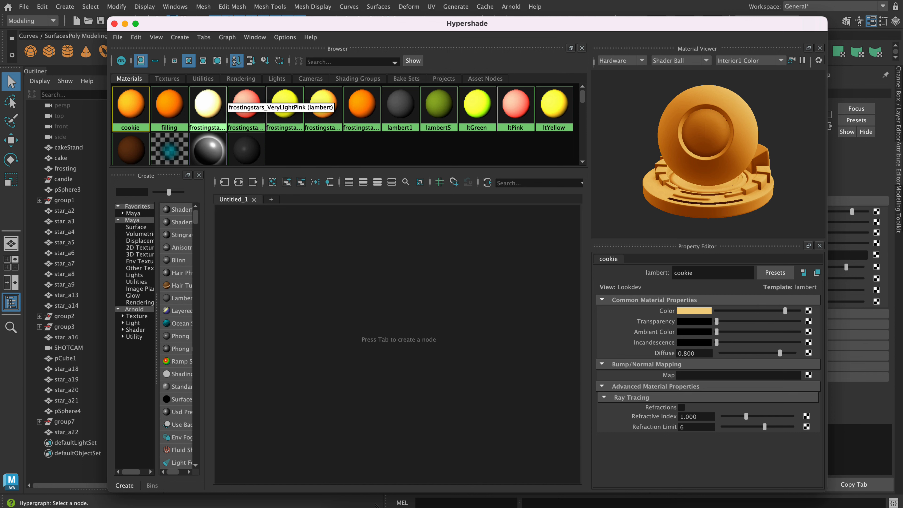
Move the Hypershade aside and delete the scene's unused shading nodes
{"action": "left_click_drag", "start_coordinate": [242, 28], "coordinate": [448, 63]}
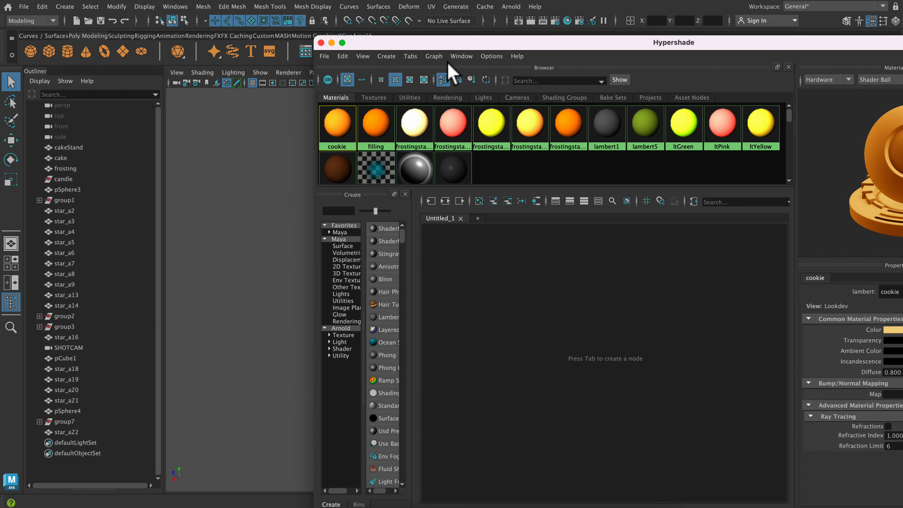
{"action": "left_click", "coordinate": [342, 56]}
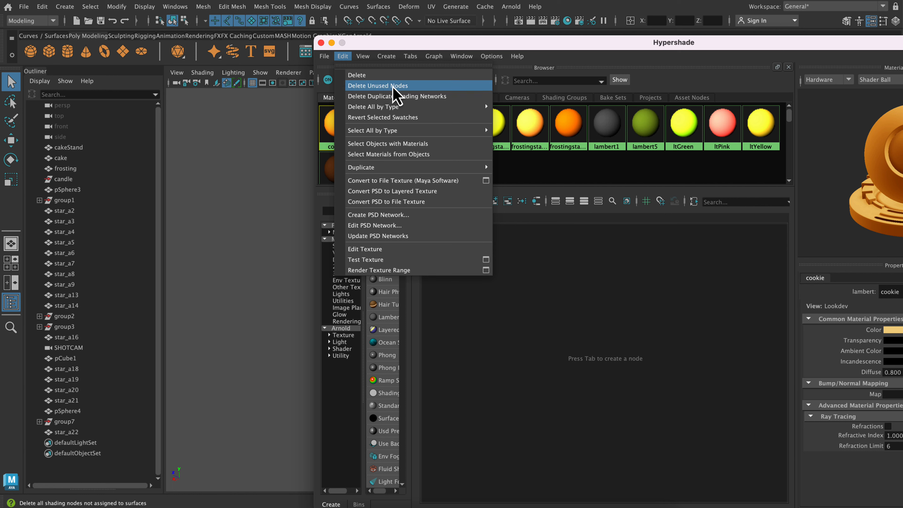
{"action": "left_click", "coordinate": [421, 87]}
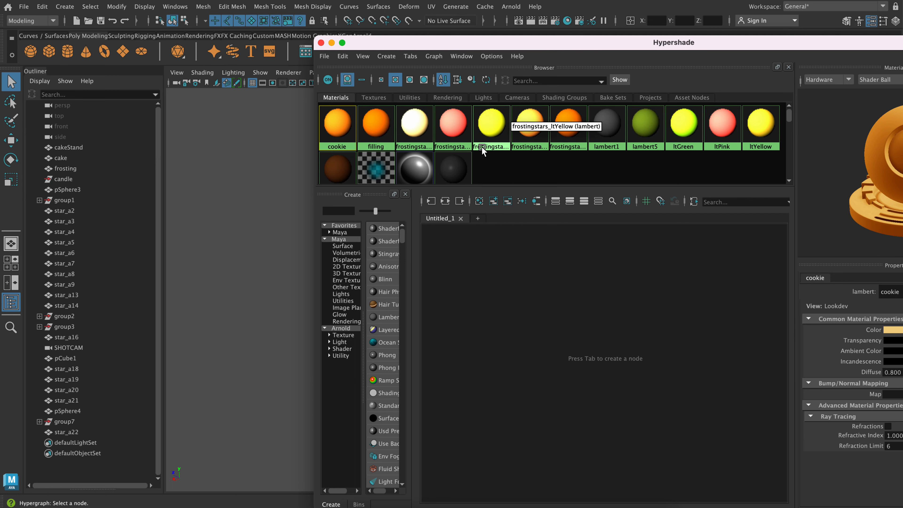
Collapse the Outliner and reposition the Hypershade so that the whole cake model can be seen beside it
{"action": "left_click_drag", "start_coordinate": [412, 45], "coordinate": [459, 49]}
{"action": "left_click", "coordinate": [42, 72]}
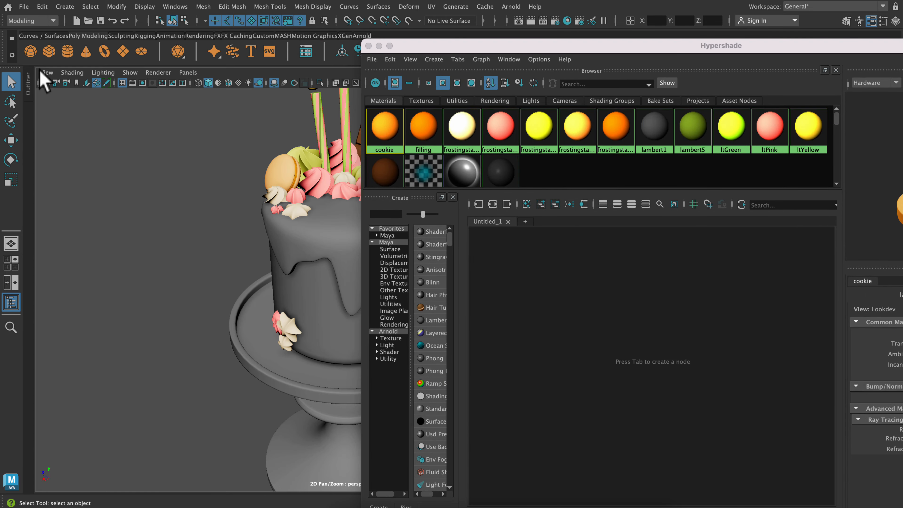
{"action": "left_click", "coordinate": [45, 73]}
{"action": "left_click_drag", "start_coordinate": [459, 50], "coordinate": [574, 50]}
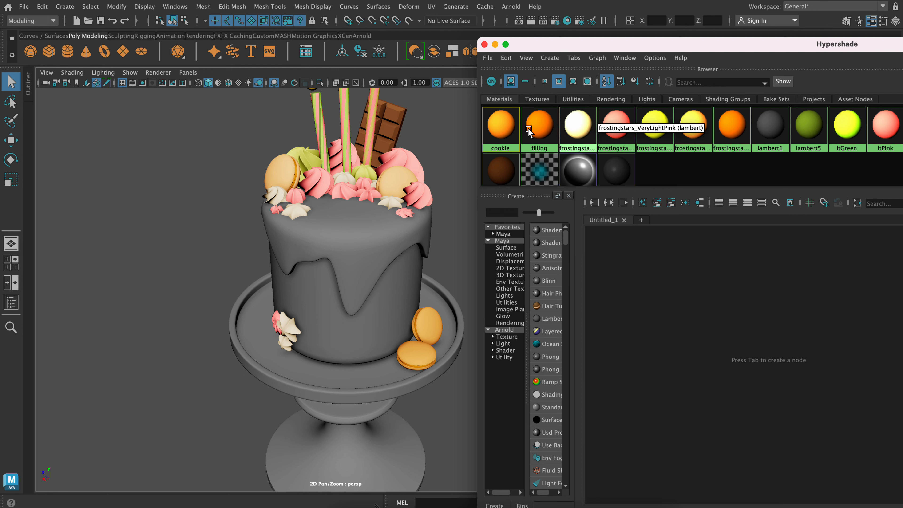
Select the objects that use the frostingstars_orangefilling material and isolate them in the viewport
{"action": "left_click", "coordinate": [732, 134]}
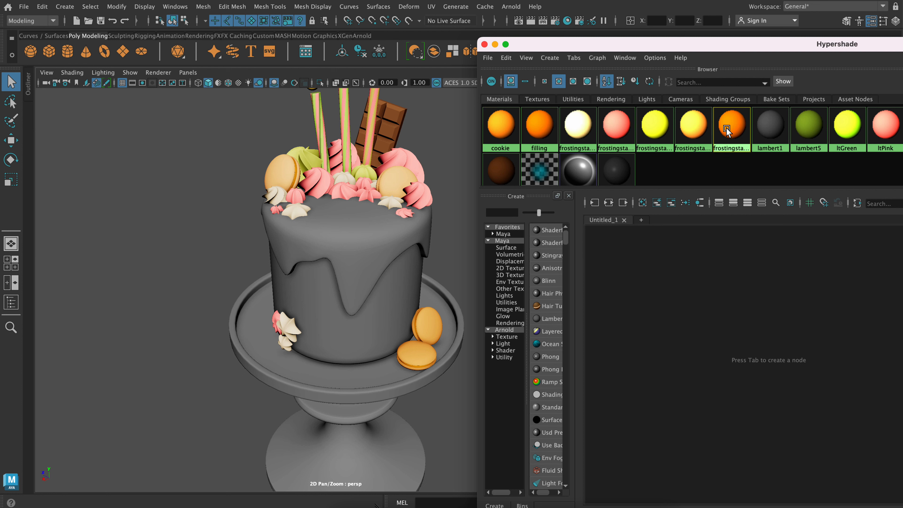
{"action": "right_click", "coordinate": [727, 131]}
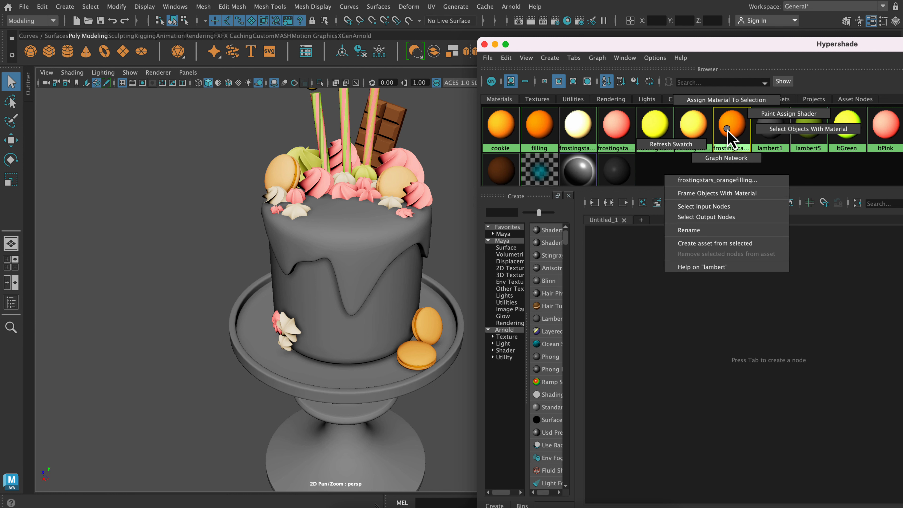
{"action": "left_click", "coordinate": [768, 135]}
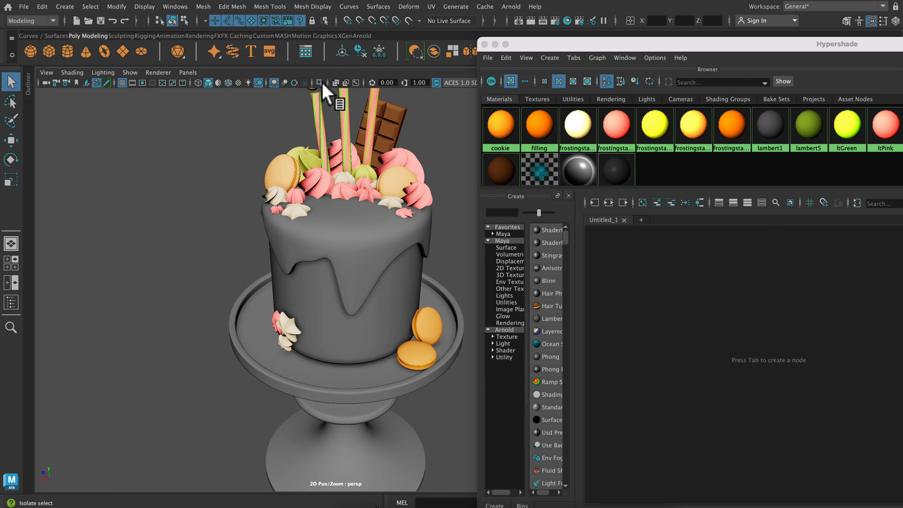
{"action": "left_click", "coordinate": [319, 82]}
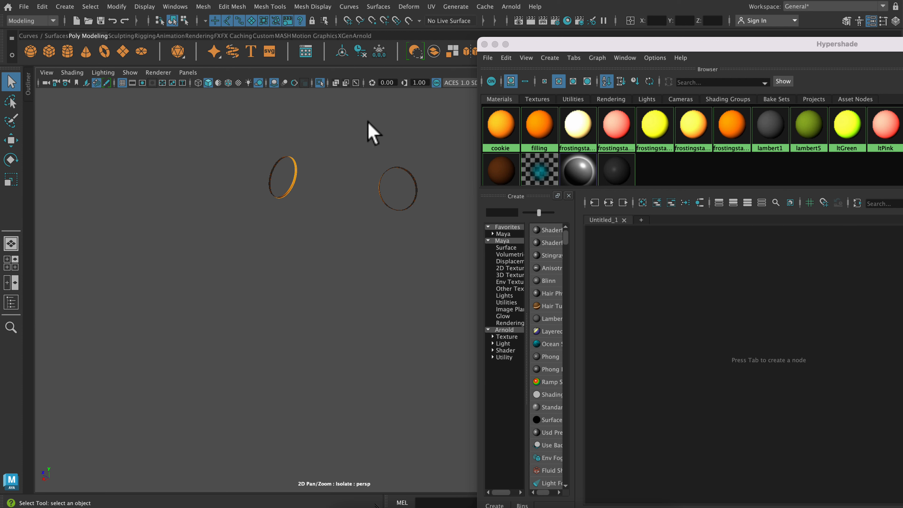
Assign the existing cookie material to the isolated upper macaron filling rings and delete the unused shading nodes
{"action": "right_click", "coordinate": [295, 163]}
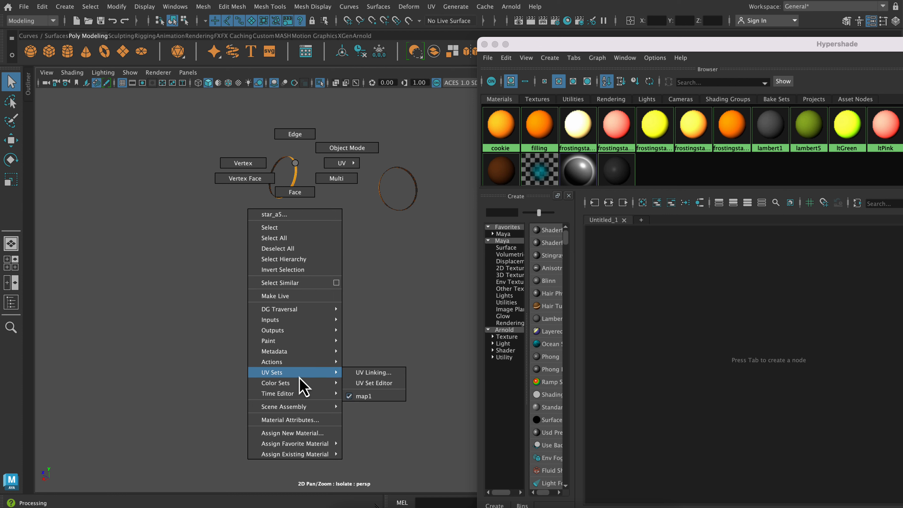
{"action": "mouse_move", "coordinate": [300, 454]}
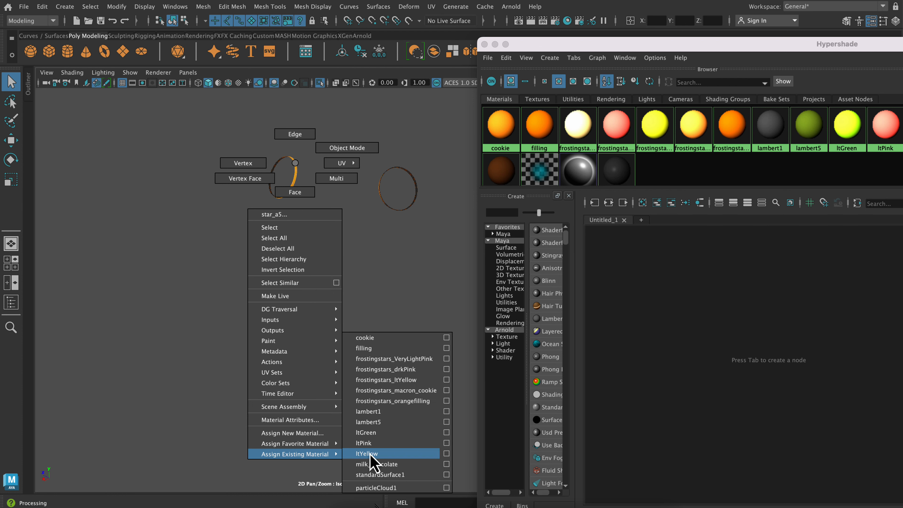
{"action": "left_click", "coordinate": [386, 338]}
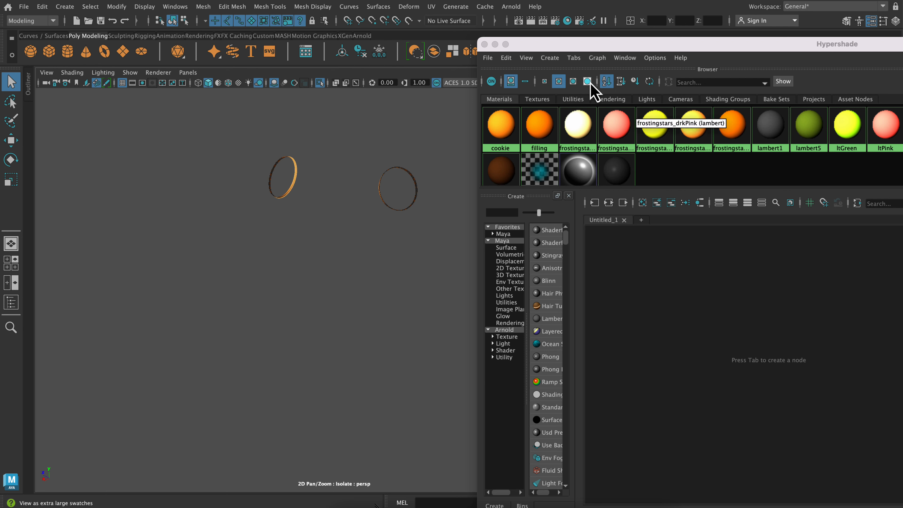
{"action": "left_click", "coordinate": [507, 58]}
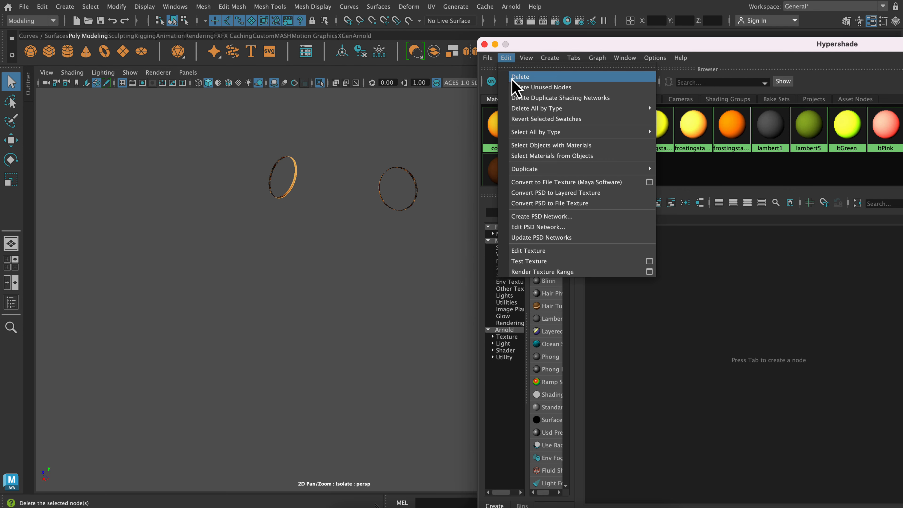
{"action": "left_click", "coordinate": [518, 88]}
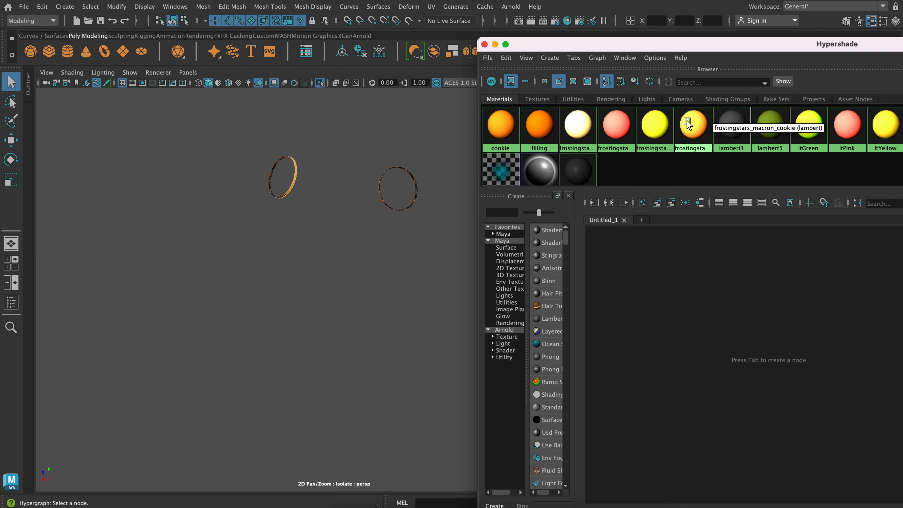
Leave the current isolation, select the objects that use the filling material, and isolate them in the viewport
{"action": "left_click", "coordinate": [689, 128]}
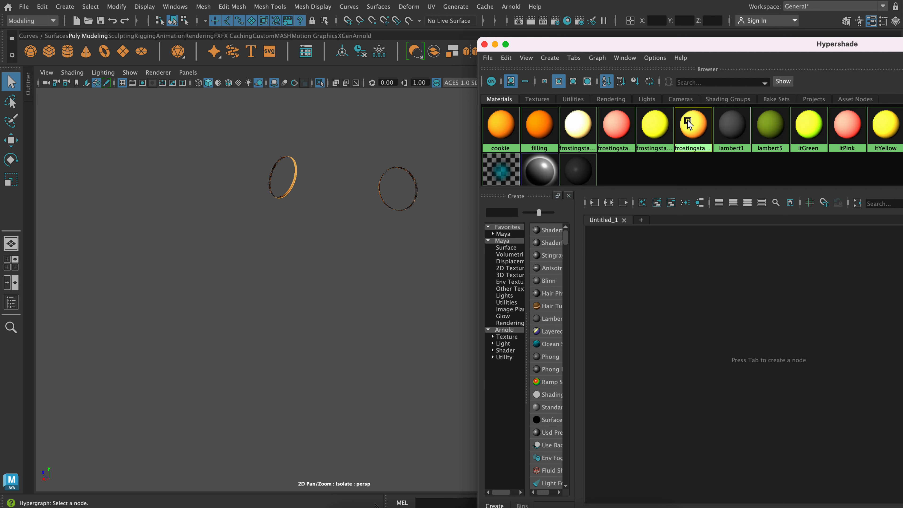
{"action": "left_click", "coordinate": [533, 127]}
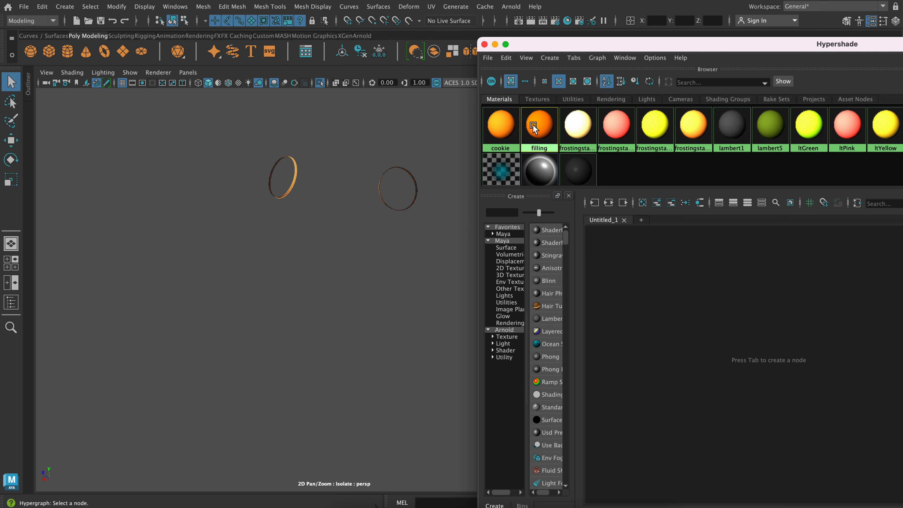
{"action": "right_click", "coordinate": [537, 126]}
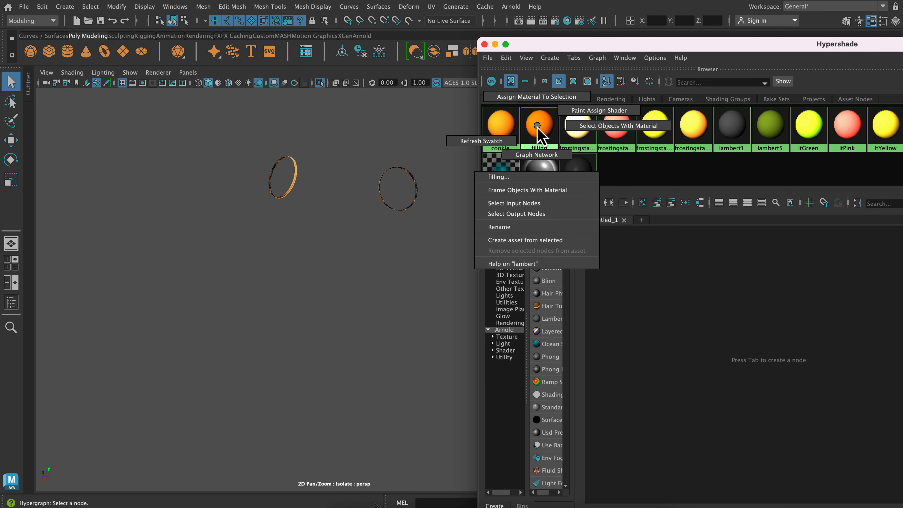
{"action": "left_click", "coordinate": [318, 86]}
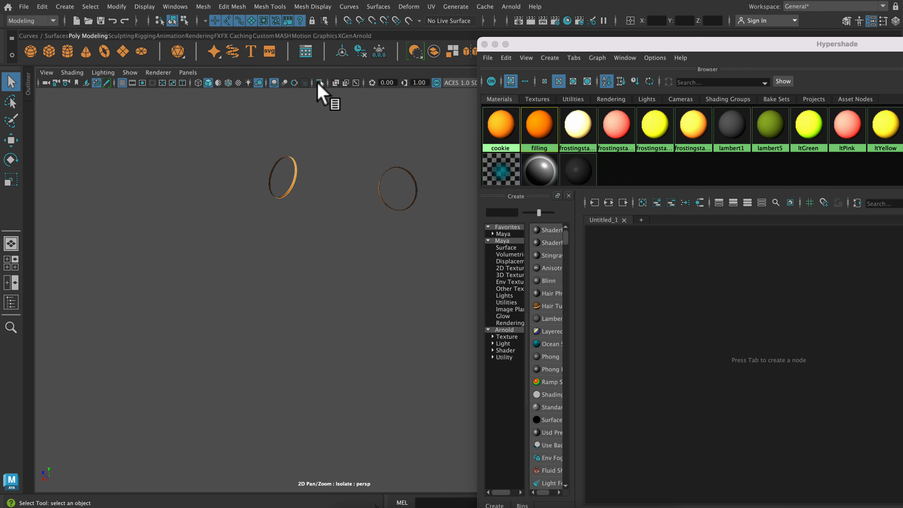
{"action": "left_click", "coordinate": [319, 84]}
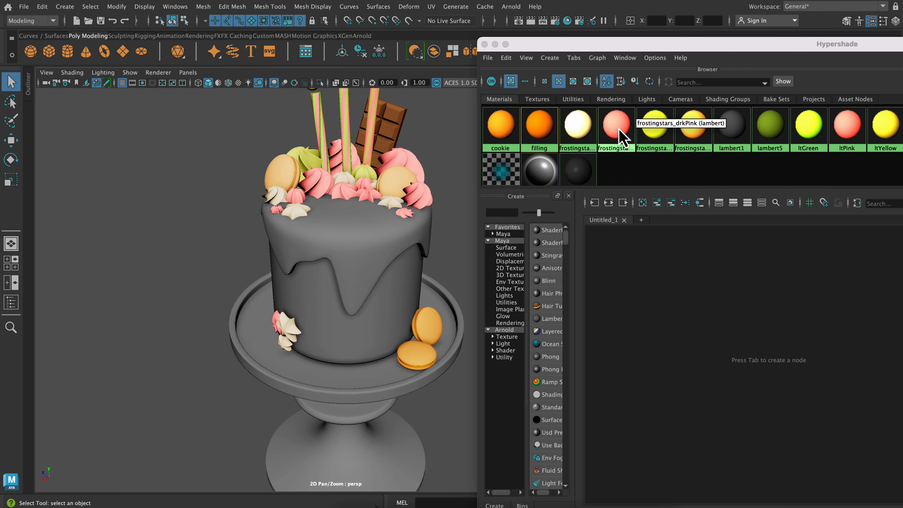
{"action": "right_click", "coordinate": [546, 132]}
{"action": "right_click_drag", "start_coordinate": [546, 131], "coordinate": [586, 136]}
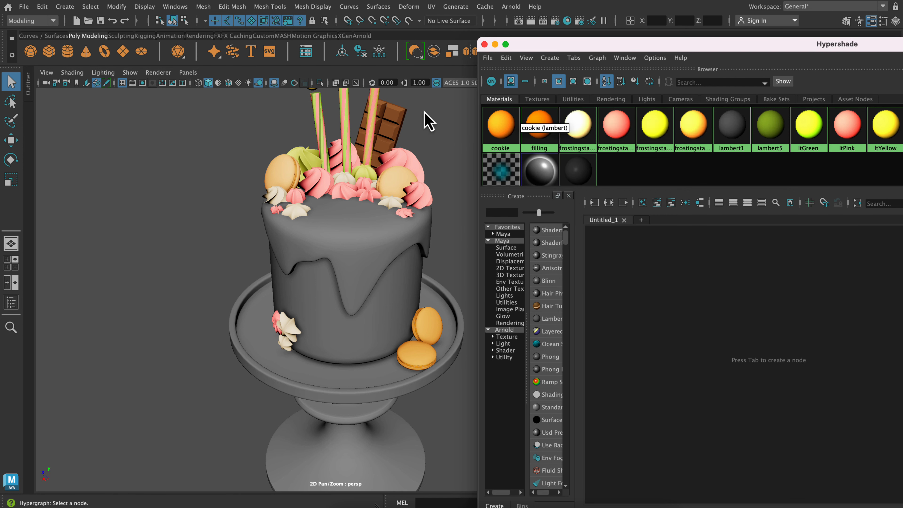
{"action": "left_click", "coordinate": [320, 84]}
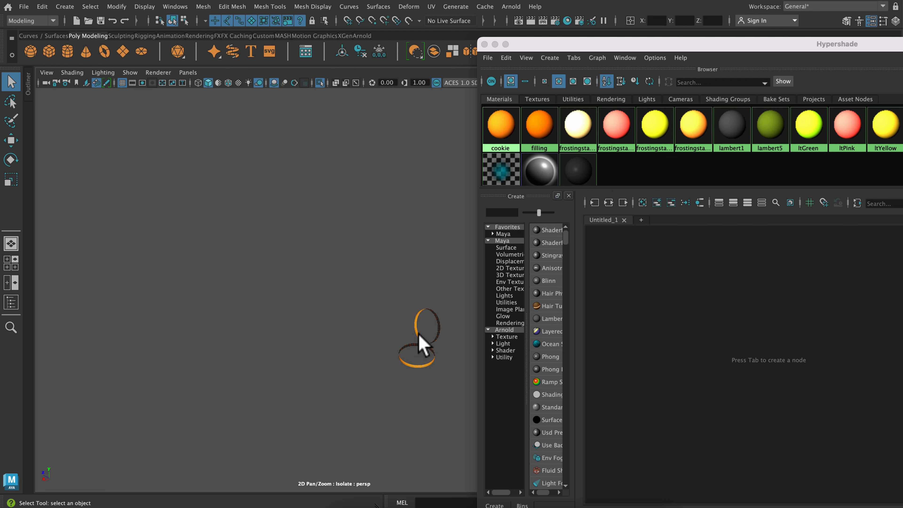
Assign the existing cookie material to the isolated lower macaron filling rings and delete the unused shading nodes
{"action": "right_click", "coordinate": [421, 315]}
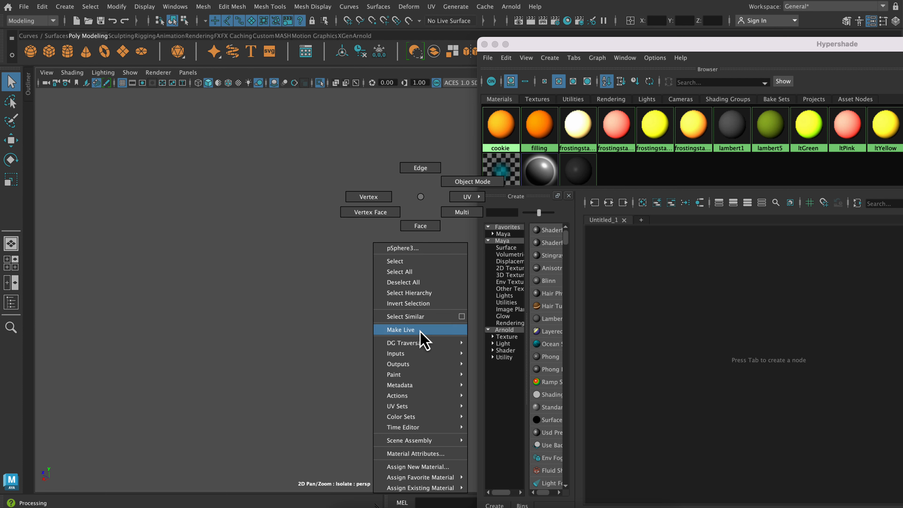
{"action": "mouse_move", "coordinate": [402, 489]}
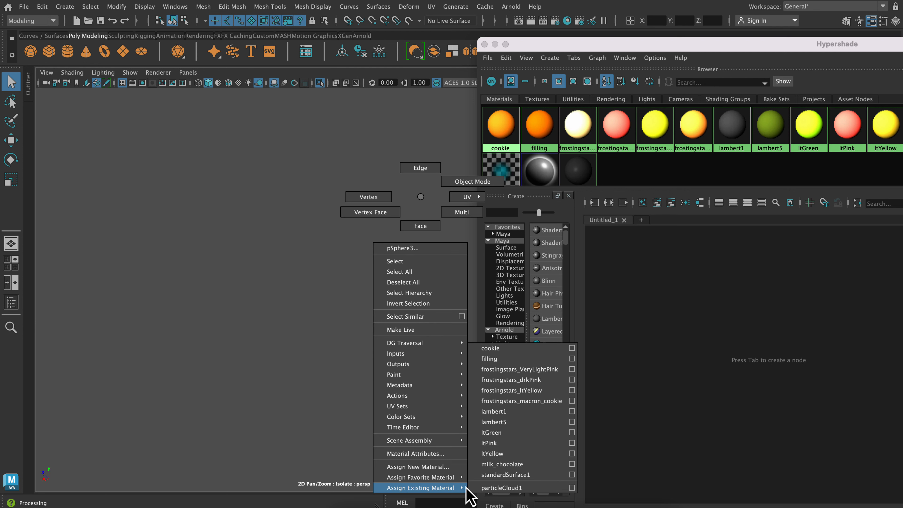
{"action": "left_click", "coordinate": [520, 349]}
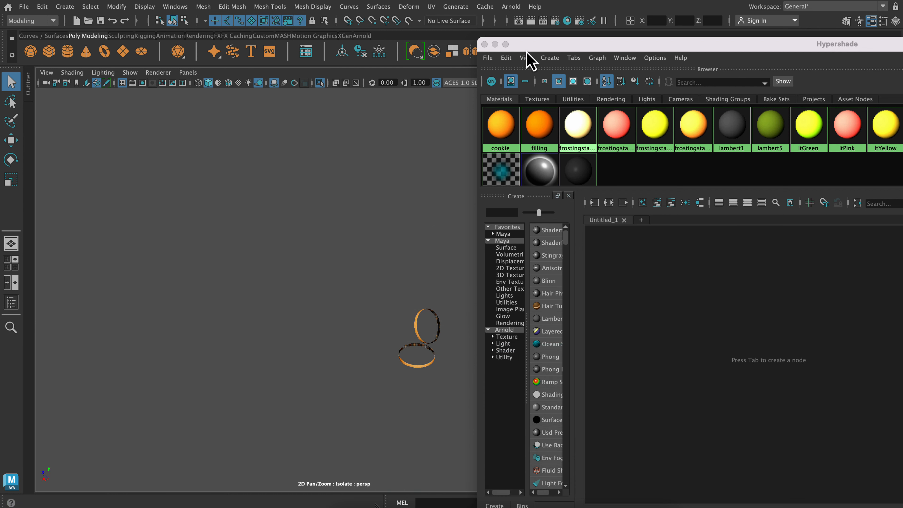
{"action": "left_click", "coordinate": [507, 59]}
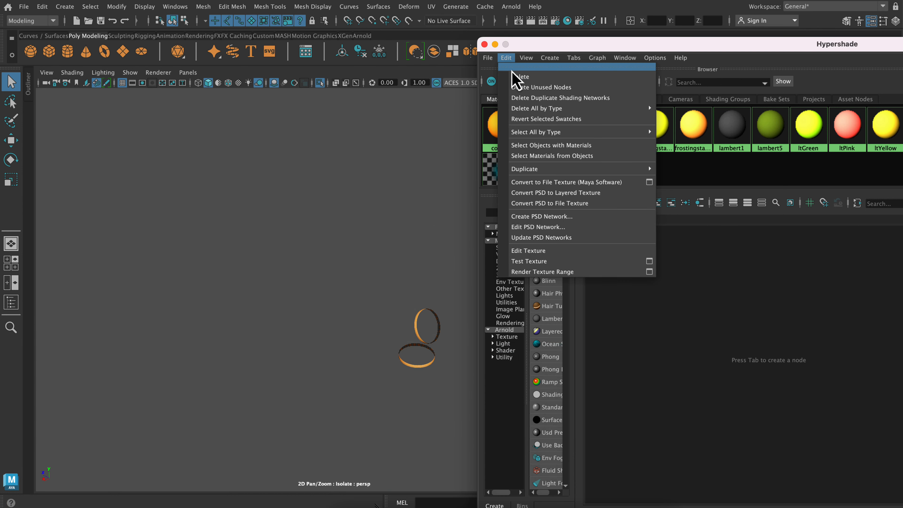
{"action": "left_click", "coordinate": [514, 89]}
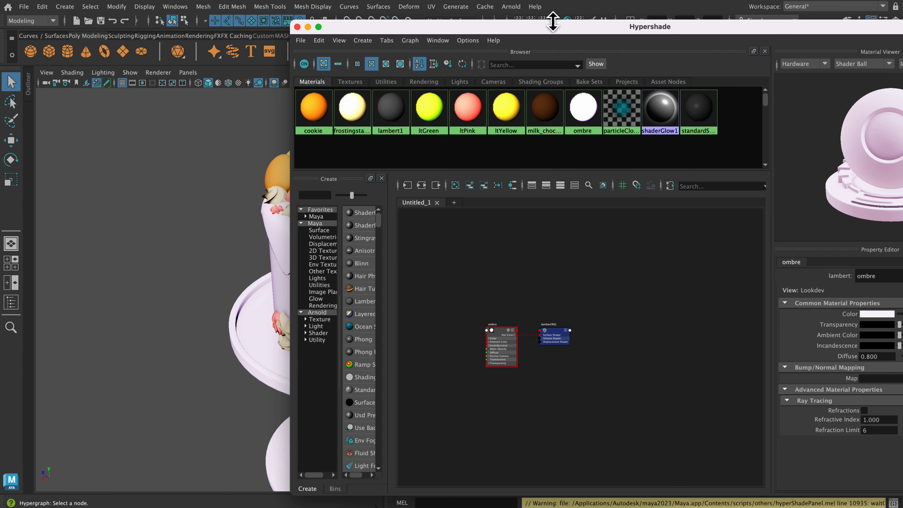
Display the lambert1 material's properties and close the Hypershade
{"action": "middle_click_drag", "start_coordinate": [390, 109], "coordinate": [374, 133]}
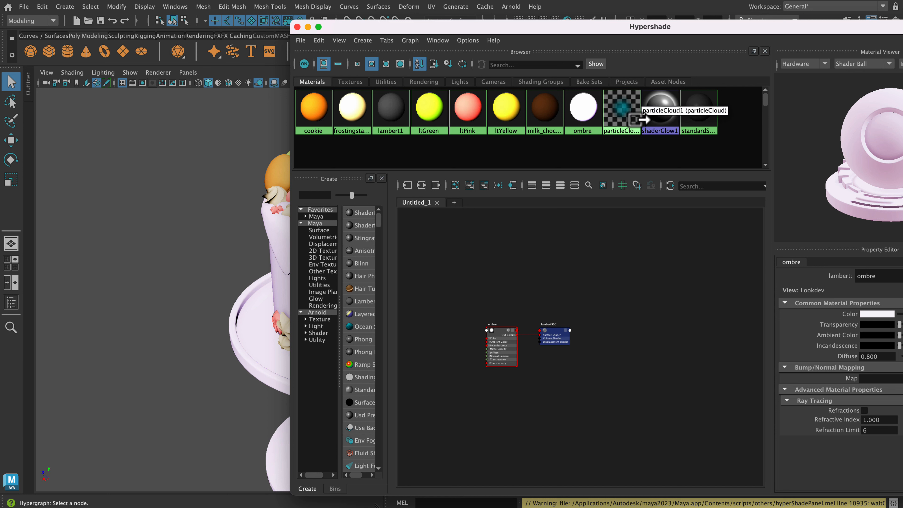
{"action": "left_click", "coordinate": [390, 116]}
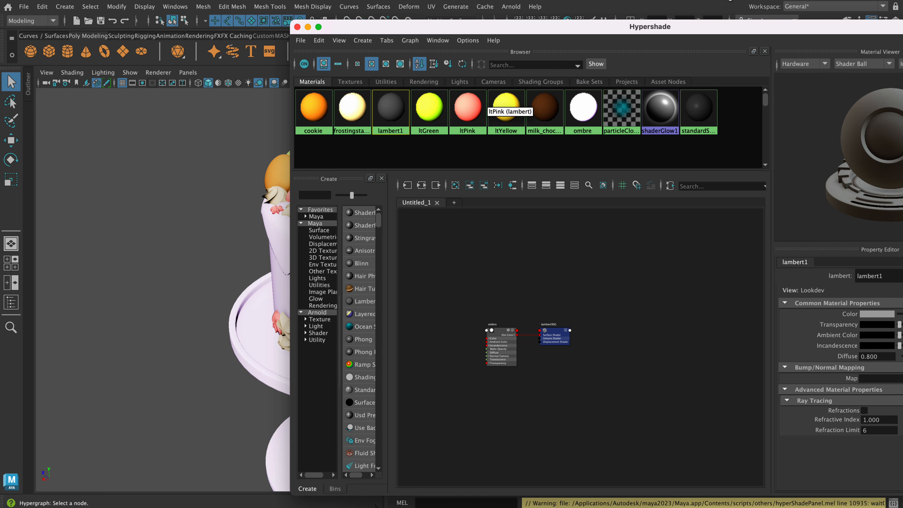
{"action": "left_click_drag", "start_coordinate": [684, 27], "coordinate": [493, 27]}
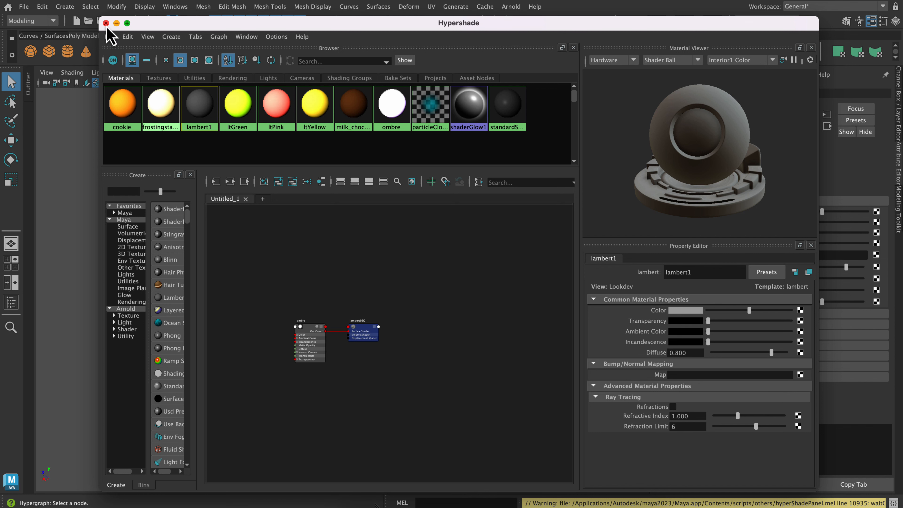
{"action": "left_click", "coordinate": [106, 23]}
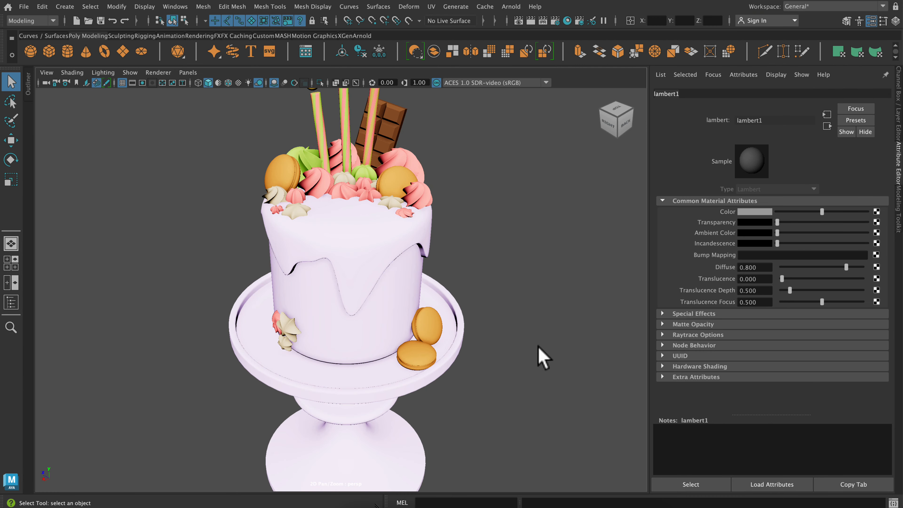
Show the Outliner and reopen the Hypershade as a smaller window beside the full view of the cake
{"action": "right_click_drag", "start_coordinate": [557, 287], "coordinate": [541, 228], "text": "alt"}
{"action": "middle_click_drag", "start_coordinate": [542, 239], "coordinate": [561, 232], "text": "alt"}
{"action": "middle_click_drag", "start_coordinate": [554, 284], "coordinate": [622, 283], "text": "alt"}
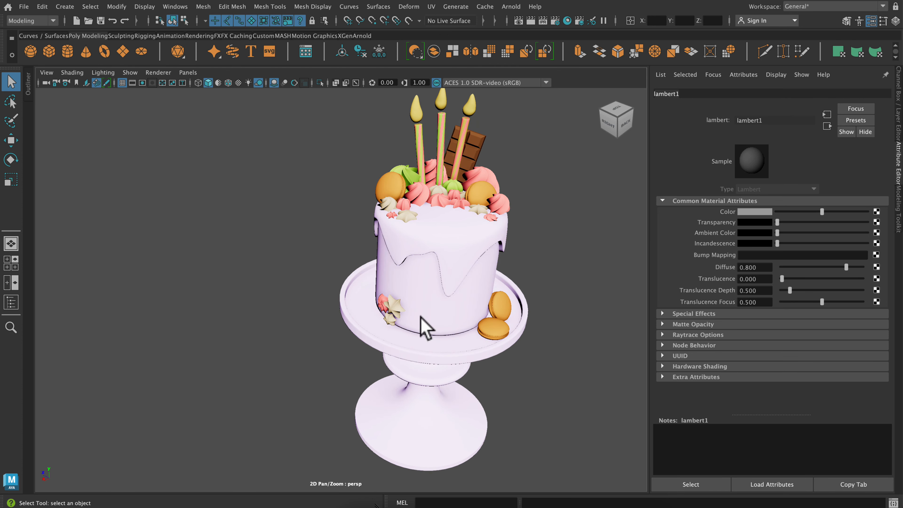
{"action": "left_click", "coordinate": [28, 88]}
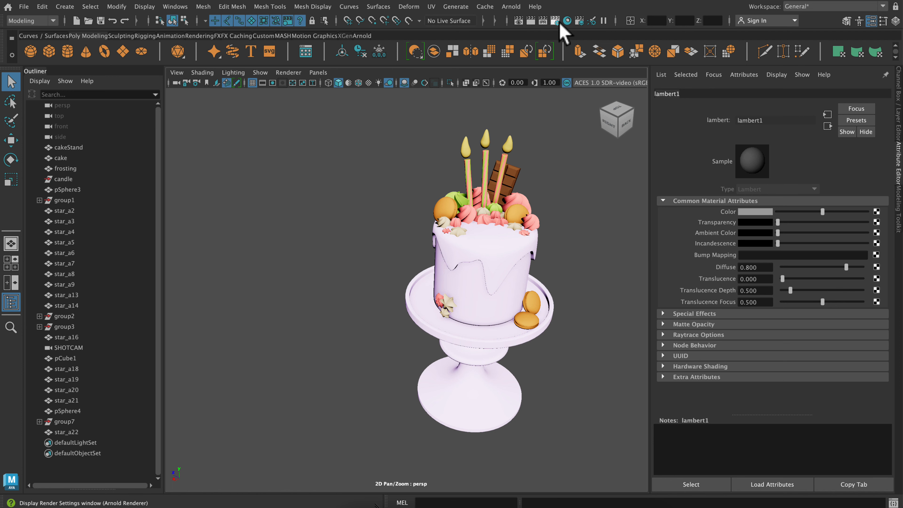
{"action": "left_click", "coordinate": [576, 22]}
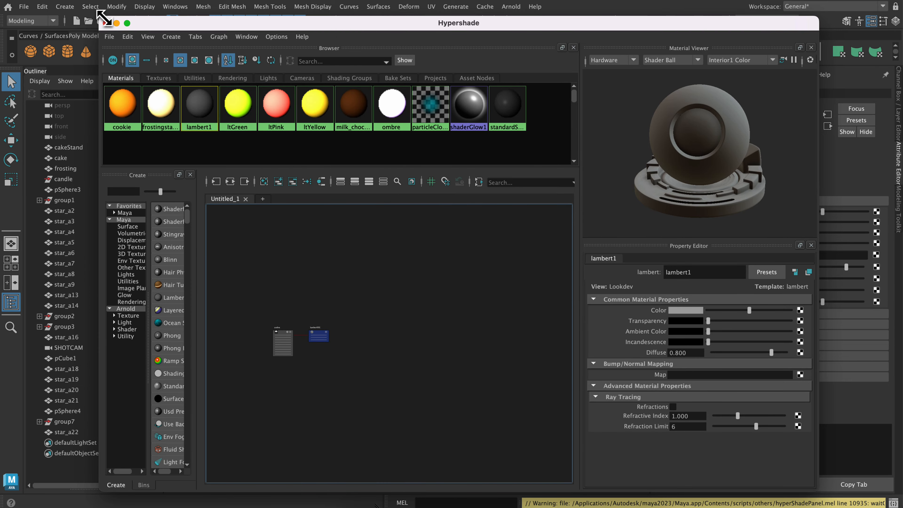
{"action": "left_click_drag", "start_coordinate": [102, 16], "coordinate": [369, 154]}
{"action": "left_click_drag", "start_coordinate": [566, 165], "coordinate": [761, 142]}
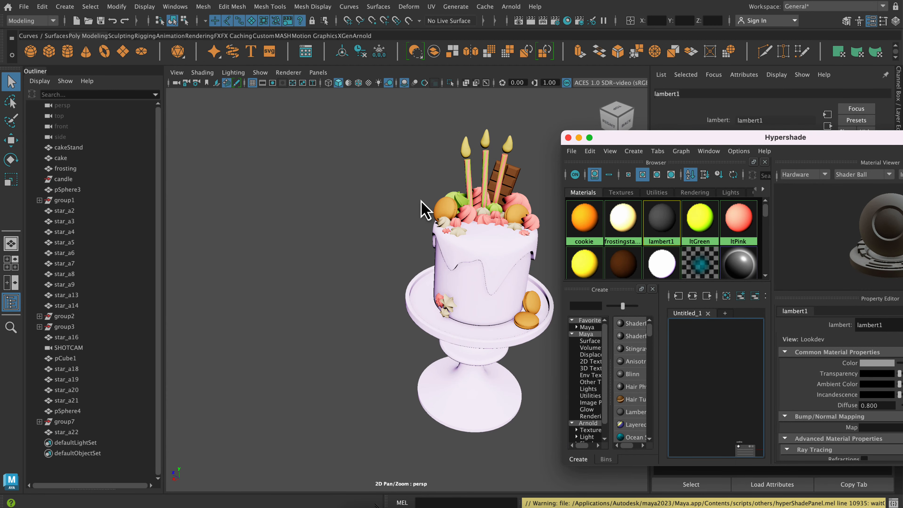
{"action": "middle_click_drag", "start_coordinate": [373, 228], "coordinate": [286, 213], "text": "alt"}
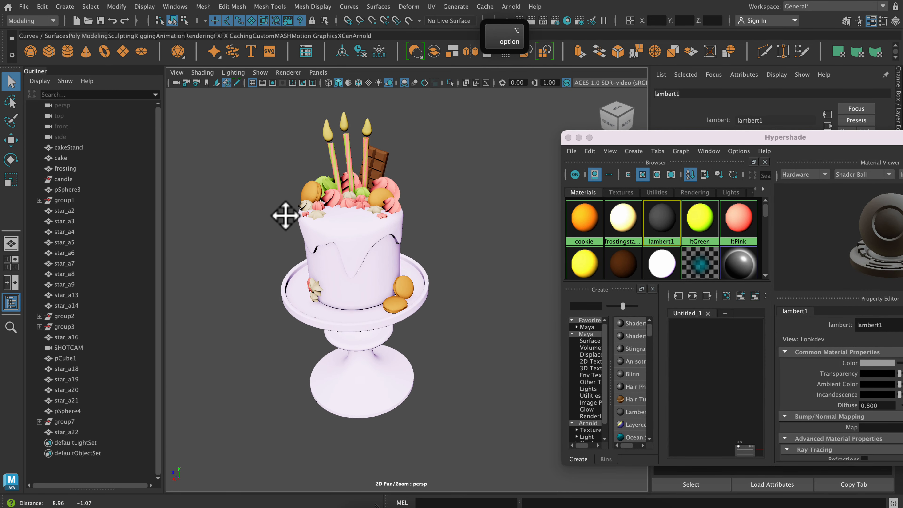
Select the cakeStand object and place it in a new group of its own
{"action": "left_click", "coordinate": [78, 147]}
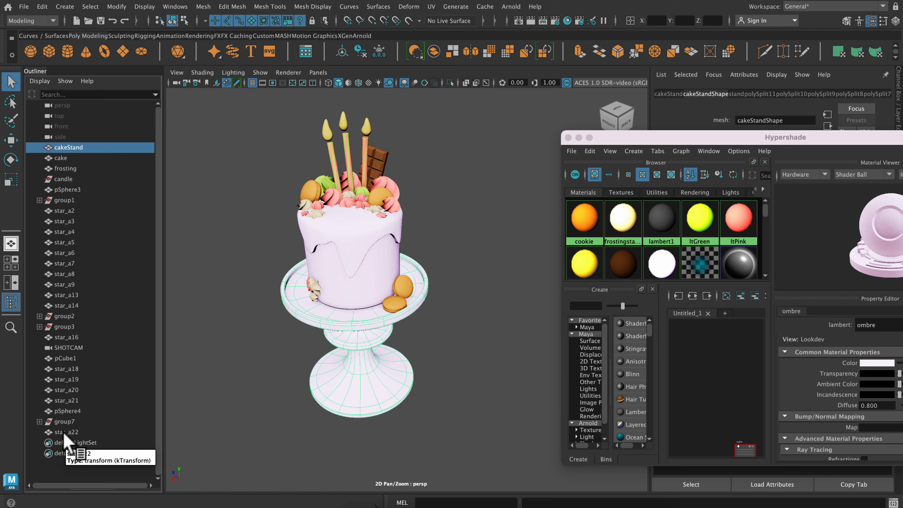
{"action": "right_click", "coordinate": [60, 149]}
{"action": "left_click", "coordinate": [51, 151]}
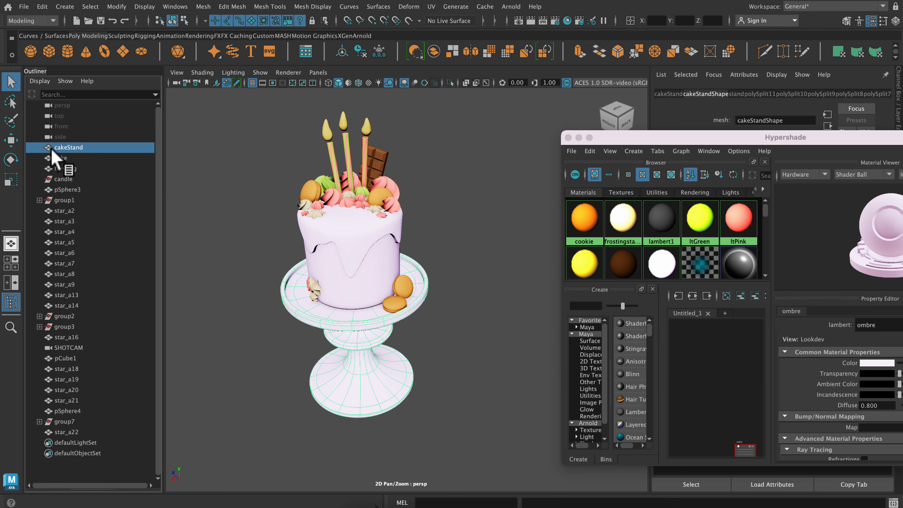
{"action": "left_click", "coordinate": [64, 6]}
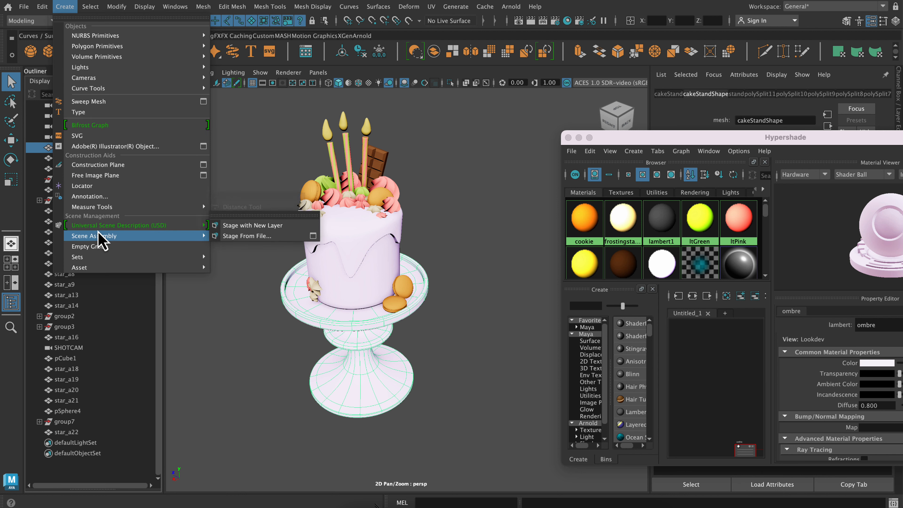
{"action": "mouse_move", "coordinate": [41, 7]}
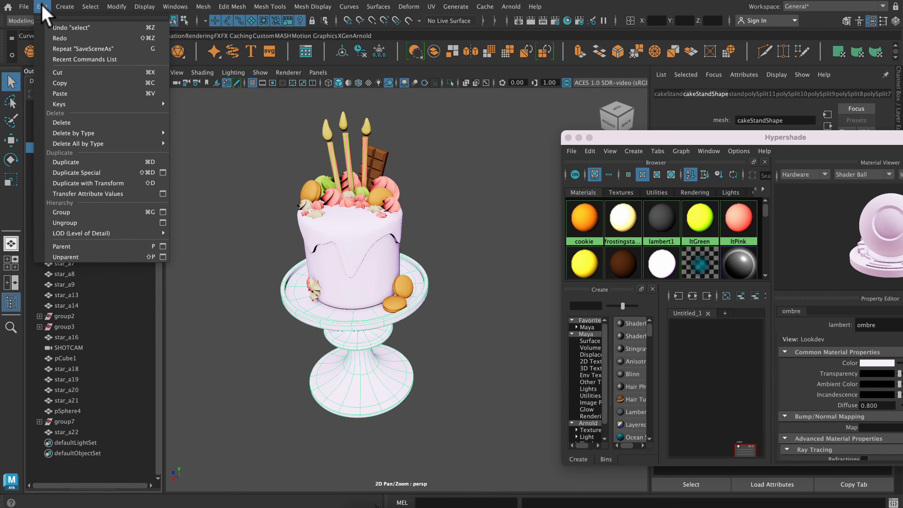
{"action": "left_click", "coordinate": [103, 209]}
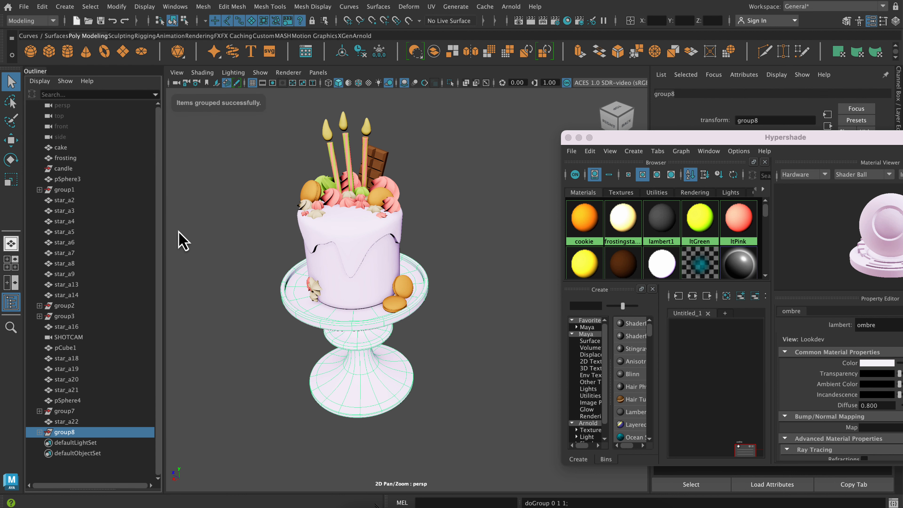
Reorder the Outliner so that the new cake stand group sits directly above the cake object
{"action": "mouse_move", "coordinate": [69, 433]}
{"action": "left_mouse_down"}
{"action": "mouse_move", "coordinate": [67, 378]}
{"action": "mouse_move", "coordinate": [51, 395]}
{"action": "mouse_move", "coordinate": [58, 429]}
{"action": "left_mouse_up"}
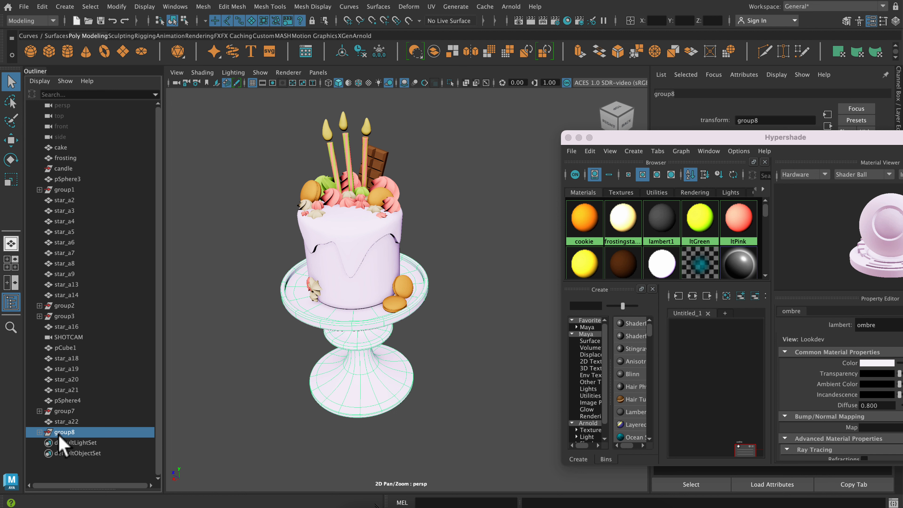
{"action": "double_click", "coordinate": [59, 434]}
{"action": "left_click_drag", "start_coordinate": [59, 434], "coordinate": [84, 143]}
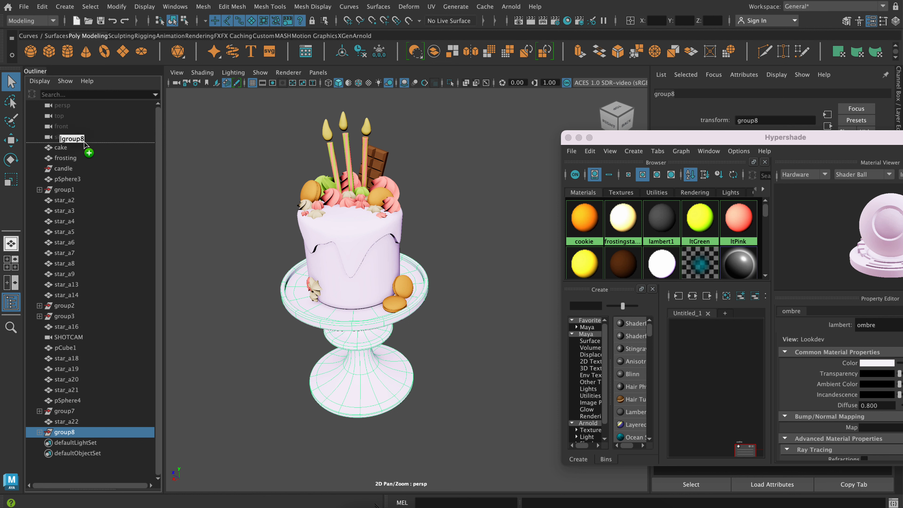
{"action": "left_click_drag", "start_coordinate": [85, 143], "coordinate": [93, 151]}
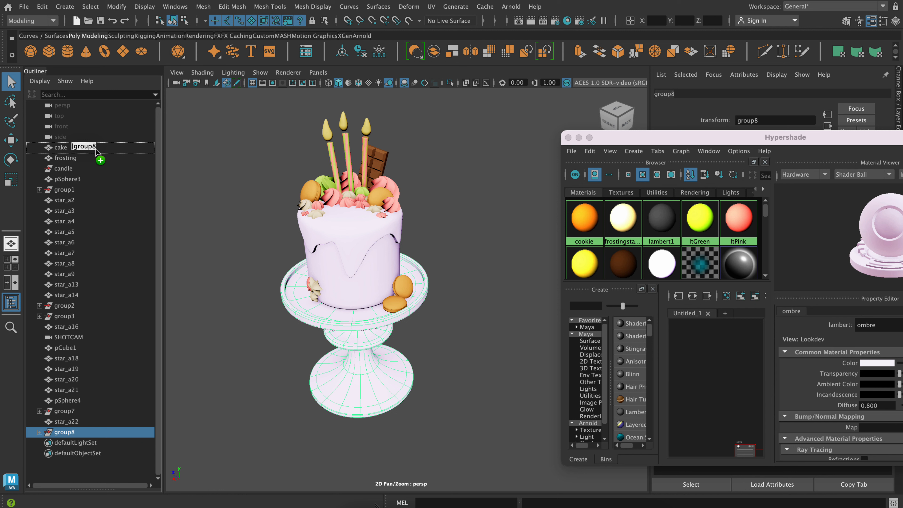
{"action": "left_click_drag", "start_coordinate": [96, 149], "coordinate": [98, 141]}
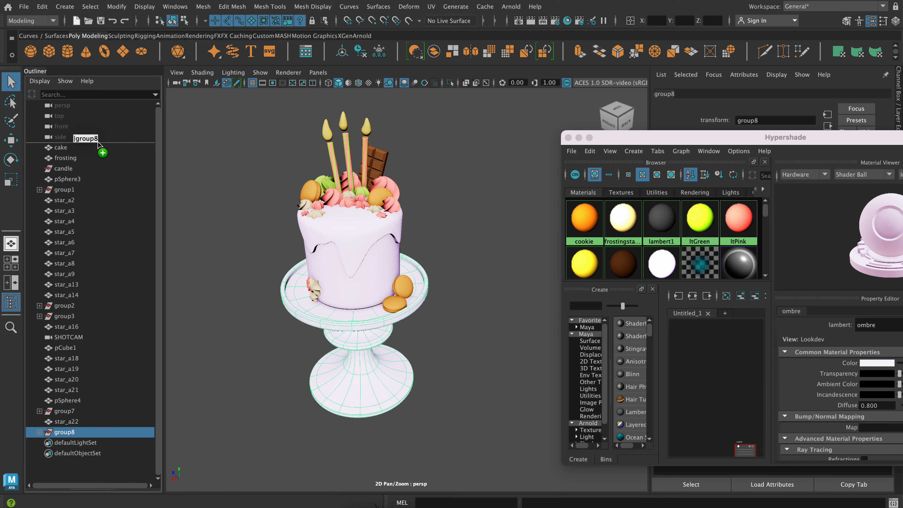
{"action": "left_click_drag", "start_coordinate": [98, 142], "coordinate": [98, 144]}
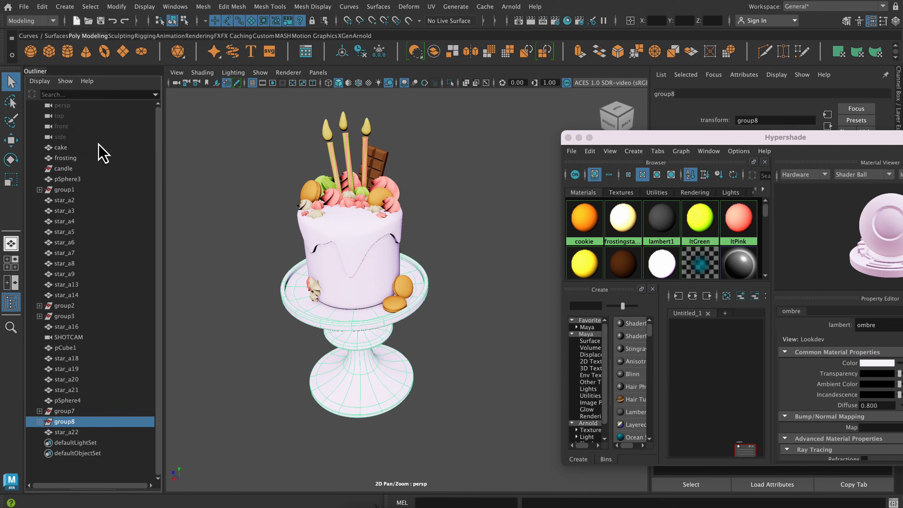
{"action": "left_click_drag", "start_coordinate": [65, 426], "coordinate": [73, 141]}
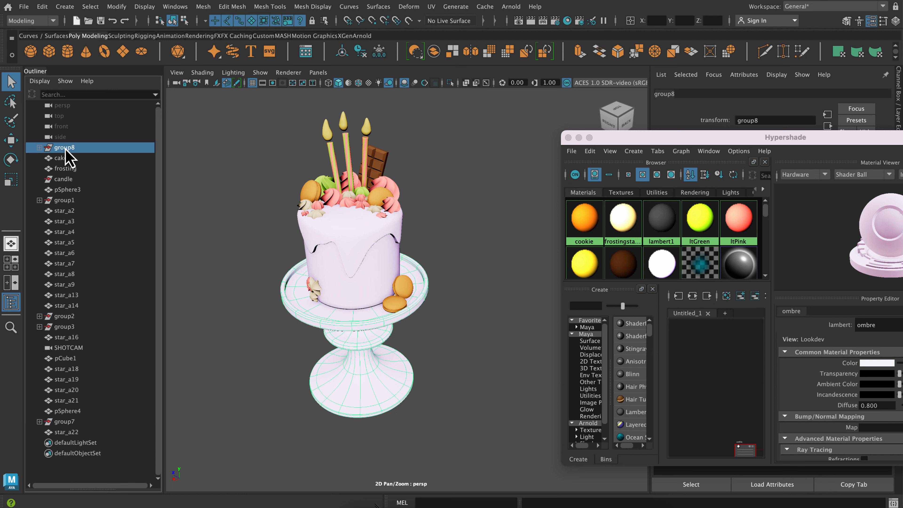
Rename the cake stand's group to cake_geo
{"action": "double_click", "coordinate": [66, 148]}
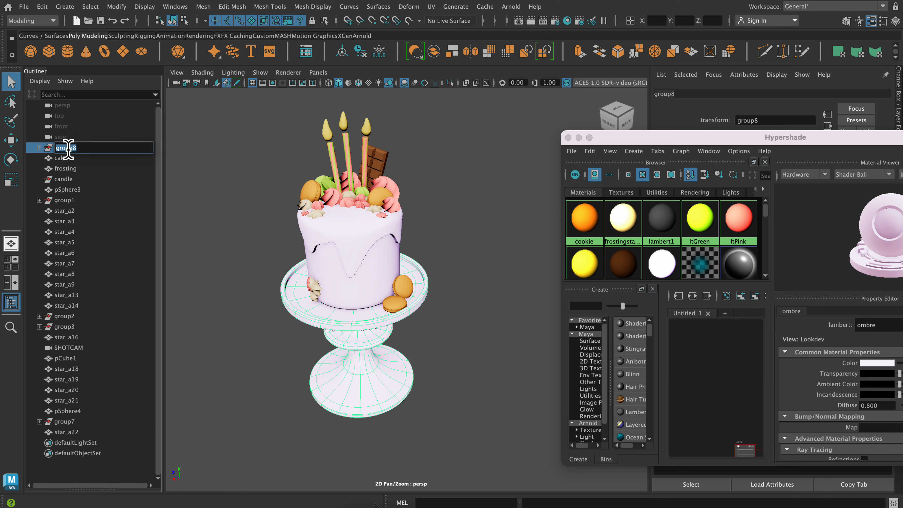
{"action": "type", "text": "cak"}
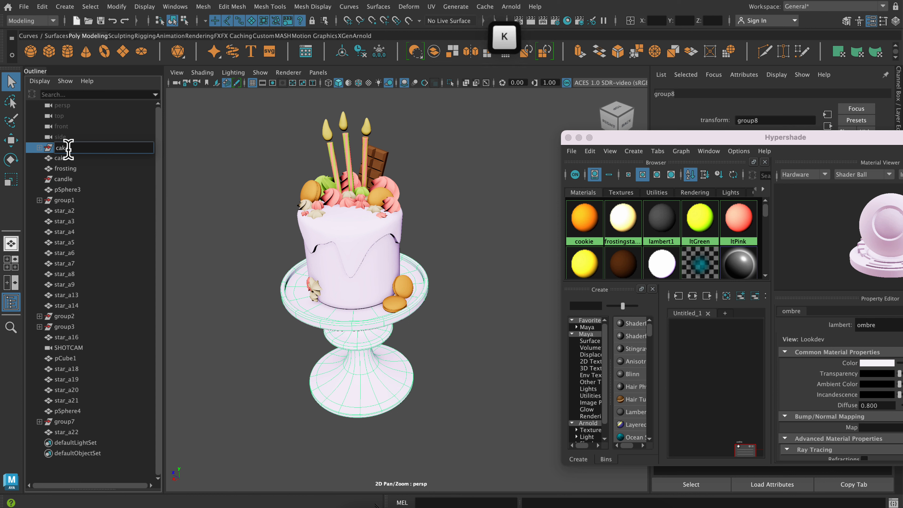
{"action": "type", "text": "e_geo"}
{"action": "key", "text": "Return"}
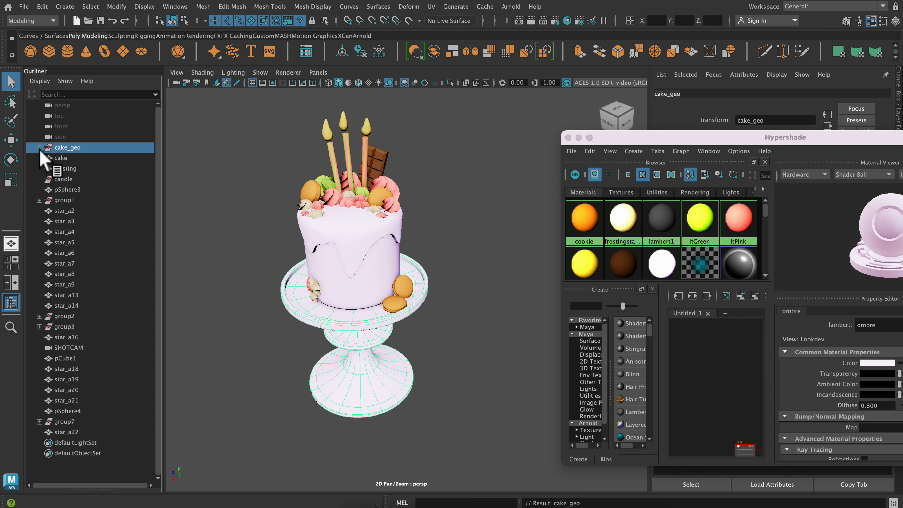
Expand the cake_geo group and parent the cake and frosting objects under it
{"action": "left_click", "coordinate": [40, 148]}
{"action": "left_click", "coordinate": [71, 158]}
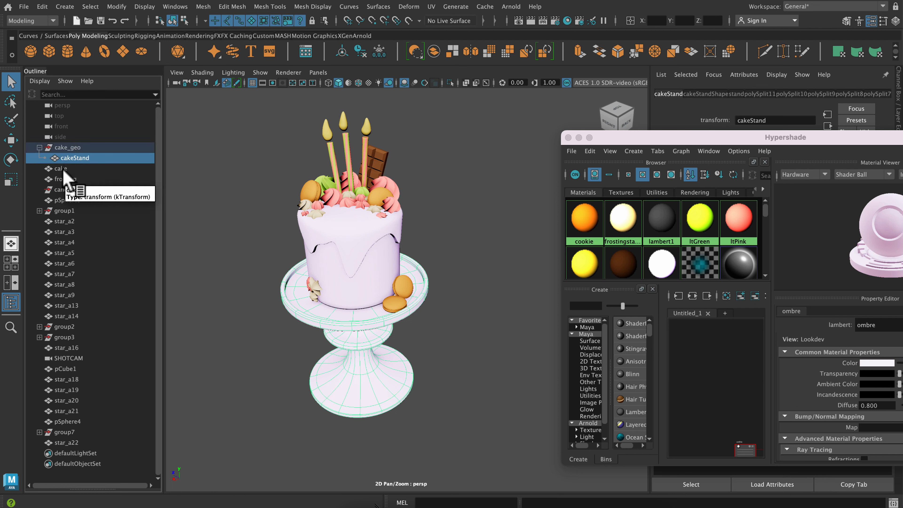
{"action": "left_click", "coordinate": [65, 169]}
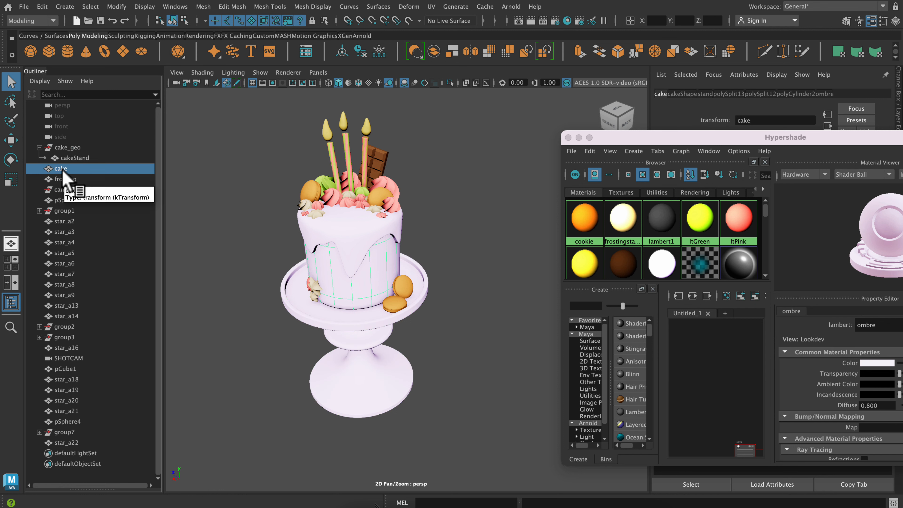
{"action": "left_click_drag", "start_coordinate": [63, 170], "coordinate": [66, 150]}
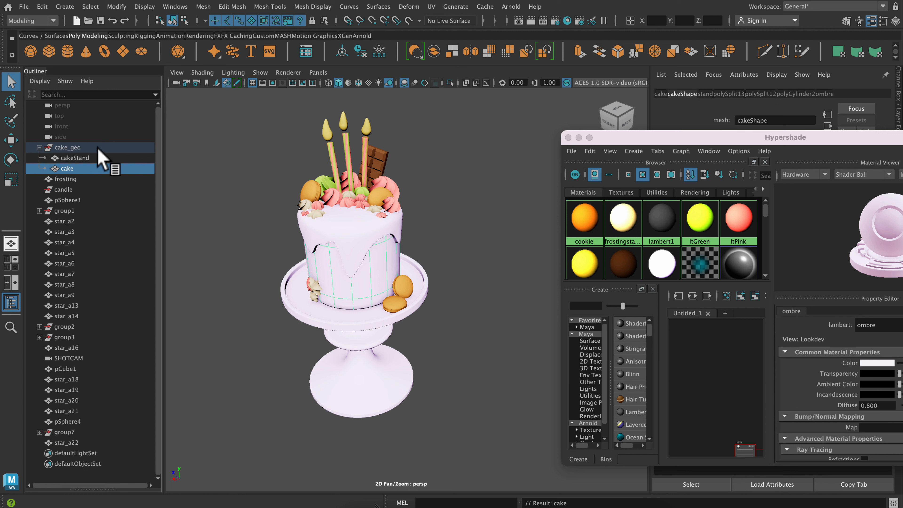
{"action": "left_click", "coordinate": [64, 179]}
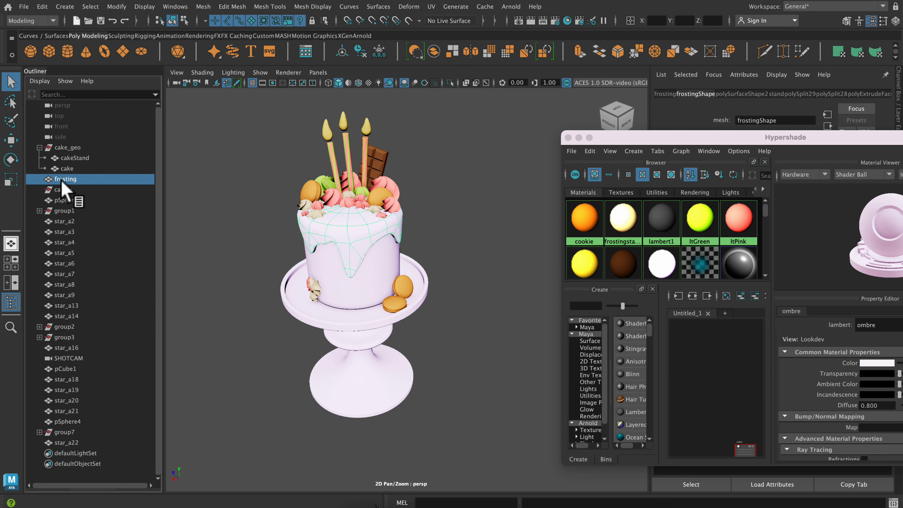
{"action": "left_click_drag", "start_coordinate": [73, 186], "coordinate": [72, 151]}
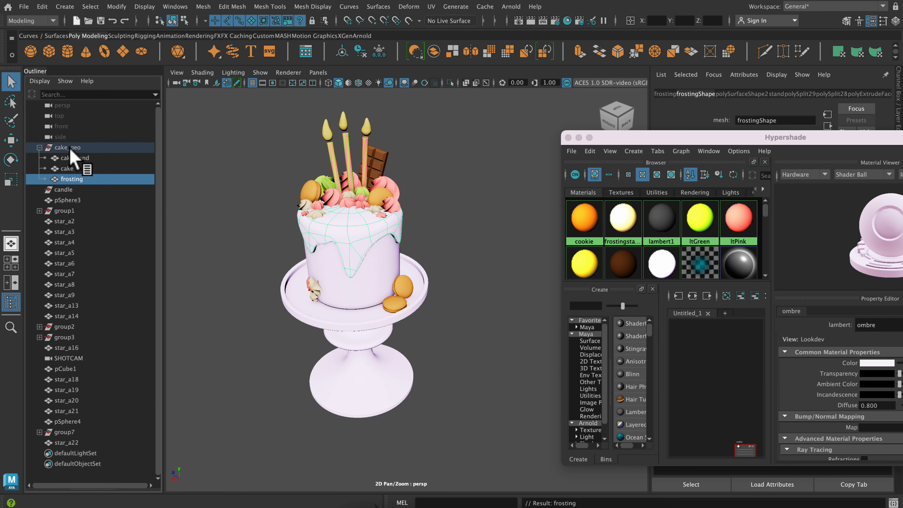
Check the candle group by isolating it in the viewport, exit isolation, and delete that group
{"action": "left_click", "coordinate": [85, 190]}
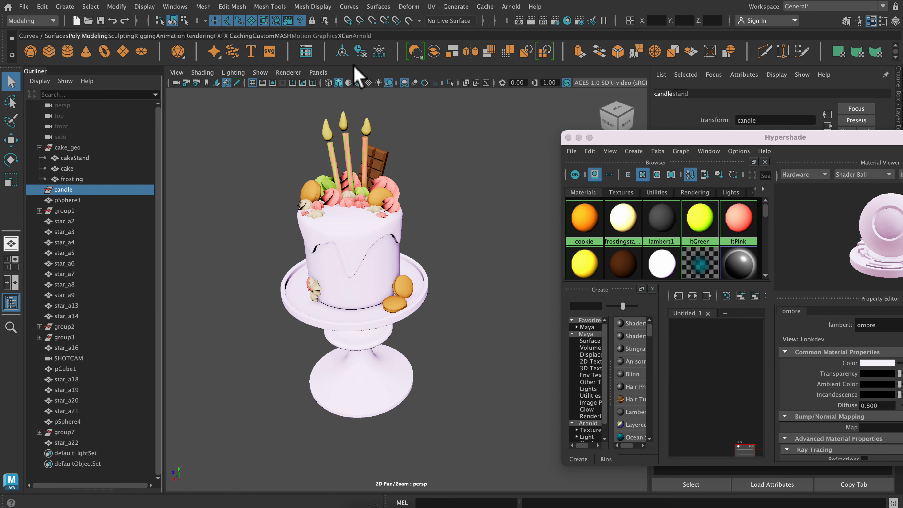
{"action": "left_click", "coordinate": [450, 83]}
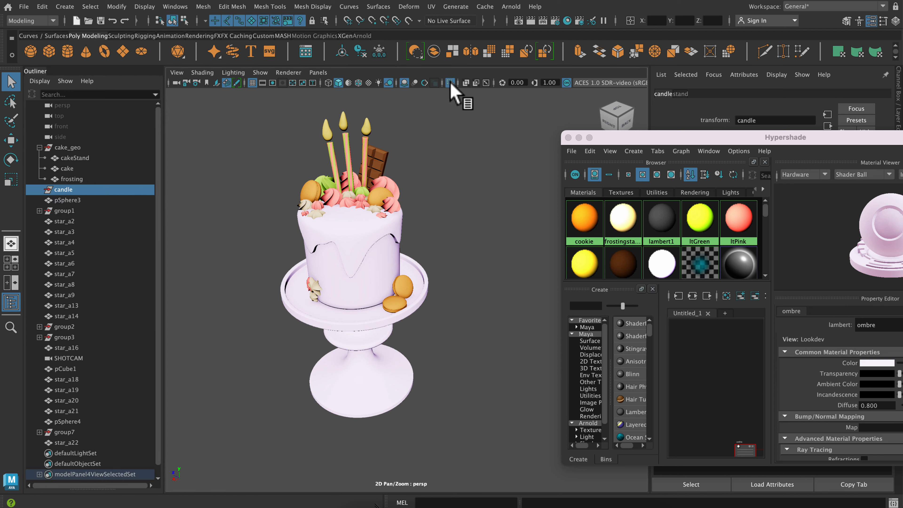
{"action": "left_click", "coordinate": [449, 82]}
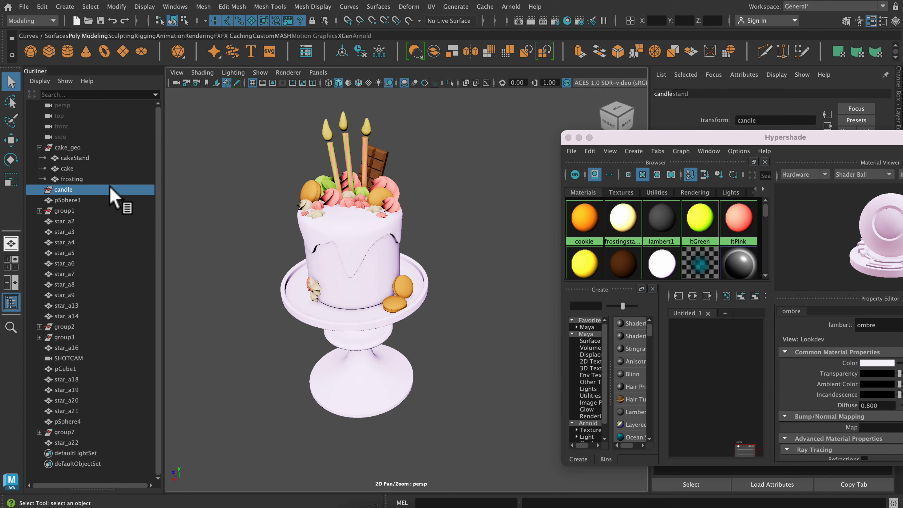
{"action": "left_click_drag", "start_coordinate": [111, 199], "coordinate": [92, 211]}
{"action": "left_click", "coordinate": [91, 191]}
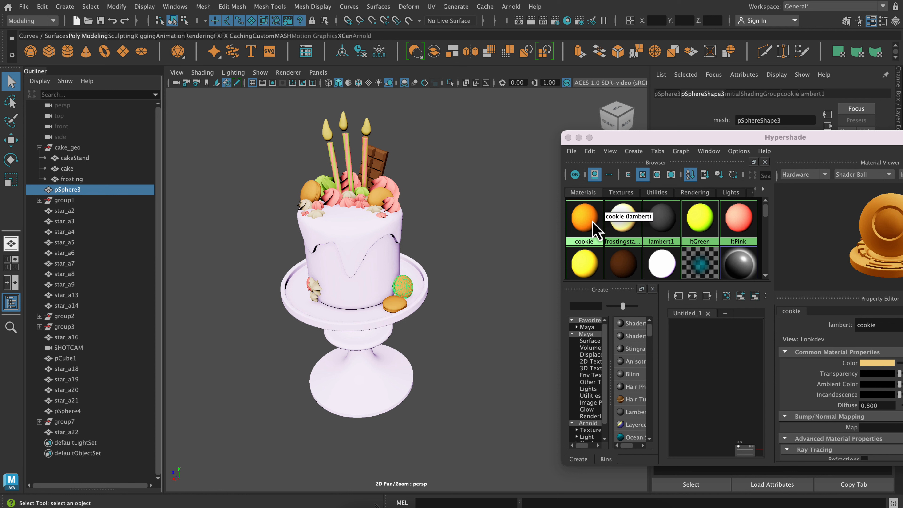
Try to group all objects that use the cookie material, and delete the resulting group
{"action": "left_click_drag", "start_coordinate": [626, 140], "coordinate": [563, 135]}
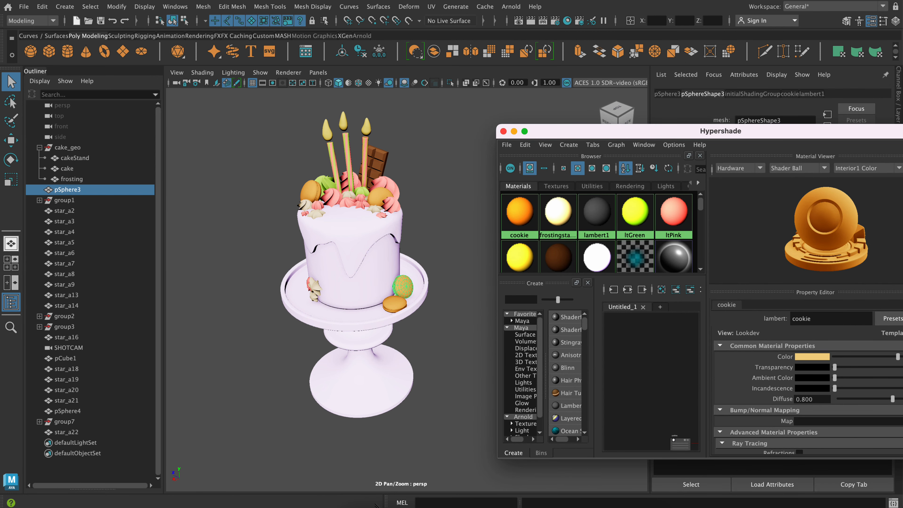
{"action": "left_click_drag", "start_coordinate": [902, 222], "coordinate": [888, 221]}
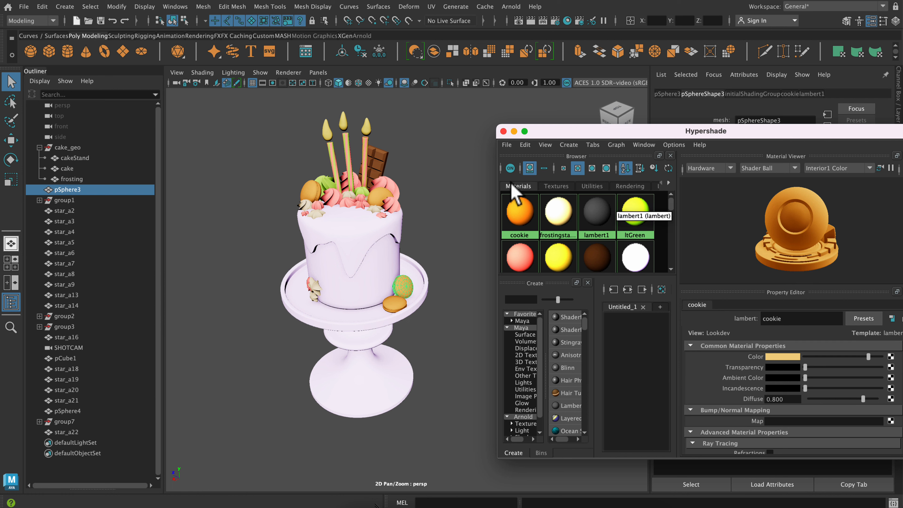
{"action": "right_click_drag", "start_coordinate": [520, 207], "coordinate": [595, 212]}
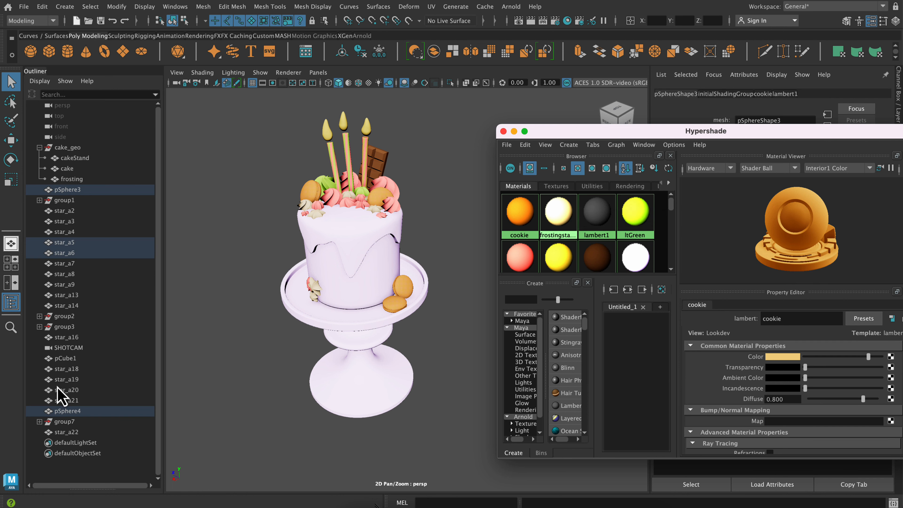
{"action": "left_click", "coordinate": [43, 6]}
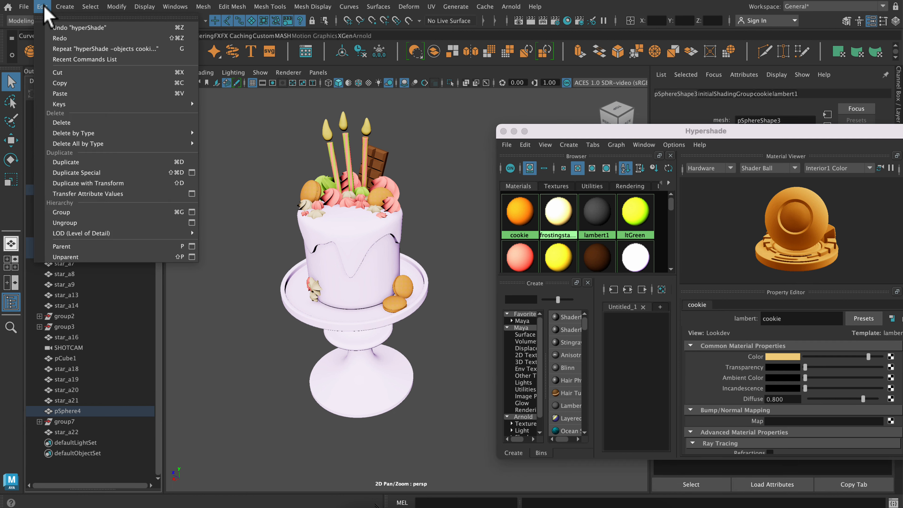
{"action": "left_click", "coordinate": [60, 212]}
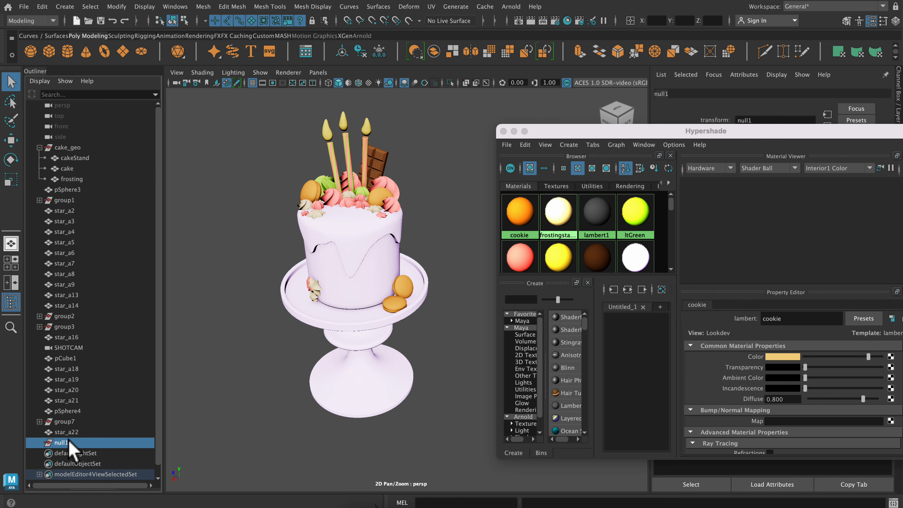
{"action": "key", "text": "Delete"}
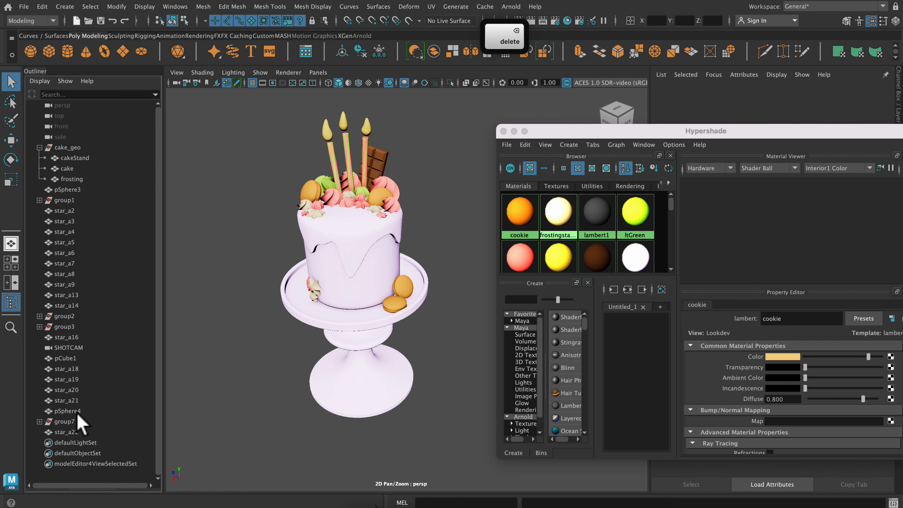
Rename the pSphere3 object as macaron1
{"action": "left_click", "coordinate": [68, 190]}
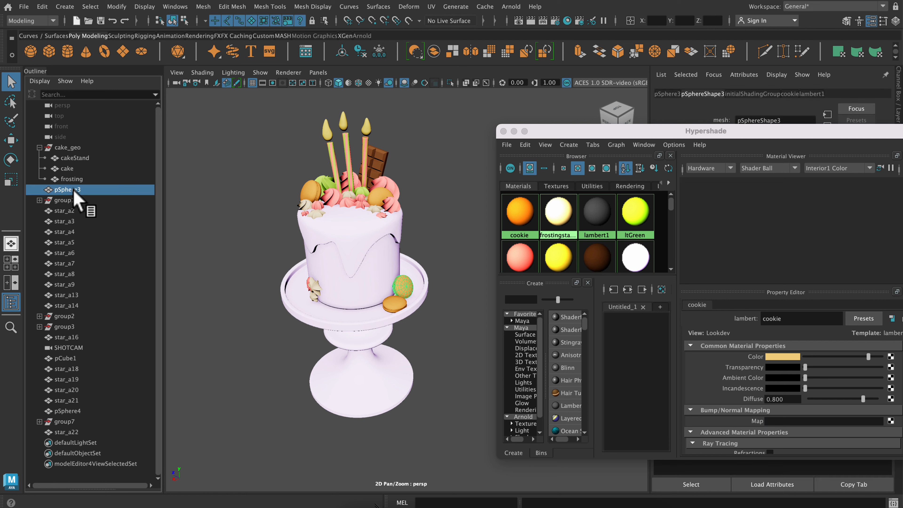
{"action": "double_click", "coordinate": [74, 190]}
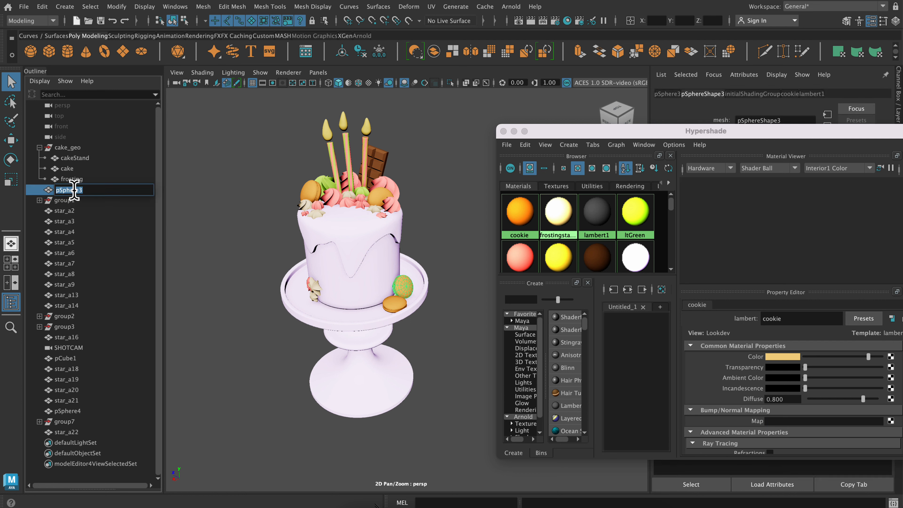
{"action": "type", "text": "macaron"}
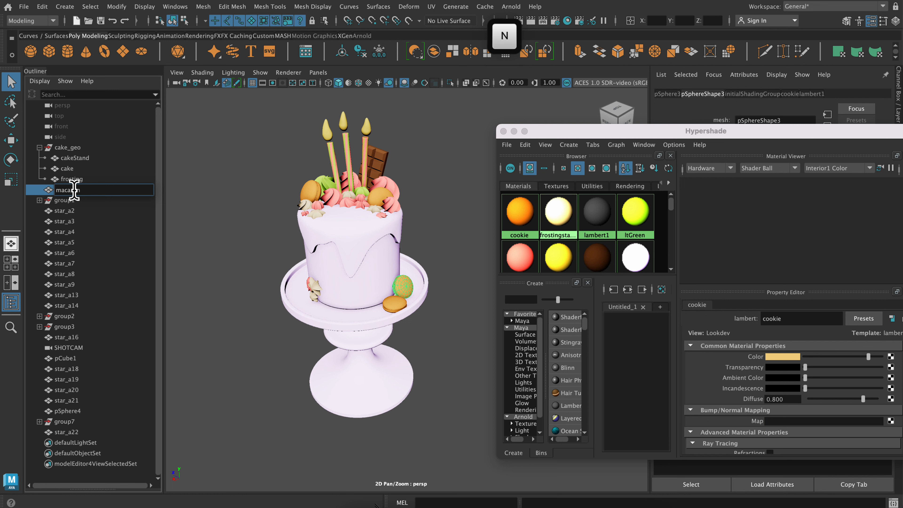
{"action": "type", "text": "1"}
{"action": "key", "text": "Return"}
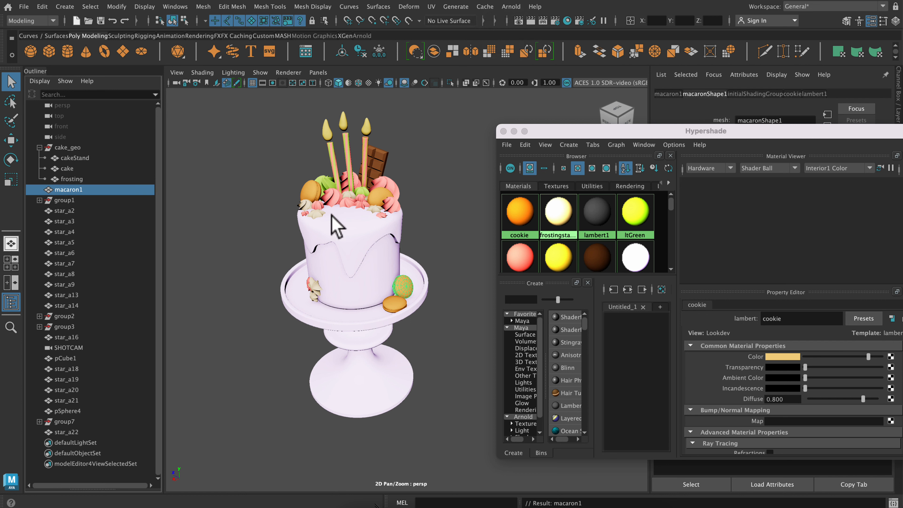
Parent the other three orange macarons, star_a5, star_a6 and pSphere4, under macaron1 and check the selected hierarchy on the cake
{"action": "left_click", "coordinate": [314, 177]}
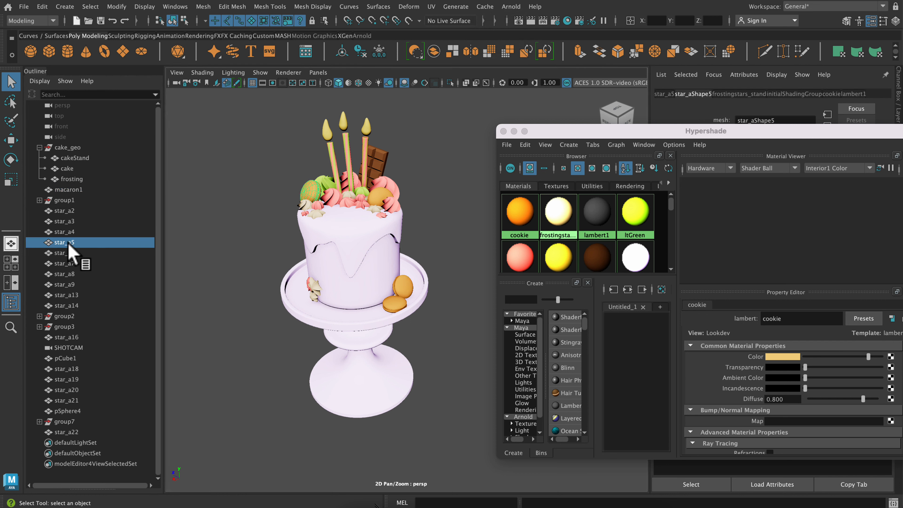
{"action": "middle_click_drag", "start_coordinate": [69, 244], "coordinate": [81, 191]}
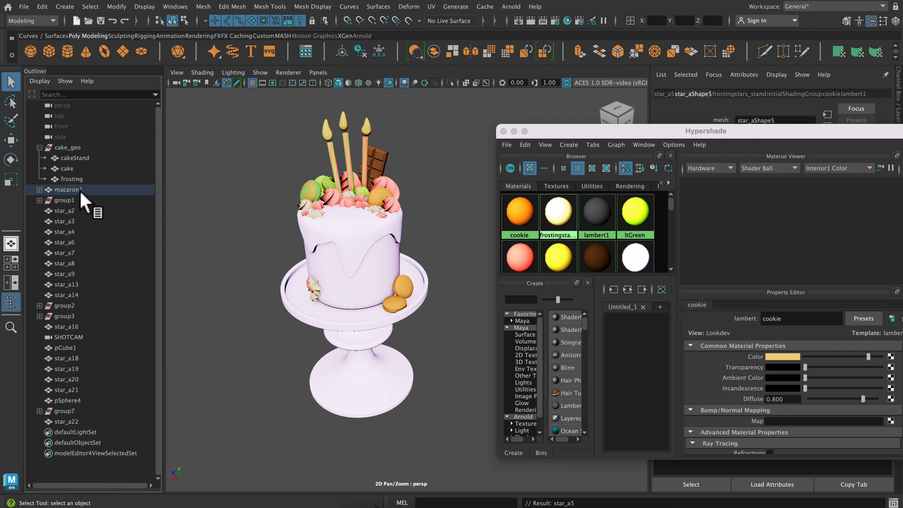
{"action": "left_click", "coordinate": [379, 198]}
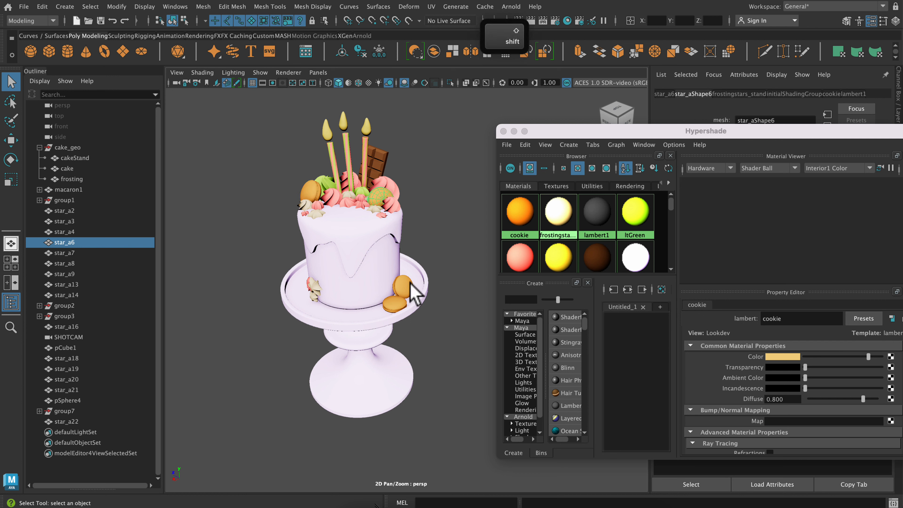
{"action": "left_click", "coordinate": [405, 290], "text": "shift"}
{"action": "left_click", "coordinate": [401, 306], "text": "shift"}
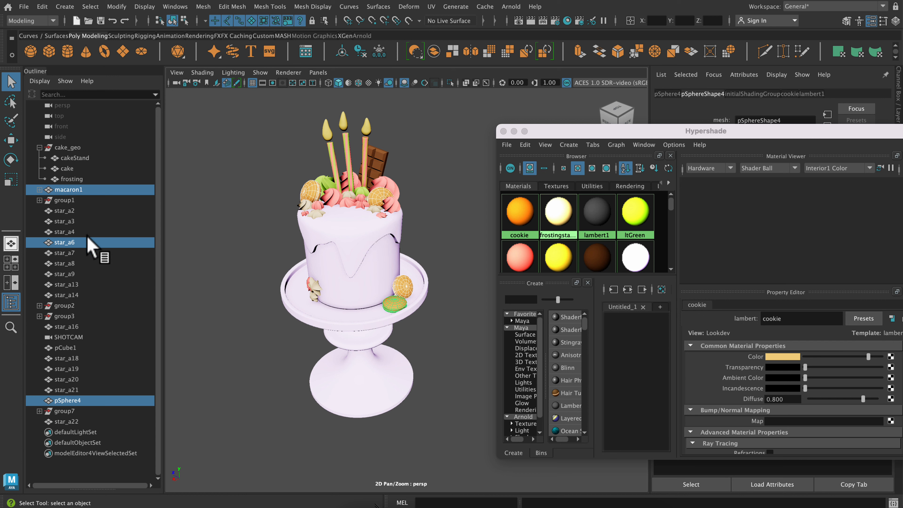
{"action": "left_click", "coordinate": [57, 246]}
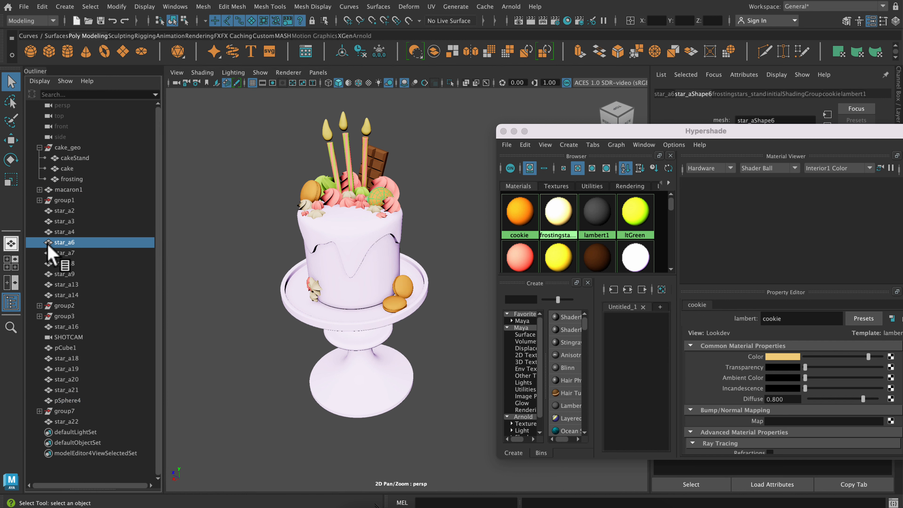
{"action": "left_click_drag", "start_coordinate": [55, 248], "coordinate": [70, 190]}
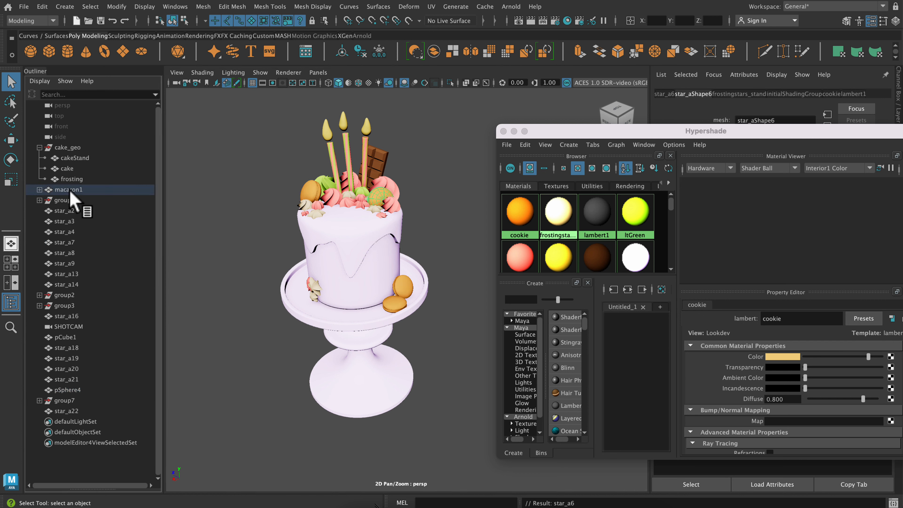
{"action": "left_click", "coordinate": [394, 302]}
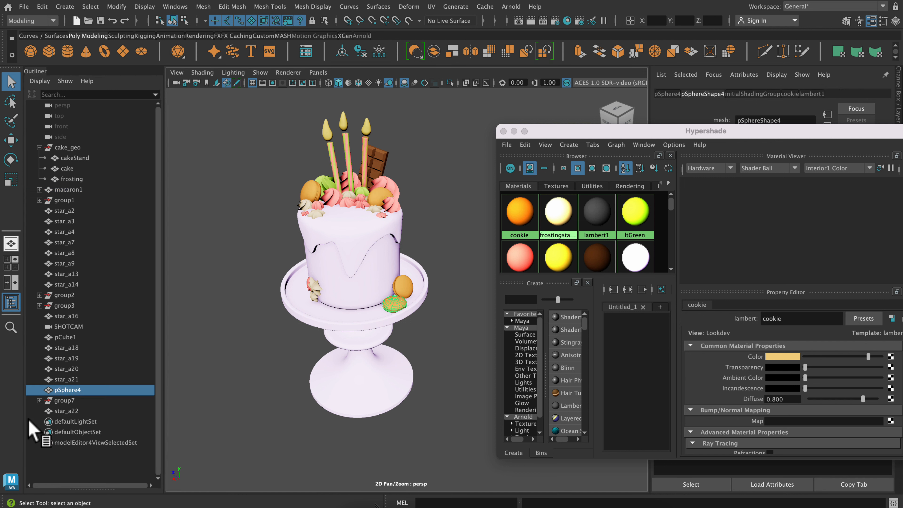
{"action": "left_click_drag", "start_coordinate": [68, 395], "coordinate": [78, 190]}
{"action": "left_click", "coordinate": [408, 292]}
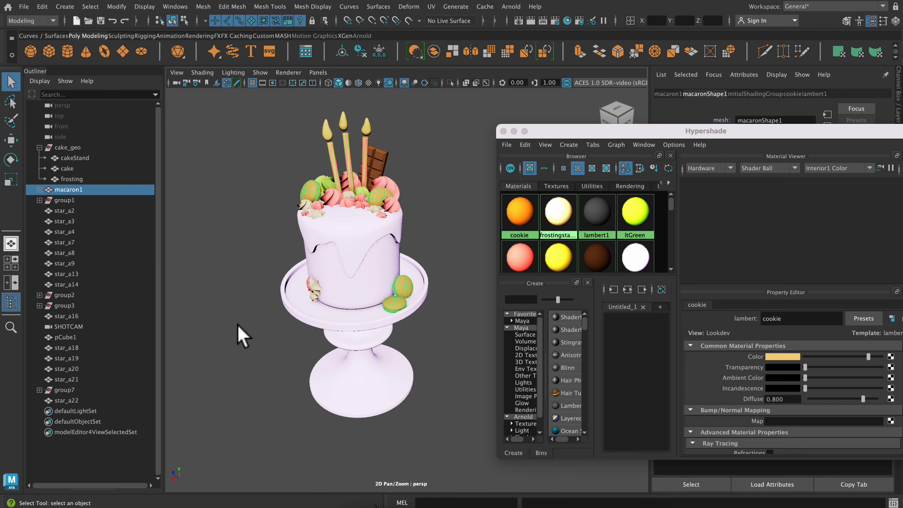
{"action": "left_click_drag", "start_coordinate": [238, 332], "coordinate": [387, 342], "text": "alt"}
{"action": "left_click_drag", "start_coordinate": [383, 338], "coordinate": [251, 319], "text": "alt"}
Expand the macaron1 hierarchy and rename its child star_a5 as macaron2
{"action": "left_click", "coordinate": [39, 190]}
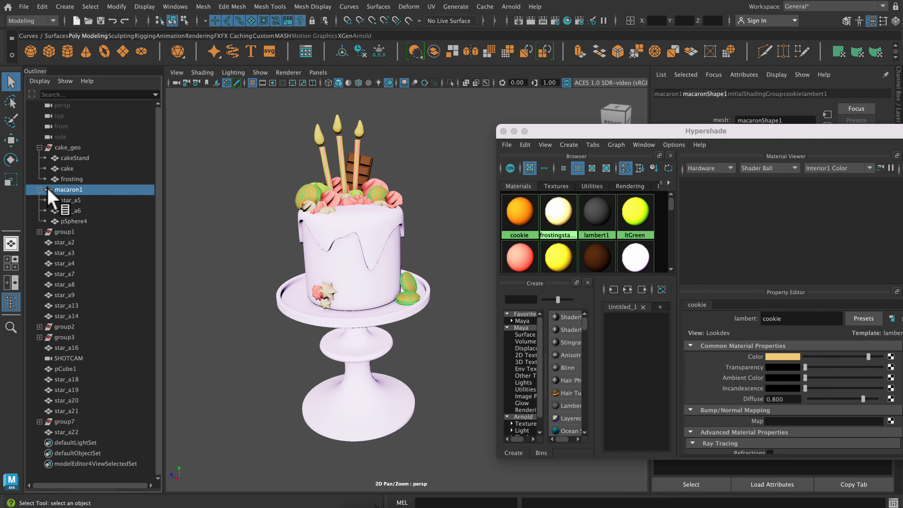
{"action": "double_click", "coordinate": [71, 200]}
{"action": "type", "text": "maca"}
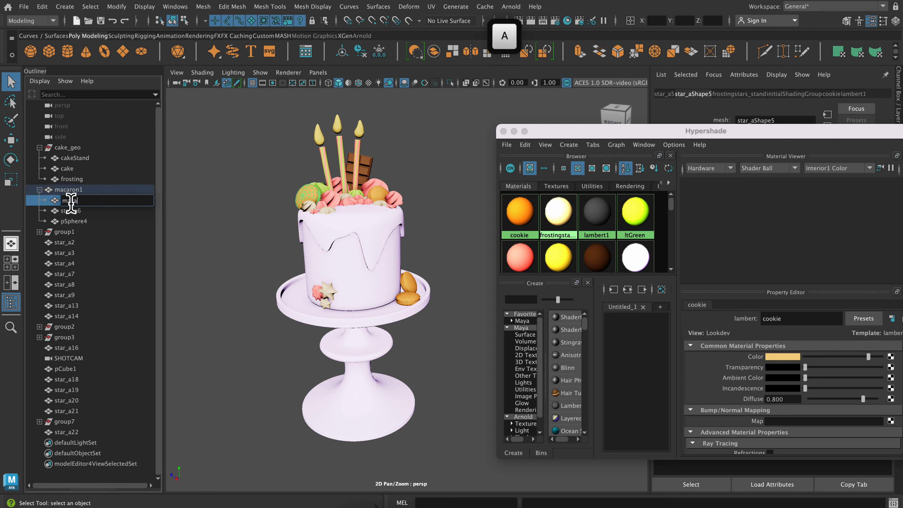
{"action": "type", "text": "ron2"}
{"action": "key", "text": "Return"}
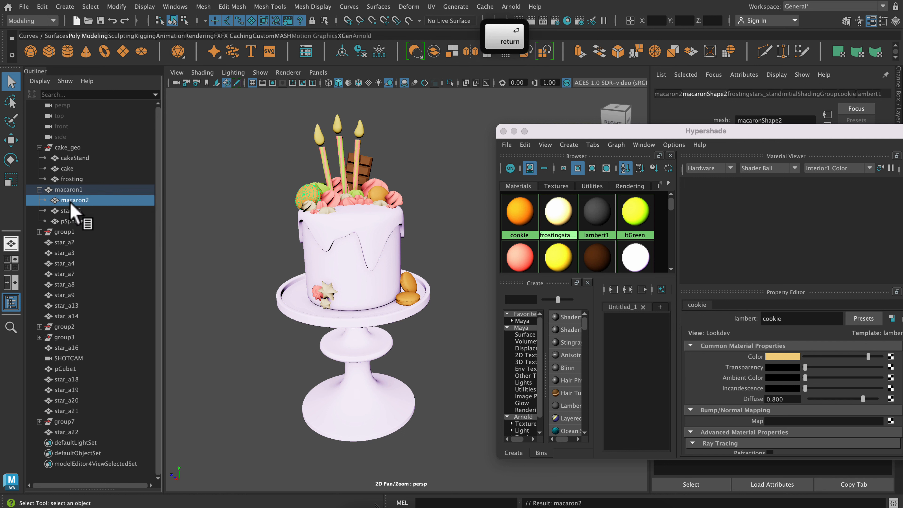
{"action": "left_click", "coordinate": [77, 211]}
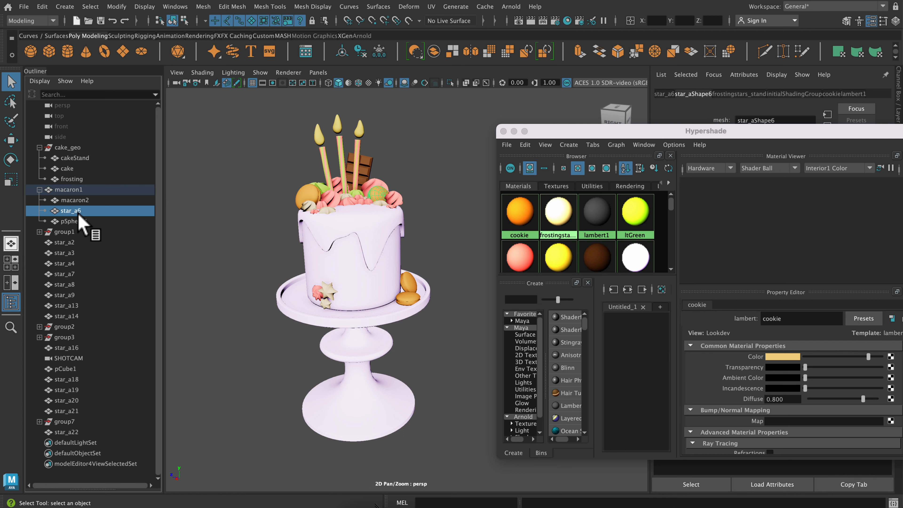
{"action": "double_click", "coordinate": [79, 211]}
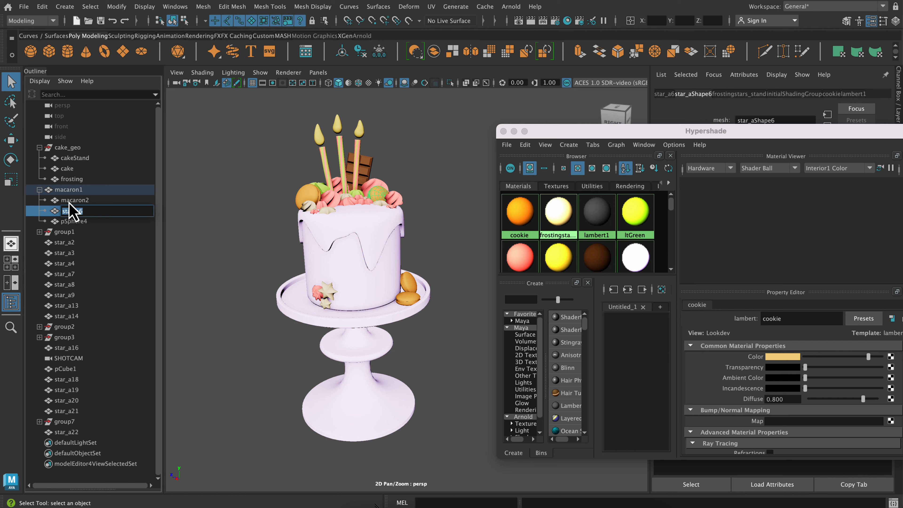
{"action": "mouse_move", "coordinate": [62, 189]}
{"action": "left_mouse_down"}
{"action": "mouse_move", "coordinate": [70, 165]}
{"action": "mouse_move", "coordinate": [42, 153]}
{"action": "mouse_move", "coordinate": [63, 203]}
{"action": "left_mouse_up"}
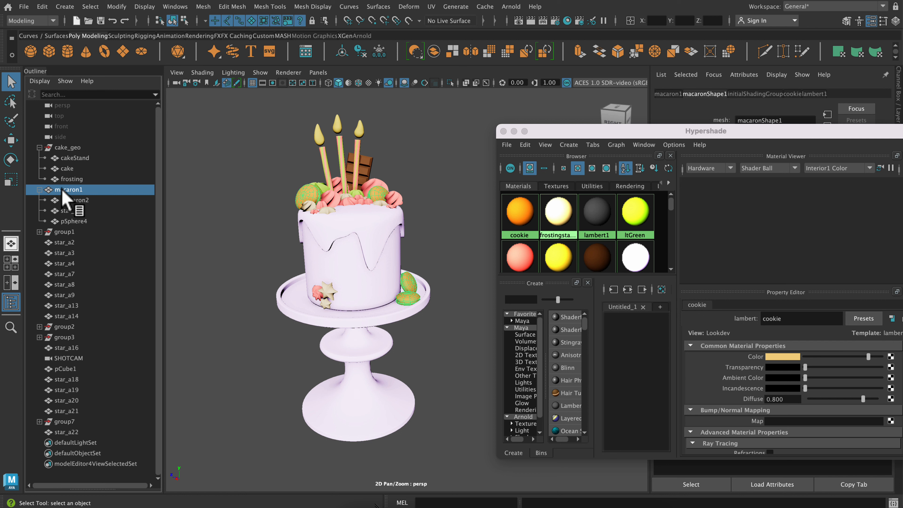
{"action": "left_click_drag", "start_coordinate": [64, 196], "coordinate": [68, 221]}
Rename the pSphere4 object under macaron1 as macaron_4
{"action": "double_click", "coordinate": [68, 221]}
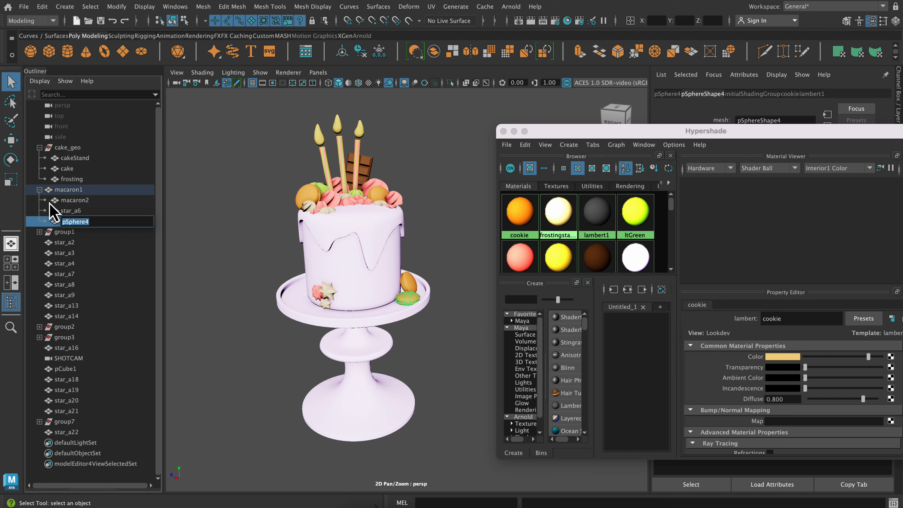
{"action": "type", "text": "macar"}
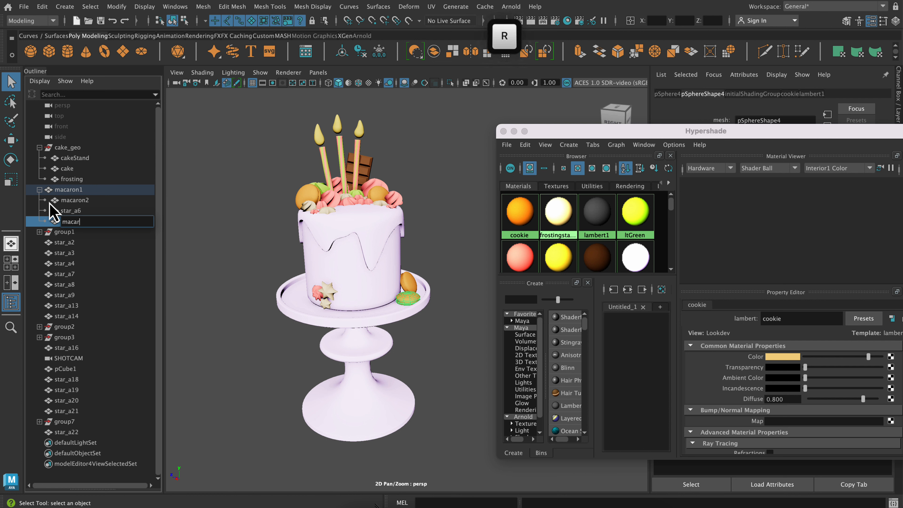
{"action": "type", "text": "ol"}
{"action": "key", "text": "BackSpace"}
{"action": "type", "text": "n_4"}
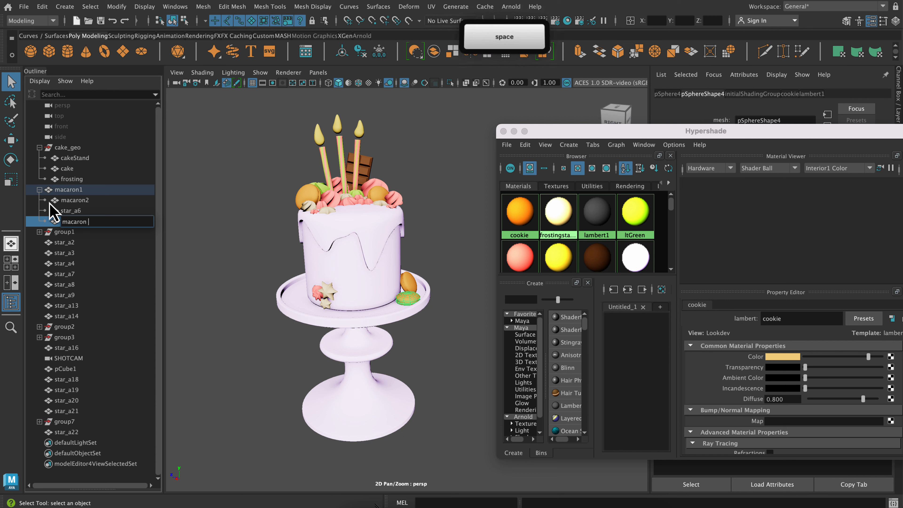
{"action": "key", "text": "Return"}
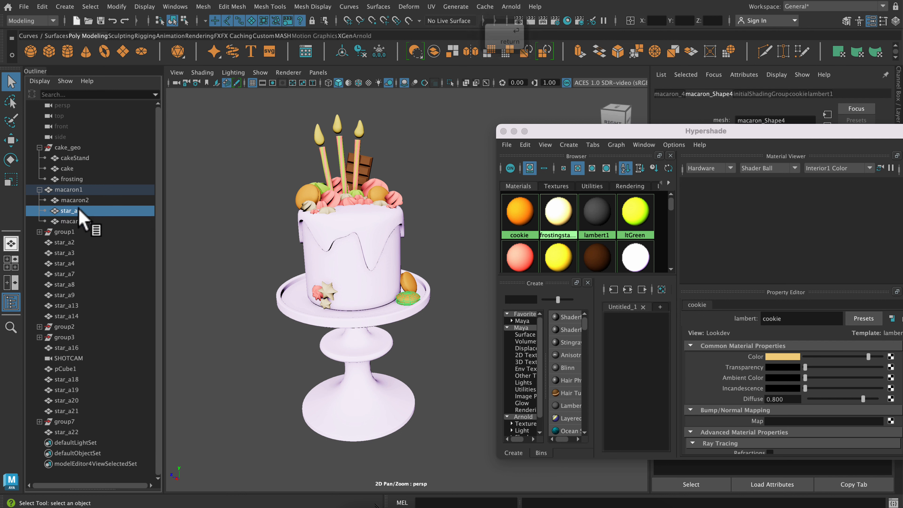
Rename the star_a6 object under macaron1 as macaron
{"action": "double_click", "coordinate": [71, 211]}
{"action": "type", "text": "macaron"}
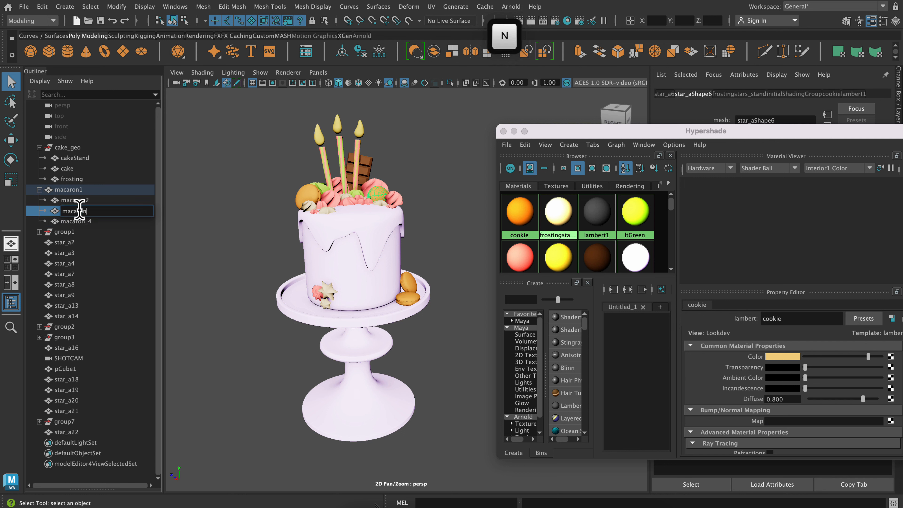
{"action": "key", "text": "Return"}
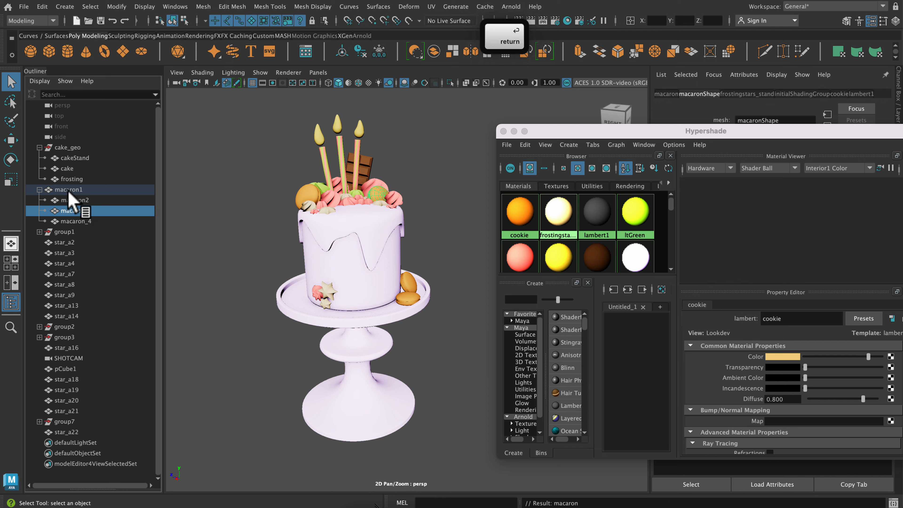
Group macaron1 together with its three child macarons and parent the new group under cake_geo
{"action": "left_click", "coordinate": [69, 189]}
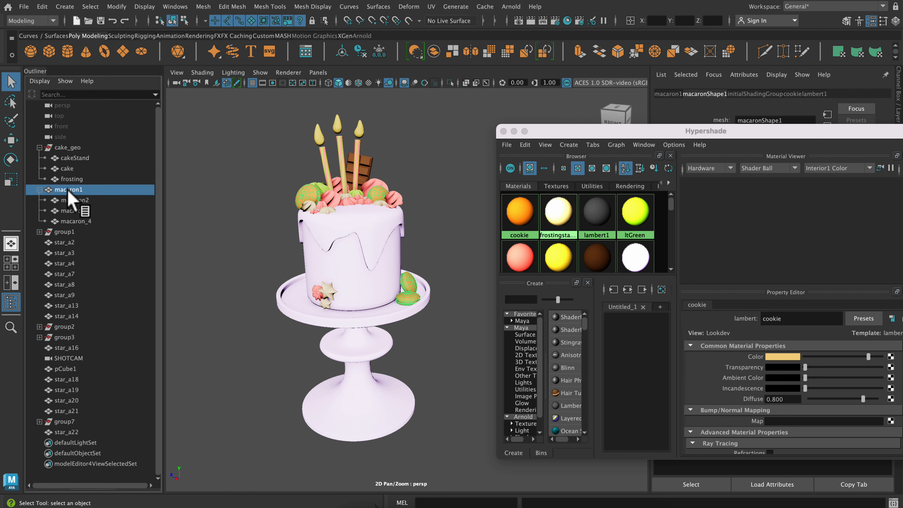
{"action": "left_click", "coordinate": [73, 218], "text": "shift"}
{"action": "left_click", "coordinate": [43, 6]}
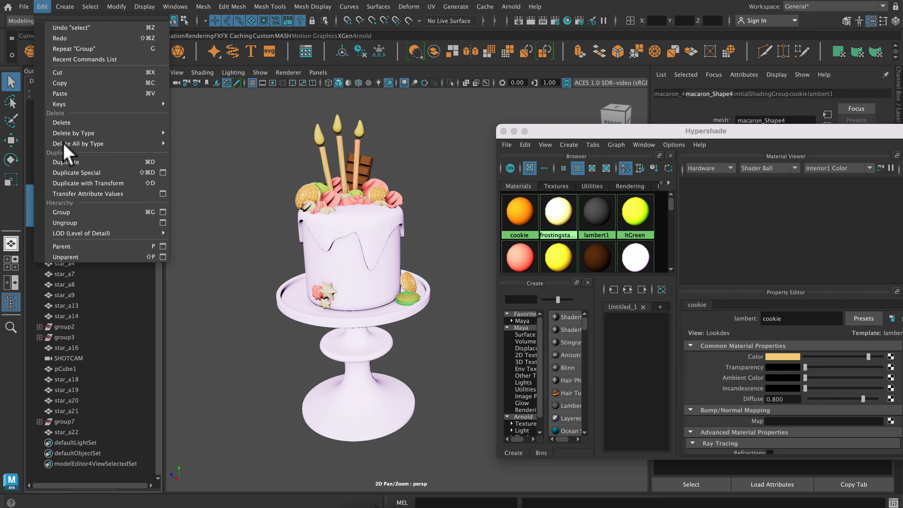
{"action": "left_click", "coordinate": [79, 213]}
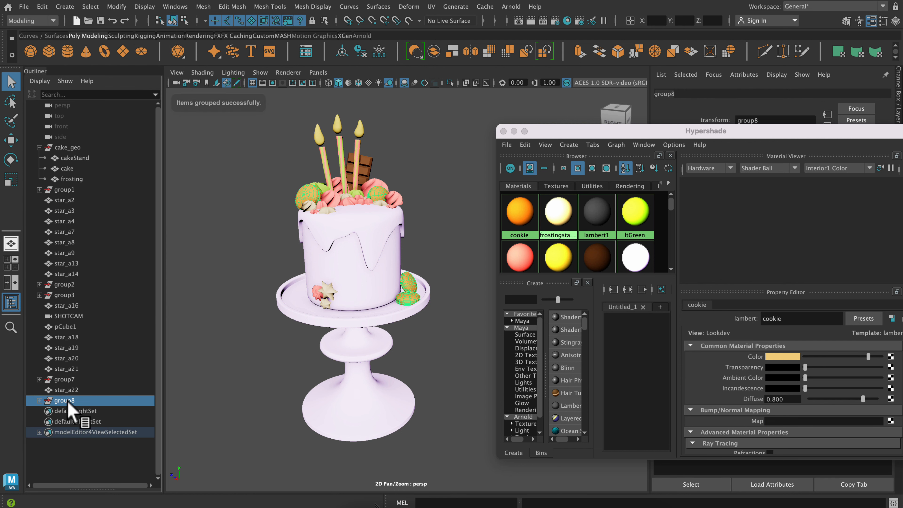
{"action": "left_click_drag", "start_coordinate": [72, 412], "coordinate": [72, 147]}
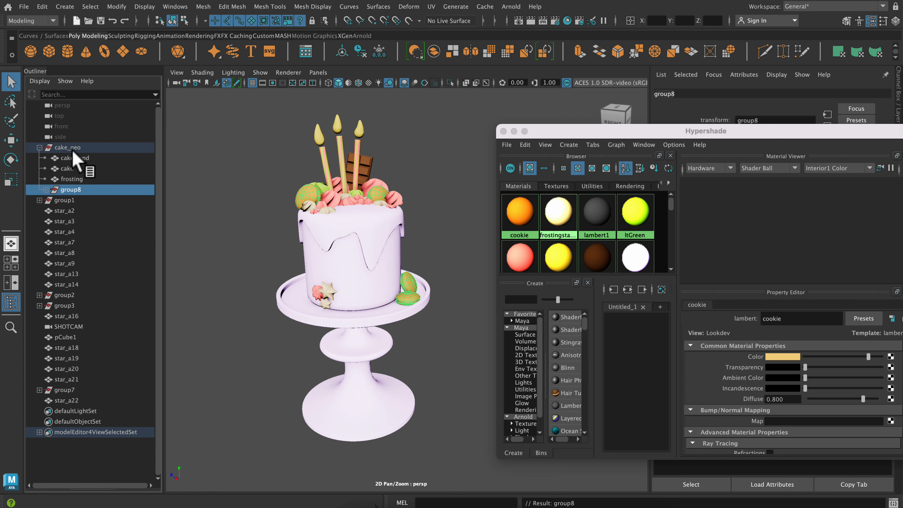
Rename the new group inside cake_geo as macarons
{"action": "double_click", "coordinate": [72, 188]}
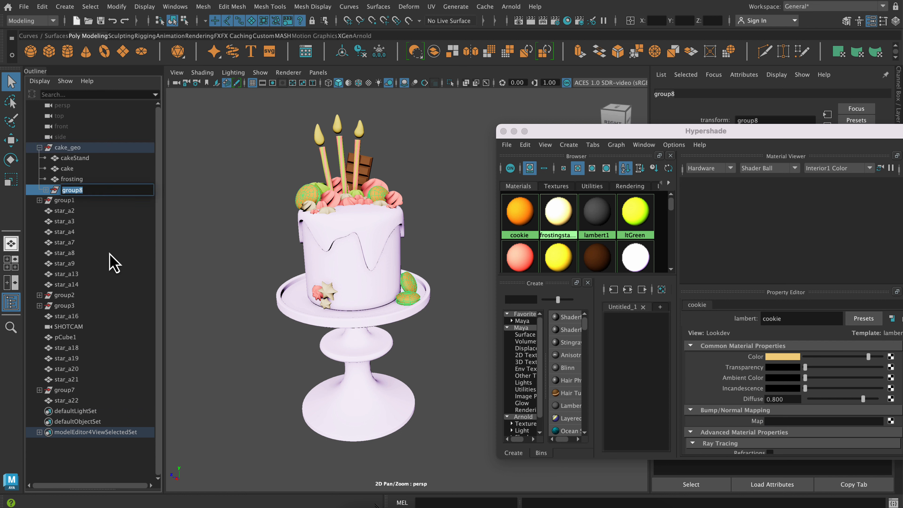
{"action": "type", "text": "macarons"}
{"action": "key", "text": "Return"}
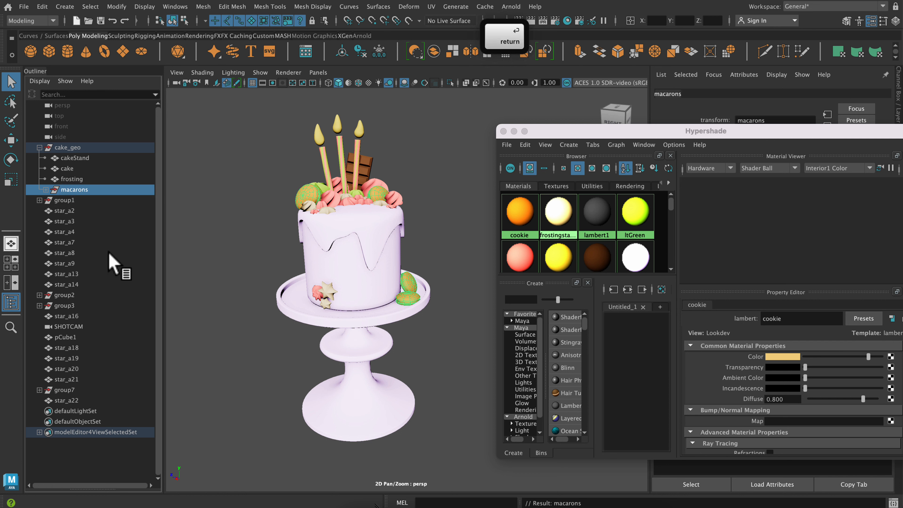
Check the four objects inside the macarons group and rename macaron_4 as macaron4
{"action": "left_click", "coordinate": [46, 190]}
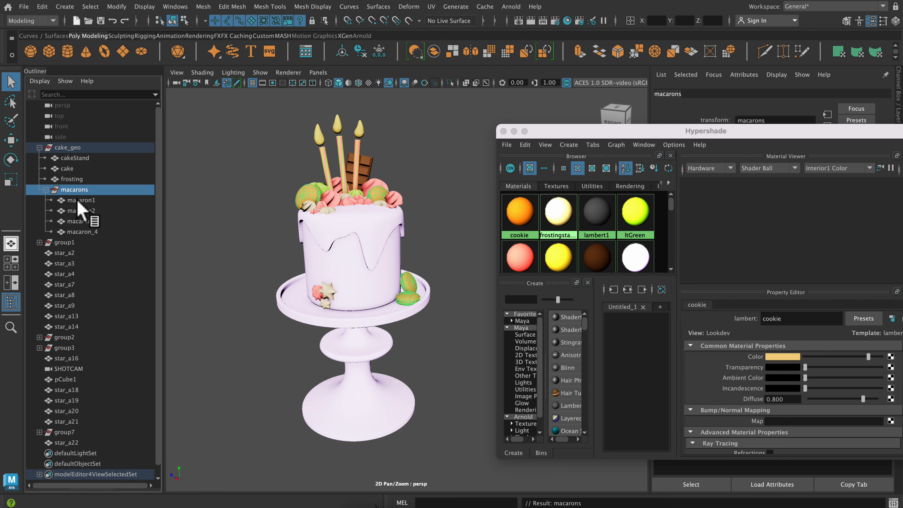
{"action": "left_click", "coordinate": [80, 201]}
{"action": "left_click", "coordinate": [83, 211]}
{"action": "left_click", "coordinate": [84, 222]}
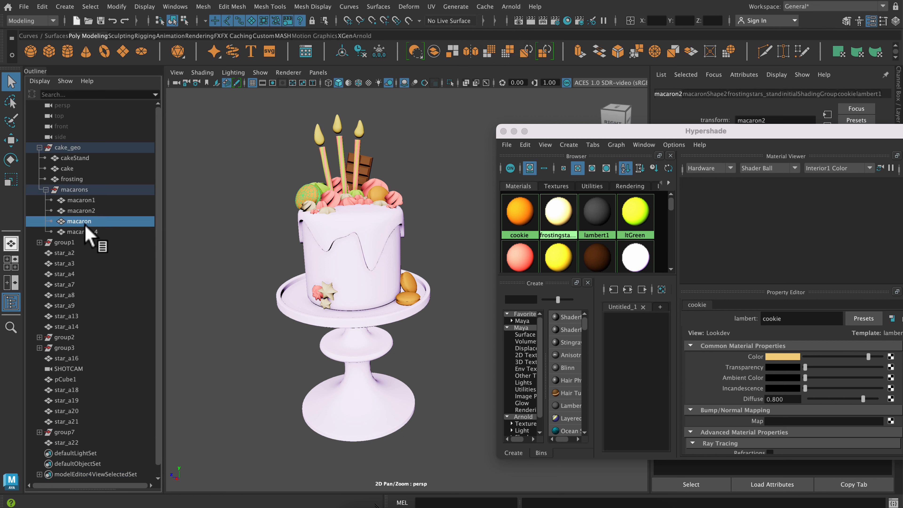
{"action": "left_click", "coordinate": [92, 232]}
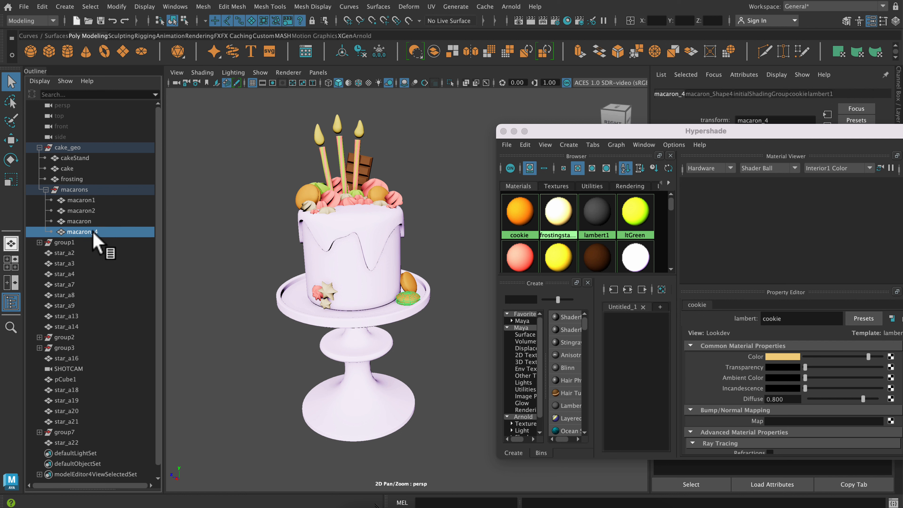
{"action": "double_click", "coordinate": [94, 233]}
{"action": "key", "text": "Right"}
{"action": "key", "text": "BackSpace"}
{"action": "key", "text": "BackSpace"}
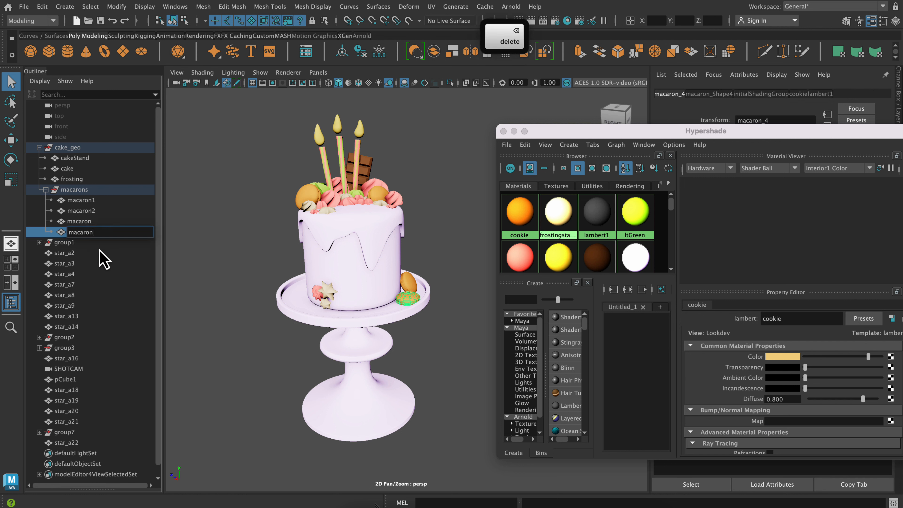
{"action": "type", "text": "n"}
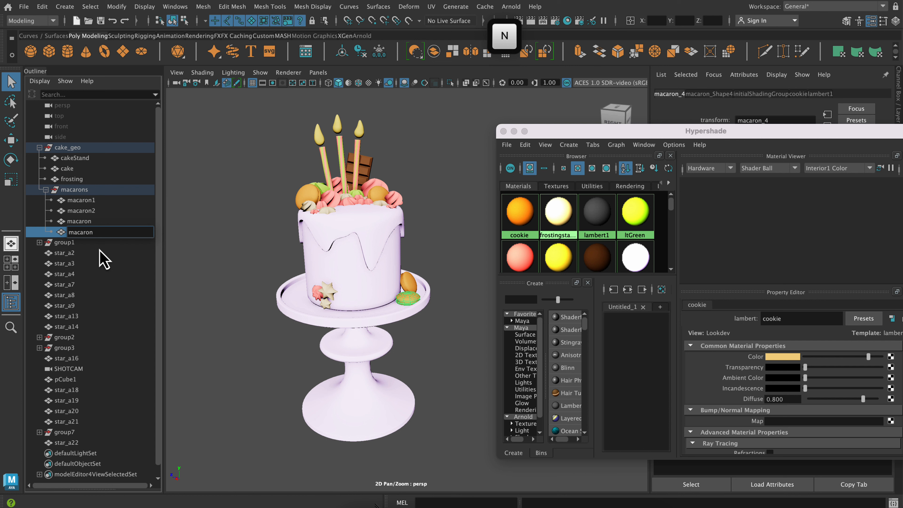
{"action": "key", "text": "Return"}
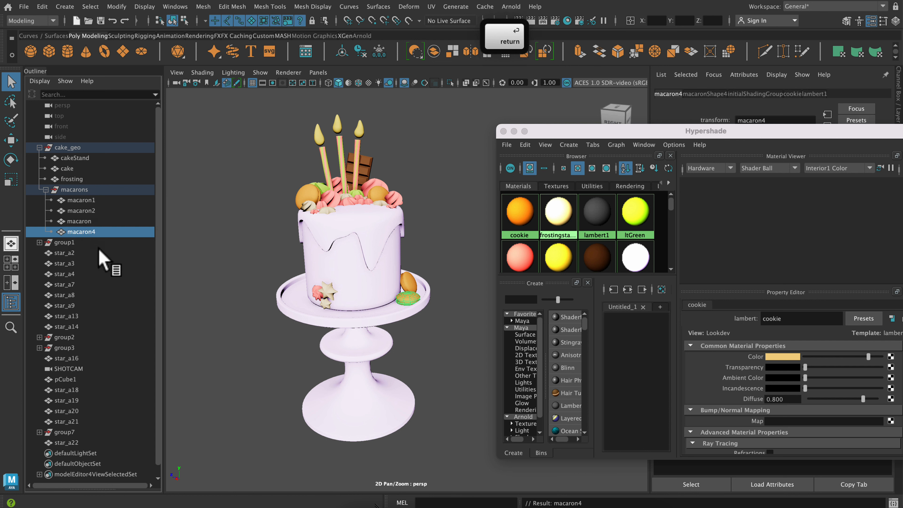
Rename the unnumbered macaron object in the macarons group as macaron3
{"action": "double_click", "coordinate": [78, 221]}
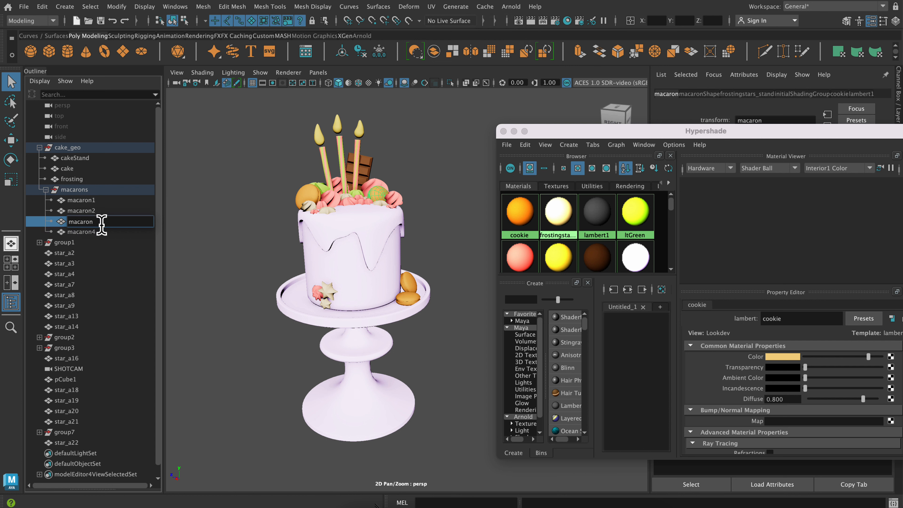
{"action": "type", "text": "3"}
{"action": "key", "text": "Return"}
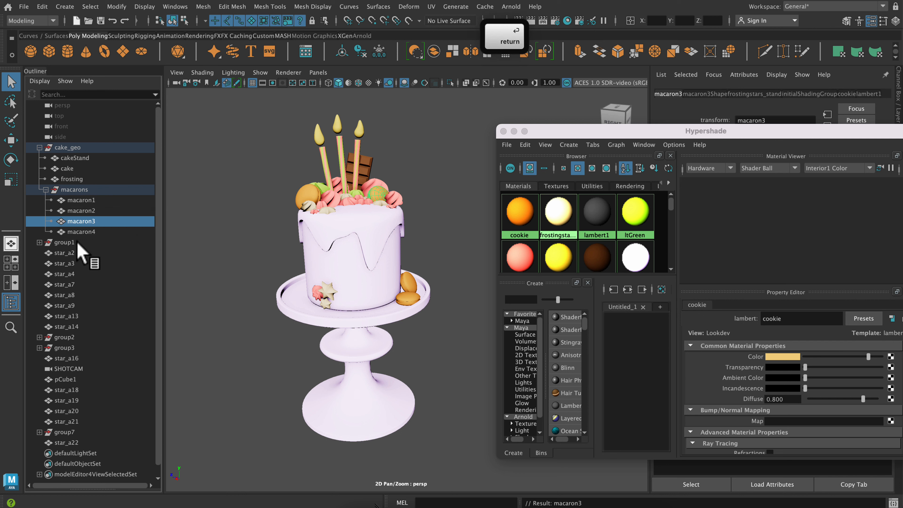
Check the contents of group1 and rename the group as candles
{"action": "left_click", "coordinate": [61, 244]}
{"action": "left_click", "coordinate": [39, 243]}
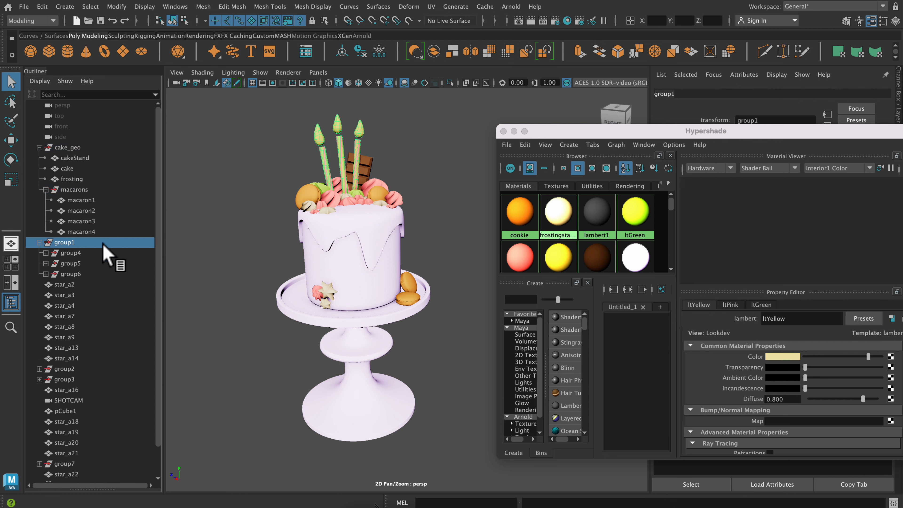
{"action": "left_click", "coordinate": [46, 253]}
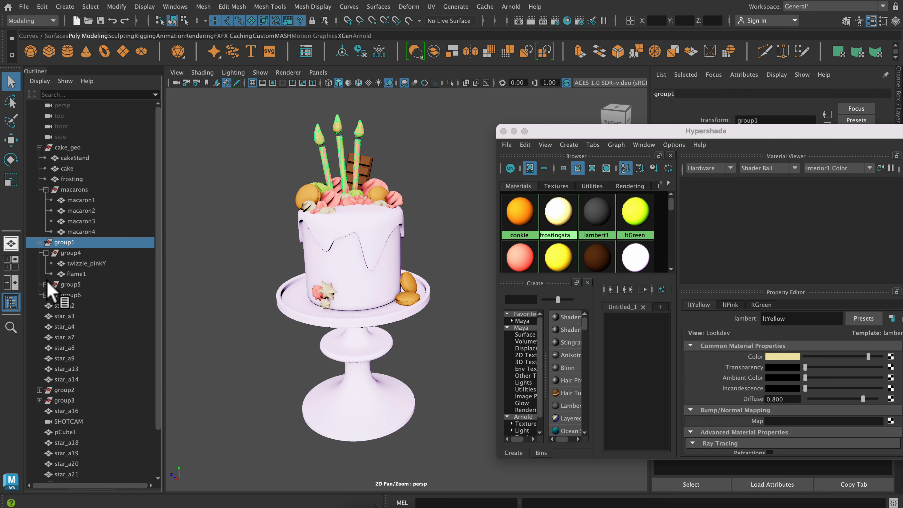
{"action": "double_click", "coordinate": [57, 242]}
{"action": "type", "text": "candles"}
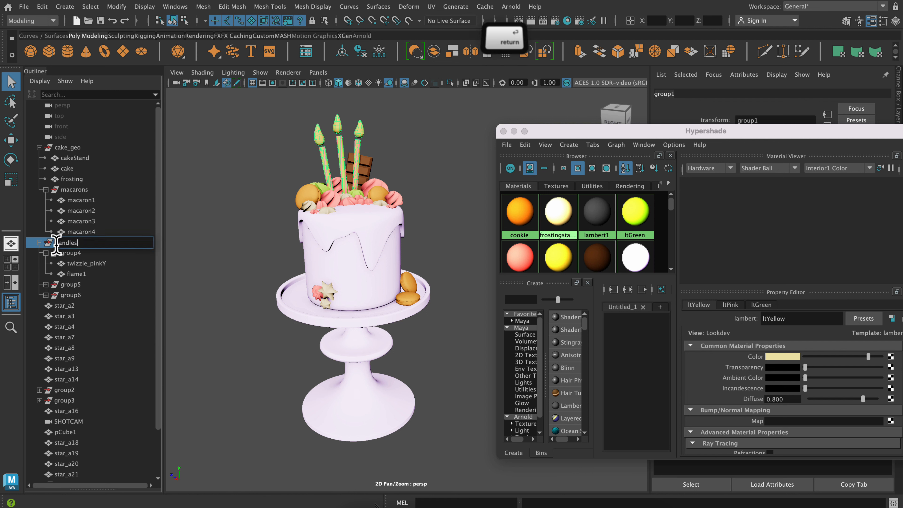
{"action": "key", "text": "Return"}
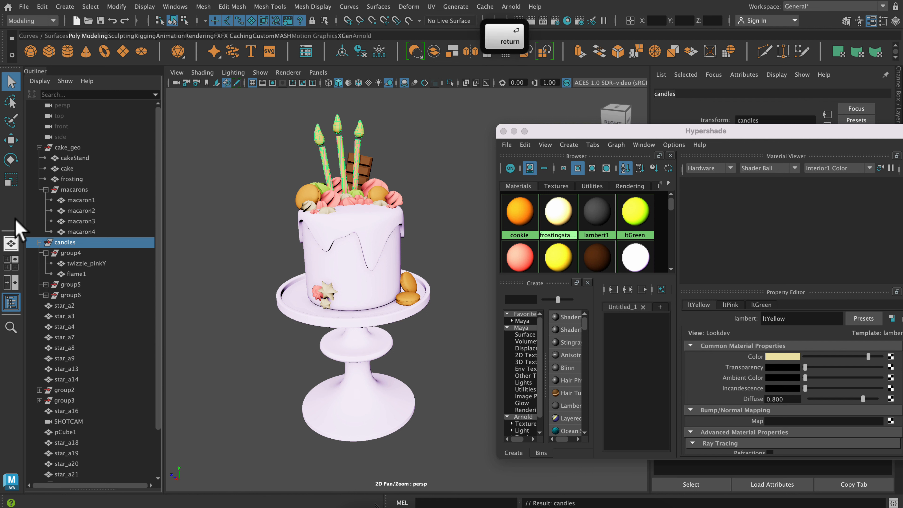
Parent the candles group under cake_geo and collapse the candles and macarons hierarchies
{"action": "left_click", "coordinate": [46, 253]}
{"action": "left_click", "coordinate": [39, 242]}
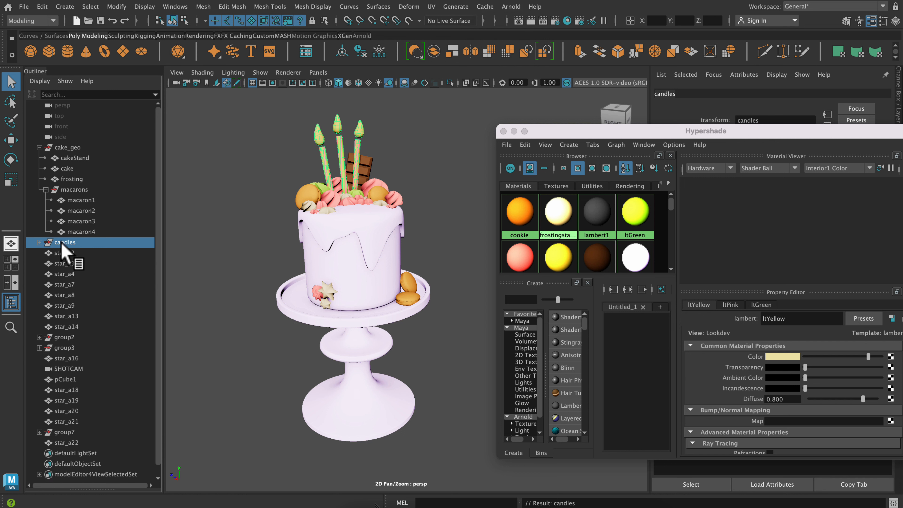
{"action": "middle_click_drag", "start_coordinate": [64, 250], "coordinate": [66, 157]}
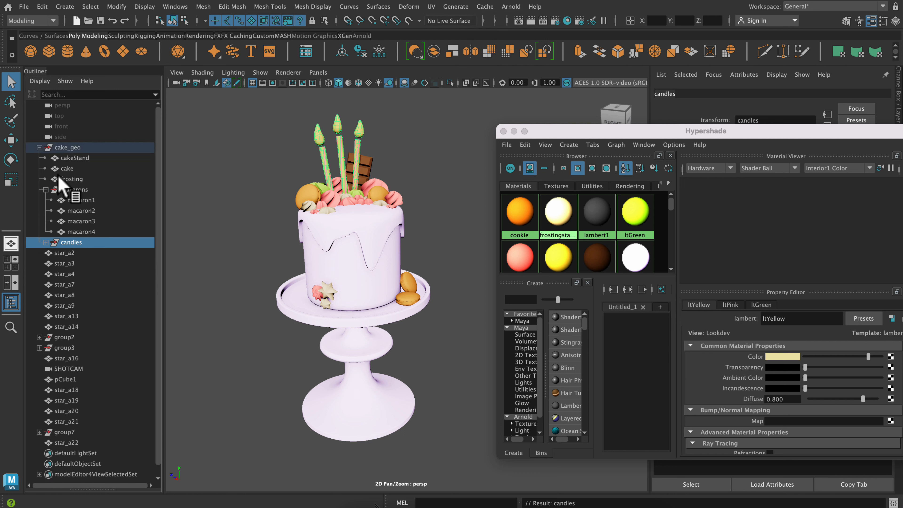
{"action": "left_click", "coordinate": [46, 190]}
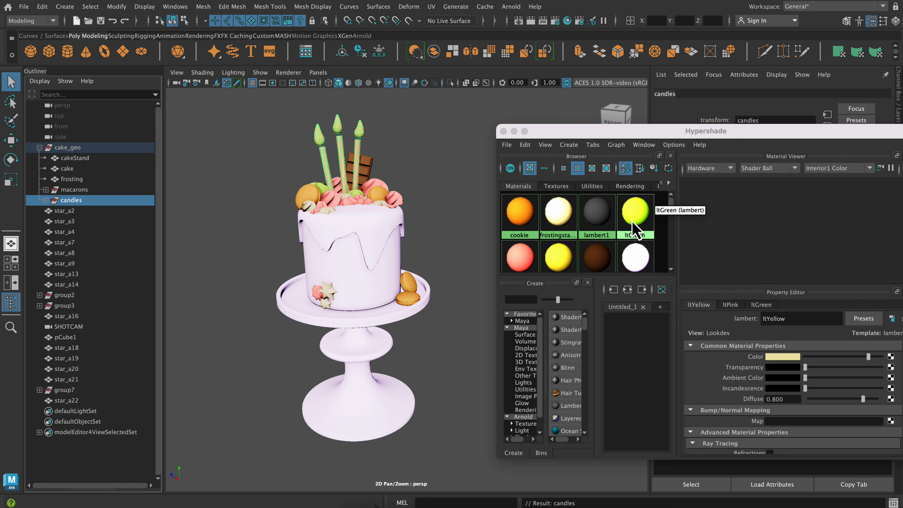
Select the two ltGreen frosting stars on top of the cake, star_a2 and star_a7, and group them
{"action": "left_click", "coordinate": [640, 215]}
{"action": "right_click", "coordinate": [643, 215]}
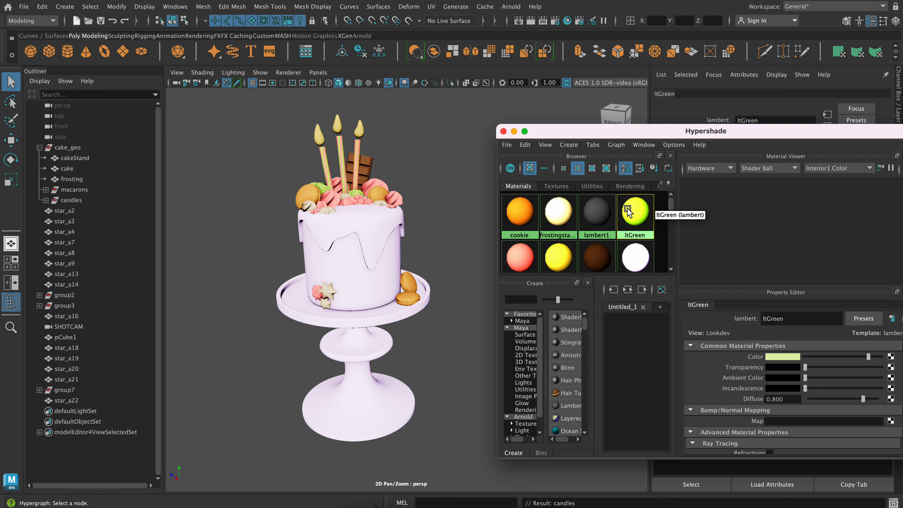
{"action": "right_click_drag", "start_coordinate": [396, 242], "coordinate": [461, 246], "text": "alt"}
{"action": "left_click_drag", "start_coordinate": [461, 246], "coordinate": [453, 304], "text": "alt"}
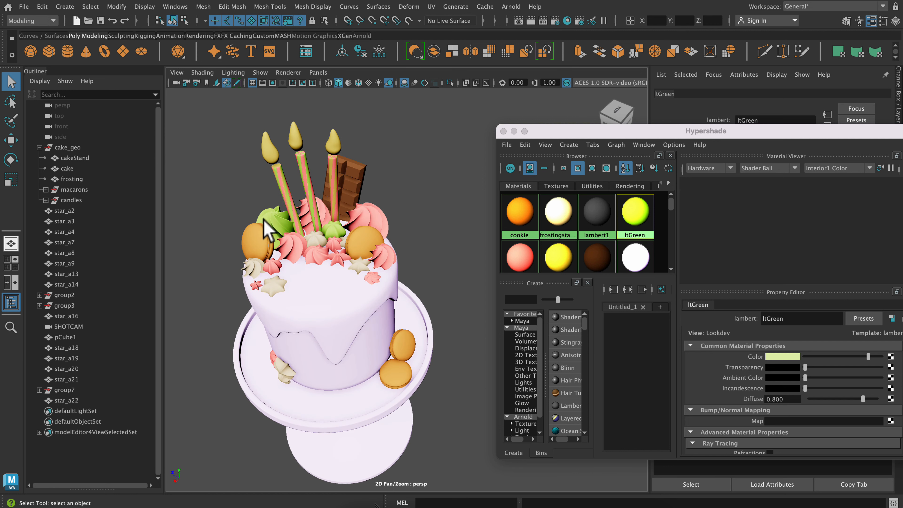
{"action": "left_click", "coordinate": [271, 219], "text": "shift"}
{"action": "left_click", "coordinate": [331, 231], "text": "shift"}
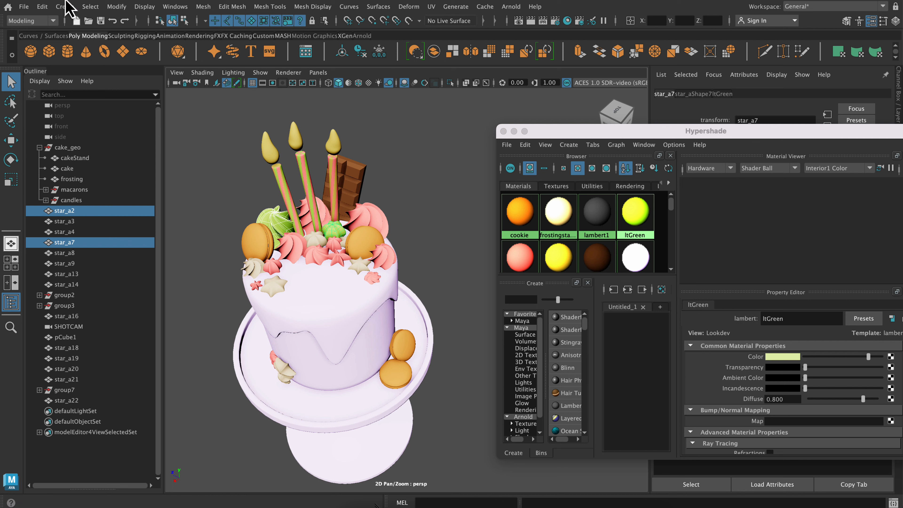
{"action": "left_click", "coordinate": [49, 8]}
{"action": "left_click", "coordinate": [74, 213]}
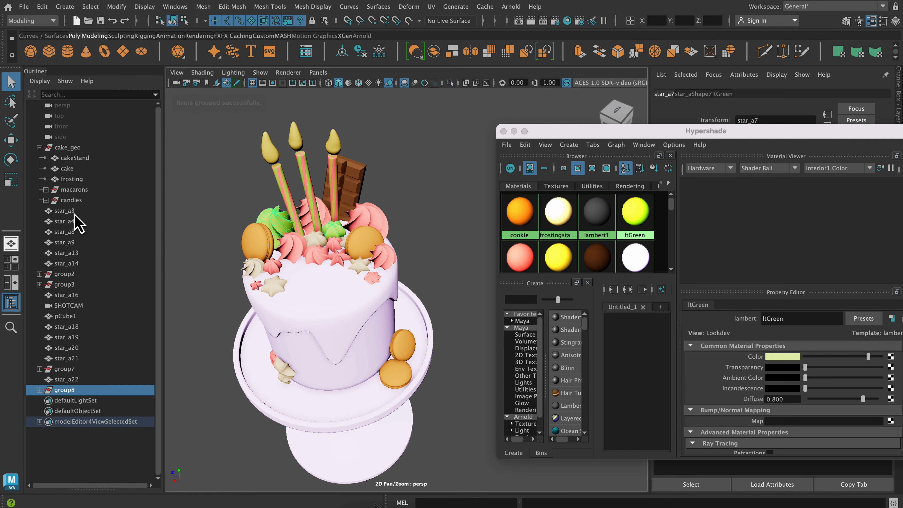
Rename the new star group as greenStars and parent it under cake_geo
{"action": "double_click", "coordinate": [70, 392]}
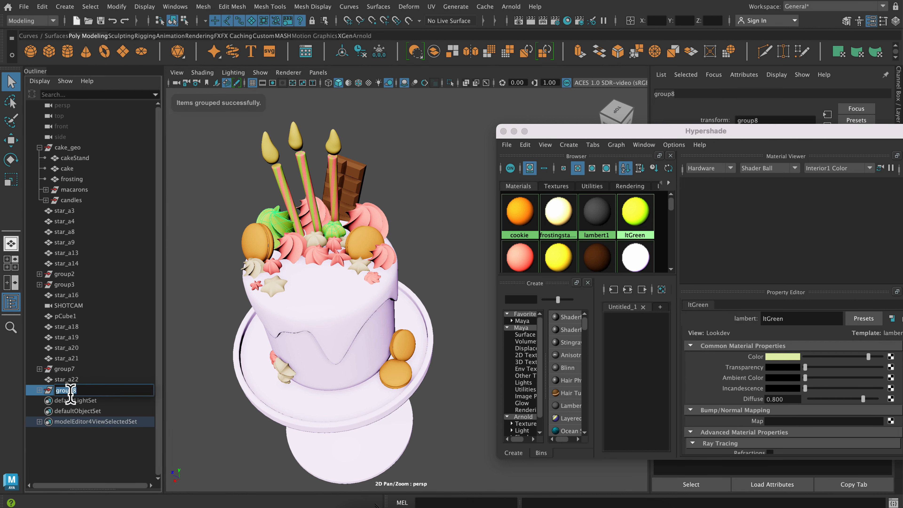
{"action": "type", "text": "greenStars"}
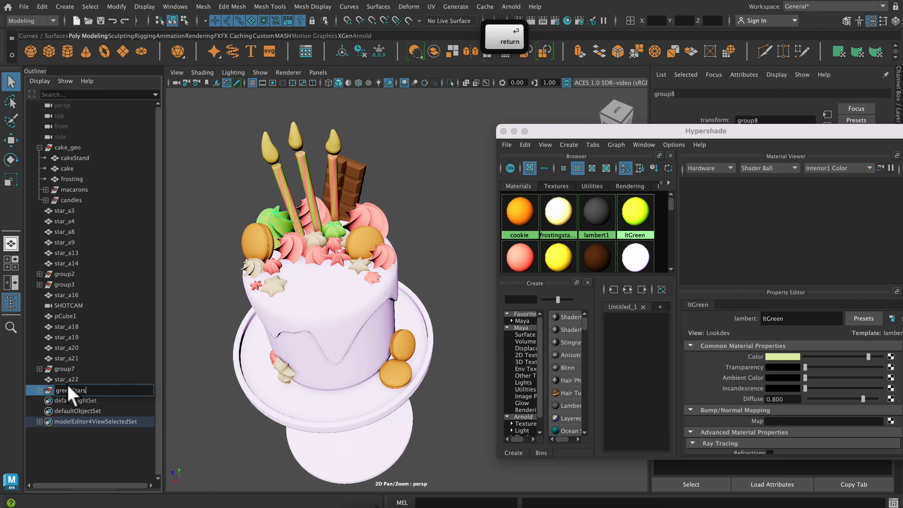
{"action": "key", "text": "Return"}
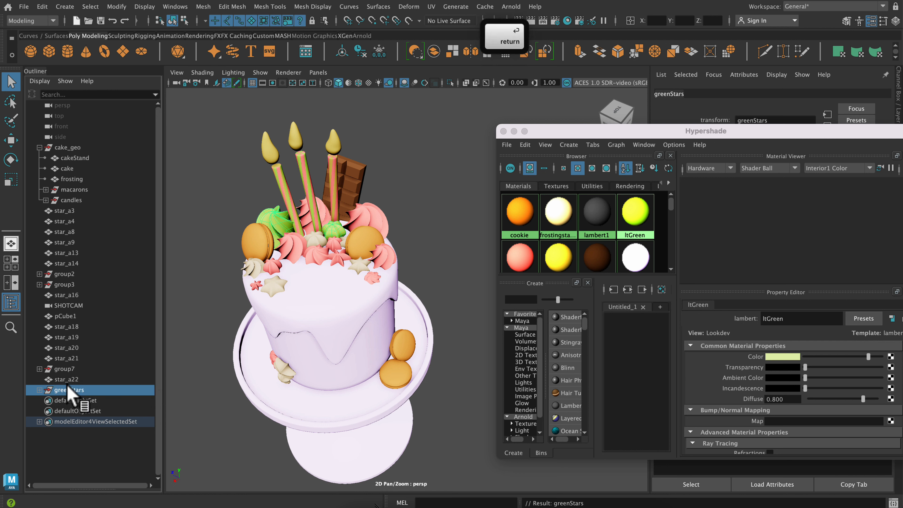
{"action": "left_click_drag", "start_coordinate": [72, 391], "coordinate": [83, 156]}
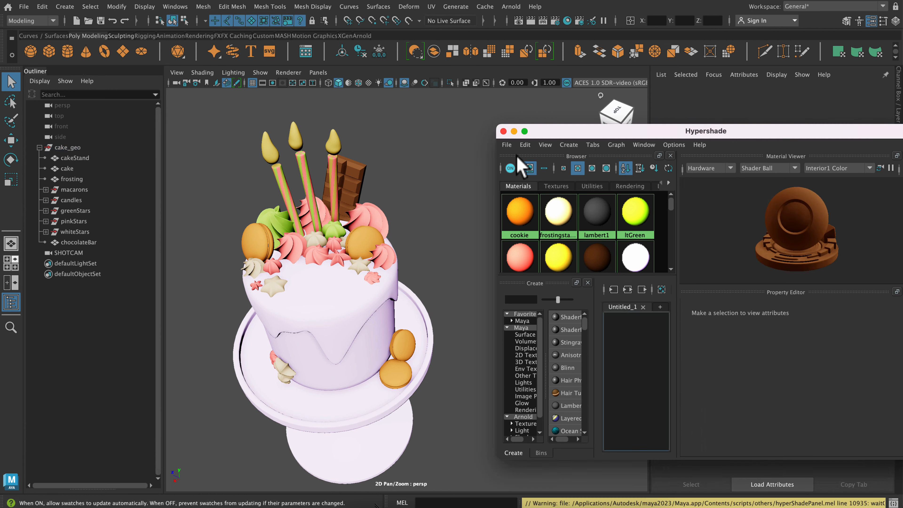
Close the Hypershade and check the cake_geo group and its cakeStand, cake and frosting objects
{"action": "left_click", "coordinate": [504, 132]}
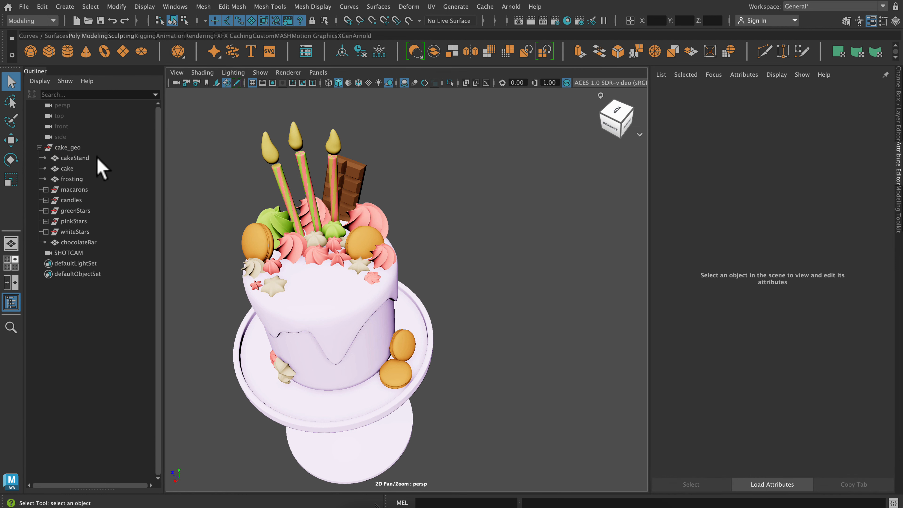
{"action": "left_click", "coordinate": [83, 148]}
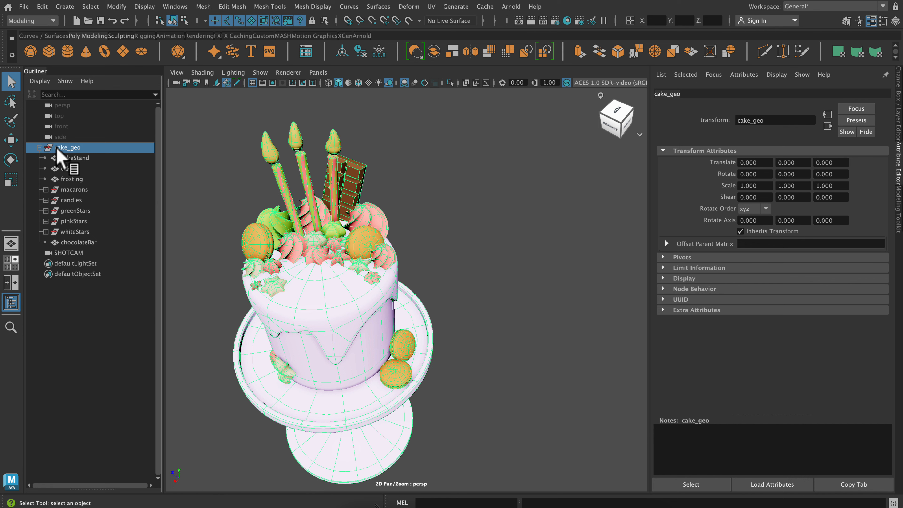
{"action": "left_click", "coordinate": [40, 147]}
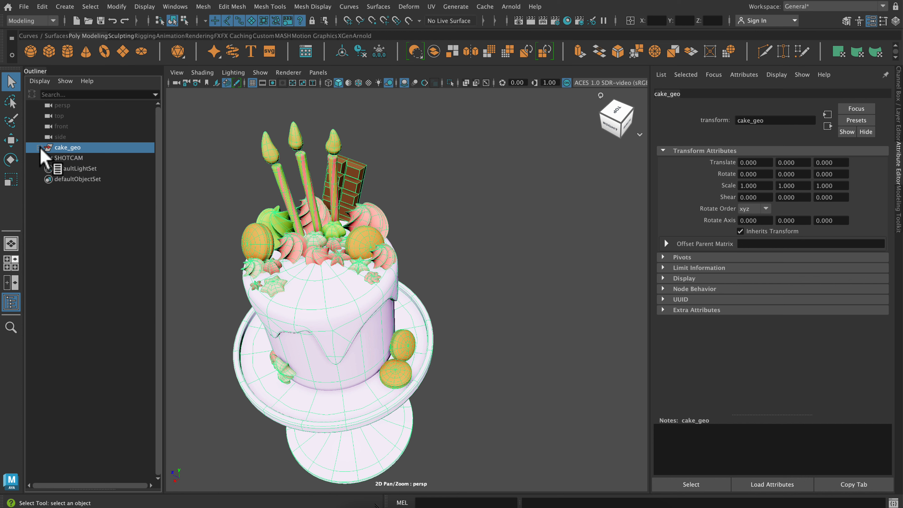
{"action": "left_click", "coordinate": [39, 148]}
{"action": "left_click", "coordinate": [83, 159]}
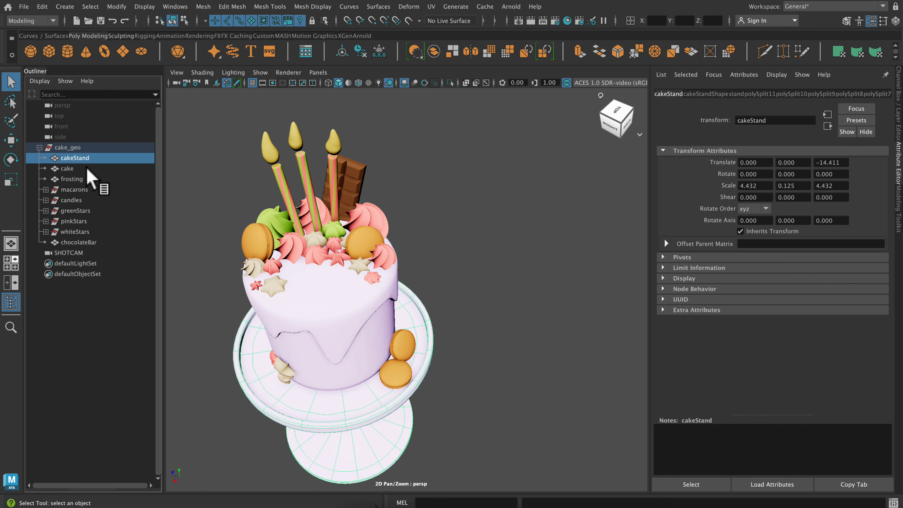
{"action": "left_click", "coordinate": [85, 169]}
{"action": "left_click", "coordinate": [84, 179]}
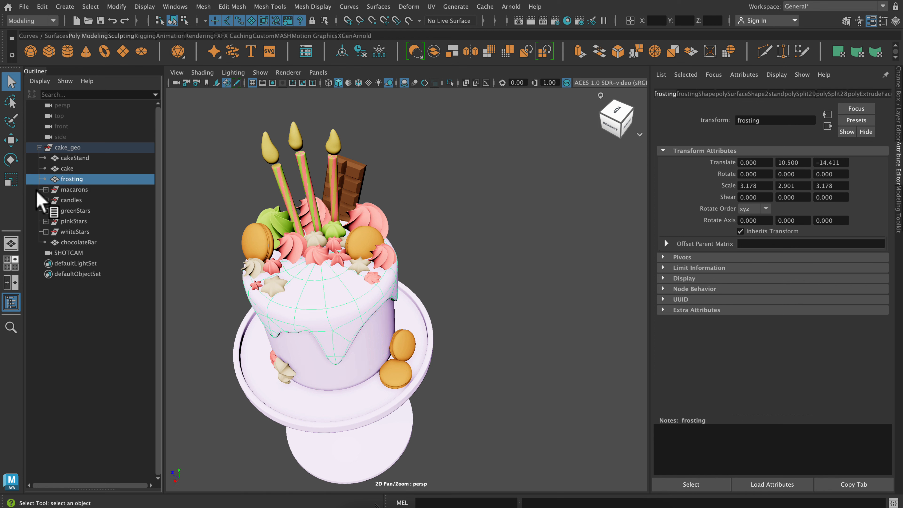
Examine the contents of the macarons, candles, greenStars and pinkStars groups under cake_geo
{"action": "left_click", "coordinate": [47, 189]}
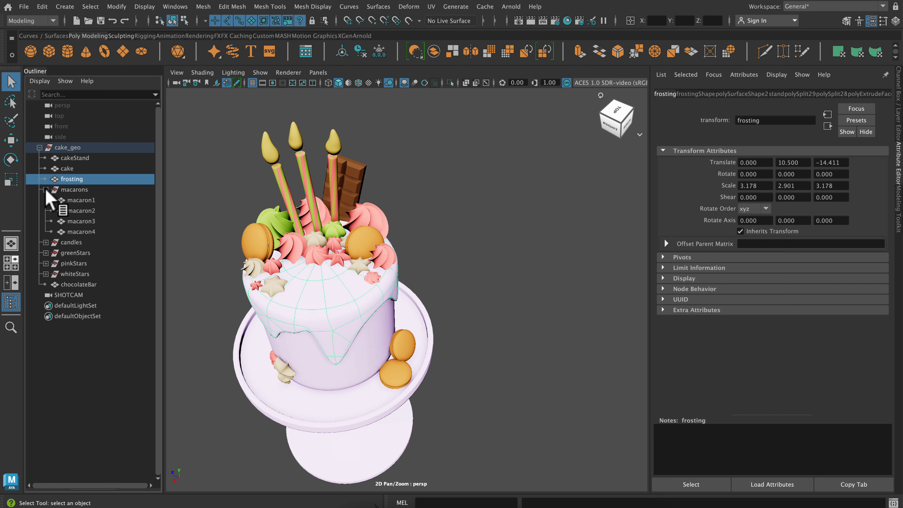
{"action": "left_click", "coordinate": [46, 190]}
{"action": "left_click", "coordinate": [46, 200]}
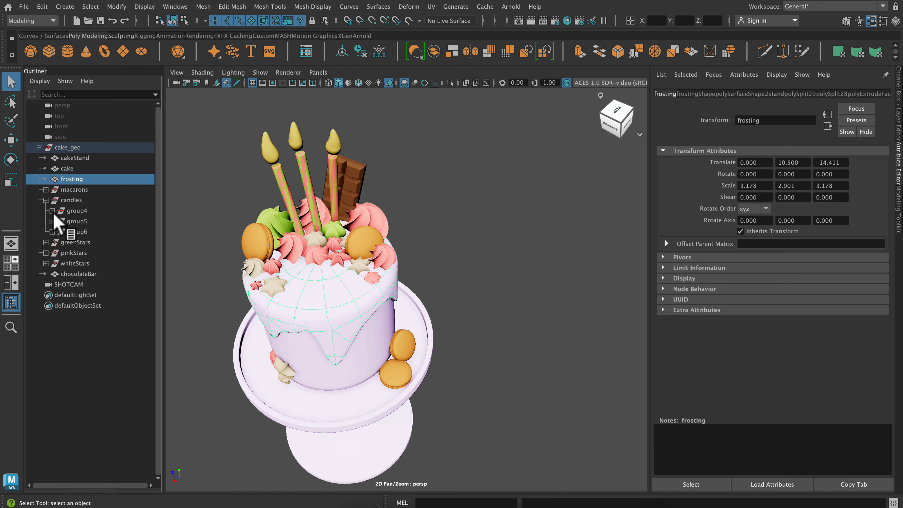
{"action": "left_click", "coordinate": [73, 212]}
{"action": "left_click", "coordinate": [71, 222]}
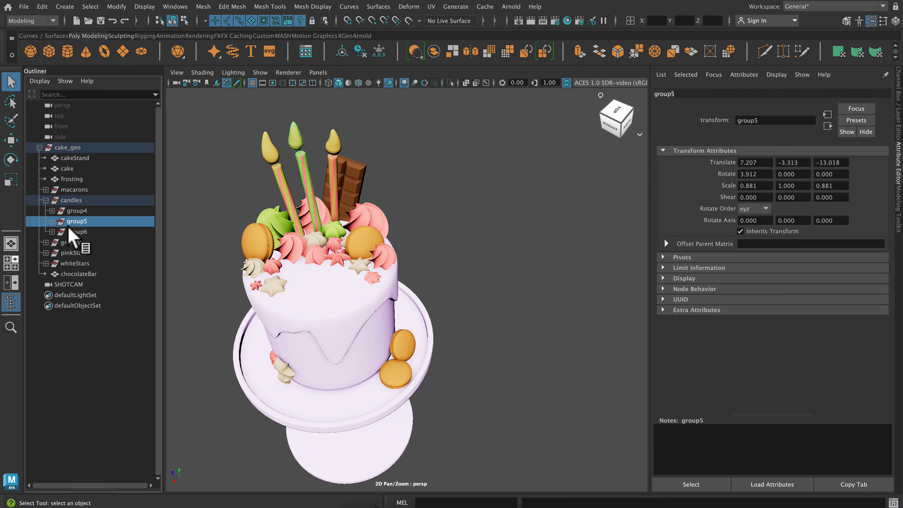
{"action": "left_click", "coordinate": [46, 200]}
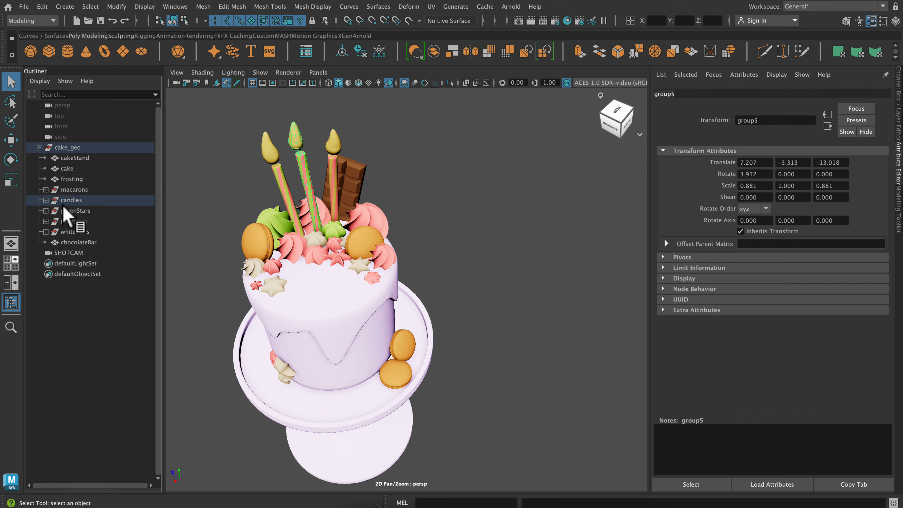
{"action": "left_click", "coordinate": [45, 211]}
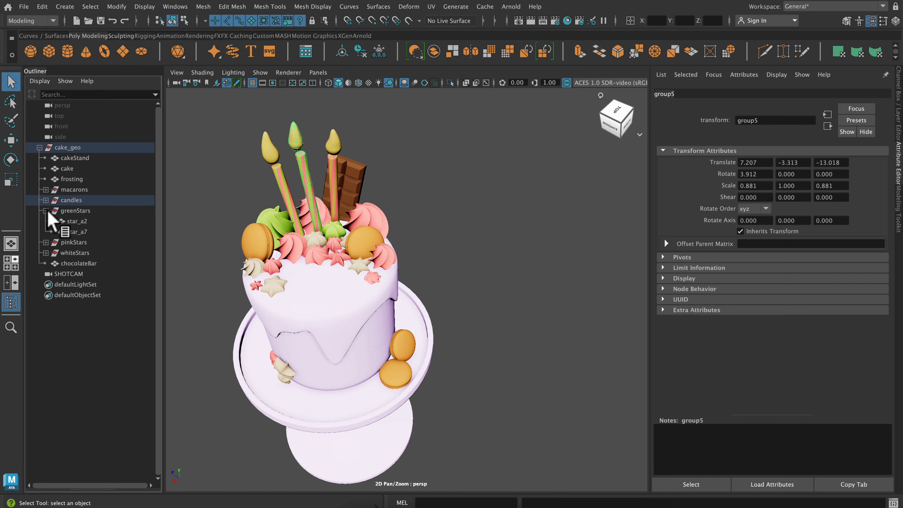
{"action": "left_click", "coordinate": [46, 210]}
{"action": "left_click", "coordinate": [46, 220]}
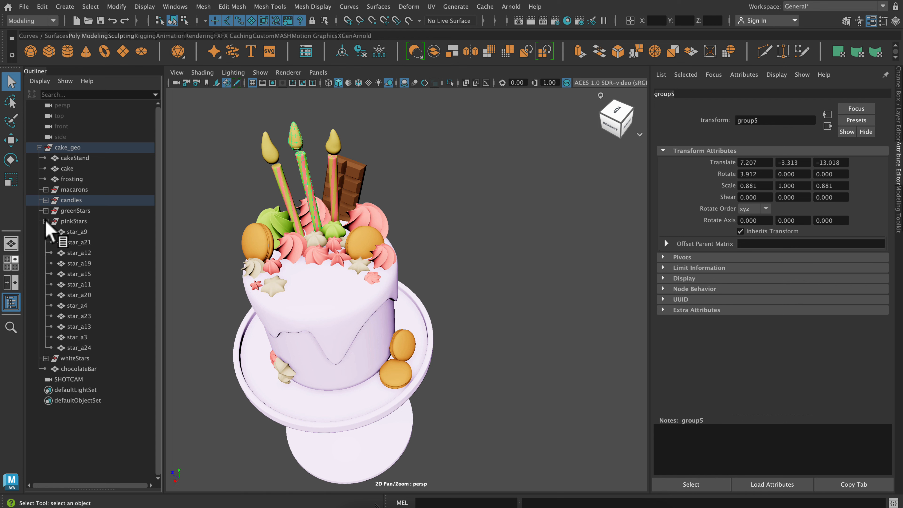
{"action": "left_click", "coordinate": [46, 220]}
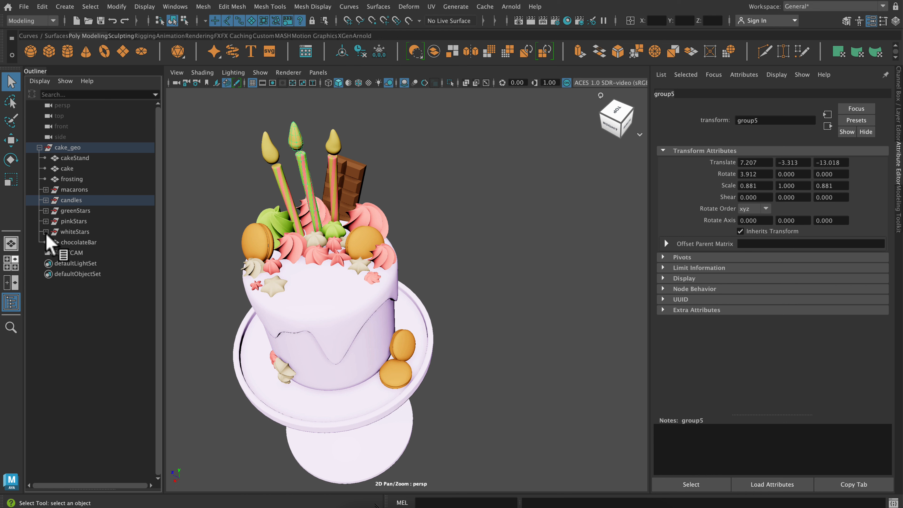
Check the chocolateBar object and the cake_geo hierarchy, and inspect the transform values of star_a19 with all the cake geometry selected
{"action": "left_click", "coordinate": [80, 243]}
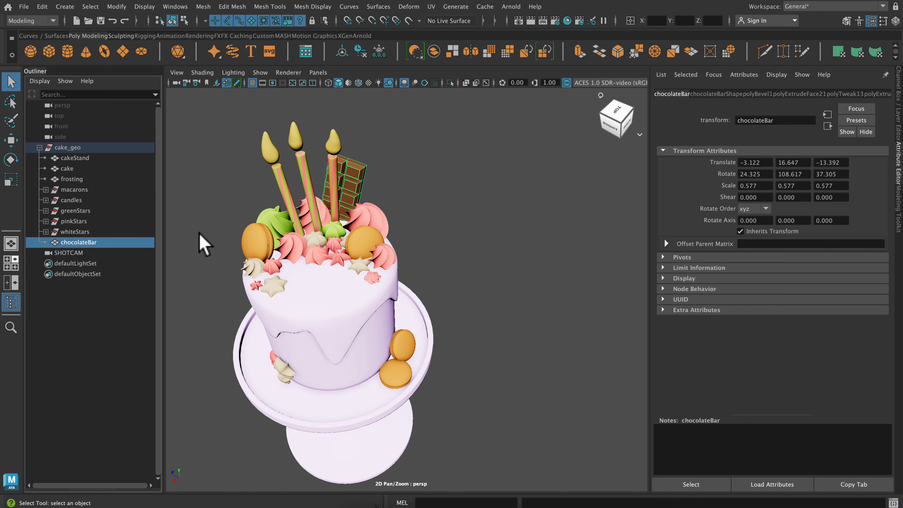
{"action": "middle_click_drag", "start_coordinate": [494, 333], "coordinate": [564, 319], "text": "alt"}
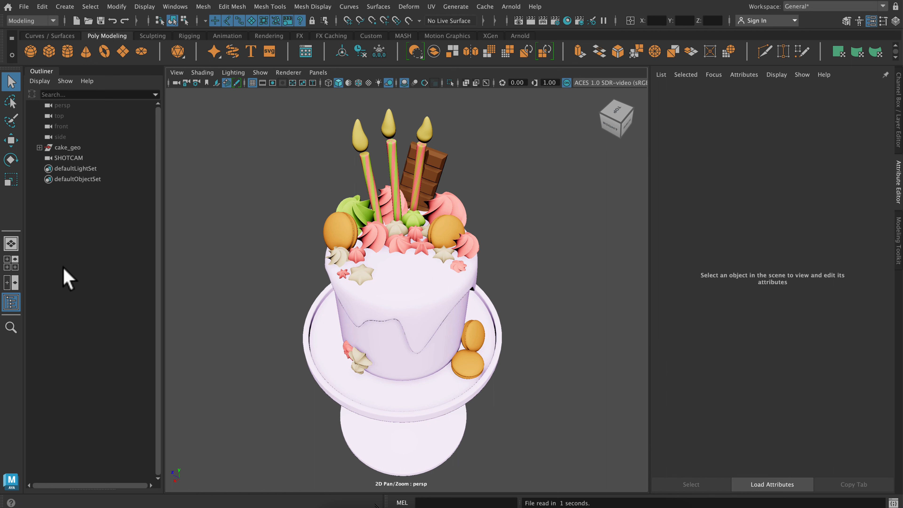
{"action": "left_click", "coordinate": [39, 147]}
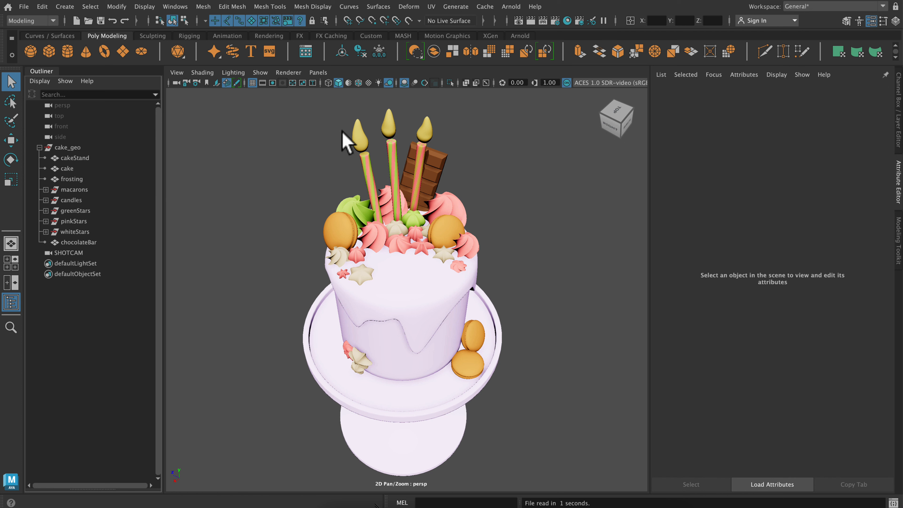
{"action": "left_click_drag", "start_coordinate": [294, 104], "coordinate": [537, 470]}
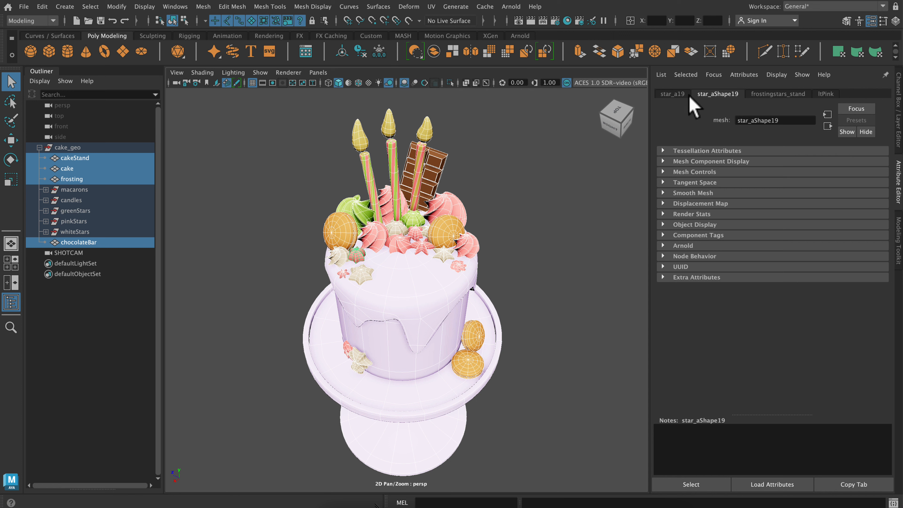
{"action": "left_click", "coordinate": [672, 94]}
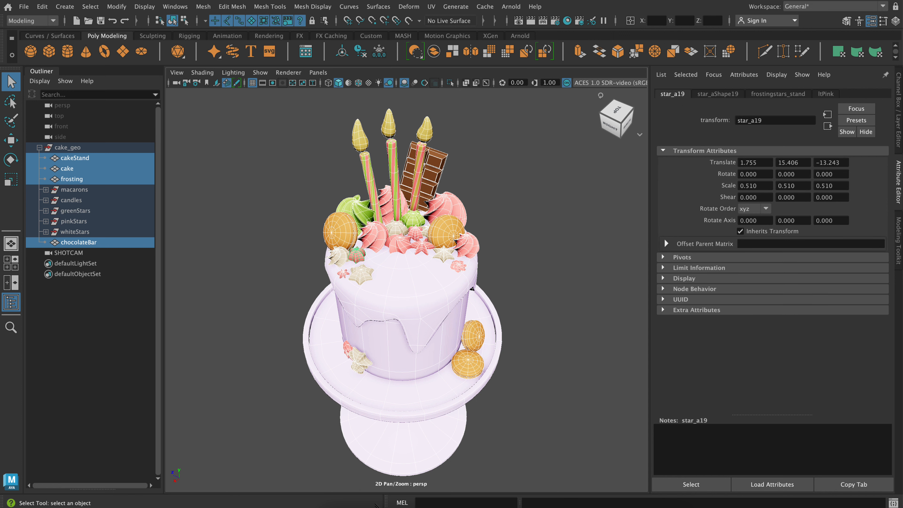
{"action": "left_click", "coordinate": [533, 214]}
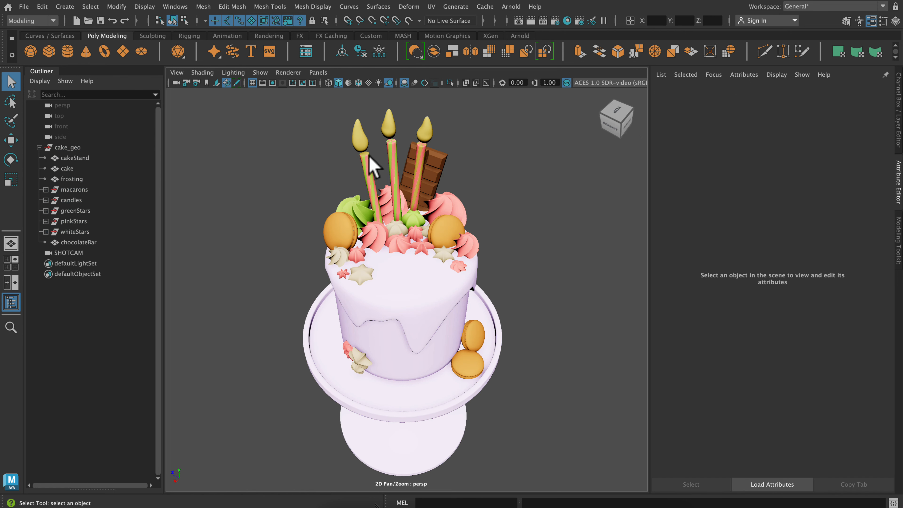
Delete the construction history of the candle stick twizzle_3 and check its shape and material nodes
{"action": "left_click", "coordinate": [370, 173]}
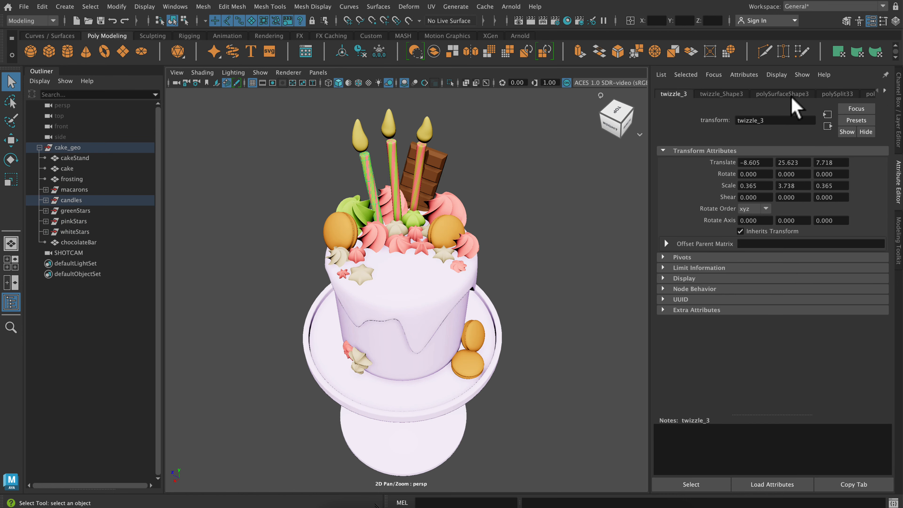
{"action": "left_click", "coordinate": [886, 91]}
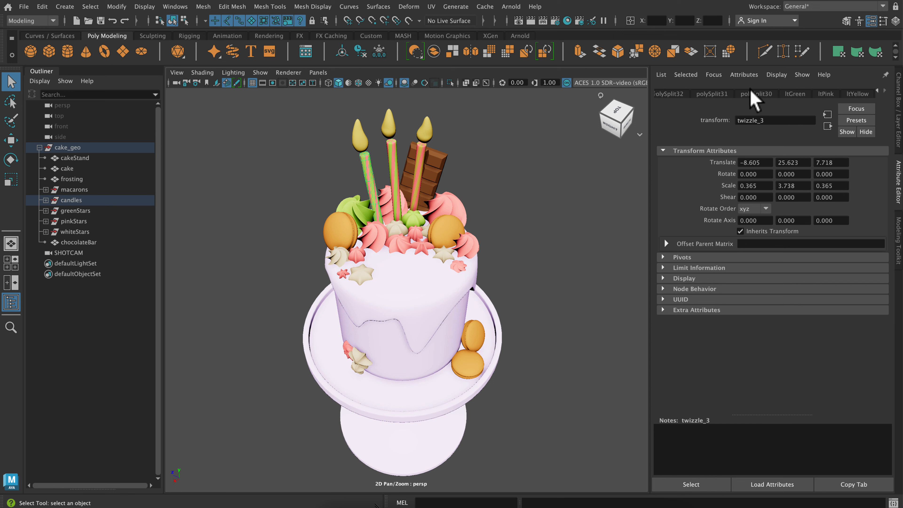
{"action": "left_click", "coordinate": [878, 90]}
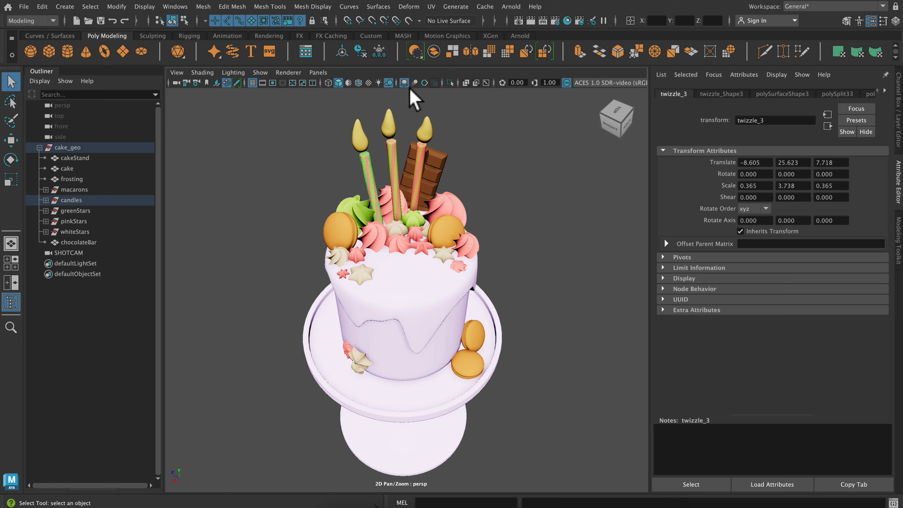
{"action": "left_click", "coordinate": [360, 53]}
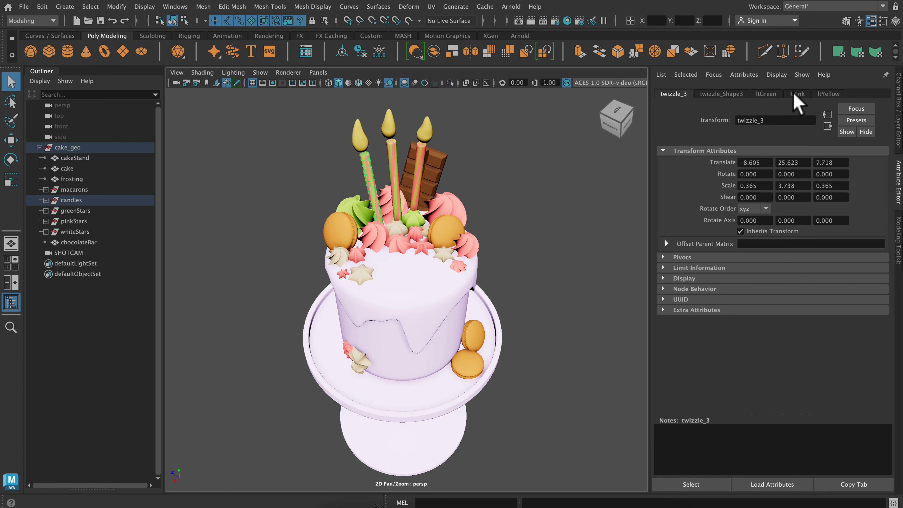
{"action": "left_click", "coordinate": [769, 94]}
{"action": "left_click", "coordinate": [826, 94]}
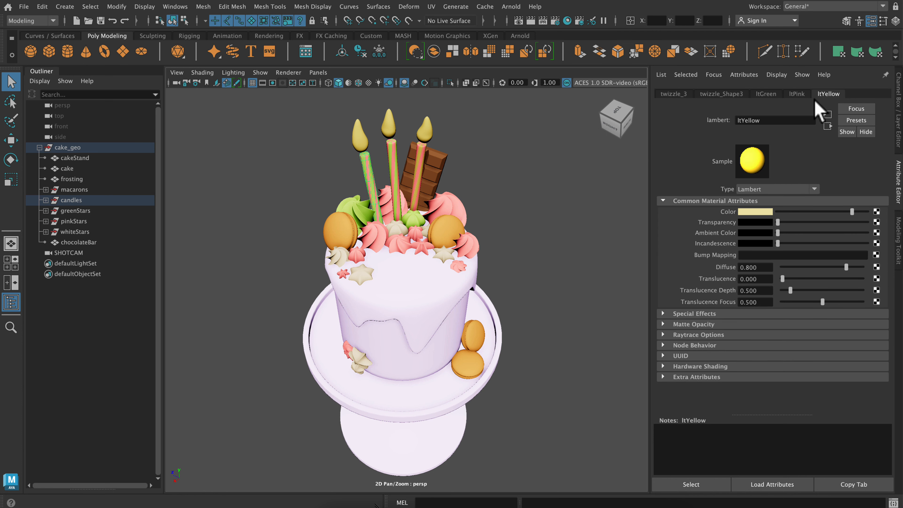
{"action": "left_click", "coordinate": [721, 93]}
{"action": "left_click", "coordinate": [675, 95]}
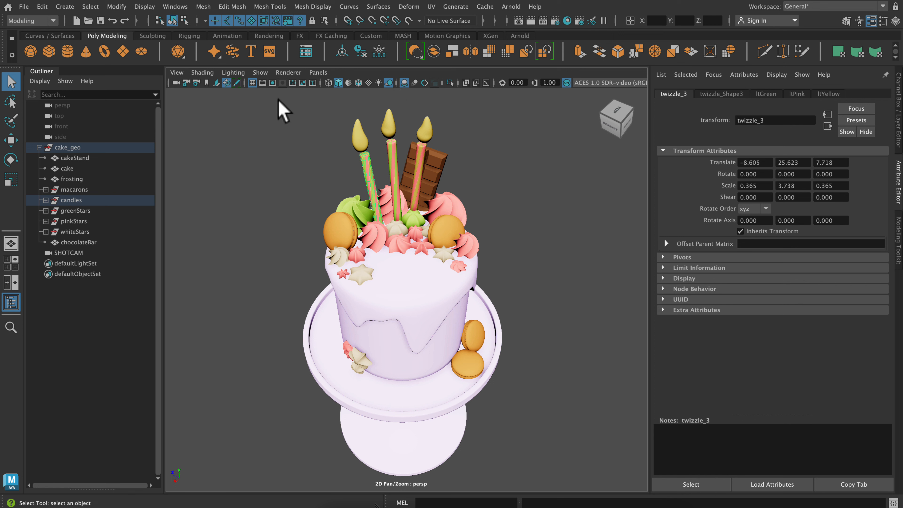
Select all the cake geometry, freeze its transformations and check the transform attributes of star_a19
{"action": "left_click_drag", "start_coordinate": [279, 101], "coordinate": [541, 478]}
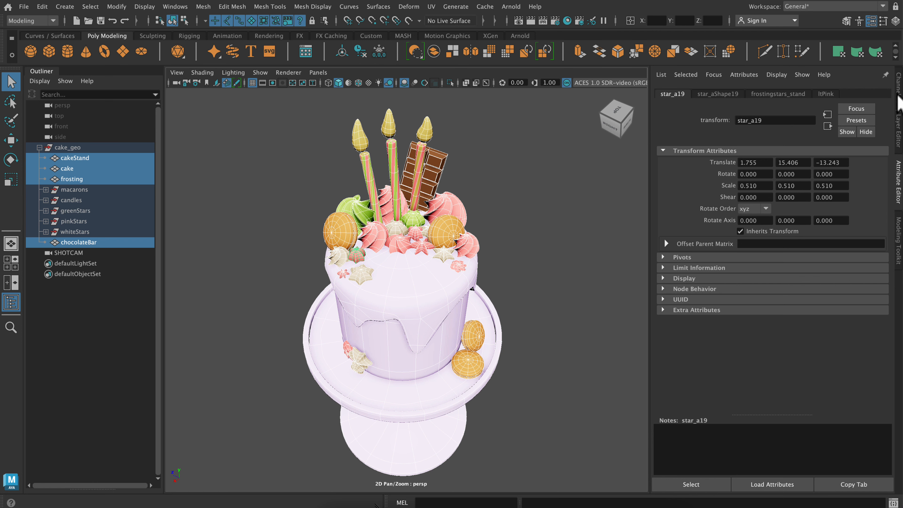
{"action": "left_click", "coordinate": [898, 104]}
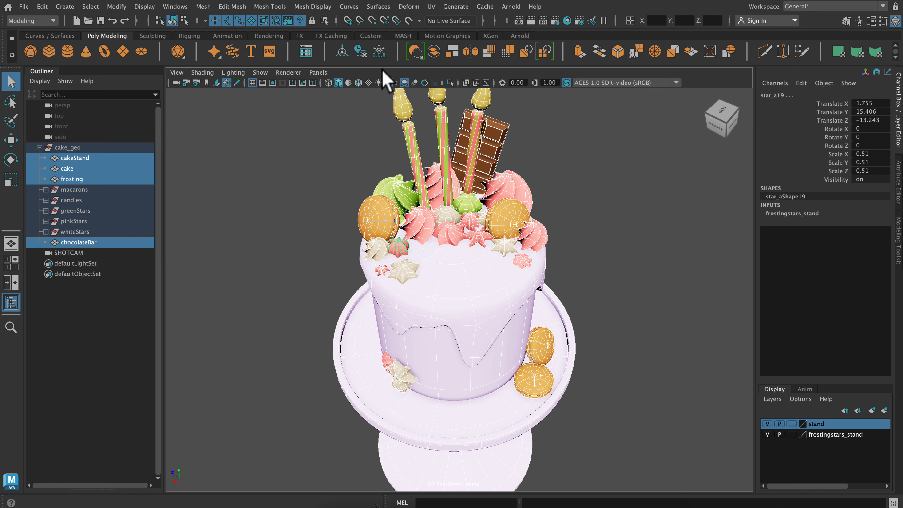
{"action": "left_click", "coordinate": [389, 82]}
{"action": "left_click", "coordinate": [380, 52]}
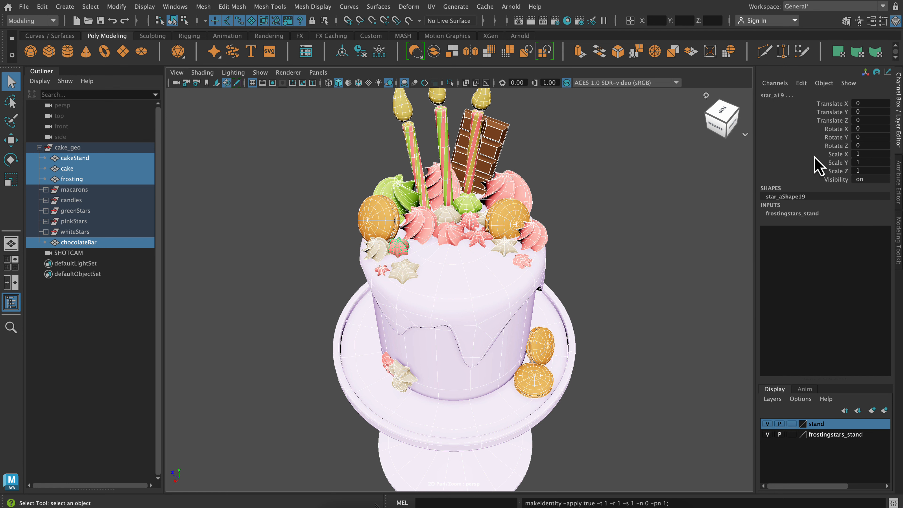
{"action": "left_click", "coordinate": [898, 181]}
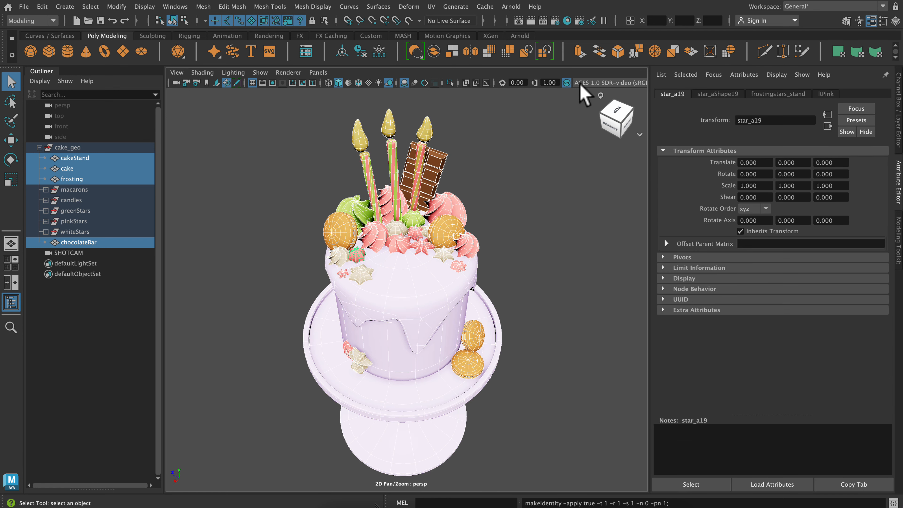
{"action": "left_click", "coordinate": [712, 93]}
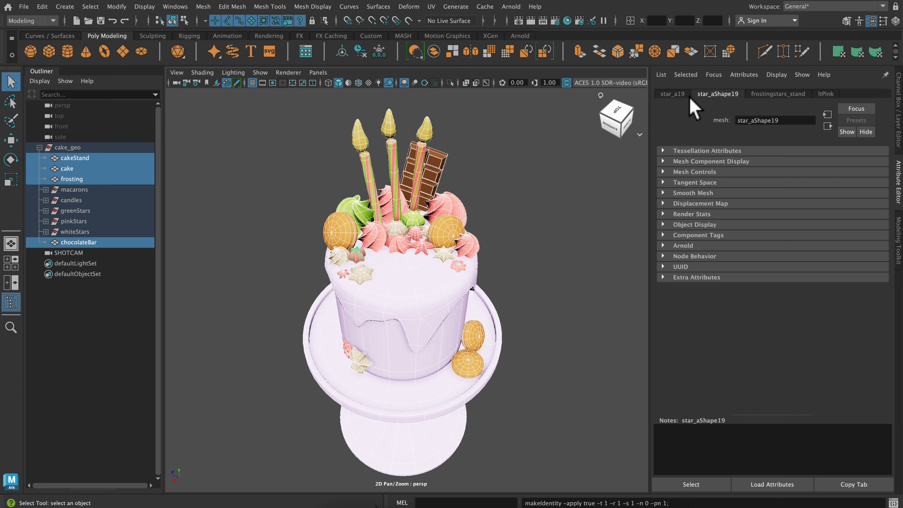
{"action": "left_click", "coordinate": [672, 95]}
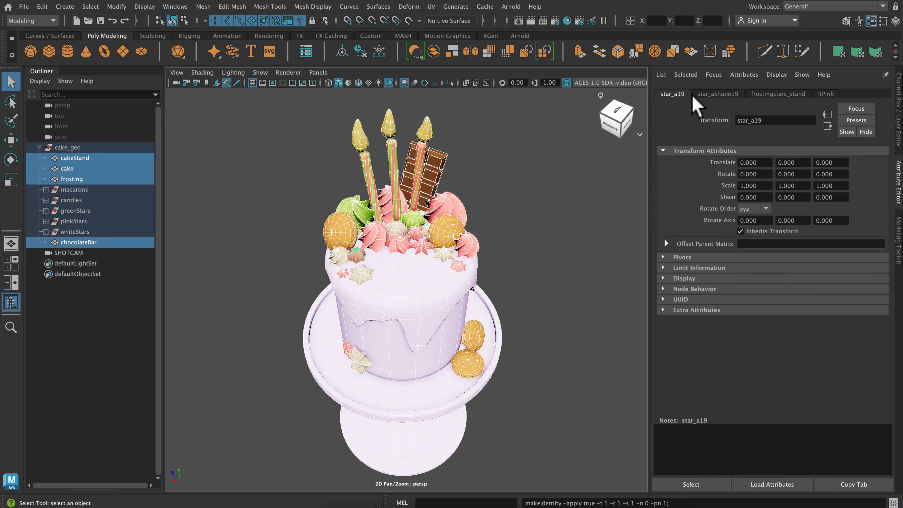
Delete the construction history of the selected cake geometry and freeze its transformations once more
{"action": "left_click", "coordinate": [362, 53]}
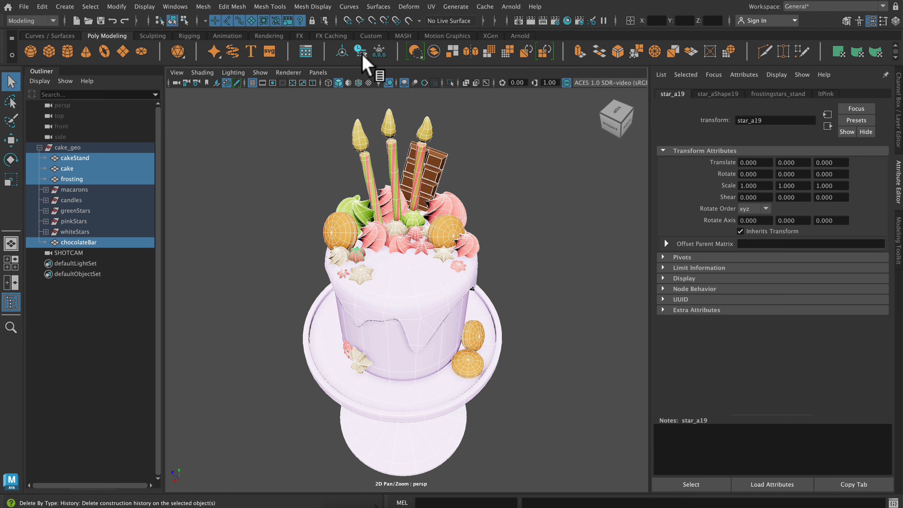
{"action": "left_click", "coordinate": [380, 54]}
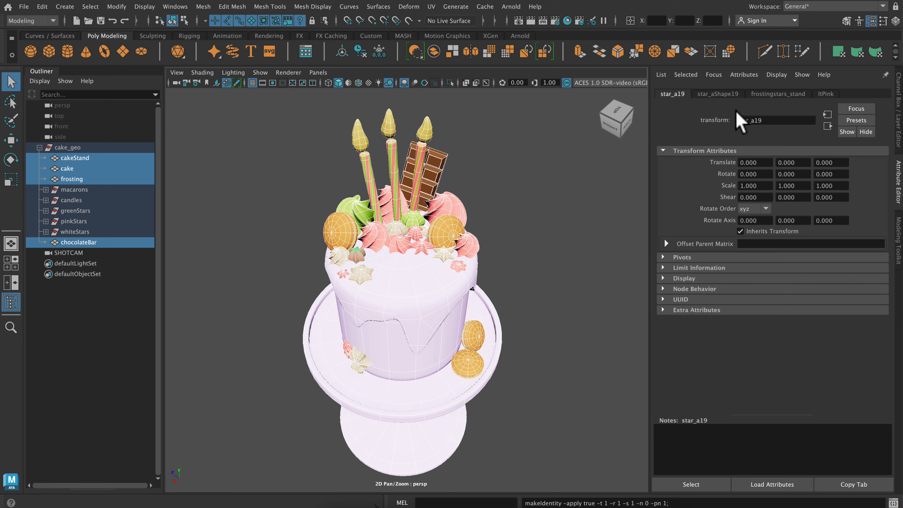
{"action": "left_click", "coordinate": [722, 94]}
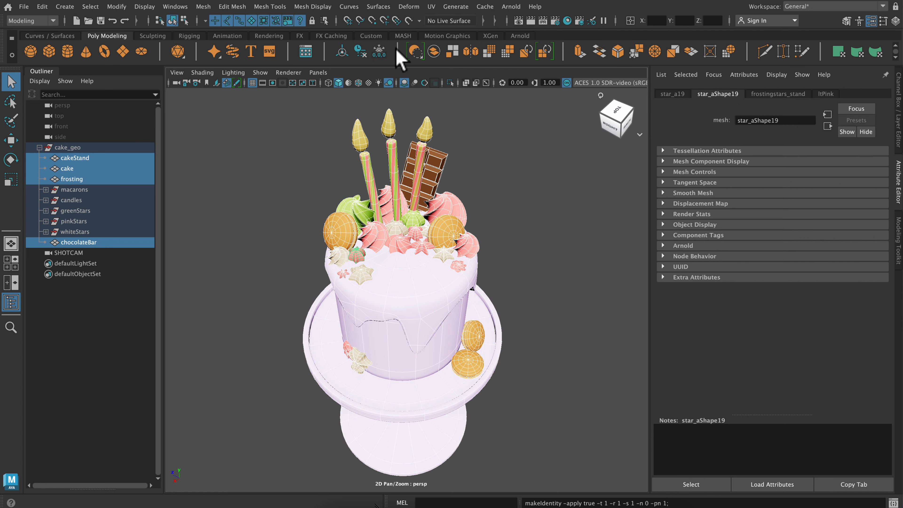
{"action": "left_click", "coordinate": [363, 53]}
{"action": "left_click", "coordinate": [899, 128]}
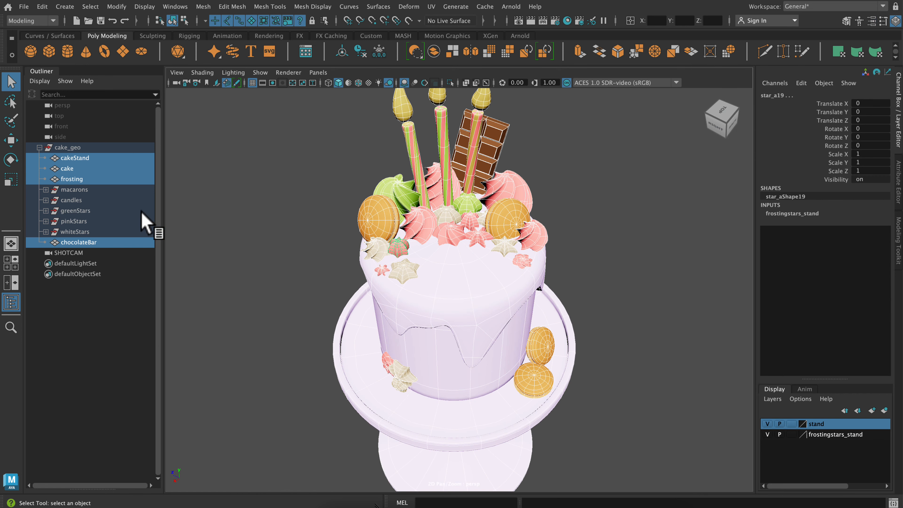
Look through the macarons and candles groups, then collapse cake_geo and clear the selection
{"action": "left_click", "coordinate": [45, 189]}
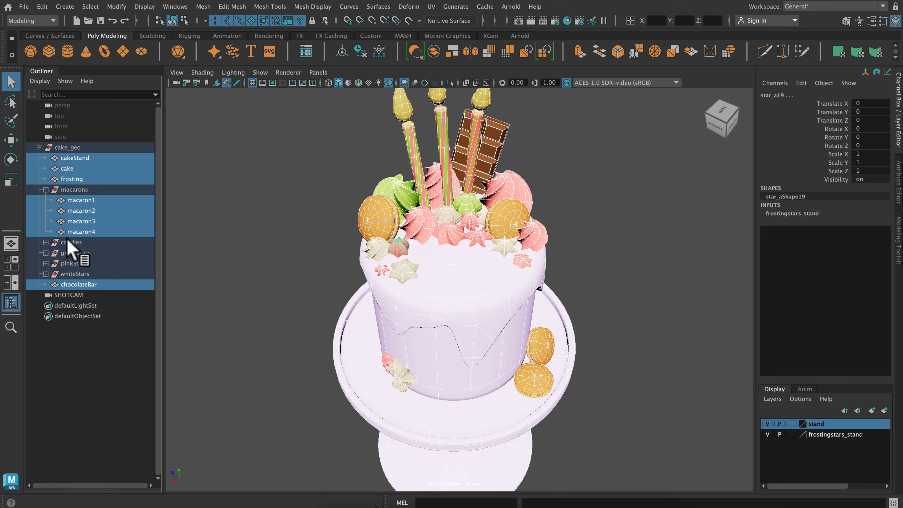
{"action": "left_click", "coordinate": [45, 243]}
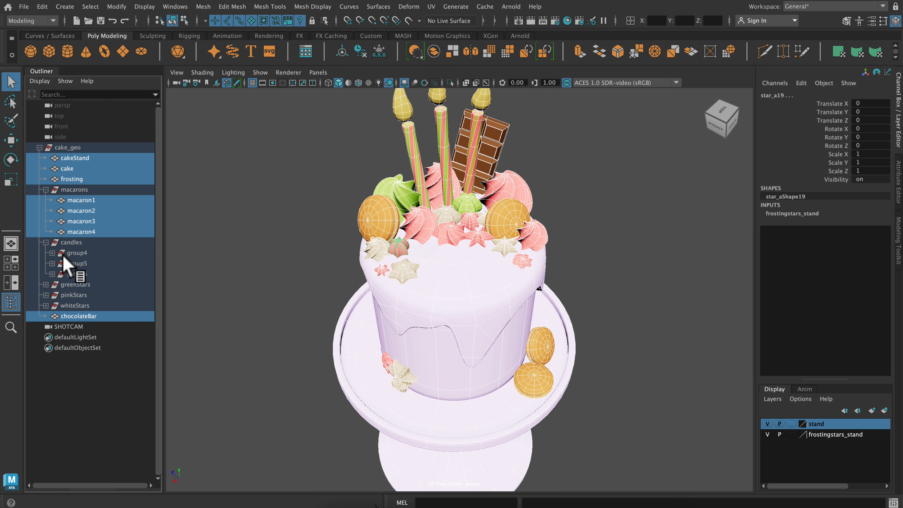
{"action": "left_click", "coordinate": [39, 147]}
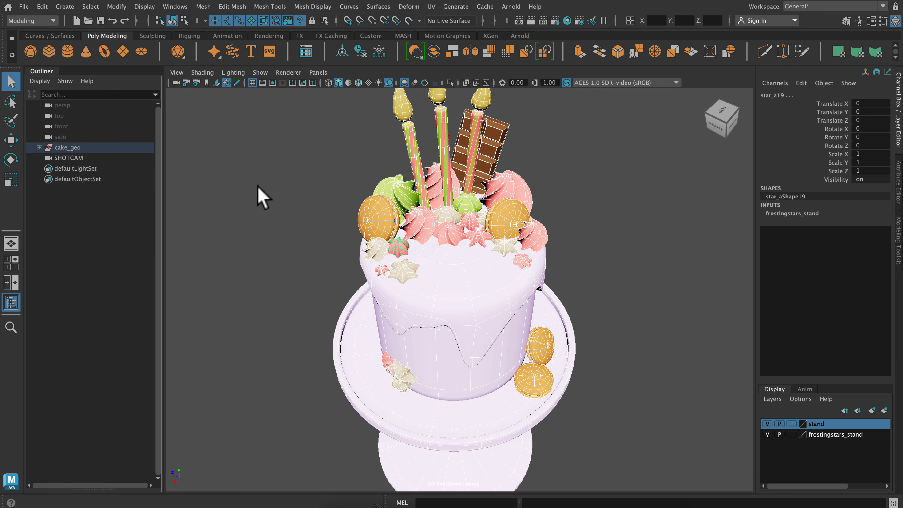
{"action": "left_click", "coordinate": [264, 200]}
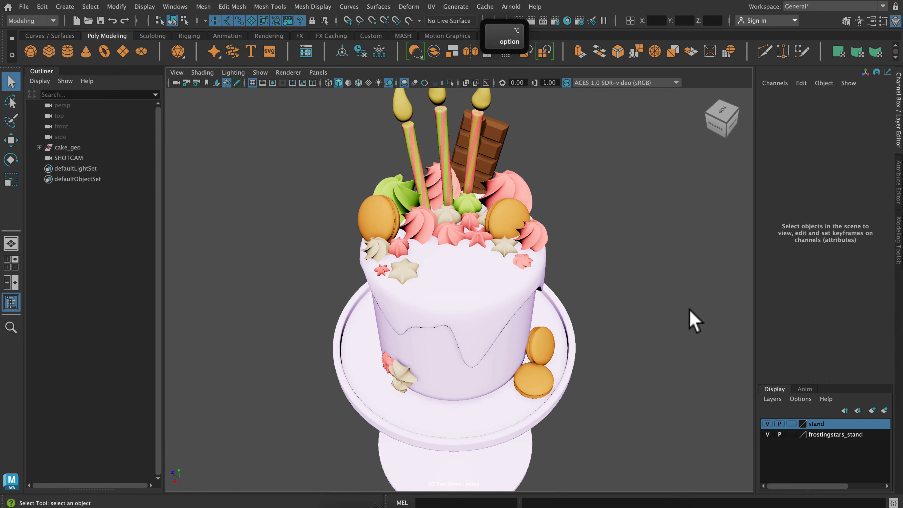
Select the macarons through their cookie material in the Hypershade, view the material's properties and close the Hypershade
{"action": "right_click_drag", "start_coordinate": [692, 318], "coordinate": [641, 263], "text": "alt"}
{"action": "middle_click_drag", "start_coordinate": [641, 262], "coordinate": [535, 263], "text": "alt"}
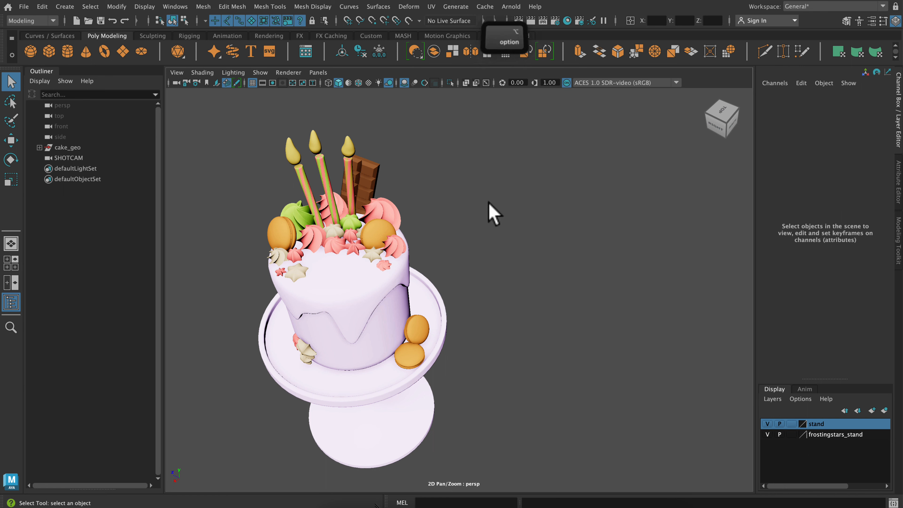
{"action": "left_click_drag", "start_coordinate": [492, 210], "coordinate": [496, 193], "text": "alt"}
{"action": "middle_click_drag", "start_coordinate": [496, 198], "coordinate": [495, 182], "text": "alt"}
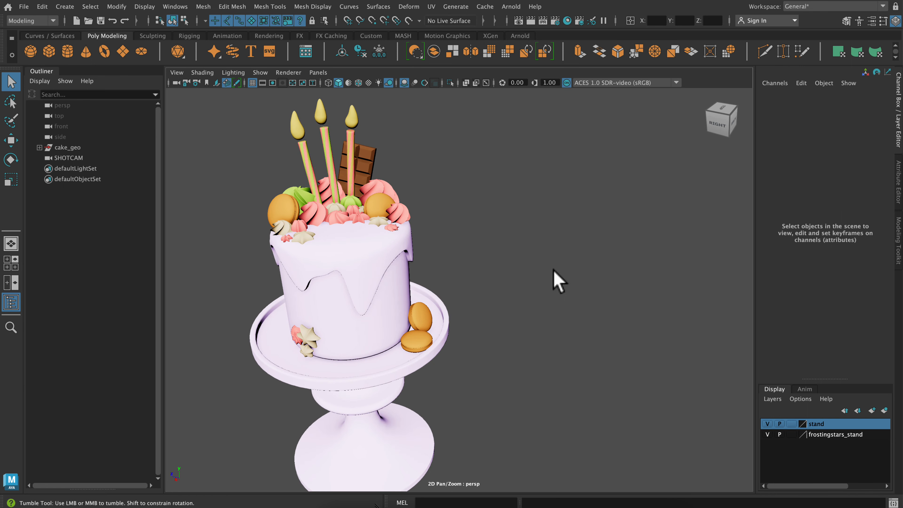
{"action": "left_click_drag", "start_coordinate": [553, 273], "coordinate": [551, 271], "text": "alt"}
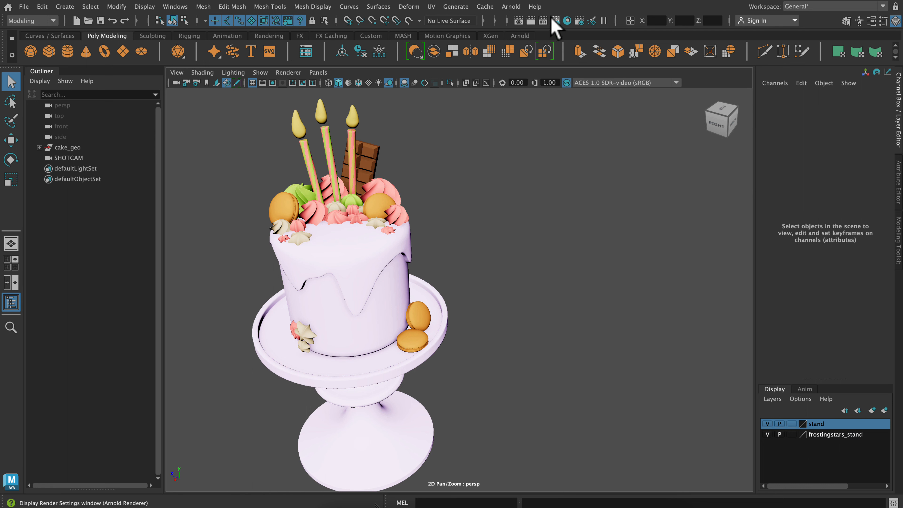
{"action": "left_click", "coordinate": [568, 22]}
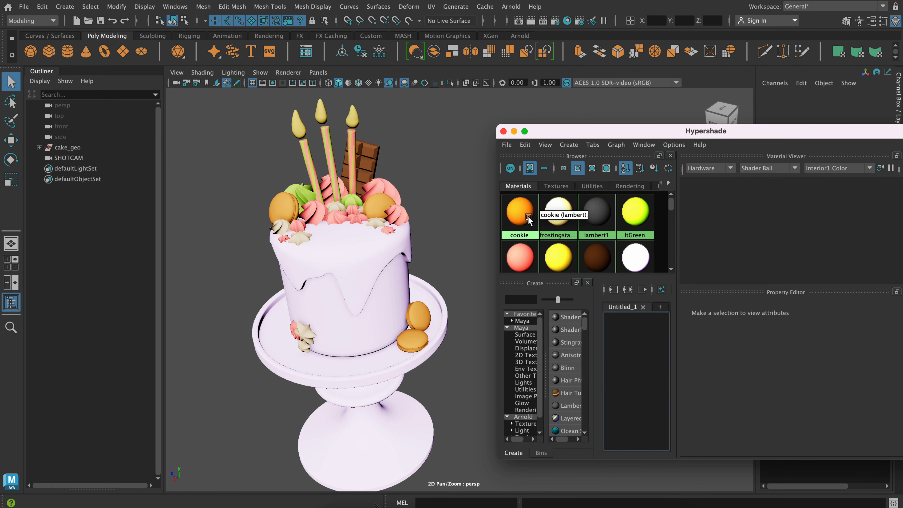
{"action": "right_click", "coordinate": [526, 214]}
{"action": "right_click_drag", "start_coordinate": [526, 214], "coordinate": [585, 217]}
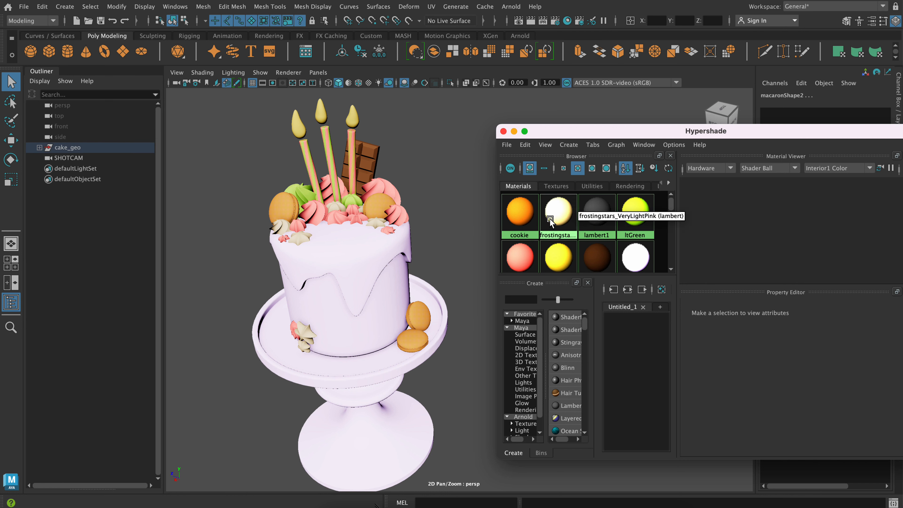
{"action": "left_click", "coordinate": [521, 212]}
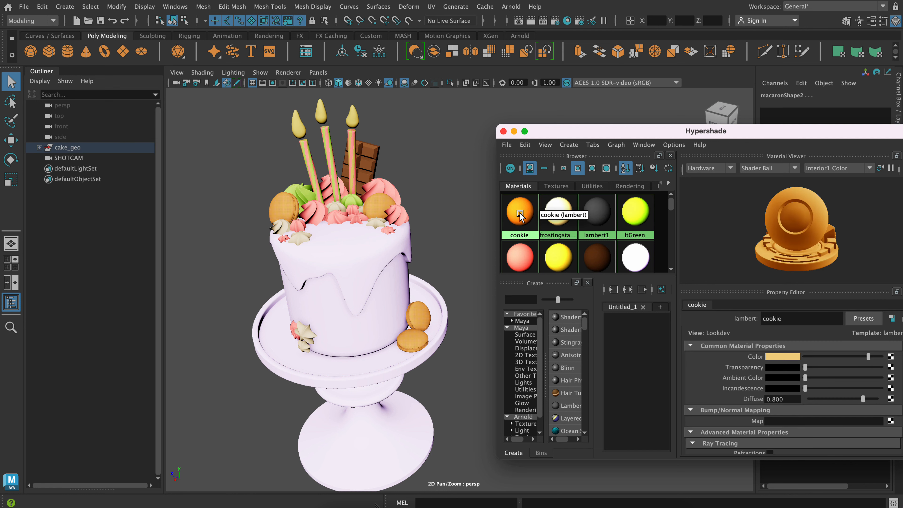
{"action": "left_click", "coordinate": [504, 131]}
Open the UV Editor for the selected macarons and unfold their UVs
{"action": "left_click", "coordinate": [431, 6]}
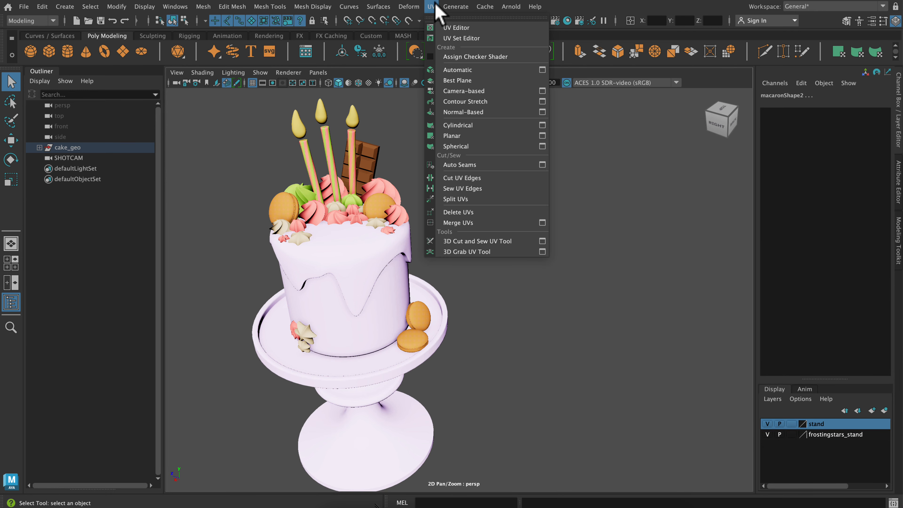
{"action": "left_click", "coordinate": [461, 28]}
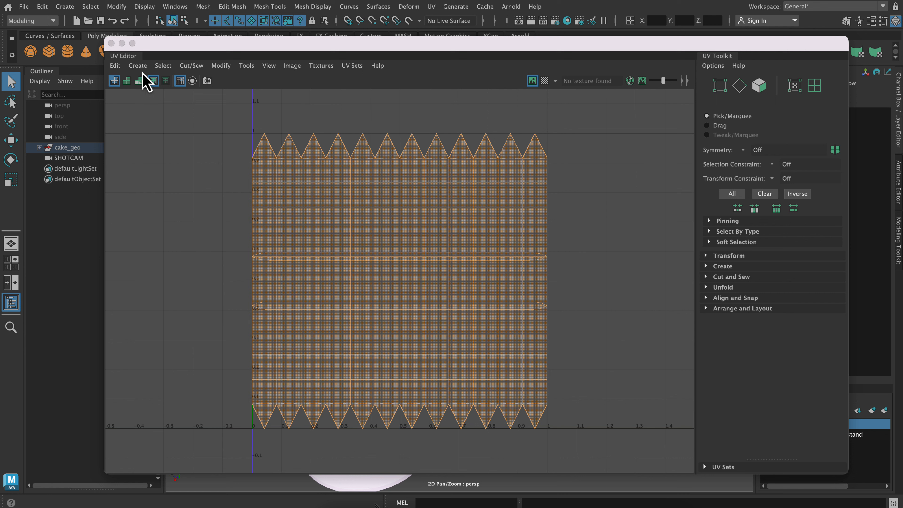
{"action": "left_click", "coordinate": [138, 66]}
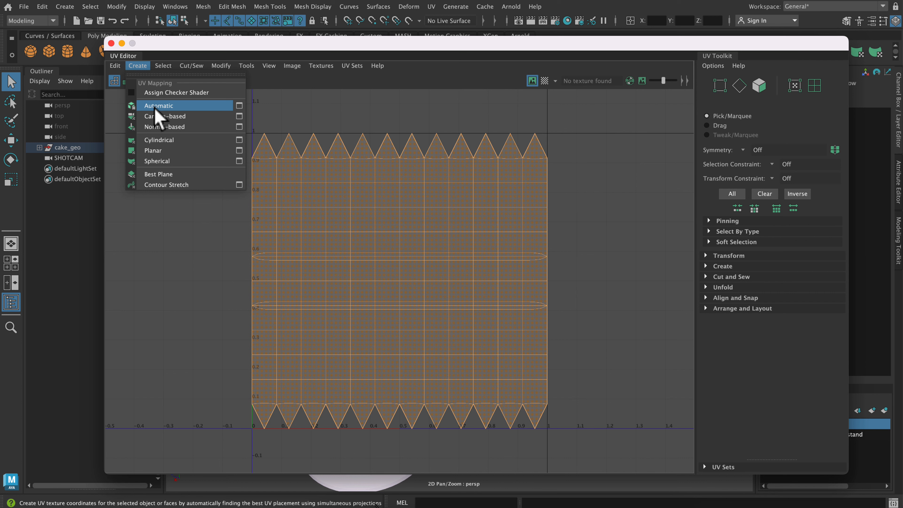
{"action": "left_click", "coordinate": [198, 64]}
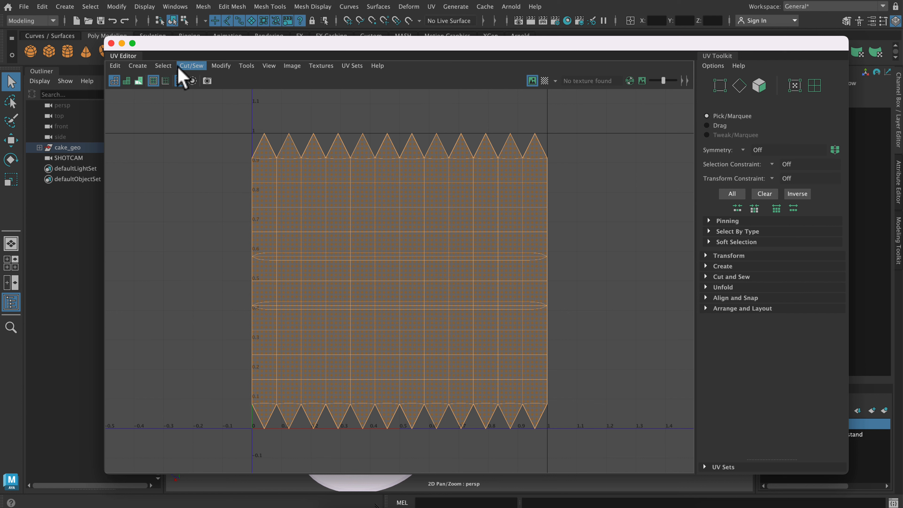
{"action": "left_click", "coordinate": [212, 67]}
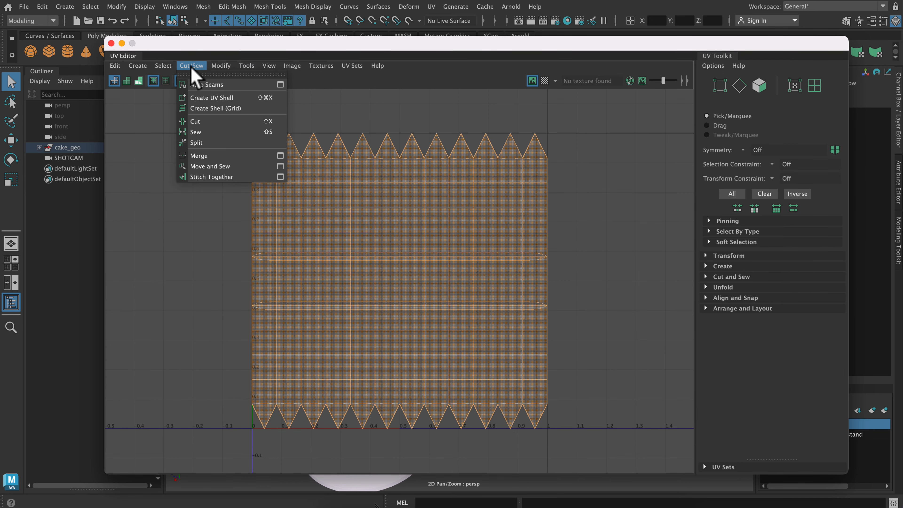
{"action": "mouse_move", "coordinate": [220, 69]}
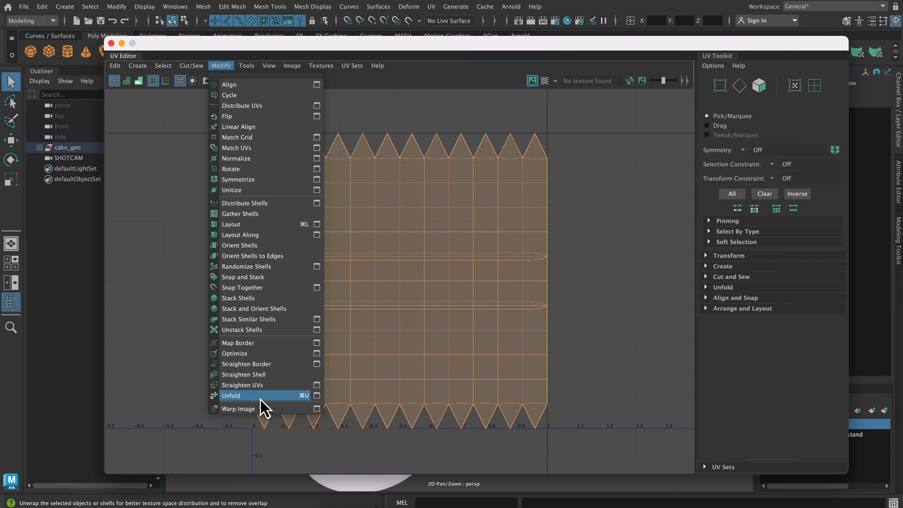
{"action": "left_click", "coordinate": [234, 396]}
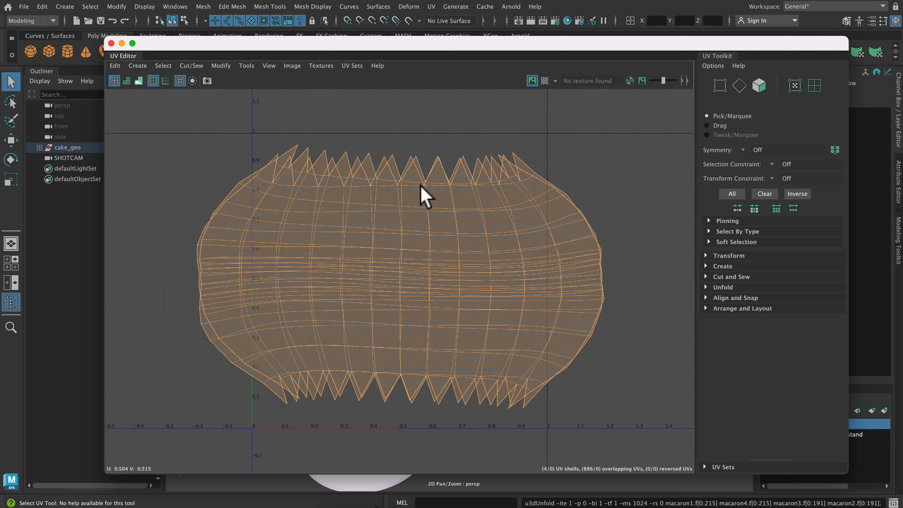
Lay out the macarons' UV shells without overlap inside the 0 to 1 UV space and close the UV Editor
{"action": "left_click", "coordinate": [221, 66]}
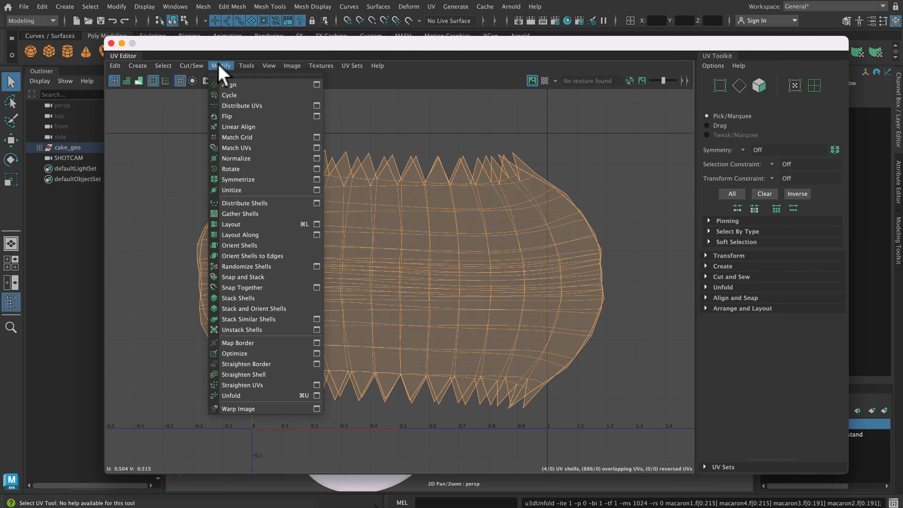
{"action": "mouse_move", "coordinate": [247, 66]}
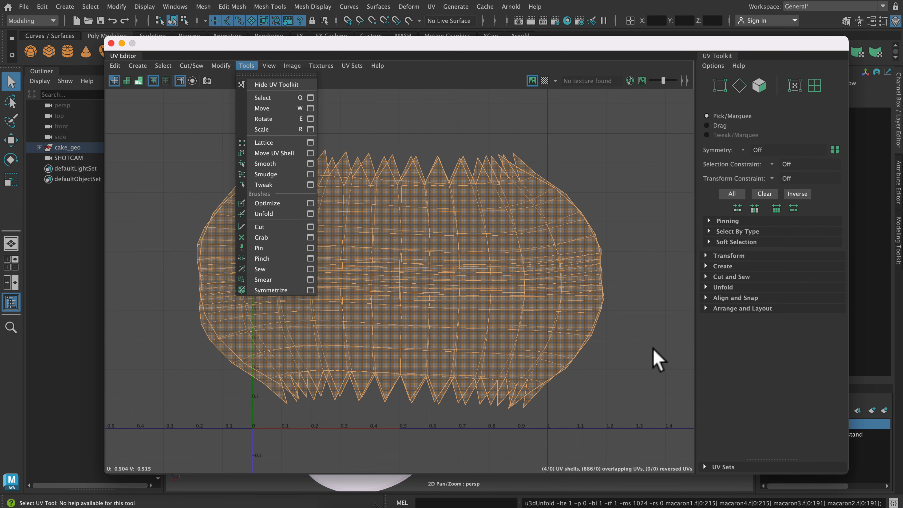
{"action": "left_click", "coordinate": [551, 478]}
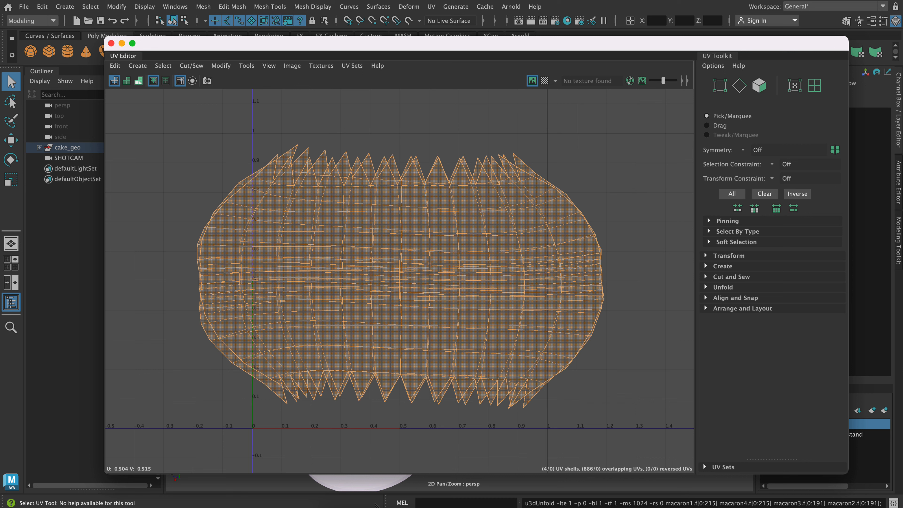
{"action": "left_click", "coordinate": [227, 66]}
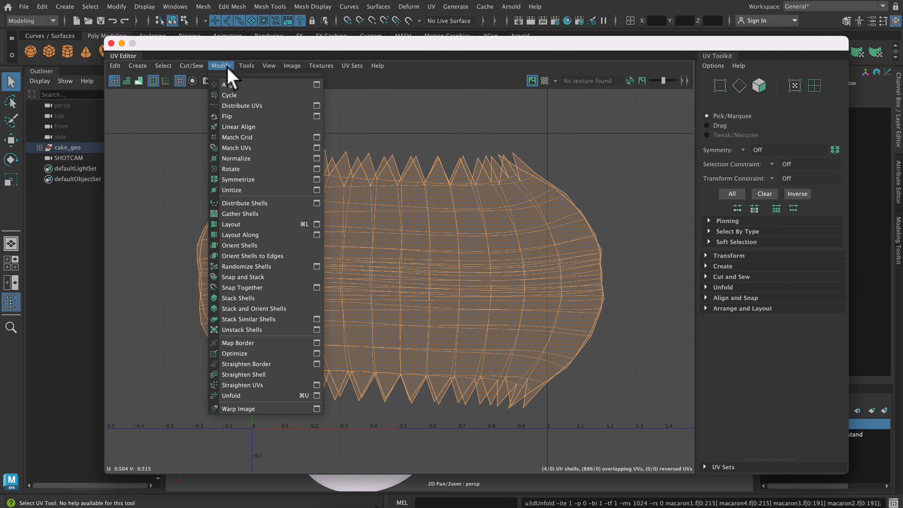
{"action": "left_click", "coordinate": [232, 224]}
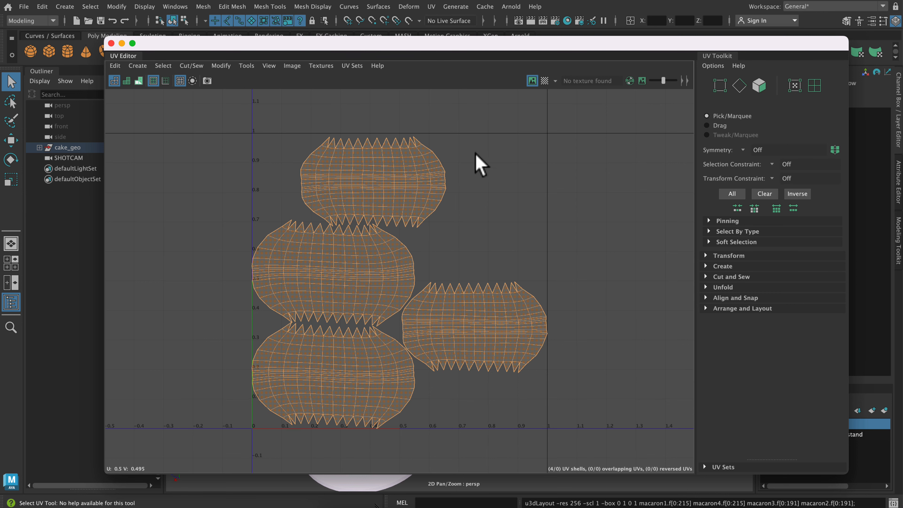
{"action": "left_click", "coordinate": [111, 44]}
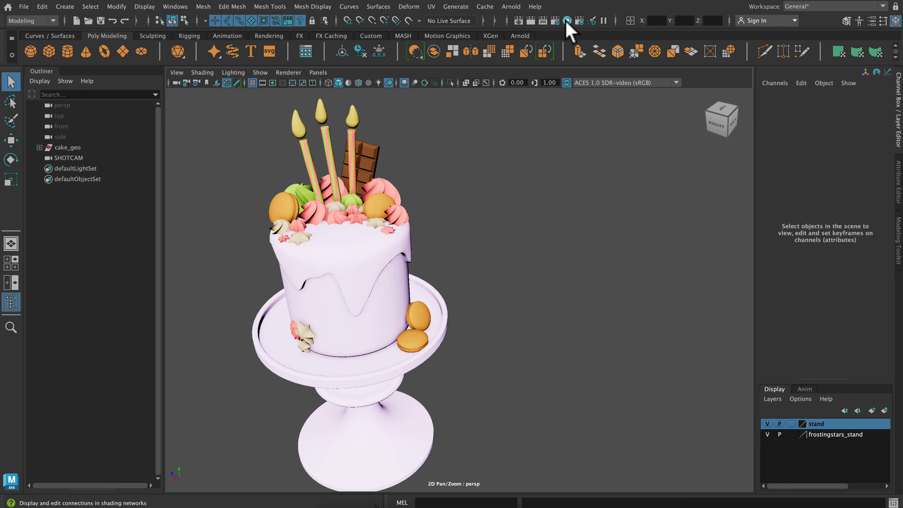
Select all objects that use the frostingstars_VeryLightPink material through the Hypershade, and close the Hypershade
{"action": "left_click", "coordinate": [578, 22]}
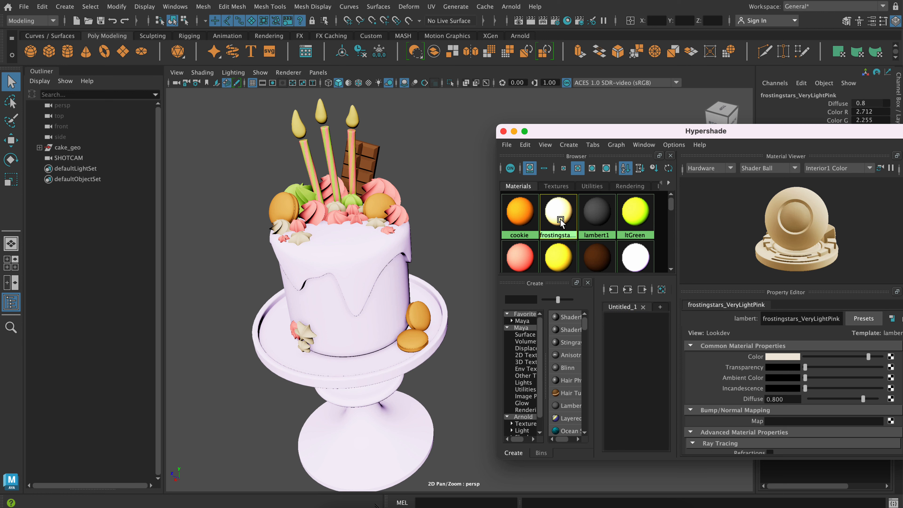
{"action": "right_click", "coordinate": [561, 221]}
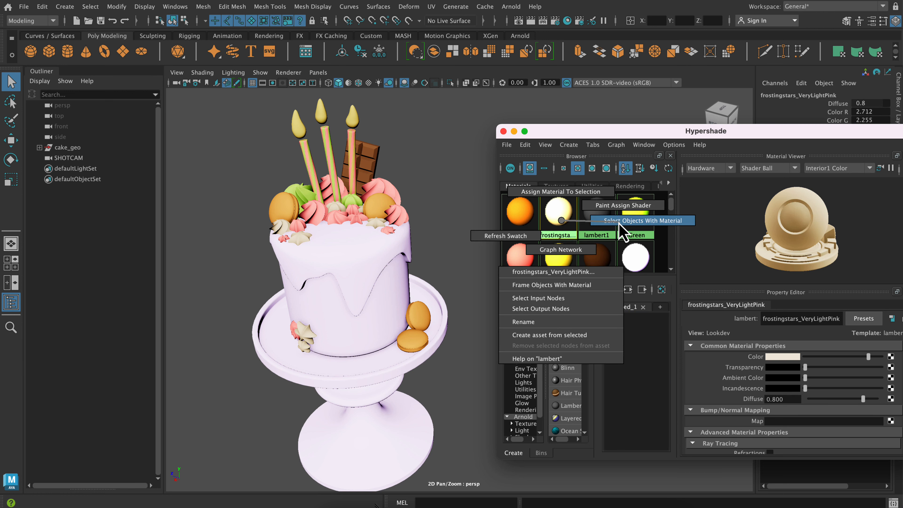
{"action": "left_click", "coordinate": [620, 222]}
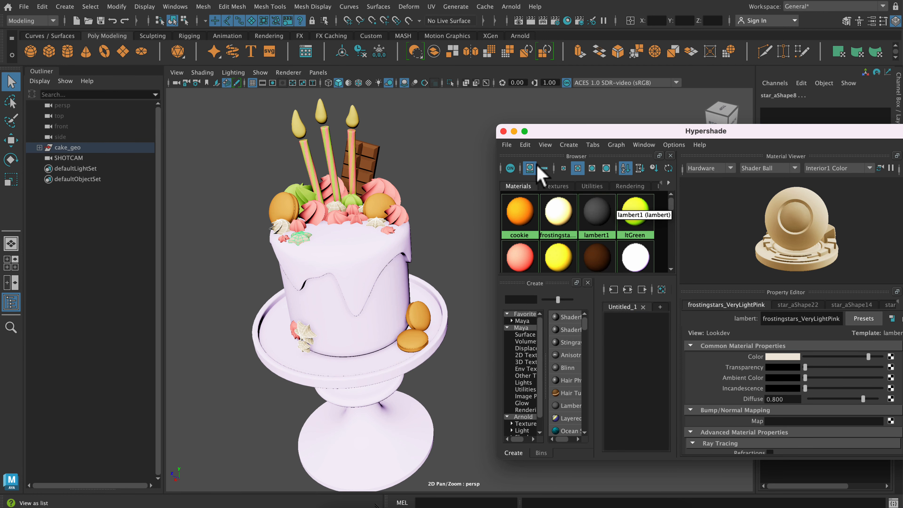
{"action": "left_click", "coordinate": [503, 132]}
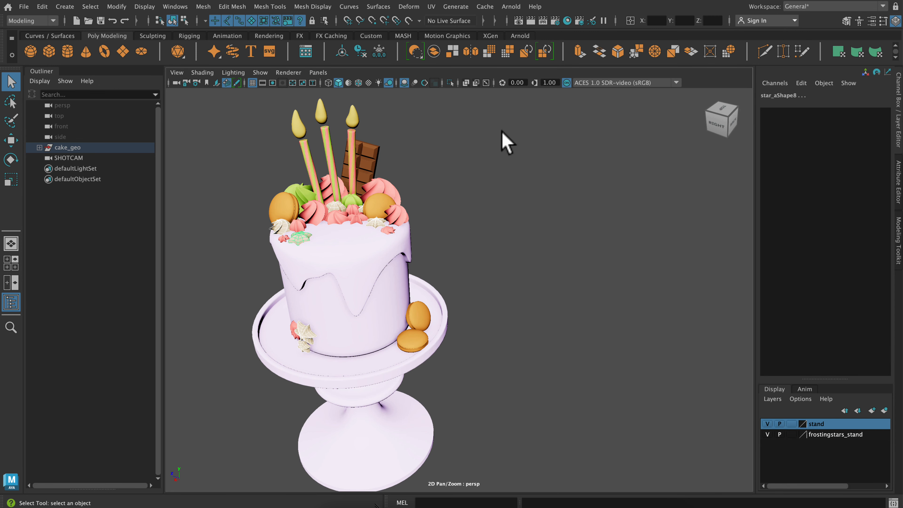
Unfold the UVs of the selected very light pink frosting stars in the UV Editor and lay out their shells
{"action": "left_click", "coordinate": [432, 6]}
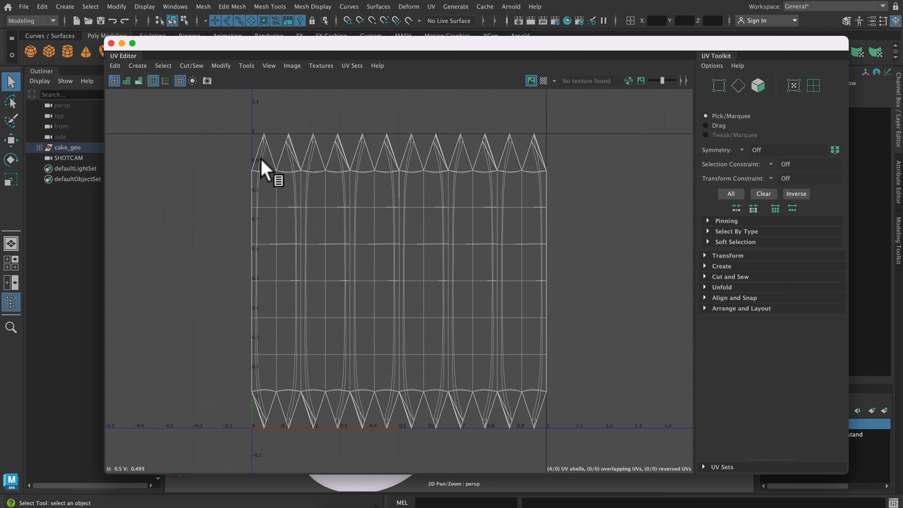
{"action": "left_click", "coordinate": [217, 66]}
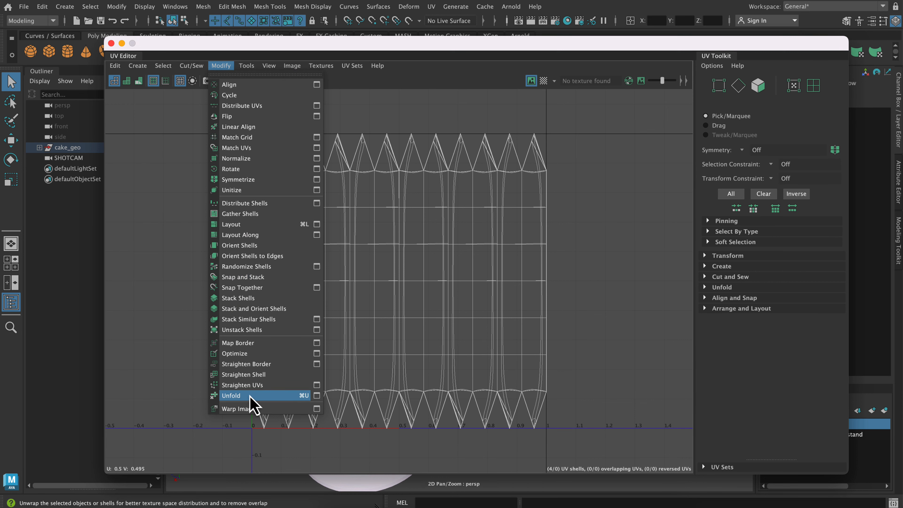
{"action": "left_click", "coordinate": [234, 395]}
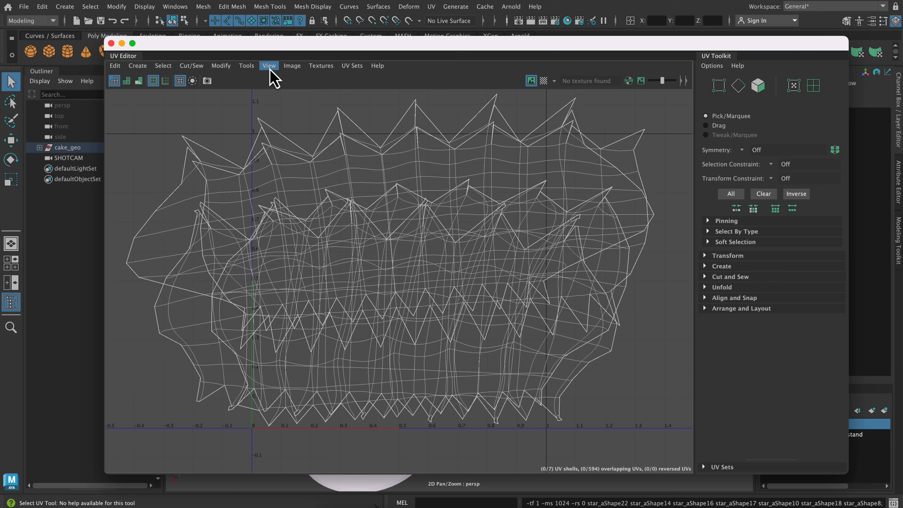
{"action": "left_click", "coordinate": [228, 66]}
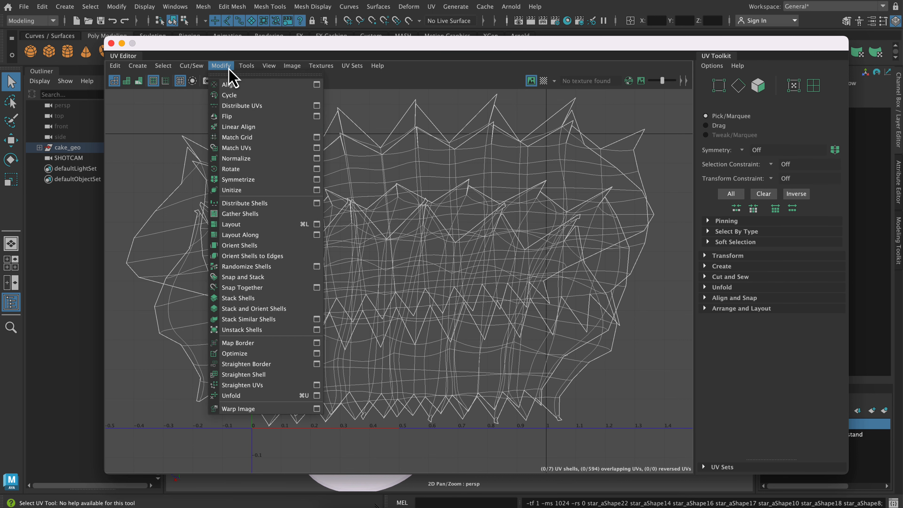
{"action": "left_click", "coordinate": [245, 221]}
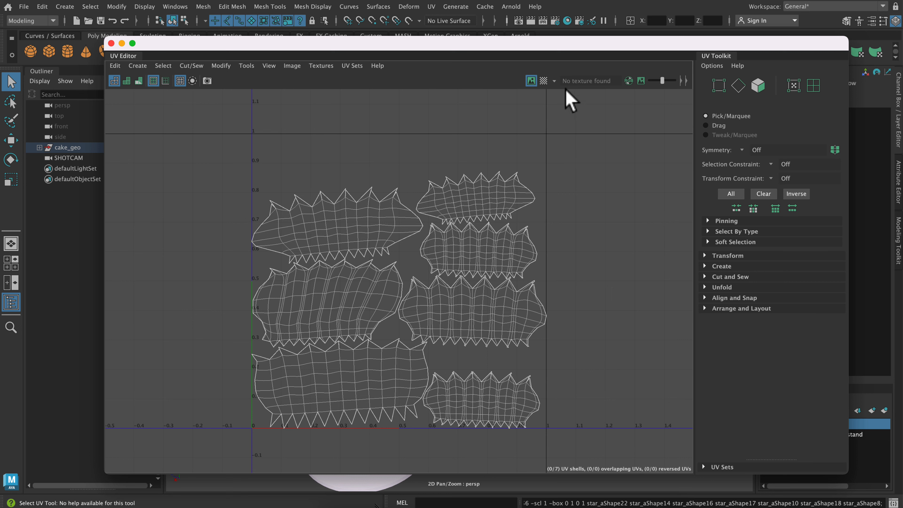
Display the checker map on the very light pink frosting stars, move the UV Editor aside and examine the pattern on the stars up close
{"action": "left_click", "coordinate": [544, 80]}
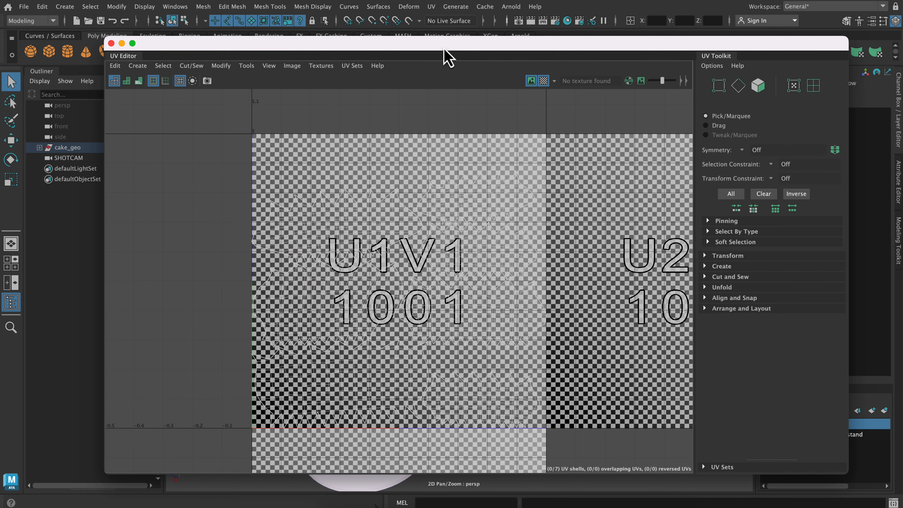
{"action": "left_click_drag", "start_coordinate": [444, 50], "coordinate": [782, 39]}
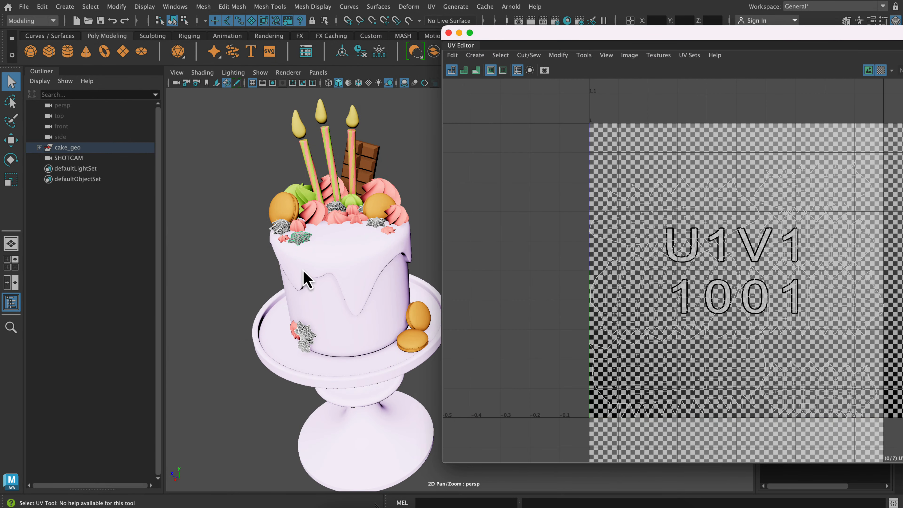
{"action": "right_click_drag", "start_coordinate": [318, 298], "coordinate": [429, 403], "text": "alt"}
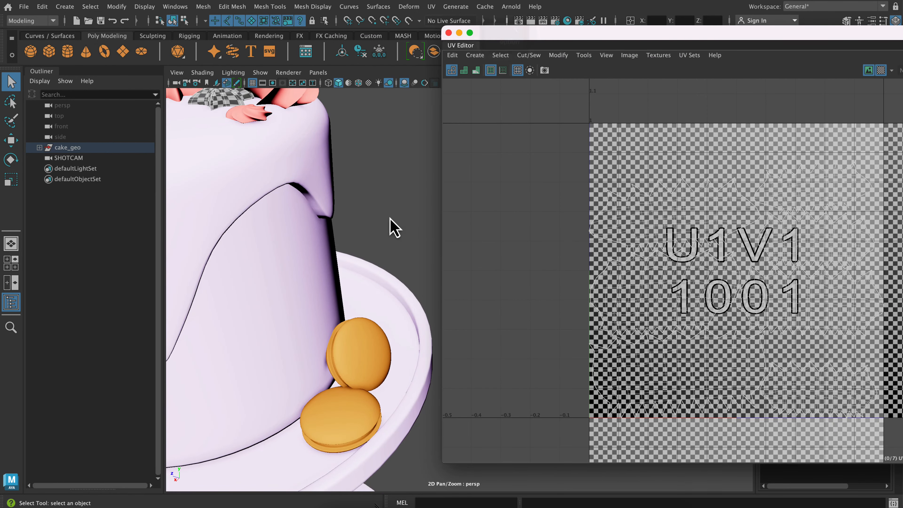
{"action": "middle_click_drag", "start_coordinate": [390, 217], "coordinate": [461, 302], "text": "alt"}
{"action": "left_click_drag", "start_coordinate": [359, 313], "coordinate": [597, 326], "text": "alt"}
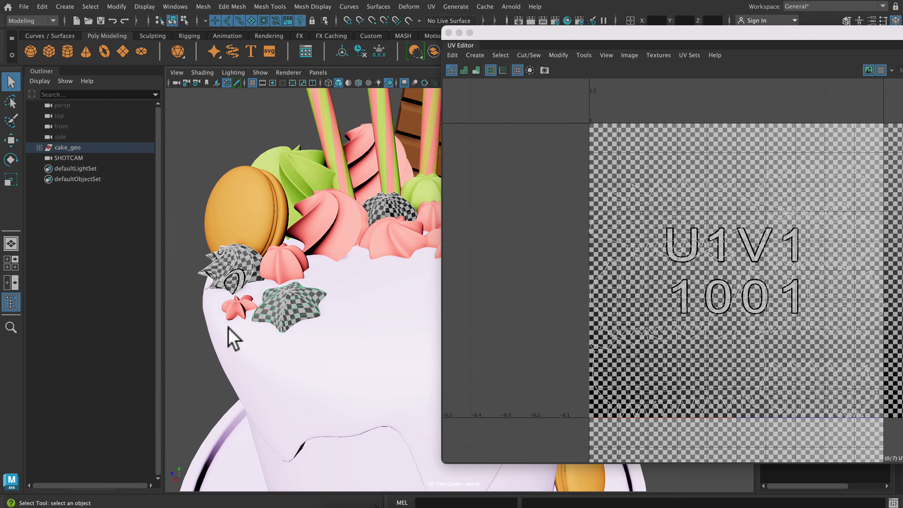
{"action": "right_click_drag", "start_coordinate": [161, 313], "coordinate": [306, 363], "text": "alt"}
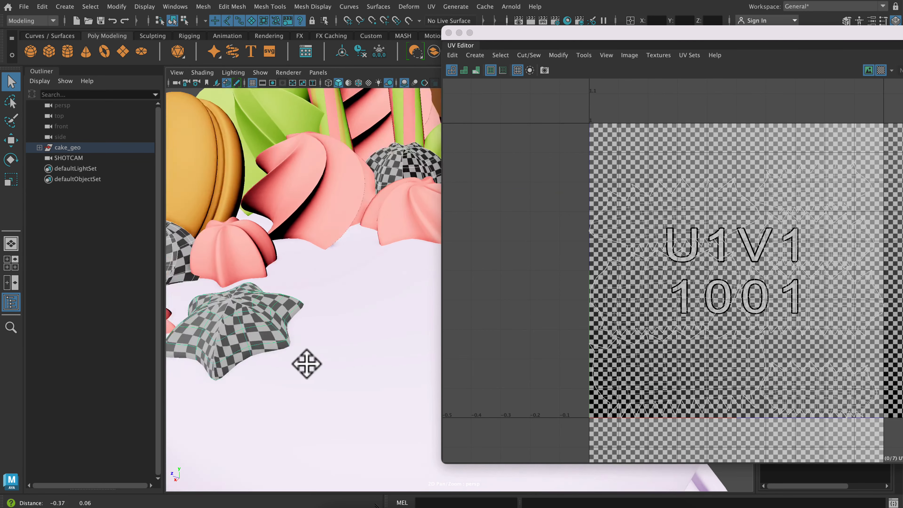
{"action": "mouse_move", "coordinate": [307, 364]}
{"action": "middle_mouse_down", "text": "alt"}
{"action": "mouse_move", "coordinate": [344, 365]}
{"action": "mouse_move", "coordinate": [305, 363]}
{"action": "middle_mouse_up", "text": "alt"}
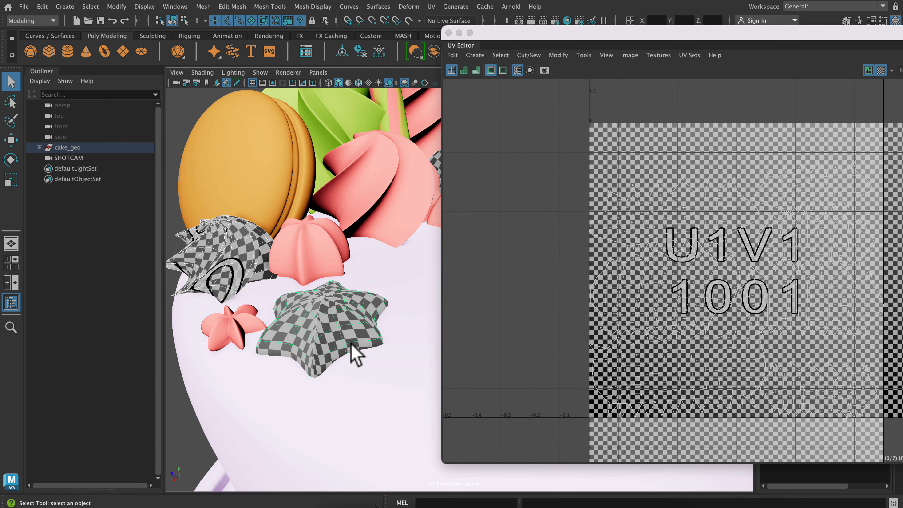
{"action": "mouse_move", "coordinate": [192, 121]}
{"action": "left_mouse_down", "text": "alt"}
{"action": "mouse_move", "coordinate": [187, 196]}
{"action": "mouse_move", "coordinate": [193, 101]}
{"action": "mouse_move", "coordinate": [193, 117]}
{"action": "left_mouse_up", "text": "alt"}
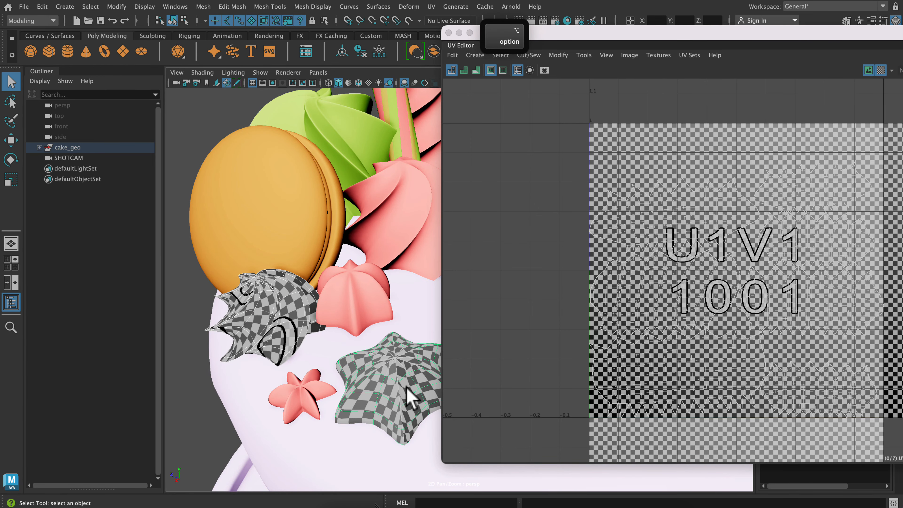
{"action": "mouse_move", "coordinate": [185, 167]}
{"action": "right_mouse_down", "text": "alt"}
{"action": "mouse_move", "coordinate": [182, 136]}
{"action": "mouse_move", "coordinate": [138, 55]}
{"action": "right_mouse_up", "text": "alt"}
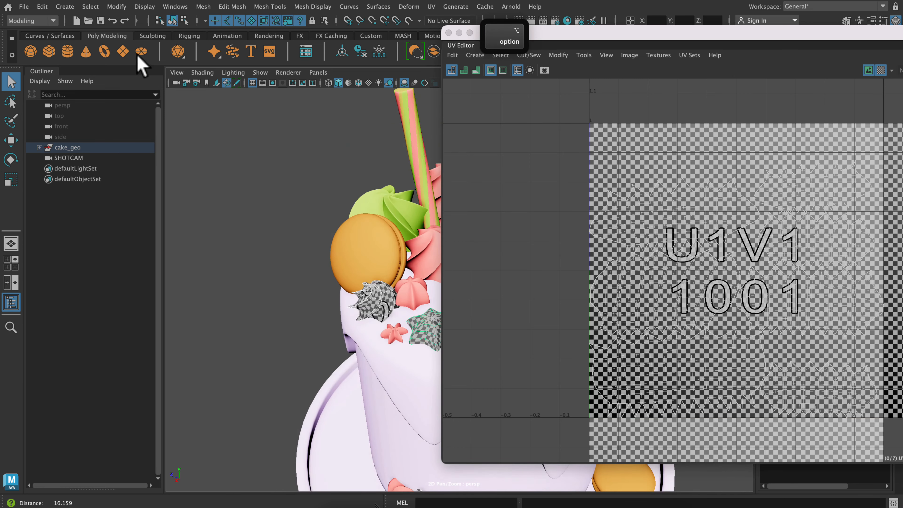
{"action": "right_click_drag", "start_coordinate": [226, 299], "coordinate": [194, 209], "text": "alt"}
{"action": "middle_click_drag", "start_coordinate": [296, 299], "coordinate": [167, 263], "text": "alt"}
Switch the checker map off and back on to compare the stars' UV shells with the pattern on the cake
{"action": "left_click", "coordinate": [602, 191]}
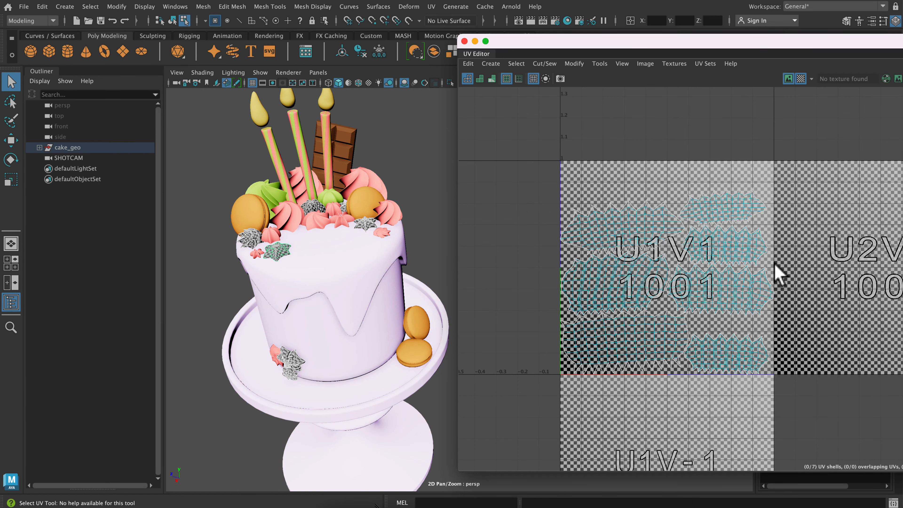
{"action": "left_click_drag", "start_coordinate": [629, 50], "coordinate": [596, 49]}
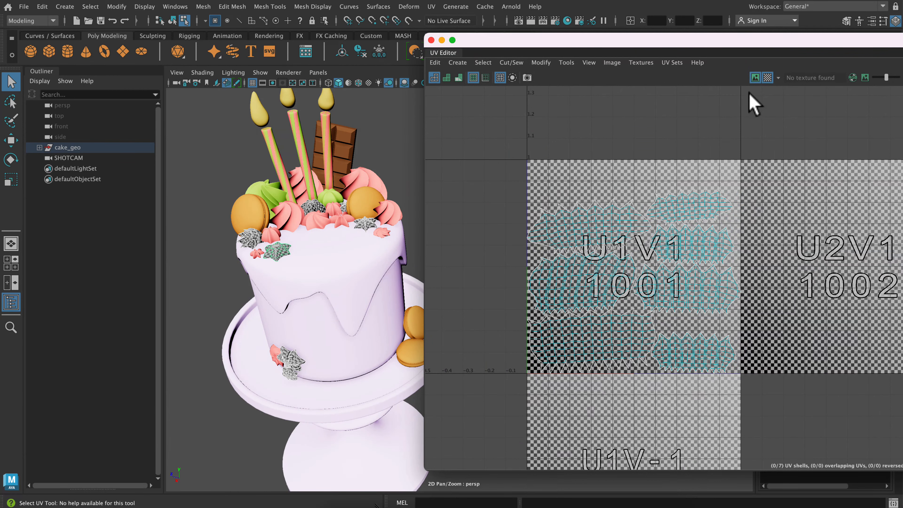
{"action": "left_click", "coordinate": [765, 83]}
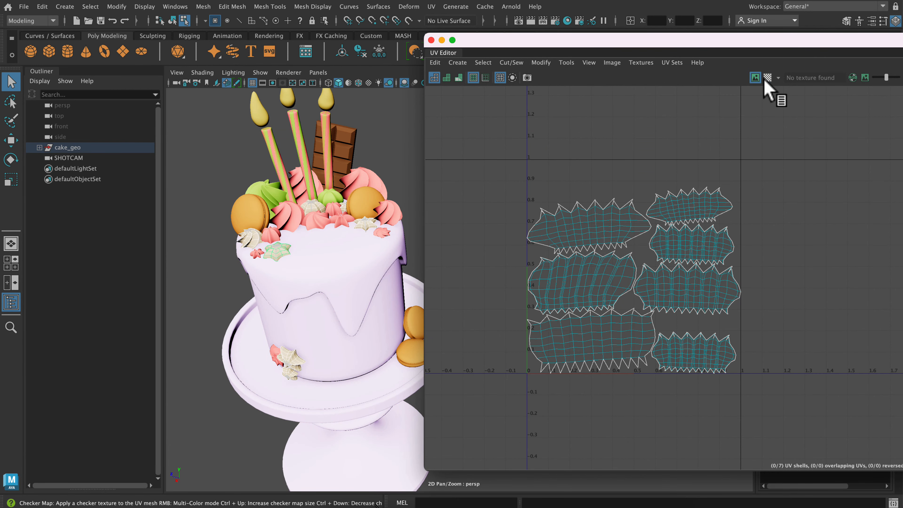
{"action": "left_click", "coordinate": [766, 82]}
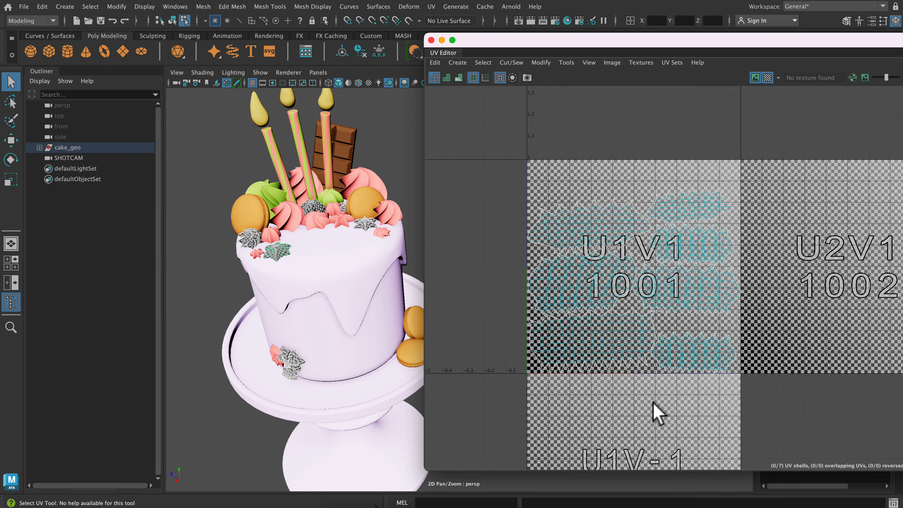
{"action": "middle_click_drag", "start_coordinate": [730, 323], "coordinate": [710, 251], "text": "alt"}
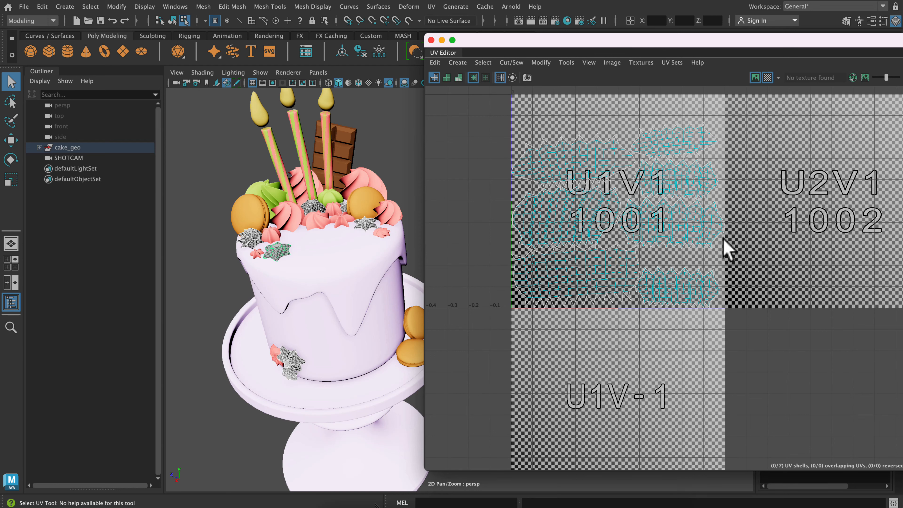
Hide the checker map and select all UV shells of the very light pink frosting stars in the UV Editor
{"action": "left_click", "coordinate": [767, 78]}
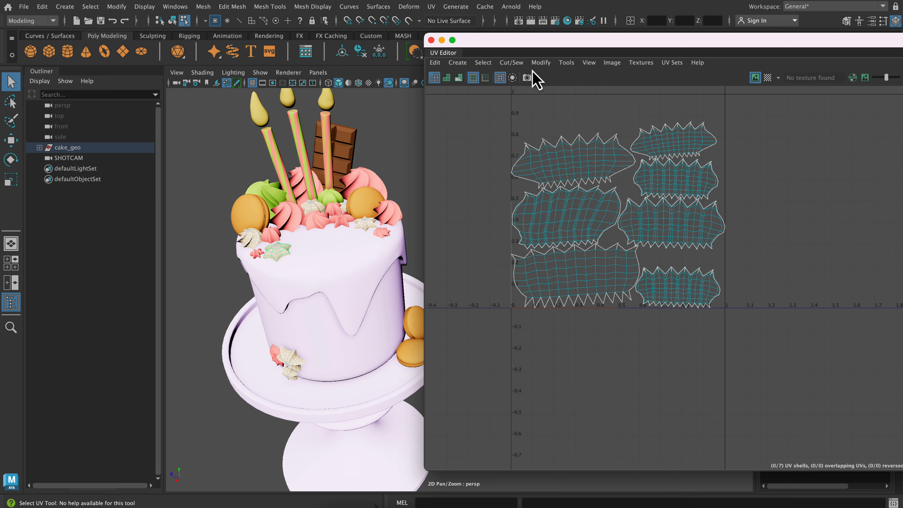
{"action": "key", "text": "r"}
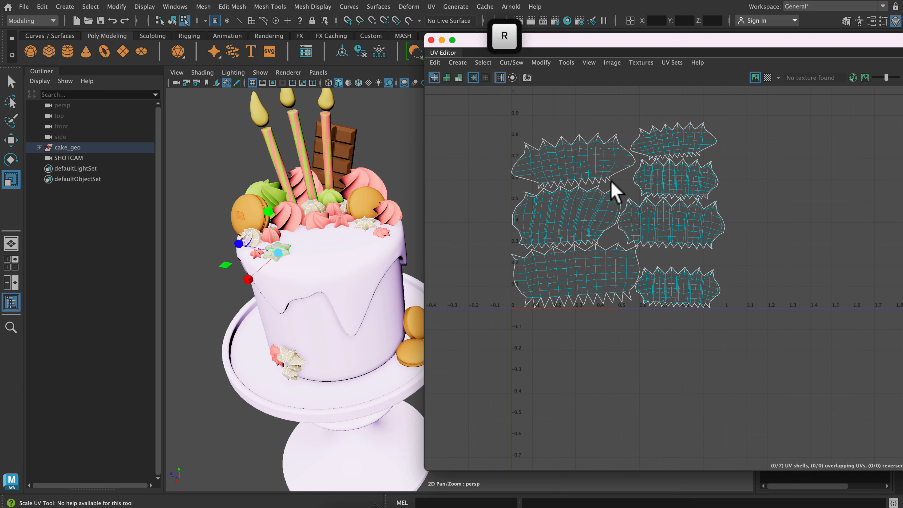
{"action": "right_click", "coordinate": [540, 122]}
{"action": "right_click_drag", "start_coordinate": [541, 122], "coordinate": [512, 108]}
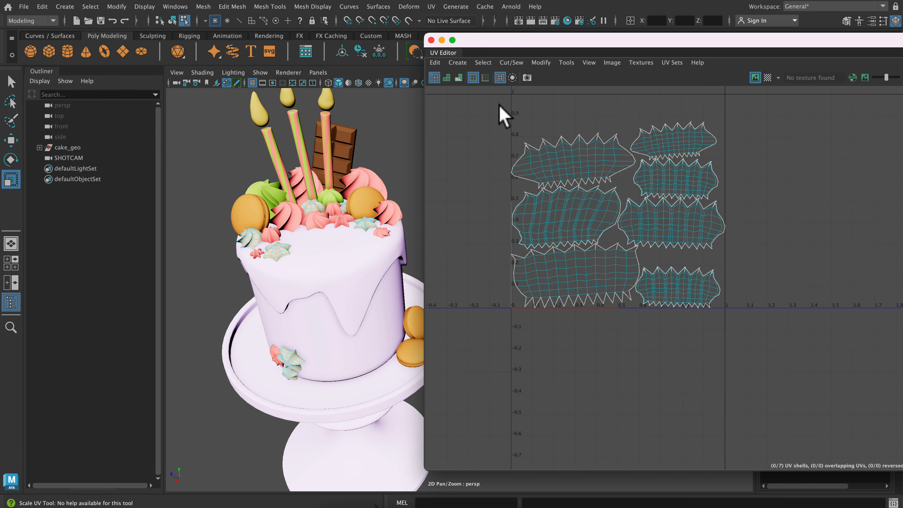
{"action": "left_click_drag", "start_coordinate": [497, 104], "coordinate": [793, 351]}
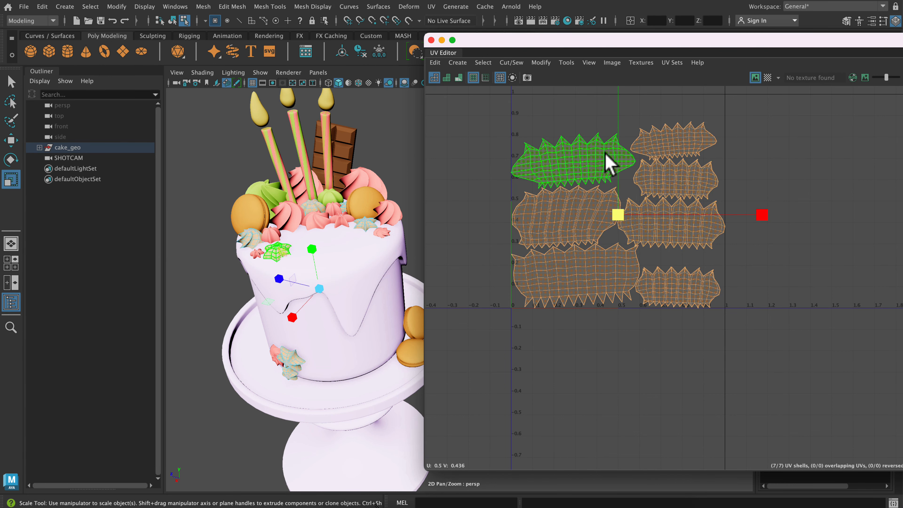
{"action": "right_click_drag", "start_coordinate": [606, 154], "coordinate": [580, 143]}
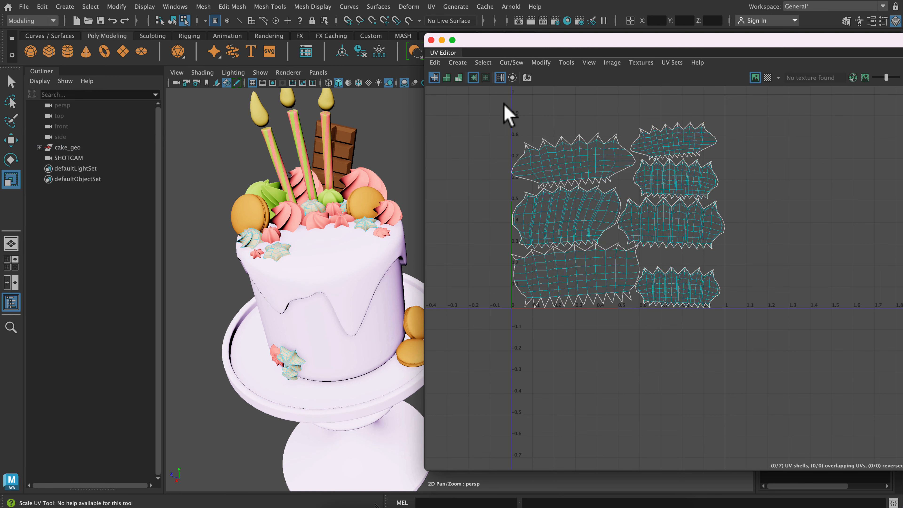
{"action": "left_click_drag", "start_coordinate": [508, 108], "coordinate": [747, 332]}
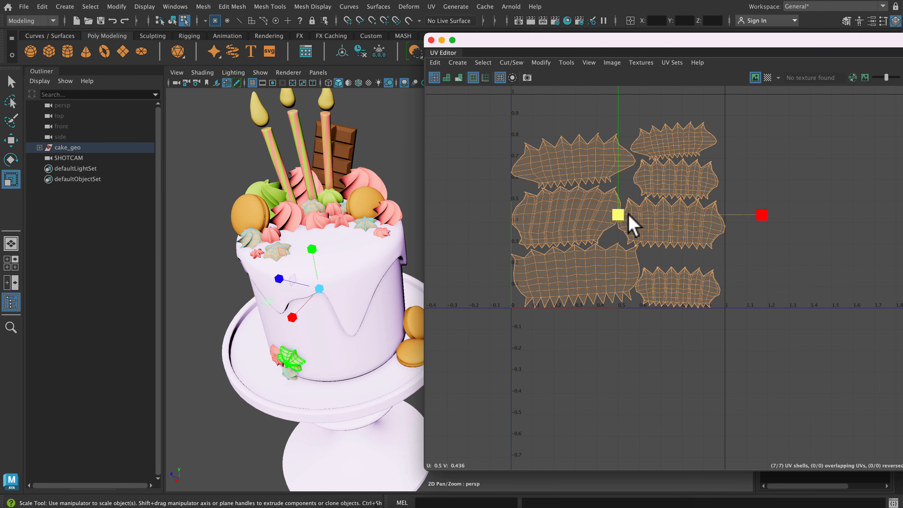
Scale the selected star shells down slightly and uniformly so they sit inside the 0–1 UV tile, and display the checker map again
{"action": "left_click", "coordinate": [10, 180]}
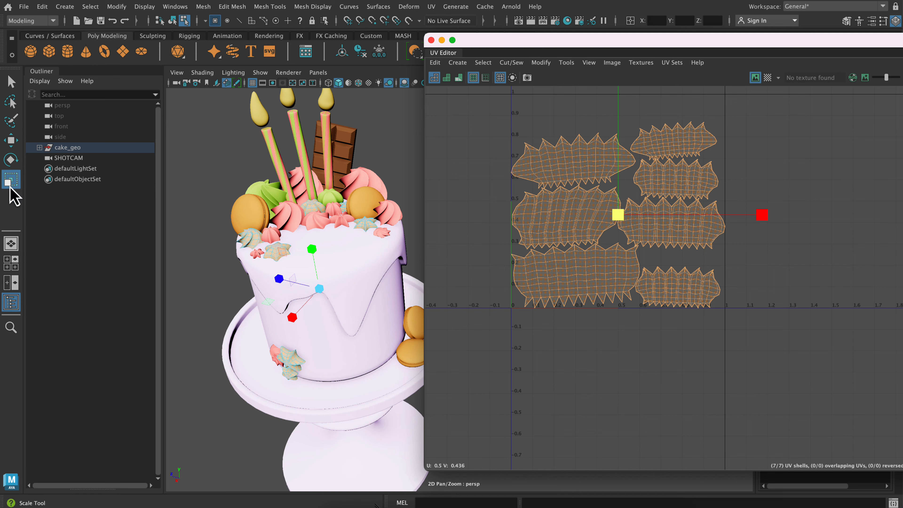
{"action": "left_click_drag", "start_coordinate": [619, 218], "coordinate": [613, 213]}
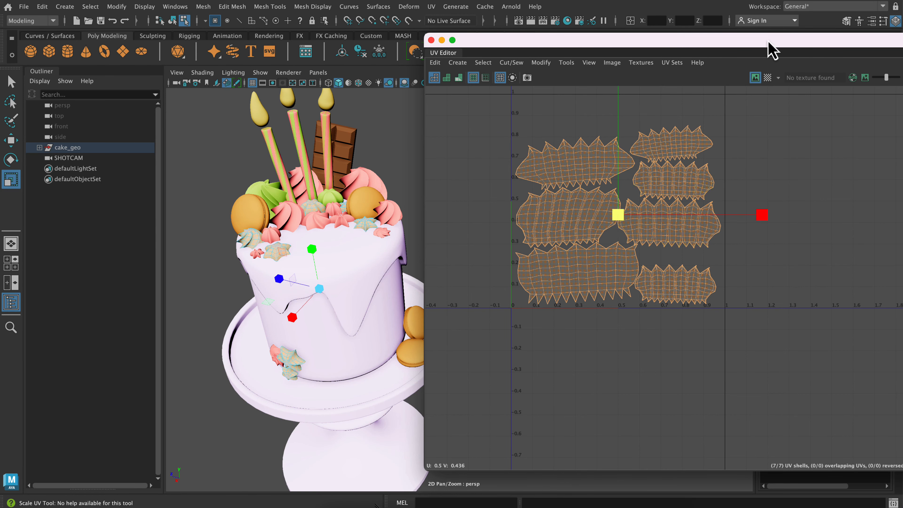
{"action": "left_click", "coordinate": [768, 78]}
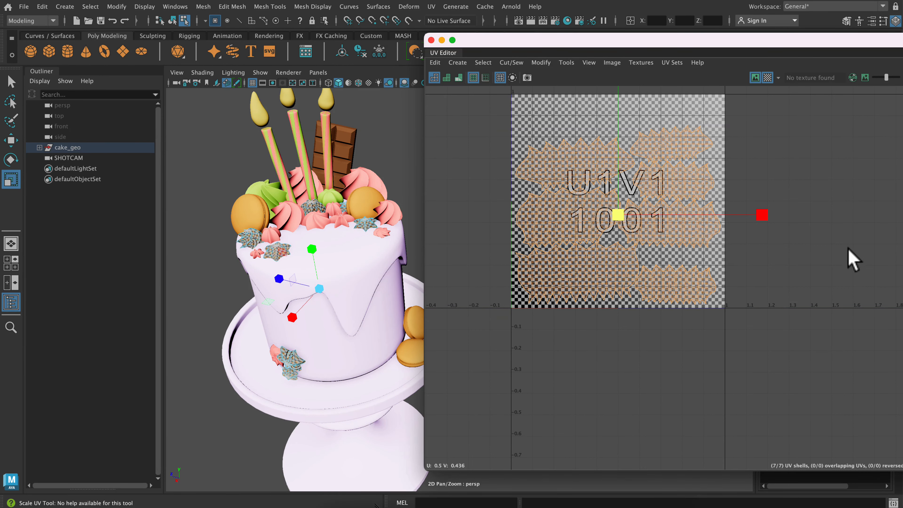
Examine the checker pattern on the cake body and the dripping icing, selecting each as a single object
{"action": "left_click", "coordinate": [854, 260]}
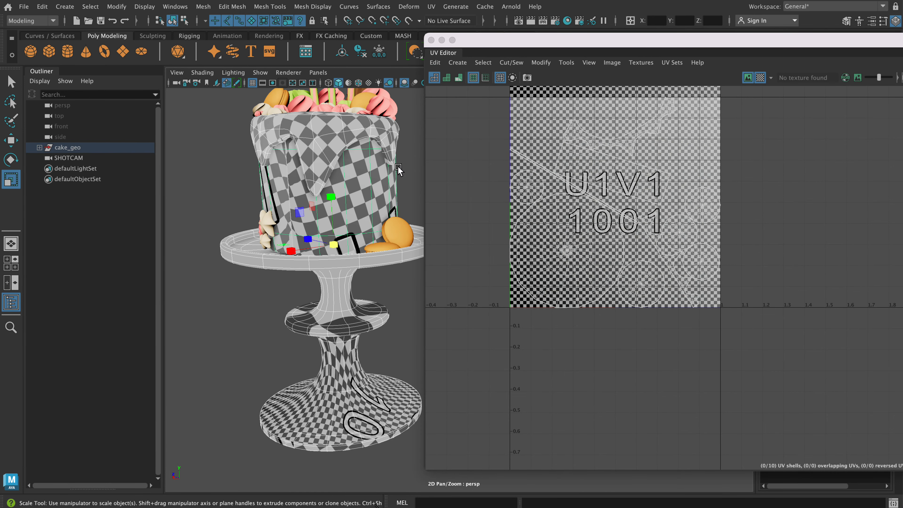
{"action": "scroll", "coordinate": [398, 170], "scroll_direction": "down", "scroll_amount": 4}
{"action": "scroll", "coordinate": [276, 186], "scroll_direction": "down", "scroll_amount": 2}
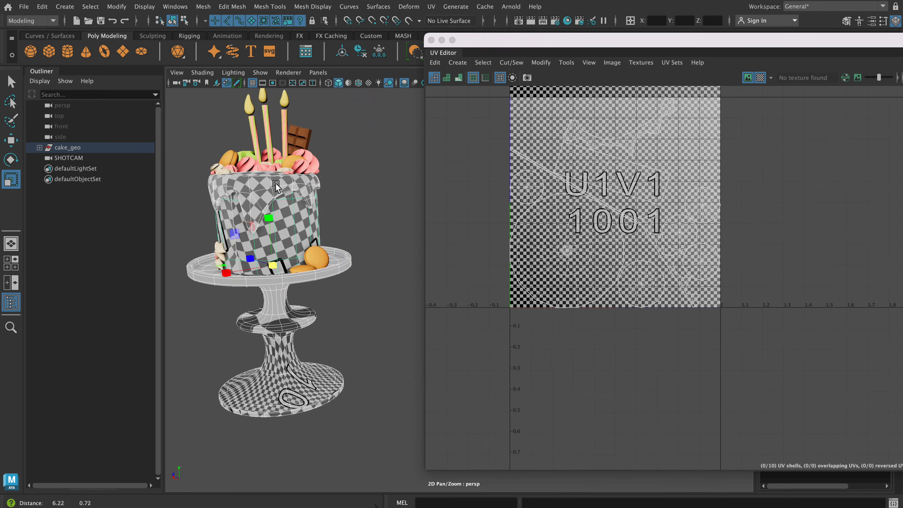
{"action": "left_click_drag", "start_coordinate": [276, 186], "coordinate": [348, 227], "text": "alt"}
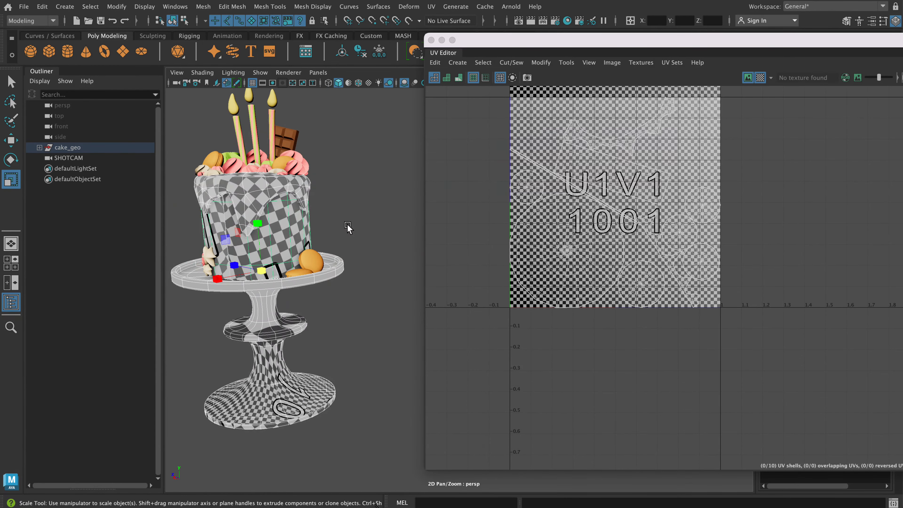
{"action": "middle_click_drag", "start_coordinate": [348, 227], "coordinate": [390, 225], "text": "alt"}
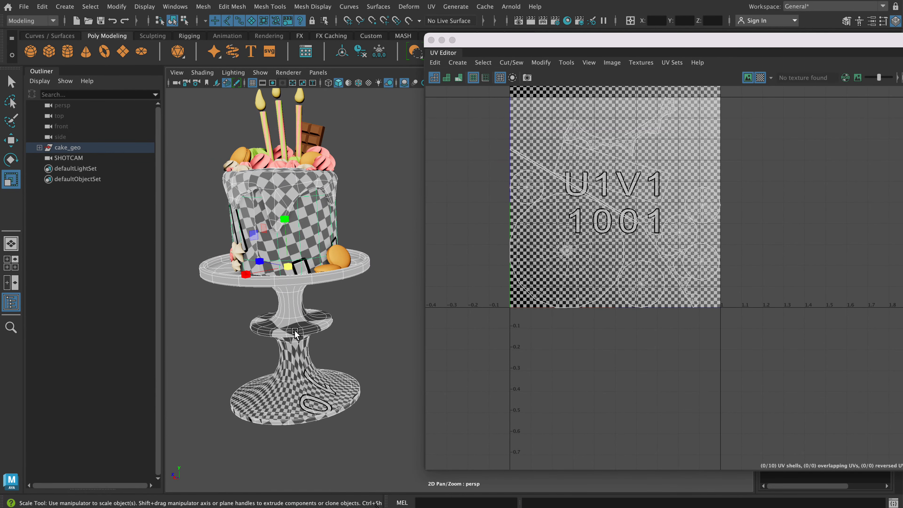
{"action": "right_click_drag", "start_coordinate": [339, 317], "coordinate": [381, 229]}
{"action": "left_click", "coordinate": [311, 335]}
{"action": "left_click", "coordinate": [308, 246]}
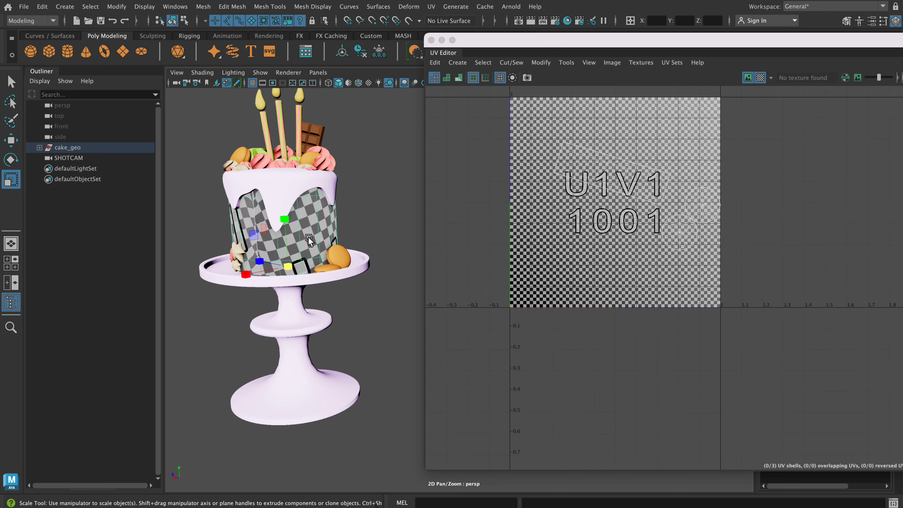
{"action": "left_click_drag", "start_coordinate": [310, 236], "coordinate": [282, 237], "text": "alt"}
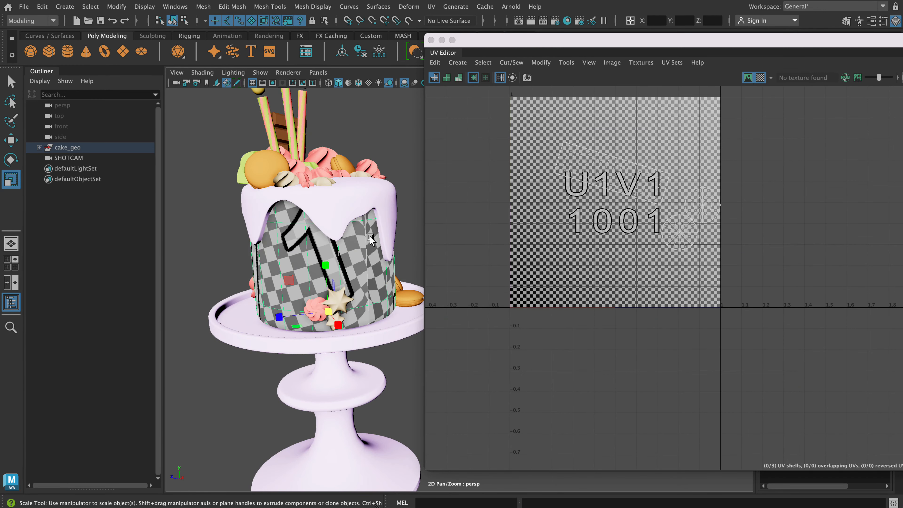
{"action": "left_click", "coordinate": [380, 214]}
{"action": "left_click_drag", "start_coordinate": [386, 236], "coordinate": [308, 338], "text": "alt"}
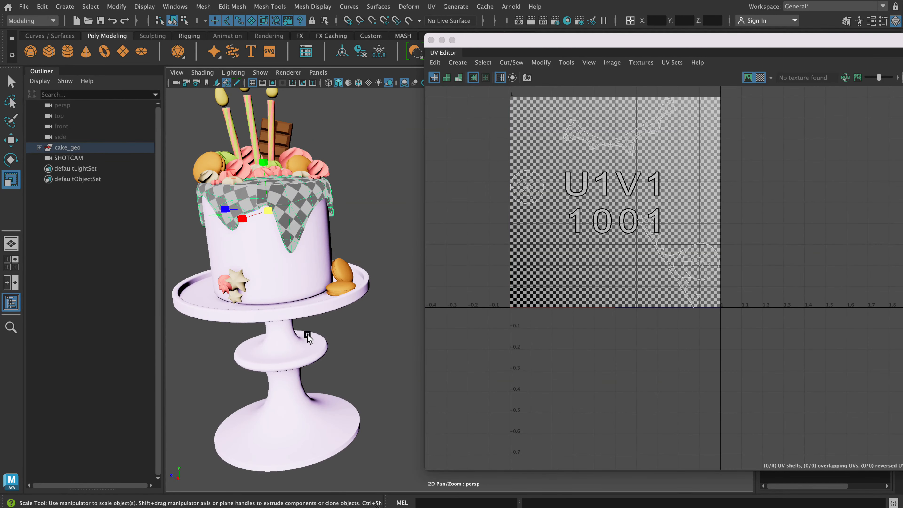
Select the cake stand, check its checker pattern from above and below, and turn off the checker map
{"action": "left_click", "coordinate": [299, 358]}
{"action": "left_click_drag", "start_coordinate": [347, 369], "coordinate": [343, 336], "text": "alt"}
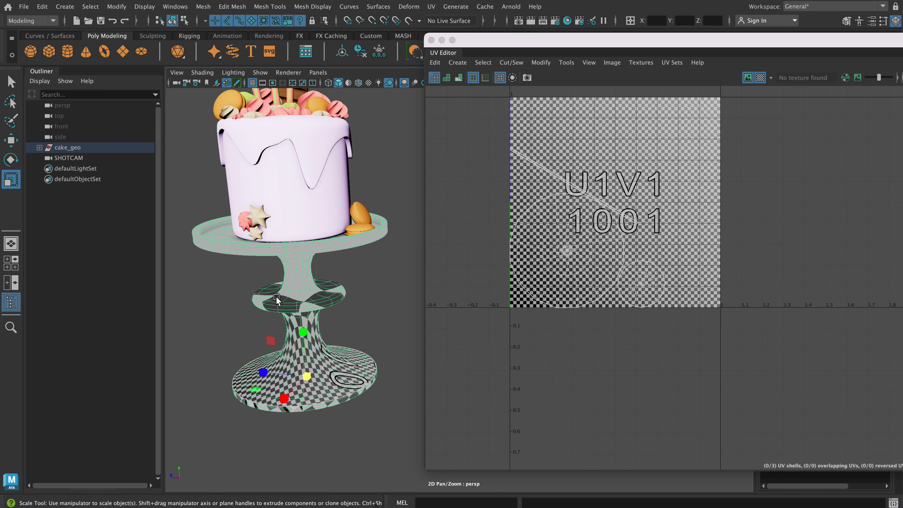
{"action": "left_click_drag", "start_coordinate": [390, 318], "coordinate": [385, 283], "text": "alt"}
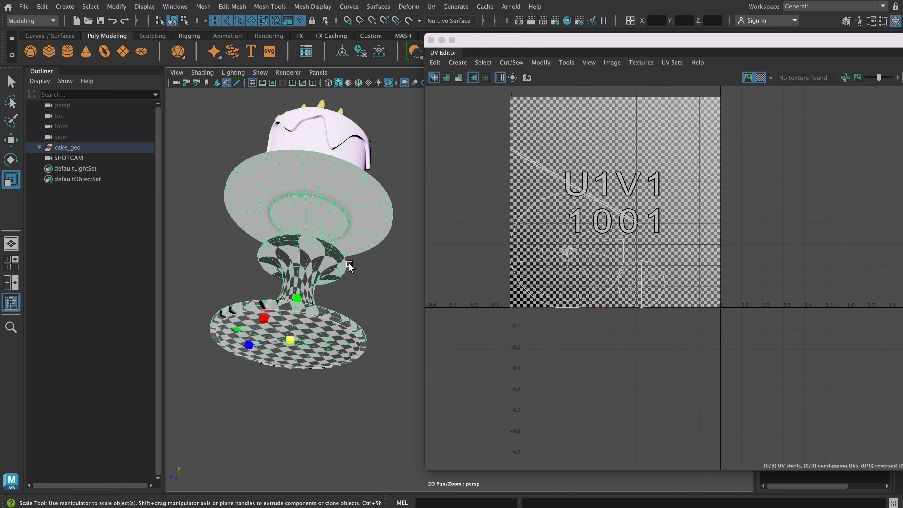
{"action": "left_click_drag", "start_coordinate": [350, 267], "coordinate": [365, 300], "text": "alt"}
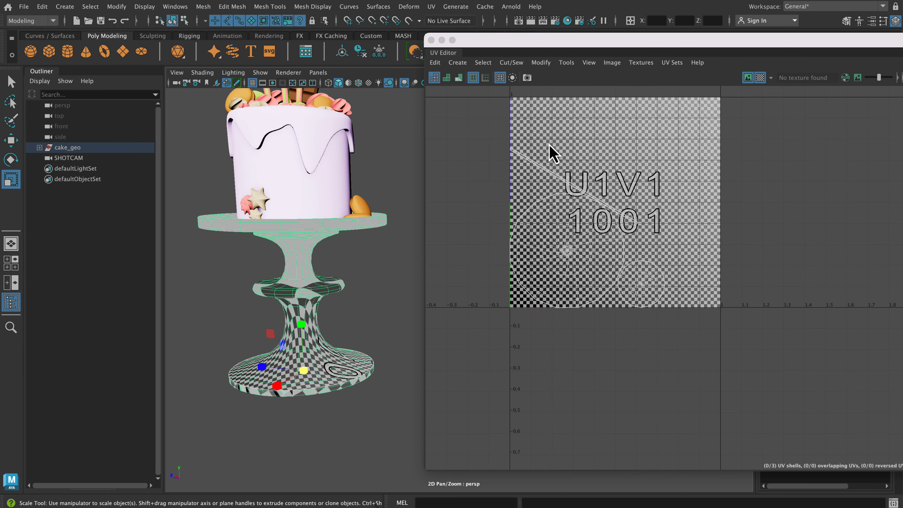
{"action": "left_click", "coordinate": [508, 139]}
{"action": "left_click", "coordinate": [761, 77]}
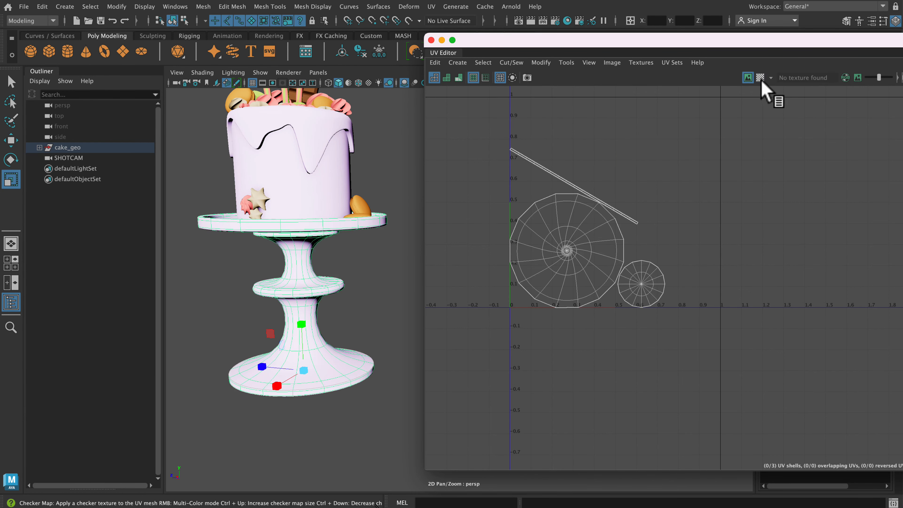
Delete all existing UV shells of the cake stand
{"action": "left_click_drag", "start_coordinate": [465, 131], "coordinate": [710, 331]}
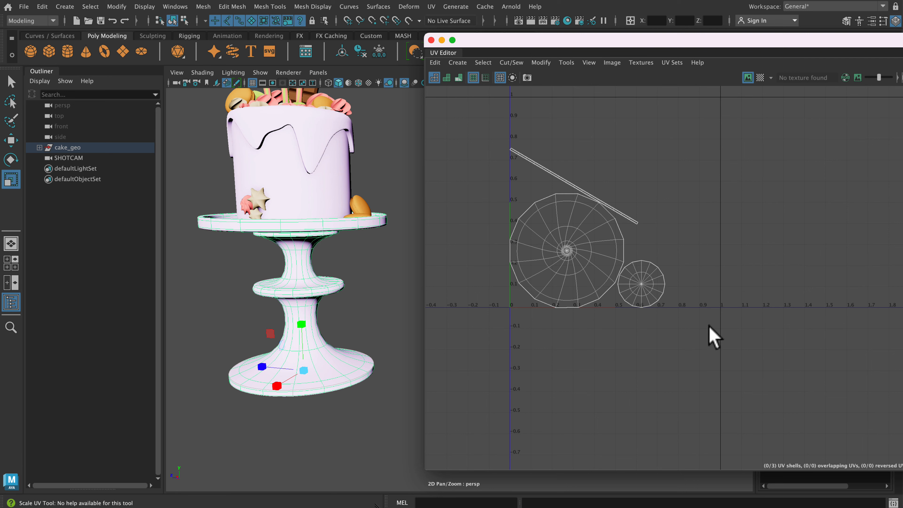
{"action": "right_click_drag", "start_coordinate": [621, 246], "coordinate": [583, 231]}
{"action": "left_click_drag", "start_coordinate": [494, 145], "coordinate": [716, 354]}
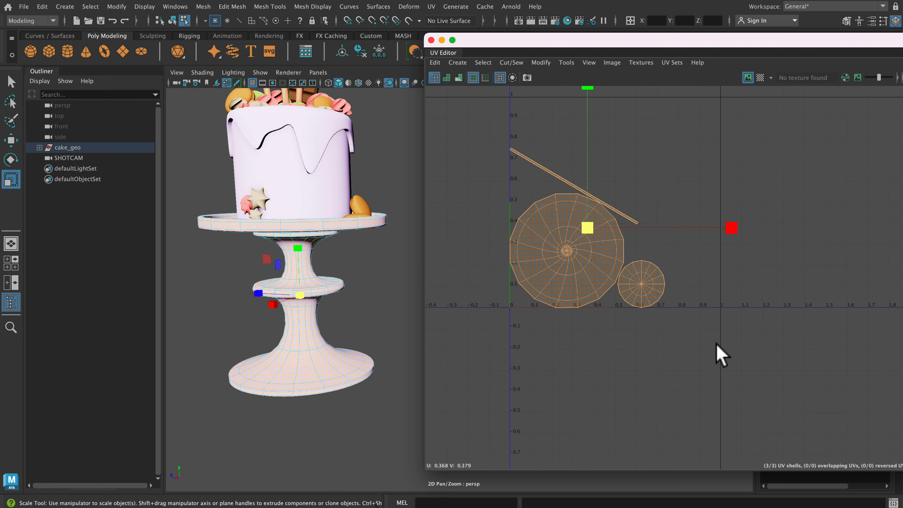
{"action": "key", "text": "Delete"}
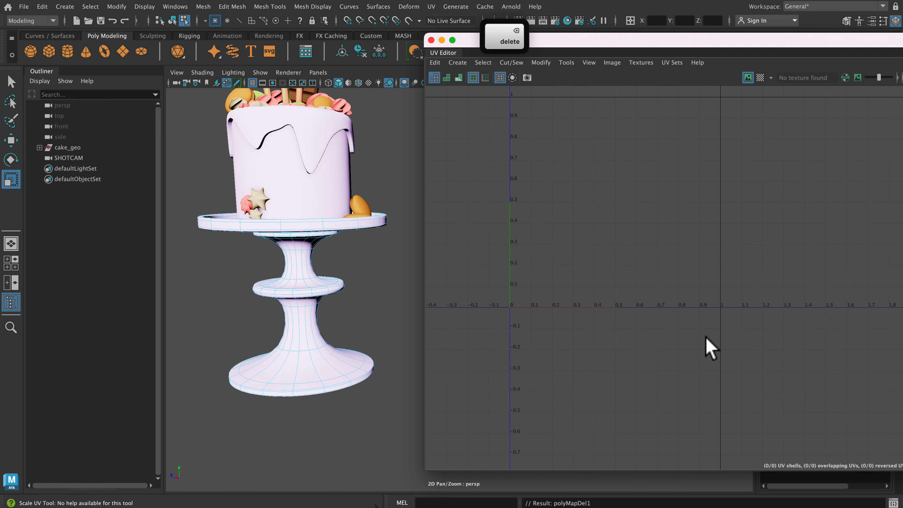
Create UVs for the whole cake stand object with Automatic mapping
{"action": "right_click_drag", "start_coordinate": [354, 234], "coordinate": [377, 206]}
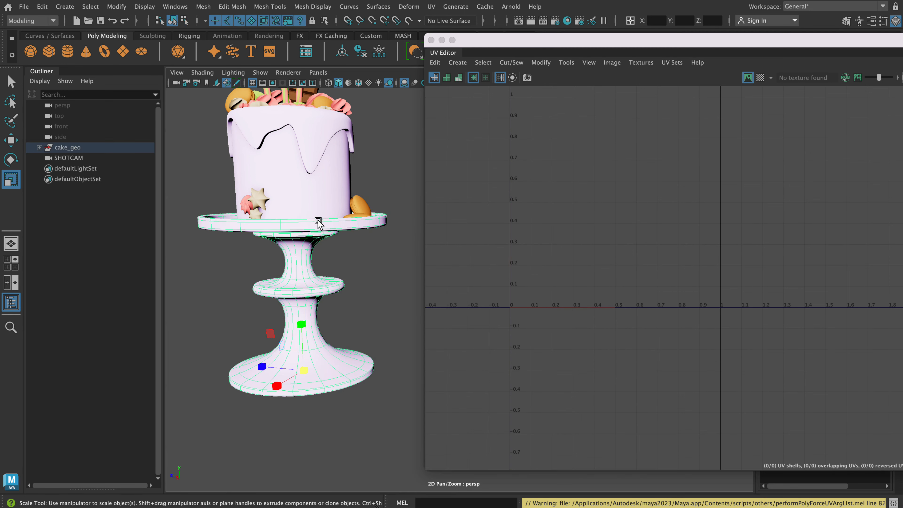
{"action": "left_click", "coordinate": [458, 63]}
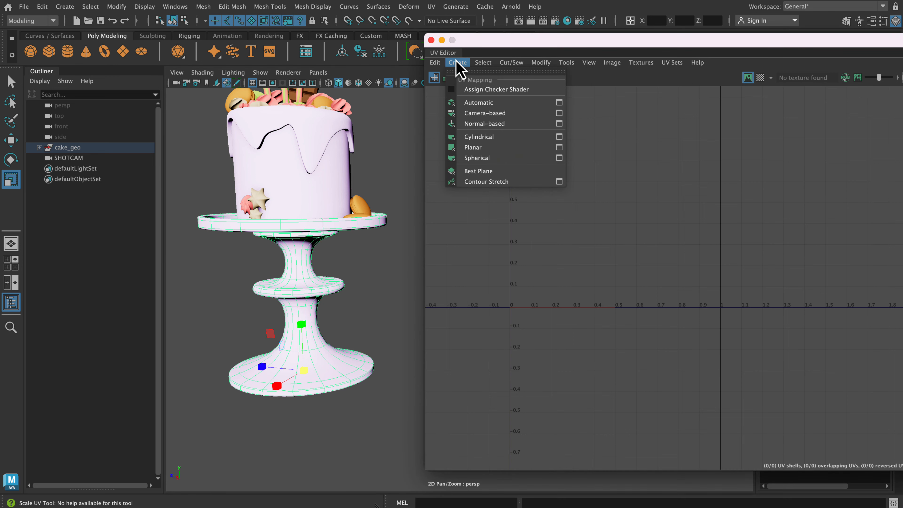
{"action": "left_click", "coordinate": [475, 104]}
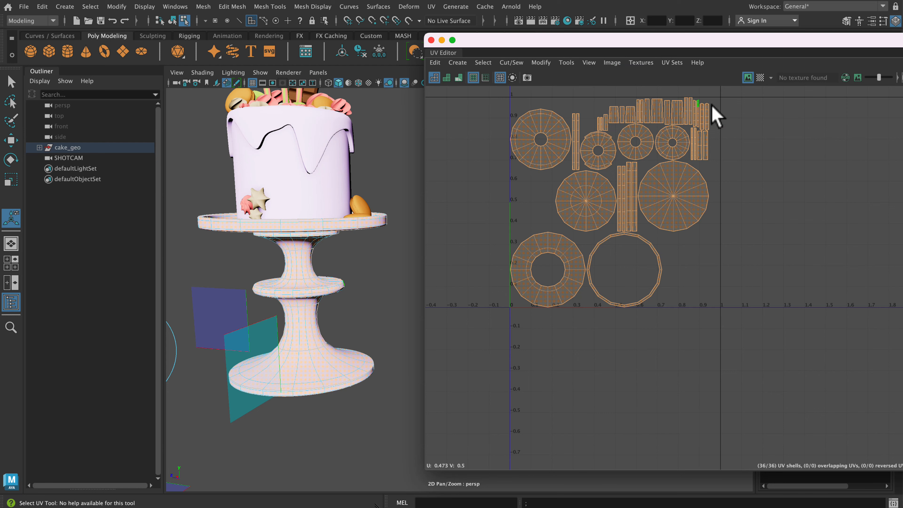
Display the checker map on the cake stand and inspect the automatic mapping from several angles
{"action": "left_click_drag", "start_coordinate": [365, 355], "coordinate": [333, 348], "text": "alt"}
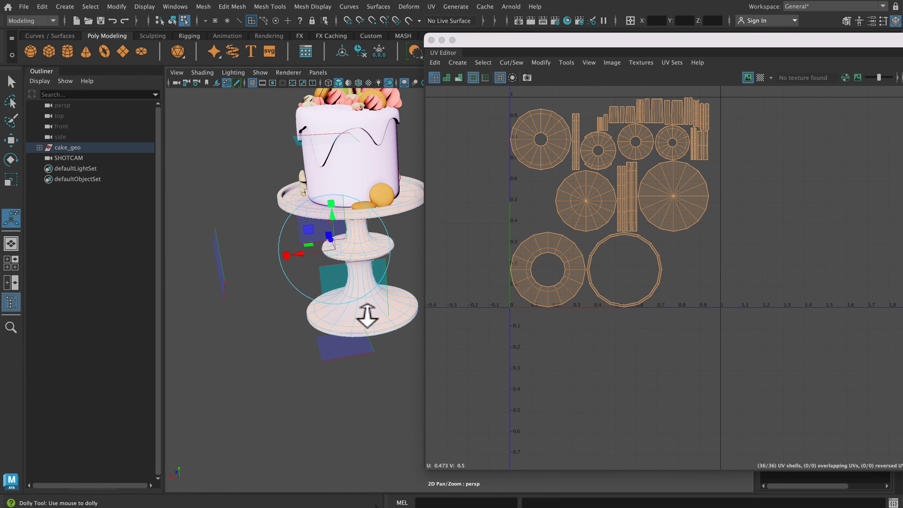
{"action": "mouse_move", "coordinate": [365, 317]}
{"action": "left_mouse_down", "text": "alt"}
{"action": "mouse_move", "coordinate": [334, 256]}
{"action": "mouse_move", "coordinate": [350, 314]}
{"action": "left_mouse_up", "text": "alt"}
{"action": "middle_click_drag", "start_coordinate": [350, 314], "coordinate": [299, 317], "text": "alt"}
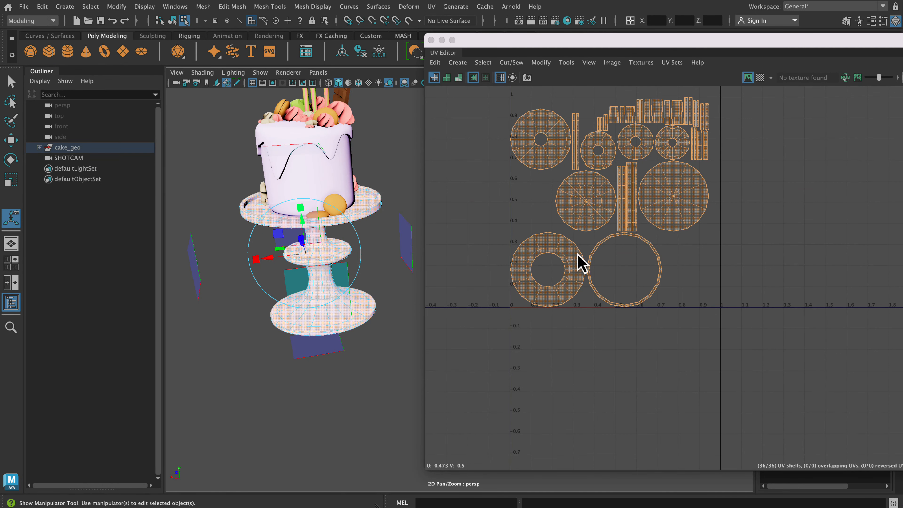
{"action": "left_click", "coordinate": [761, 77]}
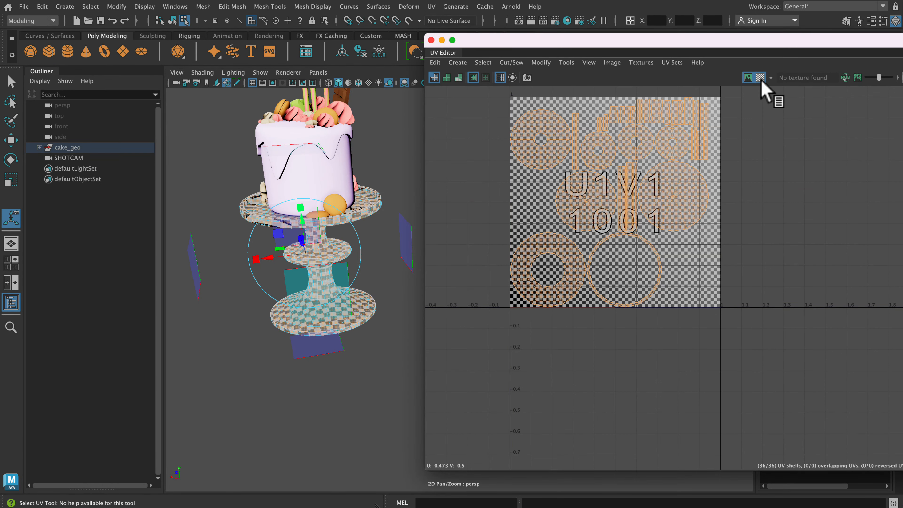
{"action": "left_click_drag", "start_coordinate": [236, 365], "coordinate": [273, 347], "text": "alt"}
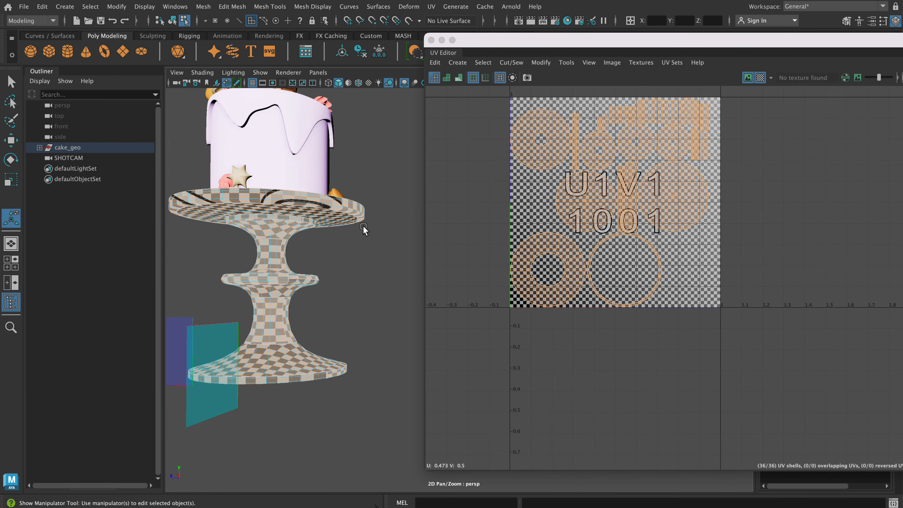
{"action": "middle_click_drag", "start_coordinate": [399, 282], "coordinate": [401, 264], "text": "alt"}
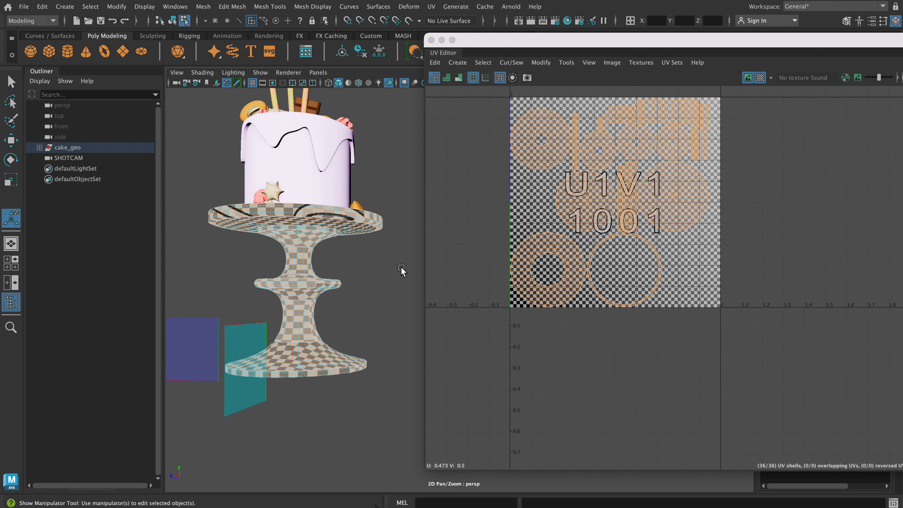
{"action": "left_click_drag", "start_coordinate": [401, 267], "coordinate": [401, 274], "text": "alt"}
{"action": "middle_click_drag", "start_coordinate": [401, 276], "coordinate": [405, 271], "text": "alt"}
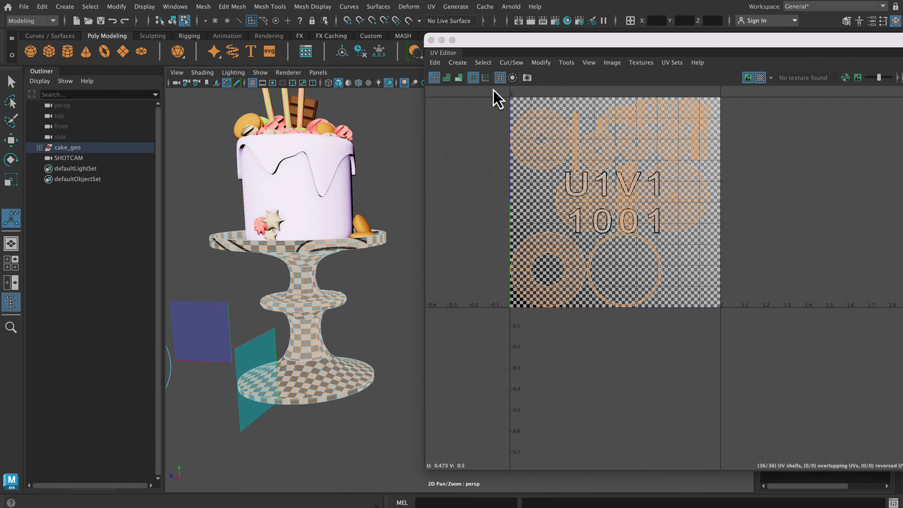
Delete all the UV shells that the automatic mapping gave the cake stand
{"action": "right_click_drag", "start_coordinate": [522, 114], "coordinate": [485, 91]}
{"action": "left_click_drag", "start_coordinate": [496, 96], "coordinate": [741, 319]}
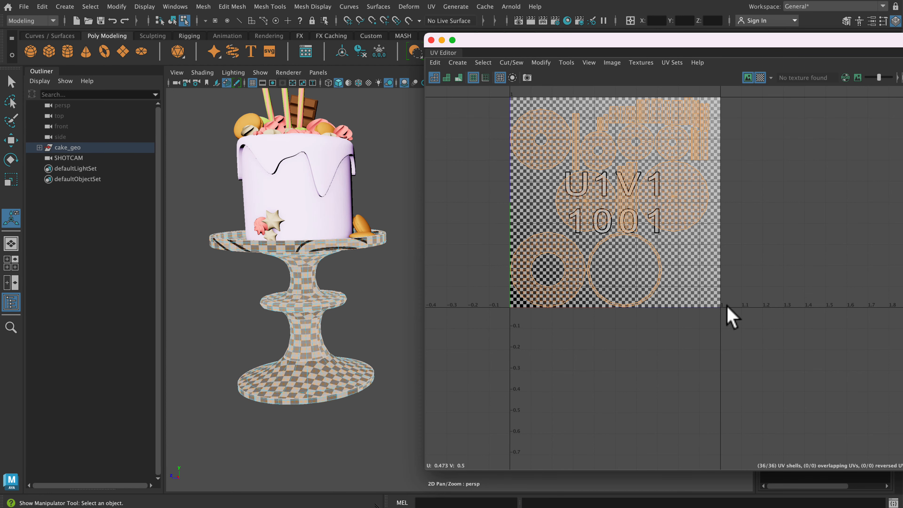
{"action": "key", "text": "Delete"}
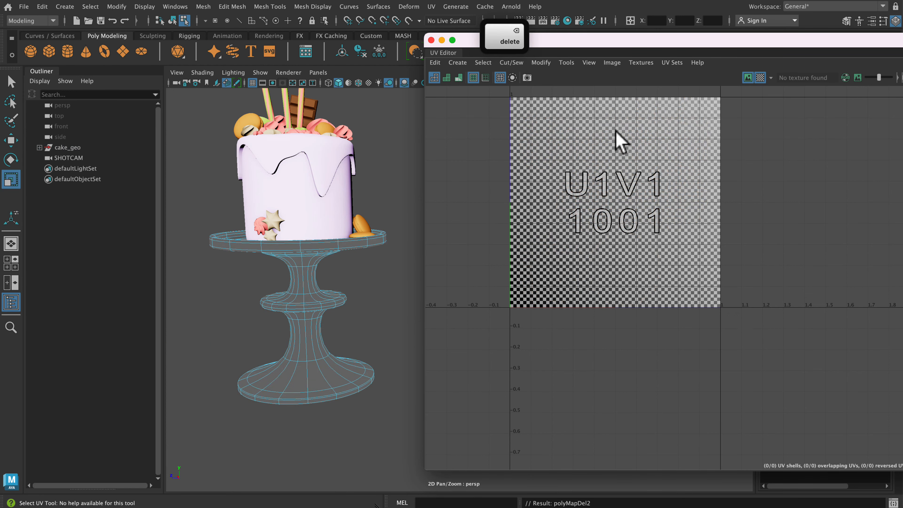
Create Camera-based UVs for the cake stand in object mode and turn off the checker map
{"action": "left_click", "coordinate": [458, 63]}
{"action": "left_click", "coordinate": [484, 113]}
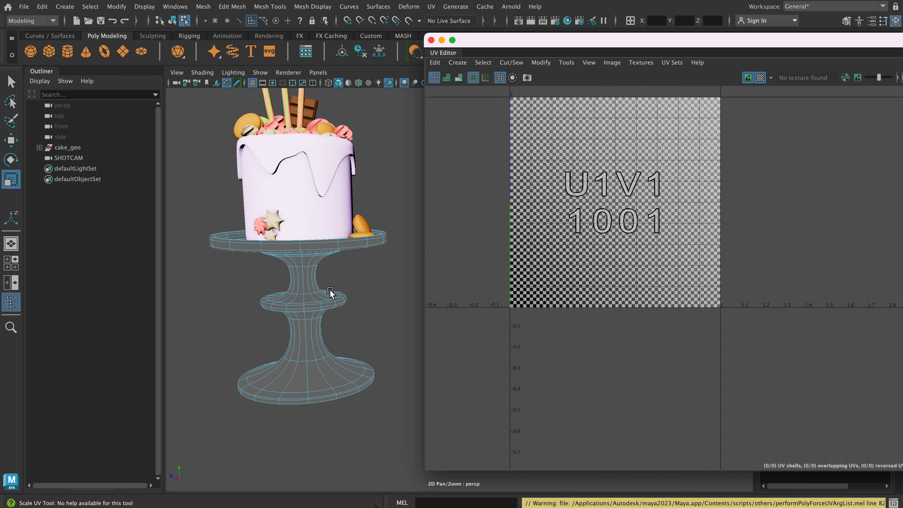
{"action": "right_click_drag", "start_coordinate": [313, 302], "coordinate": [359, 208]}
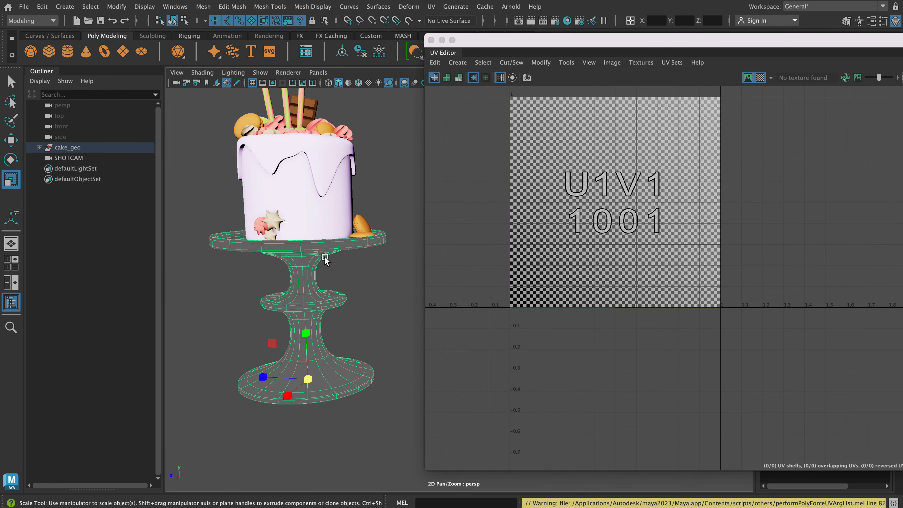
{"action": "left_click", "coordinate": [458, 63]}
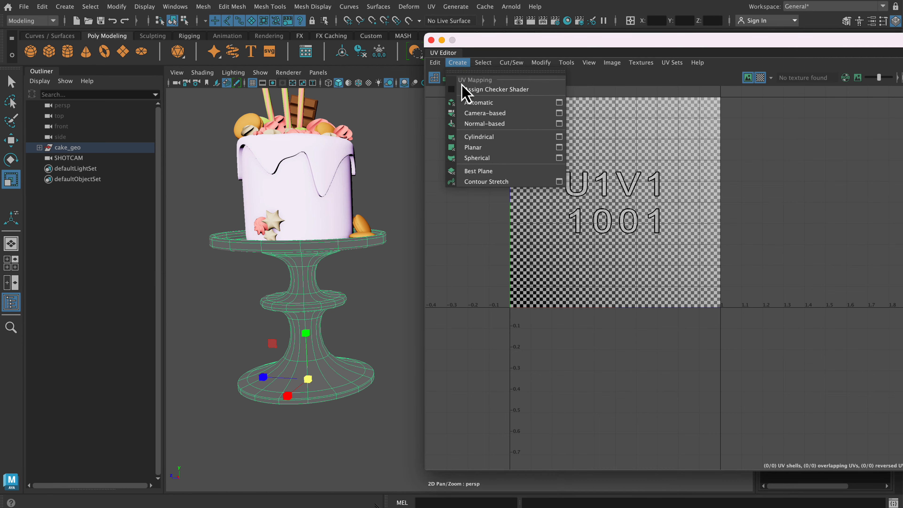
{"action": "left_click", "coordinate": [470, 113]}
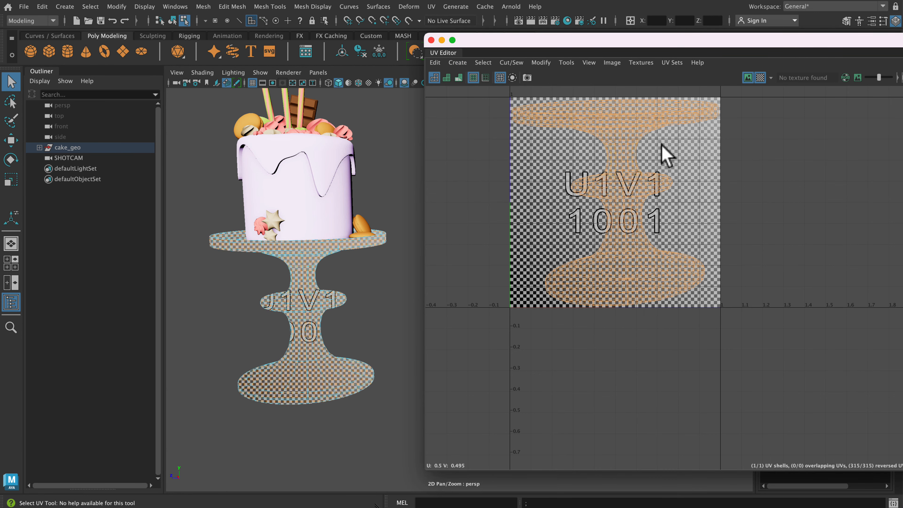
{"action": "left_click", "coordinate": [760, 77]}
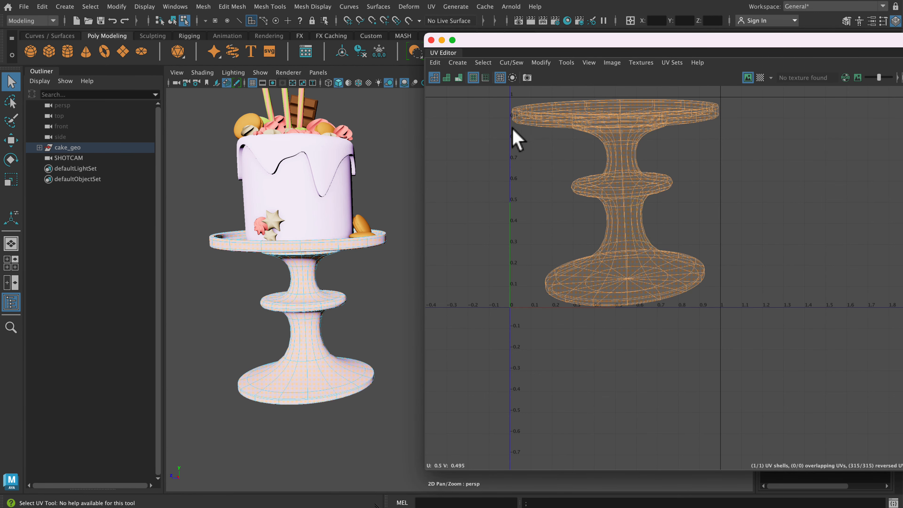
View the cake stand from a different camera angle and delete its camera-based UVs
{"action": "key", "text": "alt"}
{"action": "left_click_drag", "start_coordinate": [345, 370], "coordinate": [370, 367], "text": "alt"}
{"action": "middle_click_drag", "start_coordinate": [369, 365], "coordinate": [264, 359], "text": "alt"}
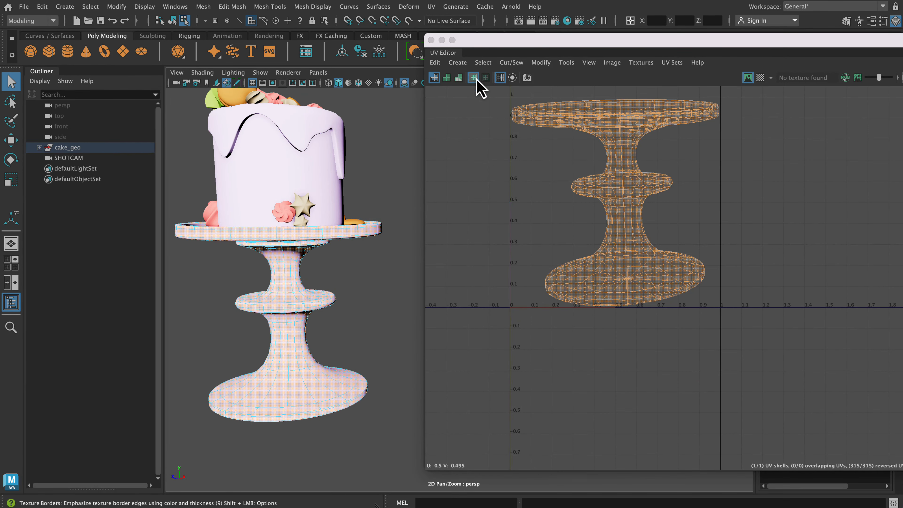
{"action": "right_click_drag", "start_coordinate": [516, 102], "coordinate": [482, 96]}
{"action": "left_click_drag", "start_coordinate": [487, 93], "coordinate": [754, 341]}
{"action": "key", "text": "BackSpace"}
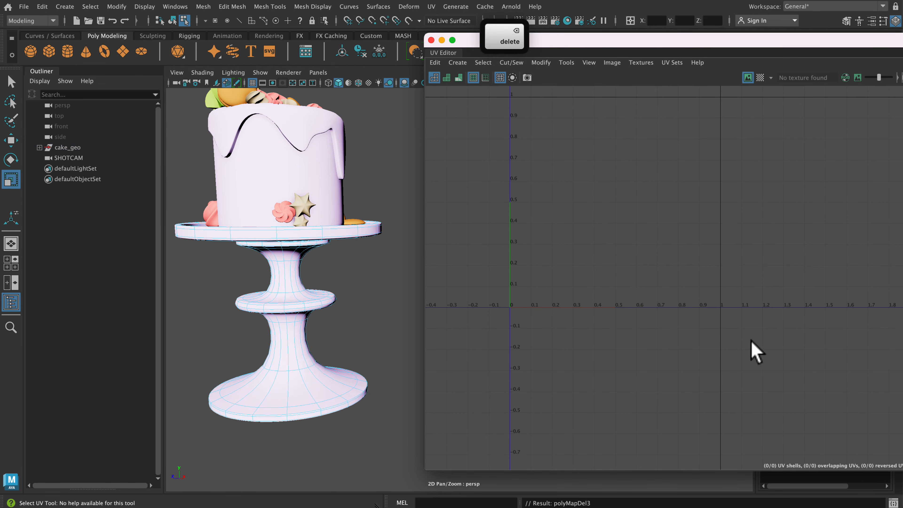
Project new Camera-based UVs onto the whole cake stand from the current viewing angle
{"action": "right_click_drag", "start_coordinate": [296, 228], "coordinate": [359, 207]}
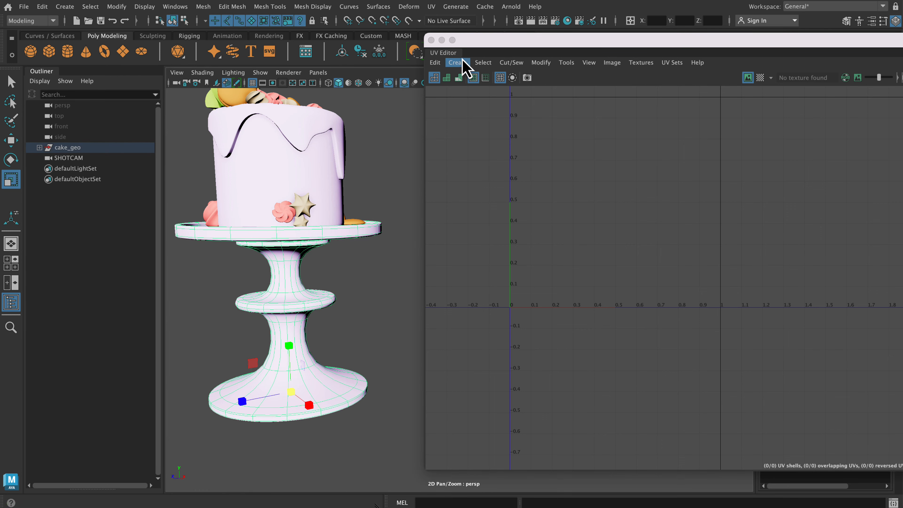
{"action": "left_click", "coordinate": [458, 63]}
{"action": "left_click", "coordinate": [471, 114]}
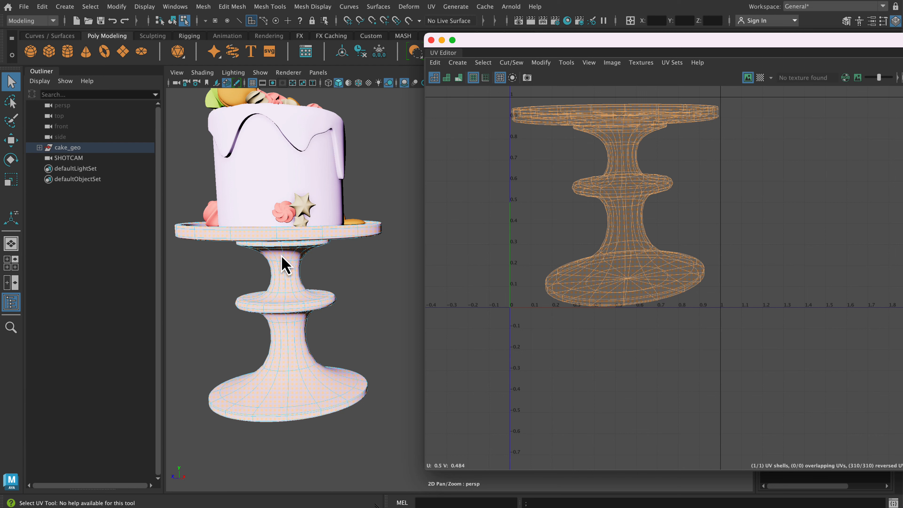
{"action": "key", "text": "alt"}
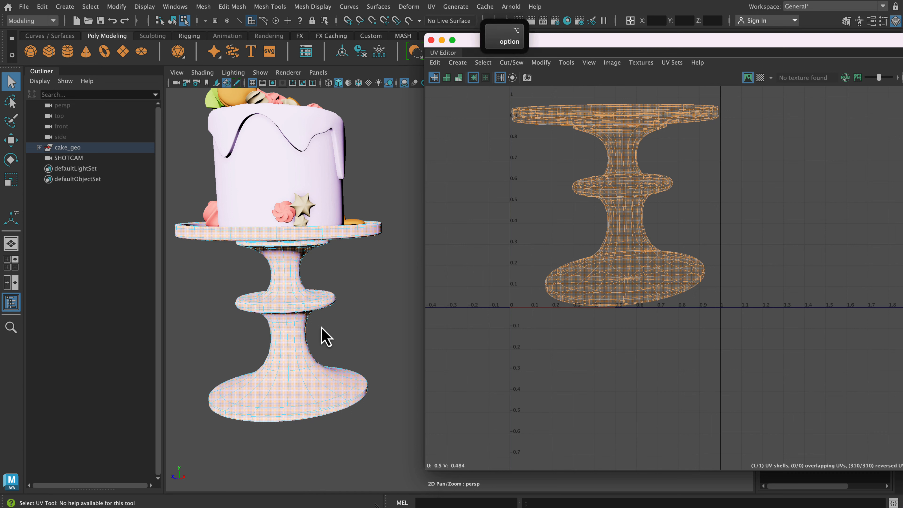
Display the scene with the default material and move the UV Editor aside to give the cake stand more viewport room
{"action": "left_click", "coordinate": [370, 85]}
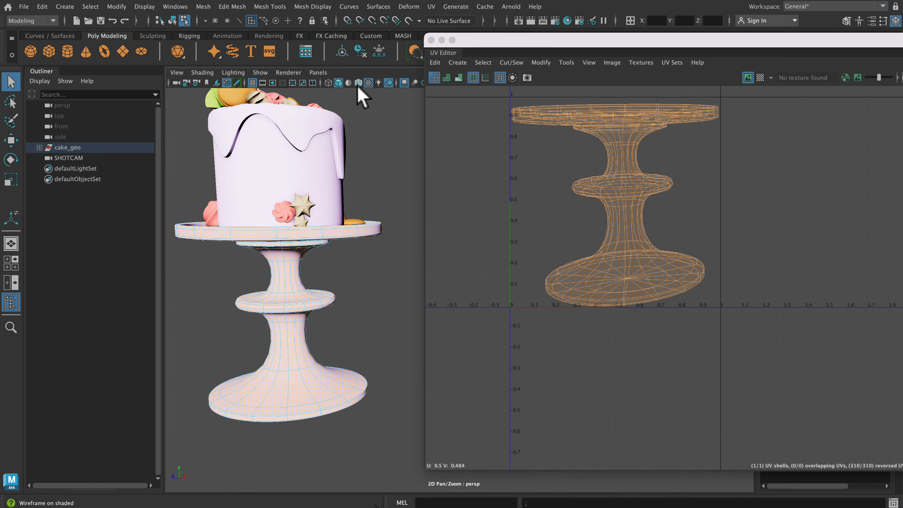
{"action": "left_click", "coordinate": [348, 84]}
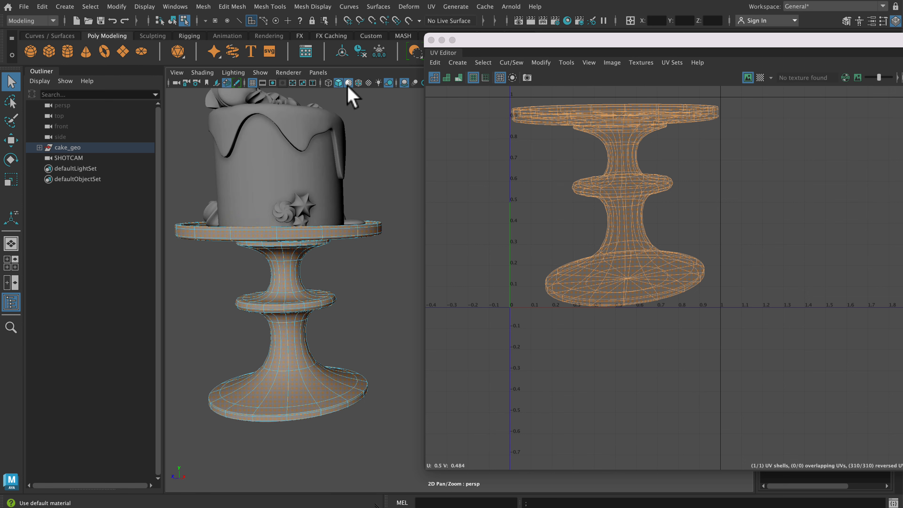
{"action": "left_click", "coordinate": [352, 280]}
{"action": "middle_click_drag", "start_coordinate": [358, 291], "coordinate": [374, 249], "text": "alt"}
{"action": "right_click_drag", "start_coordinate": [374, 248], "coordinate": [373, 287], "text": "alt"}
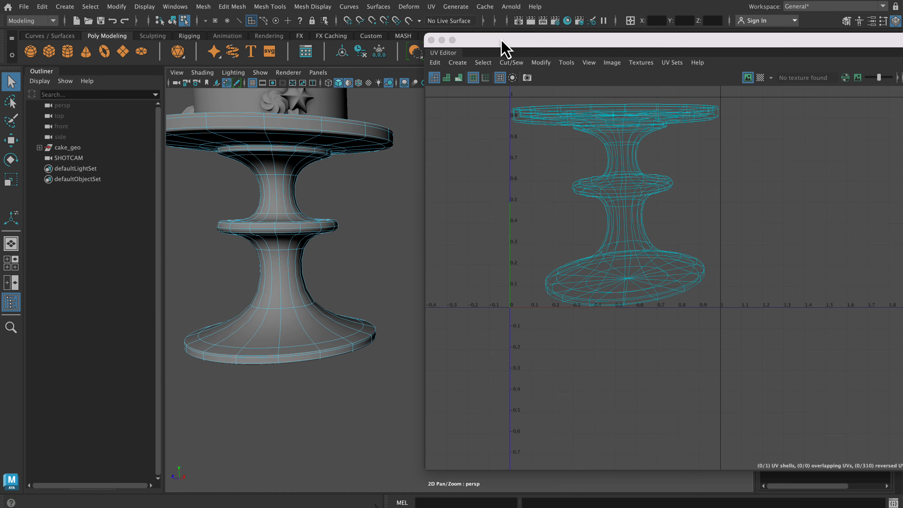
{"action": "left_click_drag", "start_coordinate": [505, 48], "coordinate": [609, 44]}
{"action": "middle_click_drag", "start_coordinate": [337, 192], "coordinate": [395, 198], "text": "alt"}
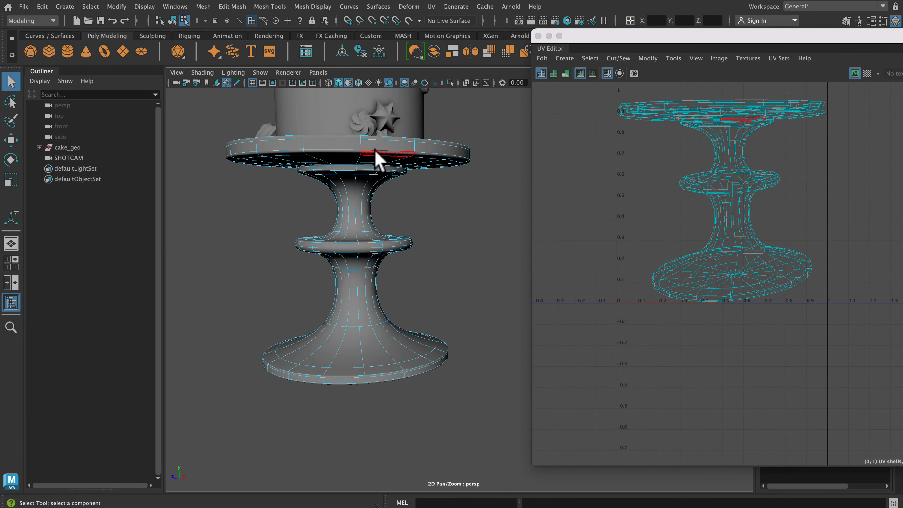
Select a vertical edge loop running along the cake stand and follow its course from the side and above
{"action": "right_click_drag", "start_coordinate": [362, 147], "coordinate": [360, 110]}
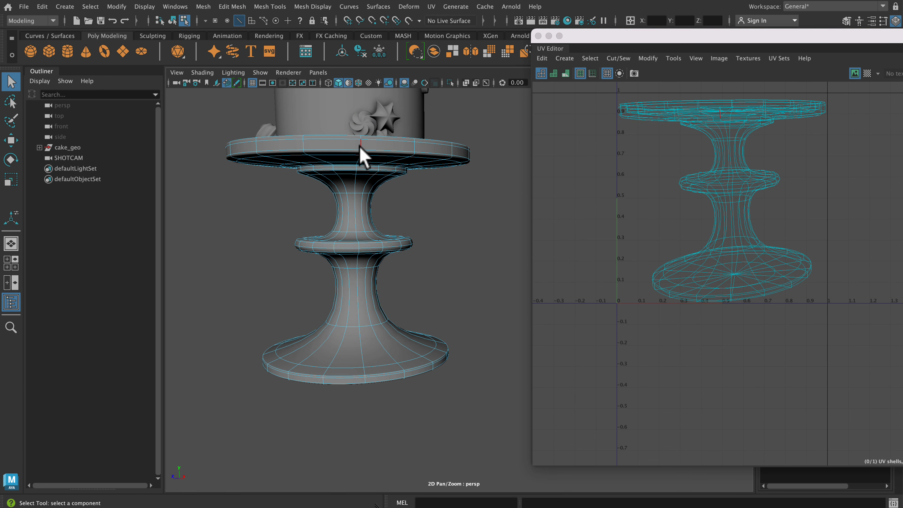
{"action": "double_click", "coordinate": [356, 216]}
{"action": "left_click_drag", "start_coordinate": [424, 241], "coordinate": [438, 269], "text": "alt"}
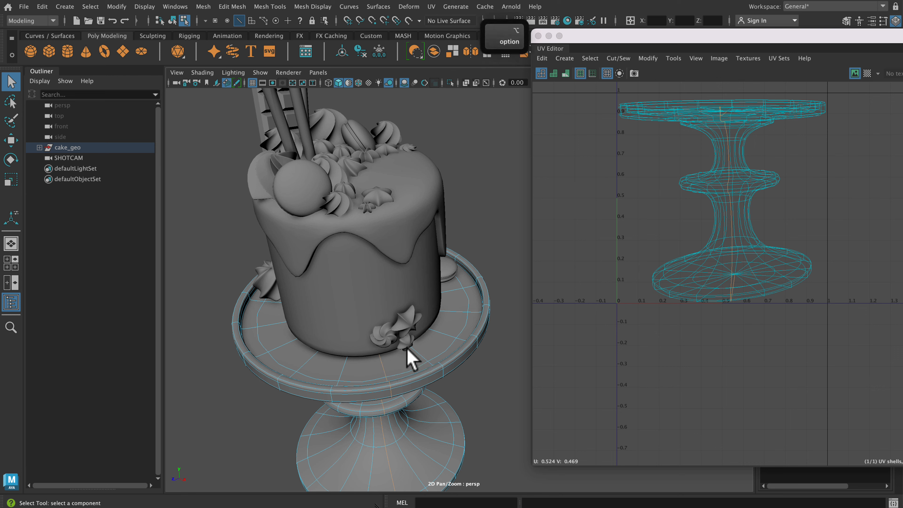
{"action": "left_click_drag", "start_coordinate": [409, 359], "coordinate": [464, 362], "text": "alt"}
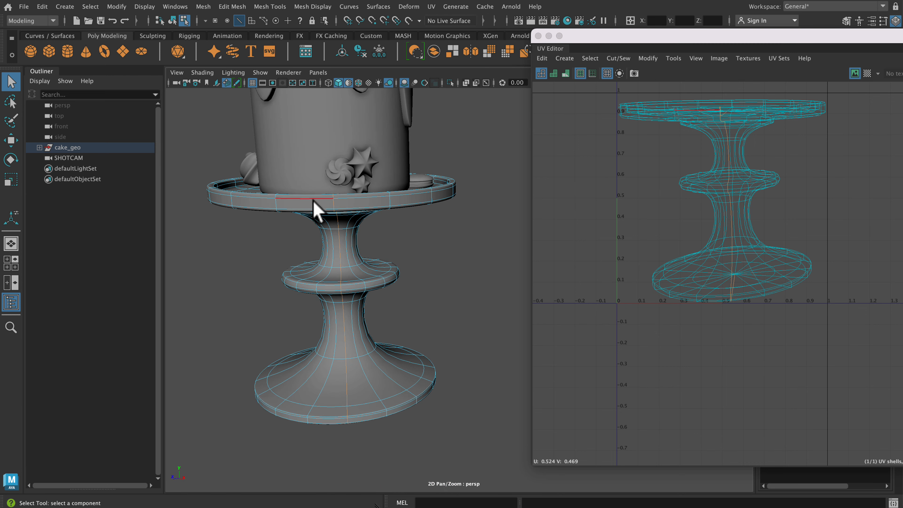
{"action": "left_click_drag", "start_coordinate": [453, 248], "coordinate": [452, 256], "text": "alt"}
{"action": "middle_click_drag", "start_coordinate": [453, 255], "coordinate": [450, 165], "text": "alt"}
{"action": "scroll", "coordinate": [449, 179], "scroll_direction": "down", "scroll_amount": 3}
{"action": "left_click_drag", "start_coordinate": [458, 235], "coordinate": [466, 248], "text": "alt"}
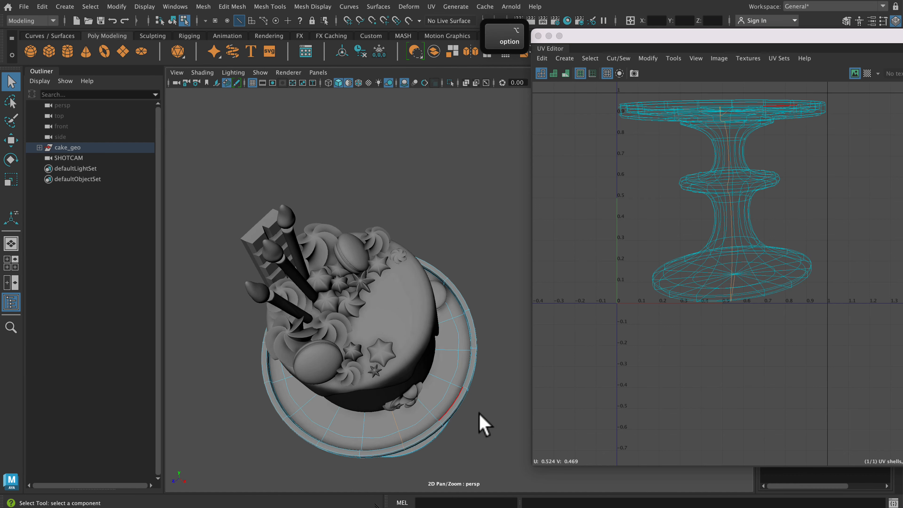
{"action": "mouse_move", "coordinate": [482, 424]}
{"action": "left_mouse_down", "text": "alt"}
{"action": "mouse_move", "coordinate": [496, 411]}
{"action": "mouse_move", "coordinate": [478, 411]}
{"action": "left_mouse_up", "text": "alt"}
{"action": "right_click_drag", "start_coordinate": [479, 411], "coordinate": [505, 449], "text": "alt"}
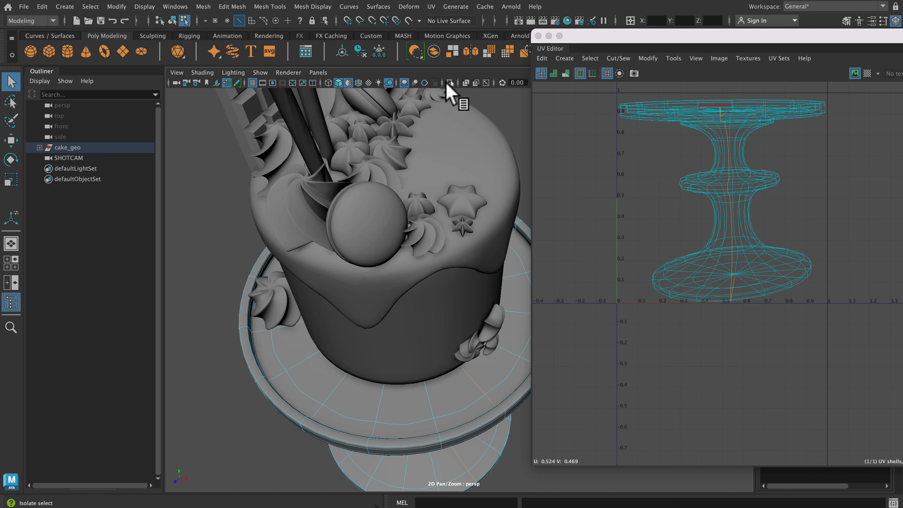
Isolate the whole cake stand in object mode so the cake is hidden
{"action": "left_click", "coordinate": [449, 83]}
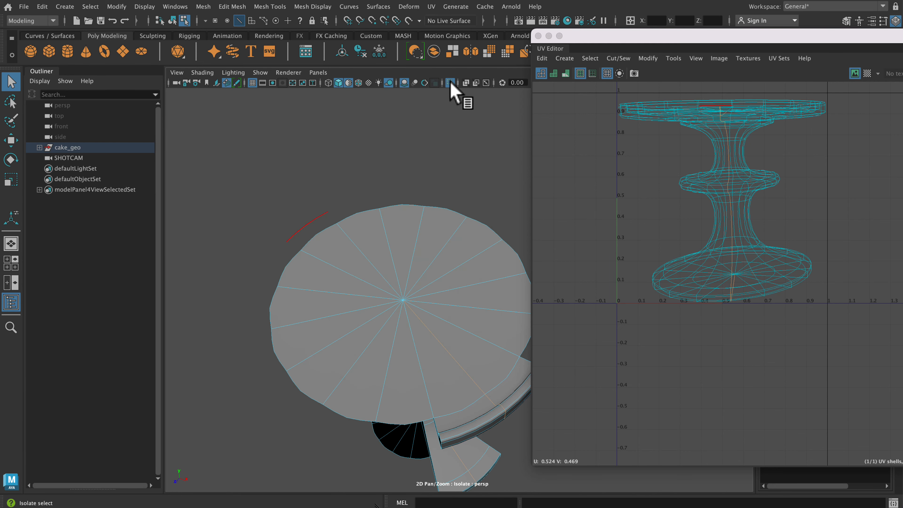
{"action": "left_click", "coordinate": [450, 82]}
{"action": "right_click_drag", "start_coordinate": [238, 384], "coordinate": [292, 211]}
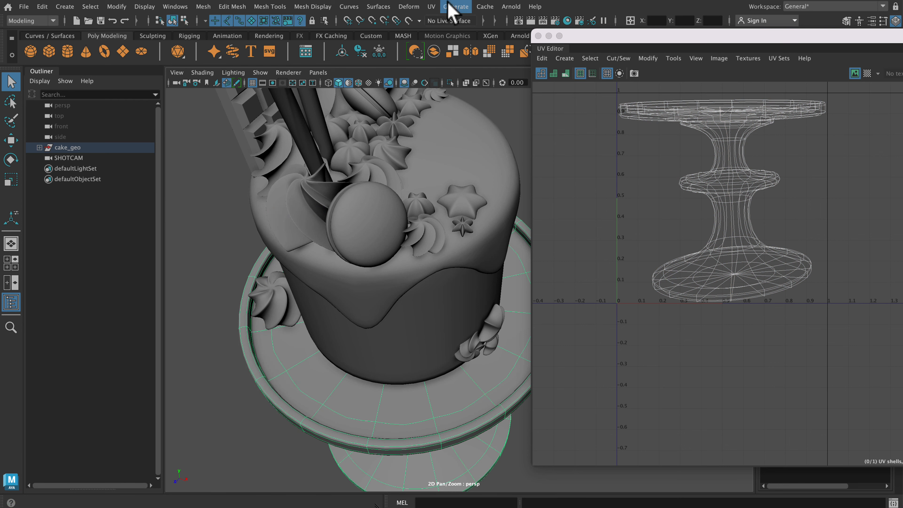
{"action": "left_click", "coordinate": [449, 82]}
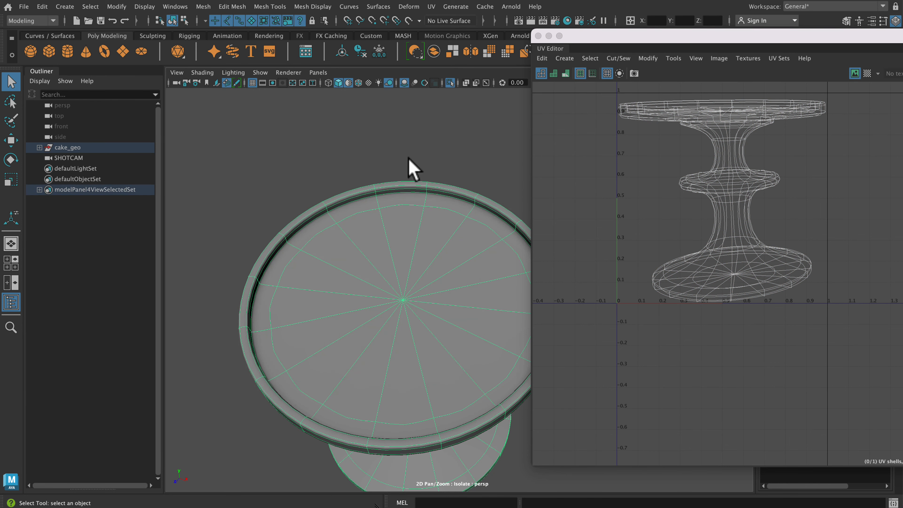
Cut the cake stand's UVs along the outer edge loop at the top of the plate's rim
{"action": "right_click_drag", "start_coordinate": [404, 239], "coordinate": [405, 200]}
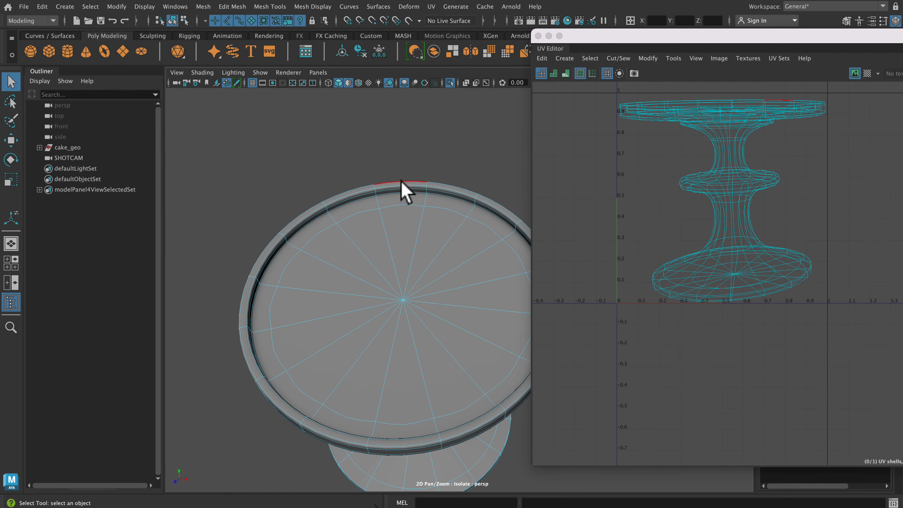
{"action": "left_click", "coordinate": [401, 182]}
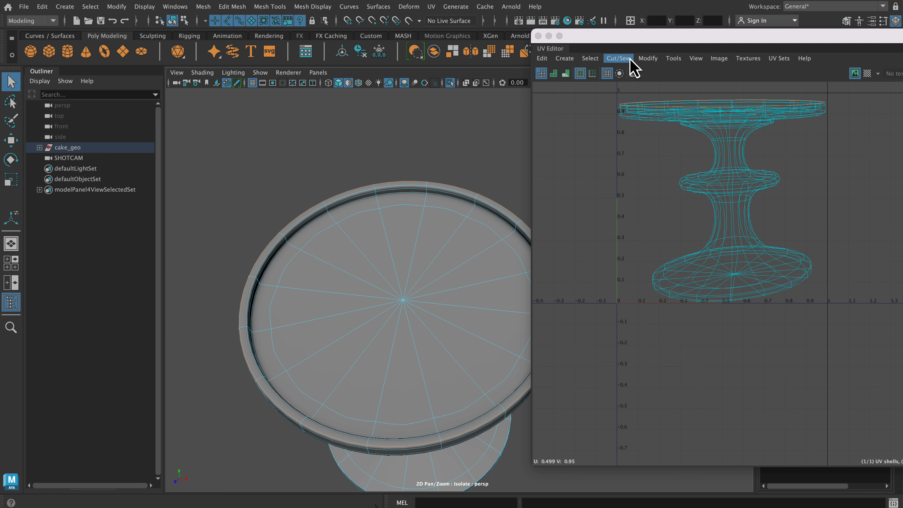
{"action": "left_click", "coordinate": [619, 59]}
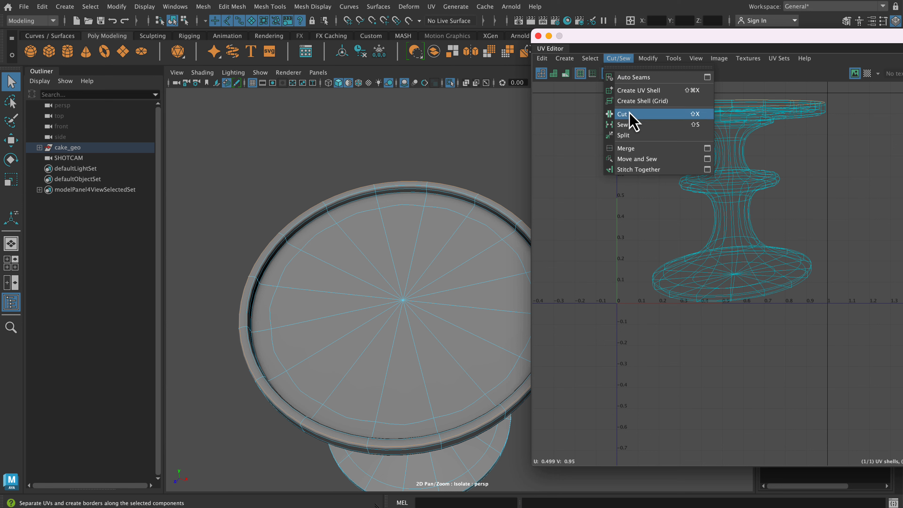
{"action": "left_click", "coordinate": [626, 119]}
{"action": "key", "text": "r"}
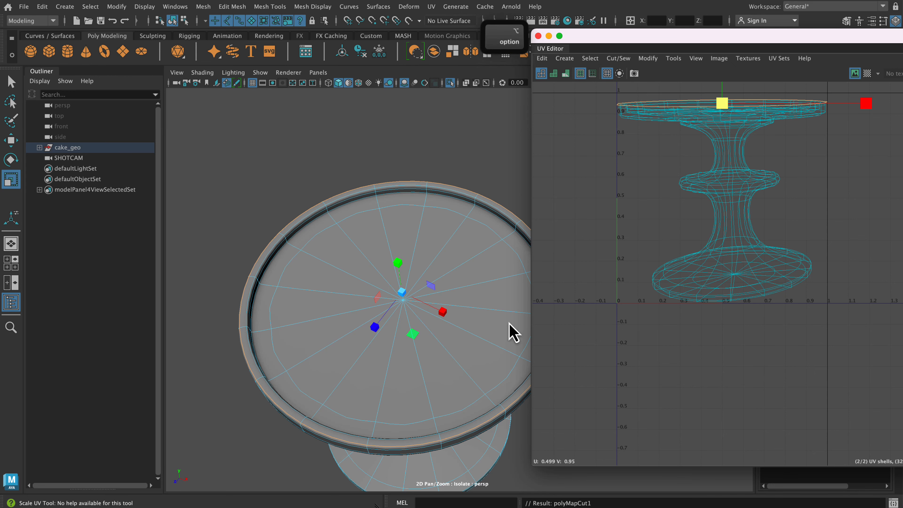
Select a vertical edge loop down the cake stand, excluding the edges on the plate's top, and cut the UVs along it
{"action": "mouse_move", "coordinate": [512, 333]}
{"action": "left_mouse_down", "text": "alt"}
{"action": "mouse_move", "coordinate": [504, 296]}
{"action": "mouse_move", "coordinate": [498, 308]}
{"action": "mouse_move", "coordinate": [520, 355]}
{"action": "mouse_move", "coordinate": [504, 335]}
{"action": "left_mouse_up", "text": "alt"}
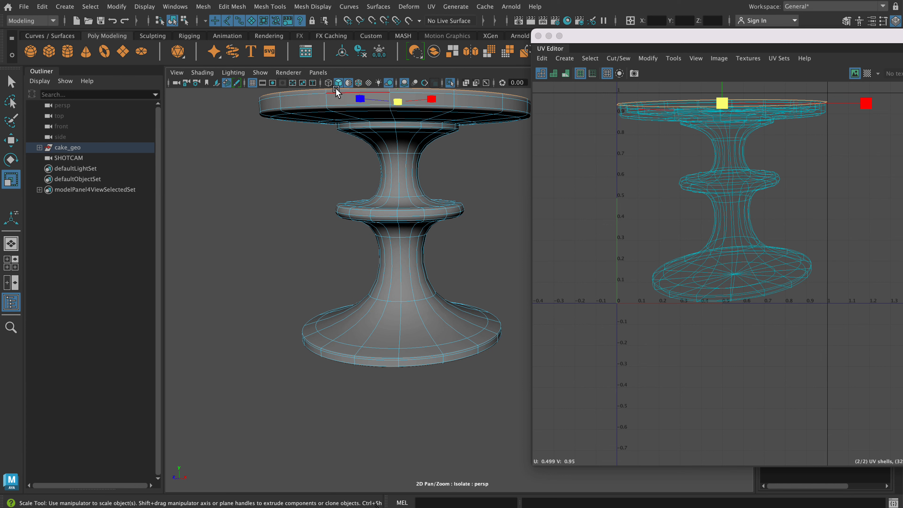
{"action": "double_click", "coordinate": [397, 144]}
{"action": "left_click_drag", "start_coordinate": [396, 145], "coordinate": [426, 198], "text": "alt"}
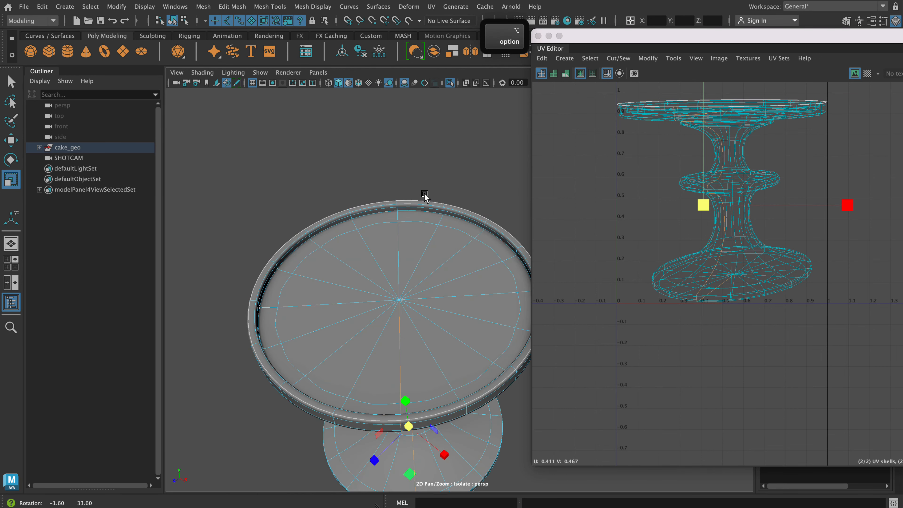
{"action": "key", "text": "ctrl"}
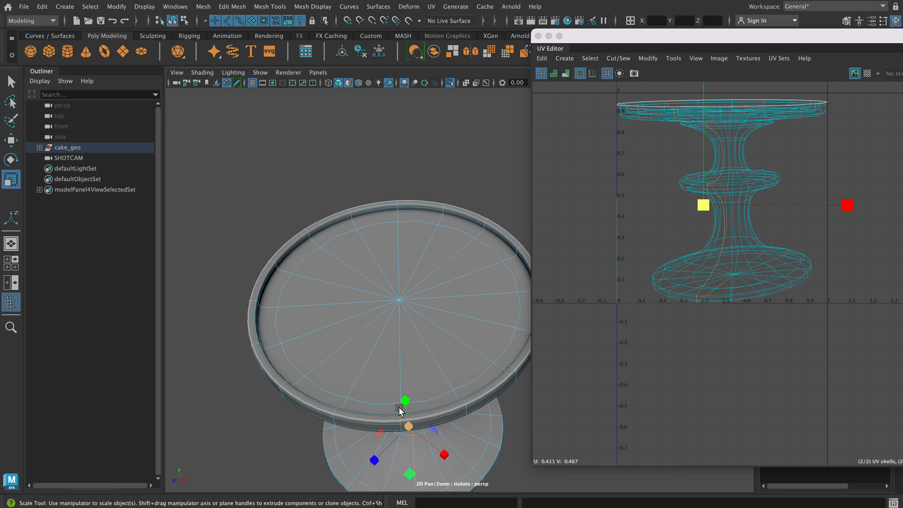
{"action": "key", "text": "q"}
{"action": "key", "text": "ctrl"}
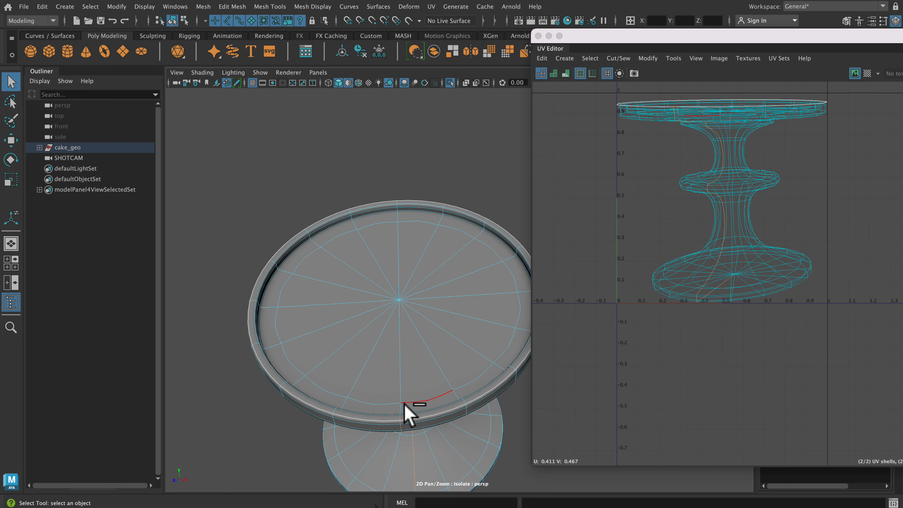
{"action": "key", "text": "ctrl"}
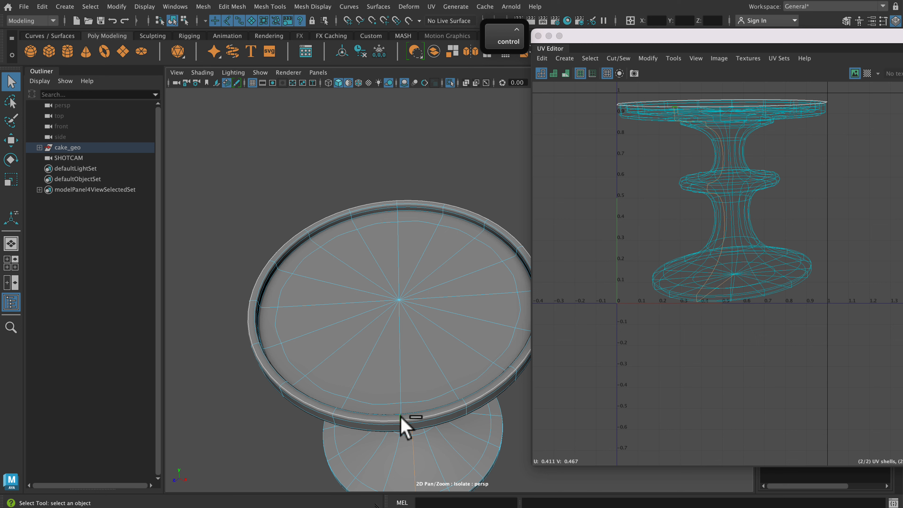
{"action": "left_click_drag", "start_coordinate": [460, 363], "coordinate": [451, 366], "text": "alt"}
{"action": "middle_click_drag", "start_coordinate": [455, 338], "coordinate": [475, 255], "text": "alt"}
{"action": "left_click_drag", "start_coordinate": [476, 254], "coordinate": [425, 323], "text": "alt"}
{"action": "middle_click_drag", "start_coordinate": [427, 327], "coordinate": [434, 301], "text": "alt"}
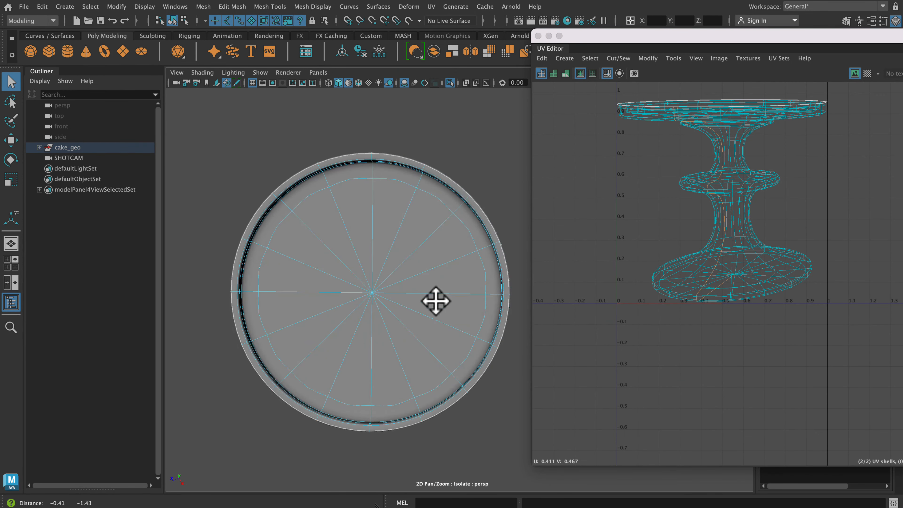
{"action": "left_click", "coordinate": [619, 59]}
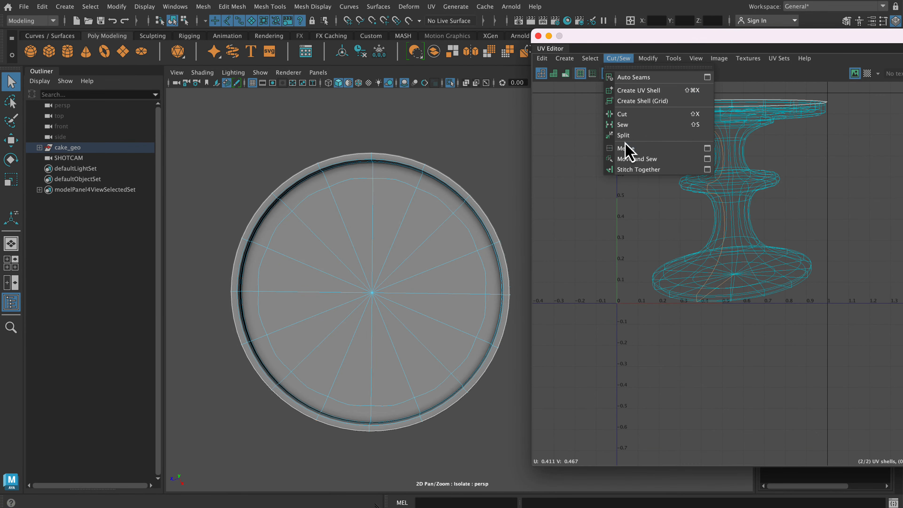
{"action": "left_click", "coordinate": [626, 114]}
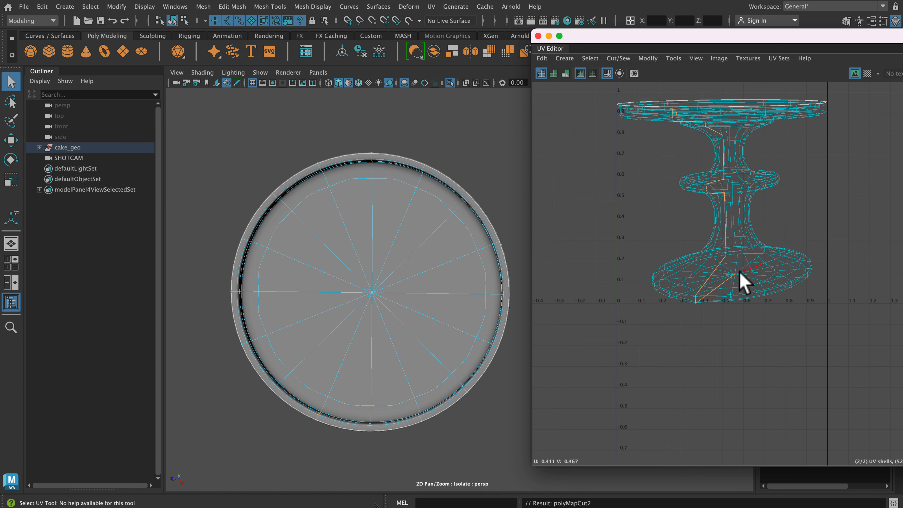
Select all of the cake stand's UV shells and unfold them
{"action": "right_click", "coordinate": [719, 147]}
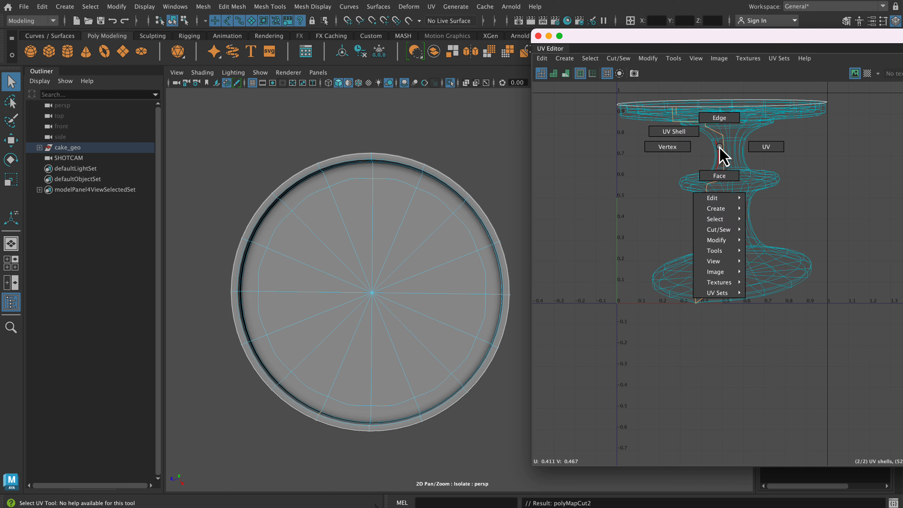
{"action": "right_click_drag", "start_coordinate": [719, 146], "coordinate": [690, 136]}
{"action": "left_click_drag", "start_coordinate": [610, 91], "coordinate": [799, 344]}
{"action": "left_click", "coordinate": [642, 59]}
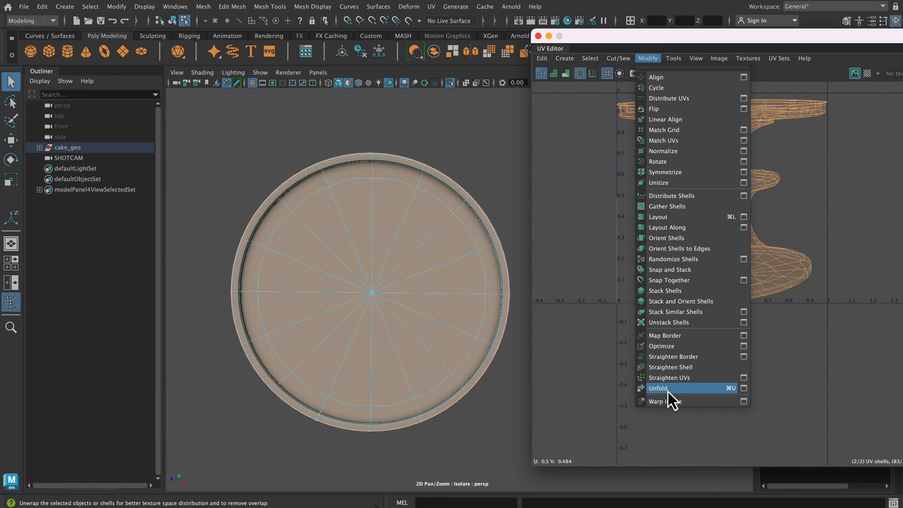
{"action": "left_click", "coordinate": [668, 390]}
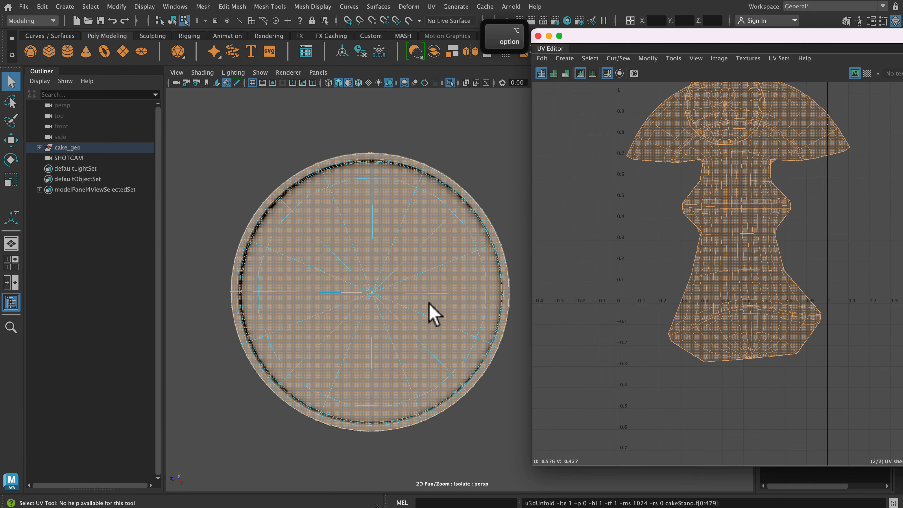
{"action": "left_click_drag", "start_coordinate": [428, 302], "coordinate": [424, 272], "text": "alt"}
{"action": "middle_click_drag", "start_coordinate": [423, 273], "coordinate": [372, 377], "text": "alt"}
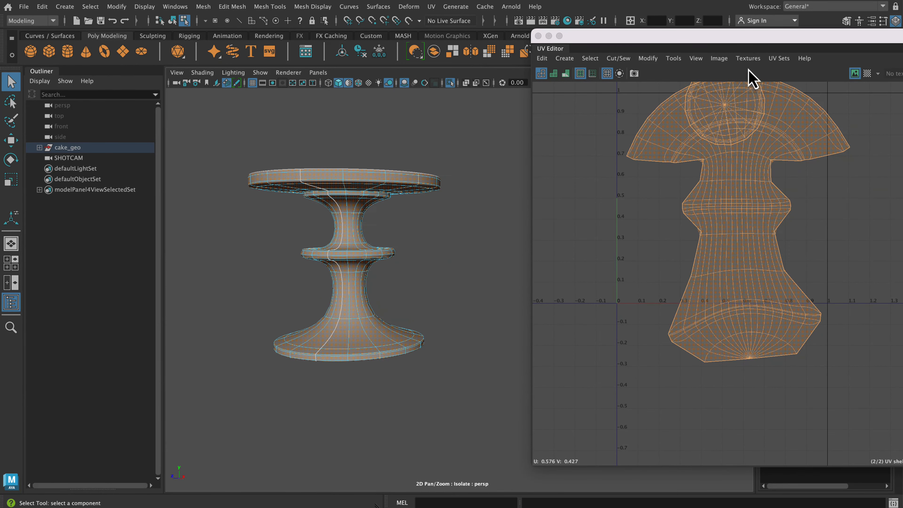
{"action": "middle_click_drag", "start_coordinate": [798, 225], "coordinate": [769, 268], "text": "alt"}
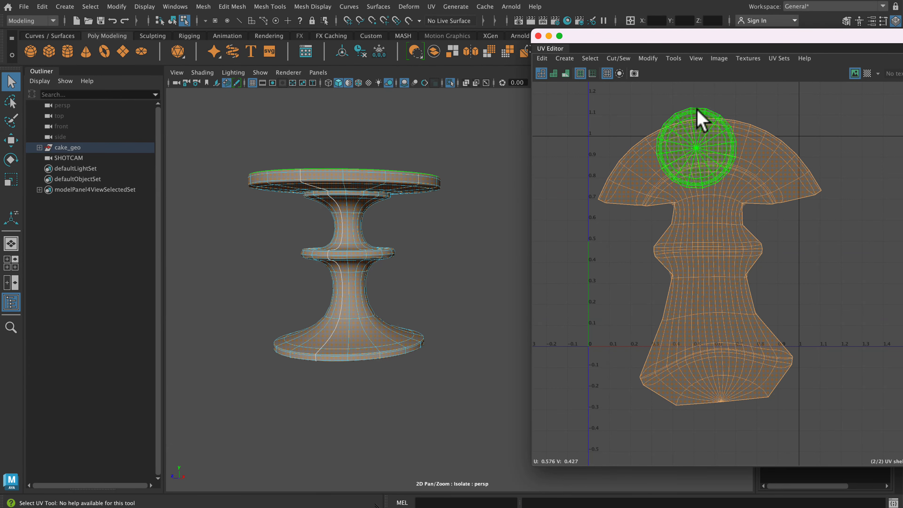
{"action": "left_click", "coordinate": [722, 140], "text": "shift"}
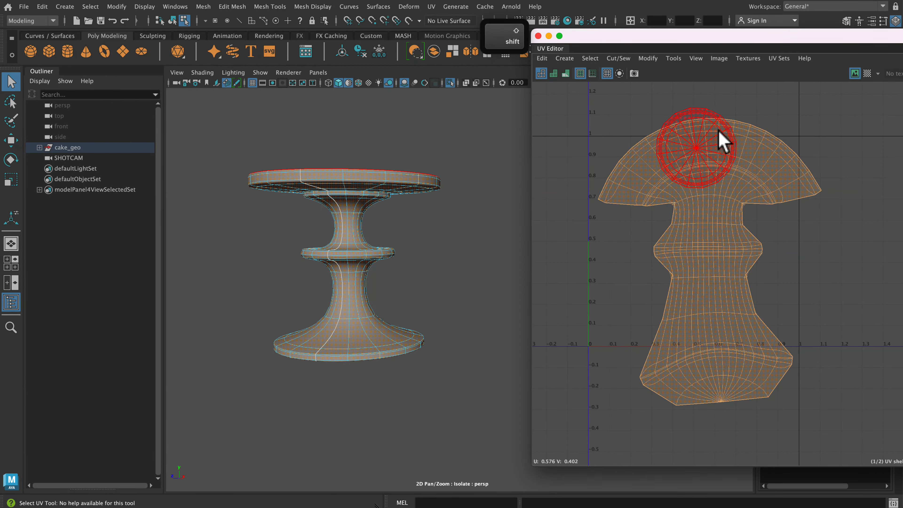
{"action": "left_click", "coordinate": [718, 130], "text": "shift"}
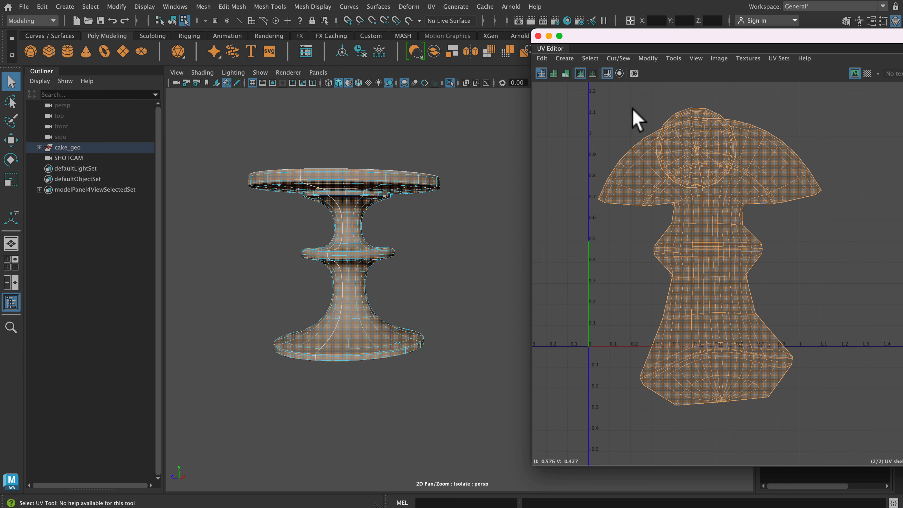
Close the UV Editor, clear the selection and turn off isolation to show the full cake model again
{"action": "left_click", "coordinate": [538, 36]}
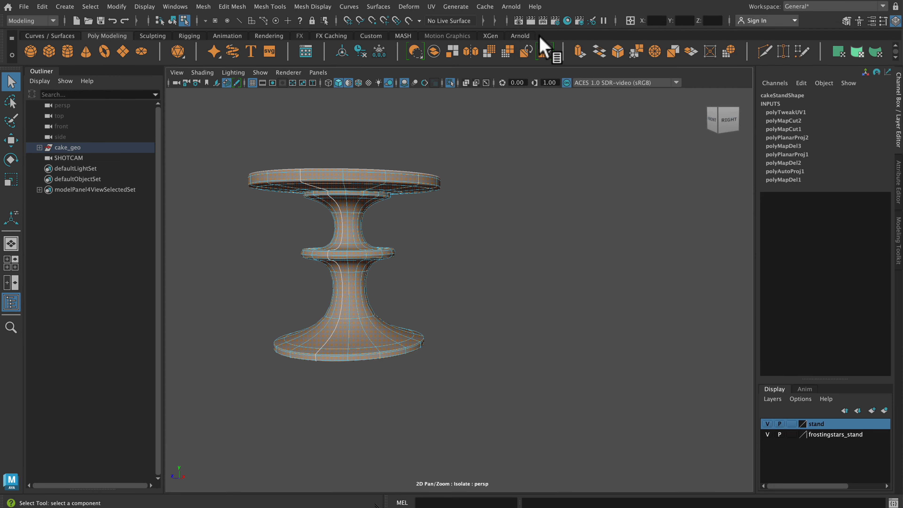
{"action": "left_click", "coordinate": [432, 6]}
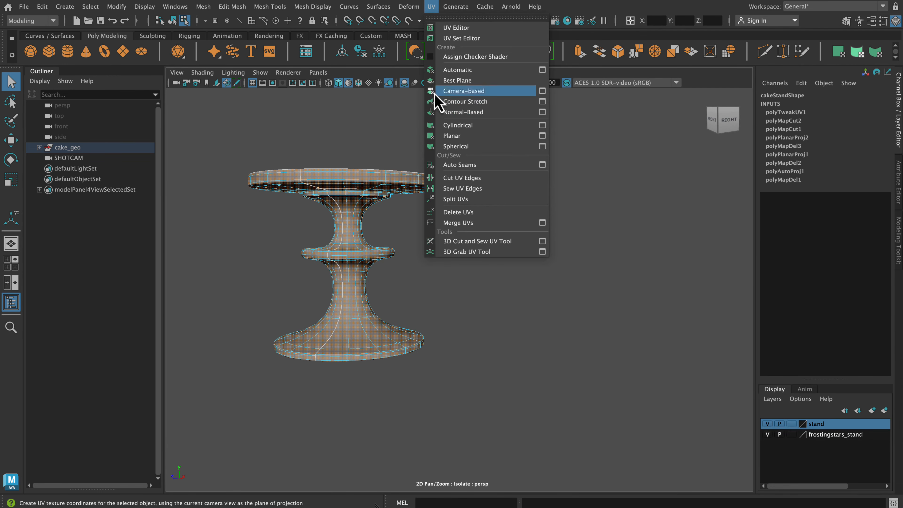
{"action": "left_click", "coordinate": [373, 125]}
{"action": "left_click", "coordinate": [450, 83]}
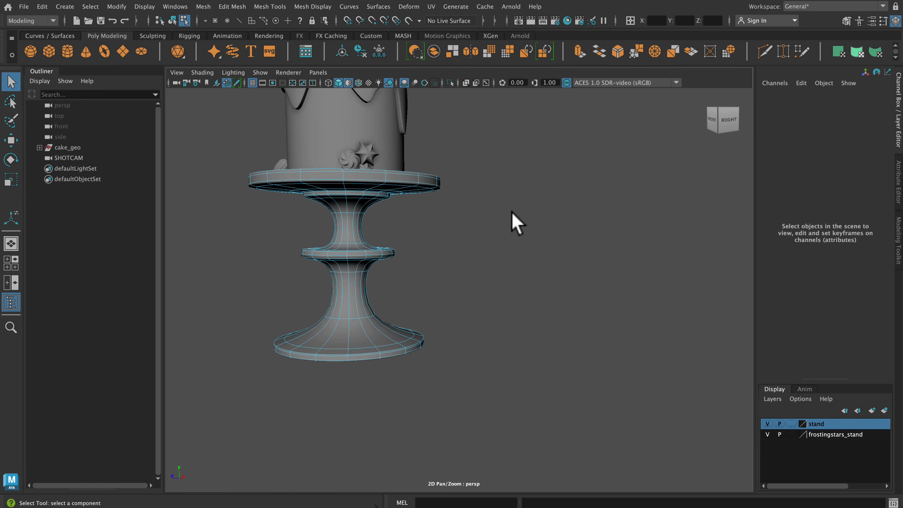
{"action": "left_click_drag", "start_coordinate": [569, 253], "coordinate": [584, 259], "text": "alt"}
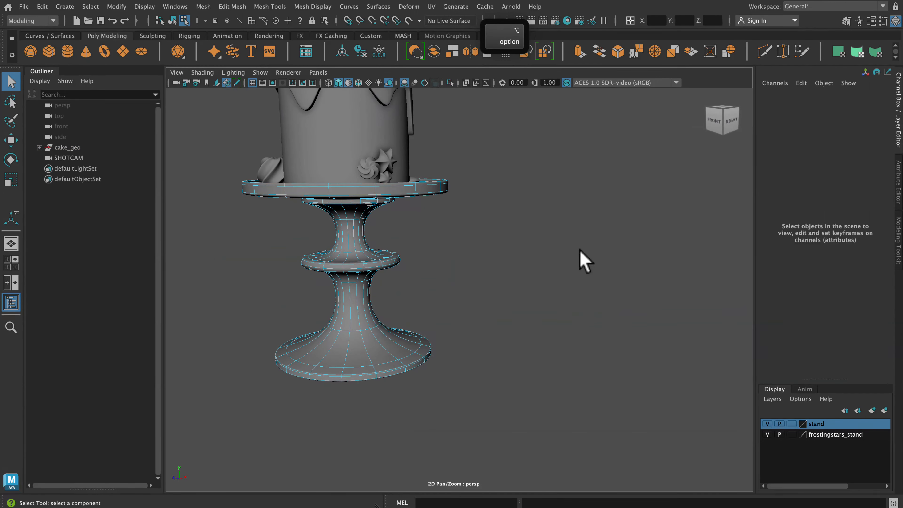
Select the cake stand, cake and frosting together as objects and show their combined UVs in the UV Editor beside the model
{"action": "right_click_drag", "start_coordinate": [346, 193], "coordinate": [390, 175]}
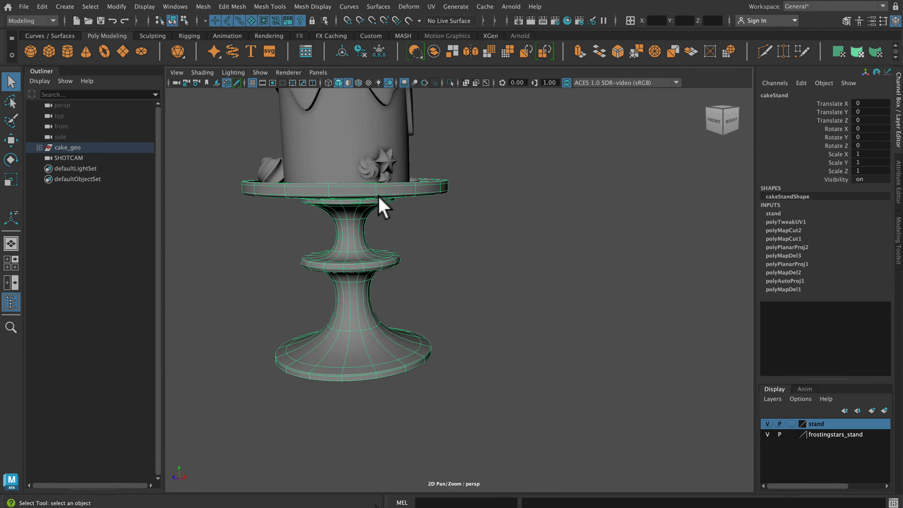
{"action": "left_click", "coordinate": [393, 143], "text": "shift"}
{"action": "scroll", "coordinate": [505, 179], "scroll_direction": "down", "scroll_amount": 2}
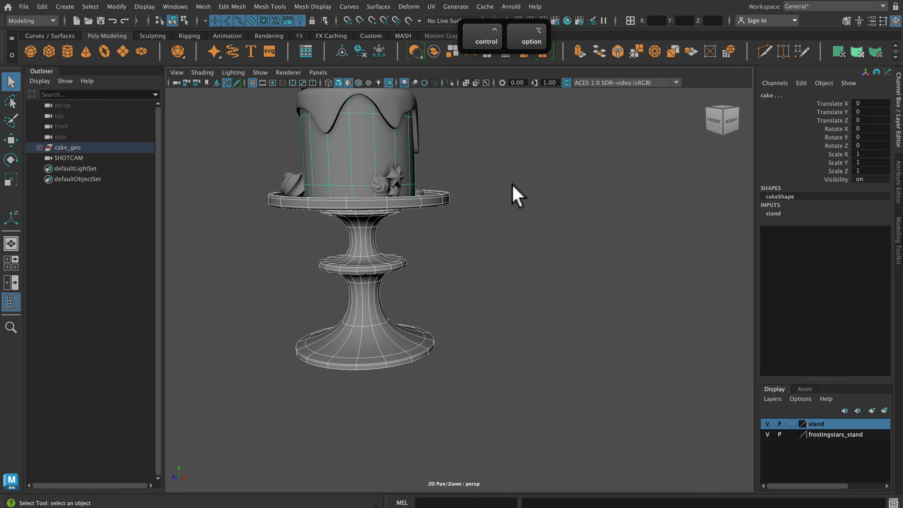
{"action": "middle_click_drag", "start_coordinate": [513, 184], "coordinate": [524, 233], "text": "ctrl+alt"}
{"action": "left_click", "coordinate": [402, 163], "text": "shift"}
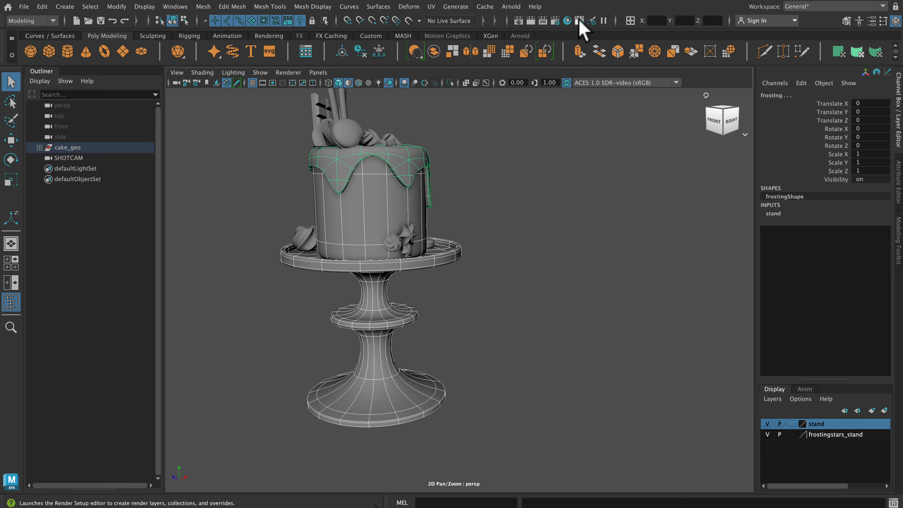
{"action": "left_click", "coordinate": [434, 8]}
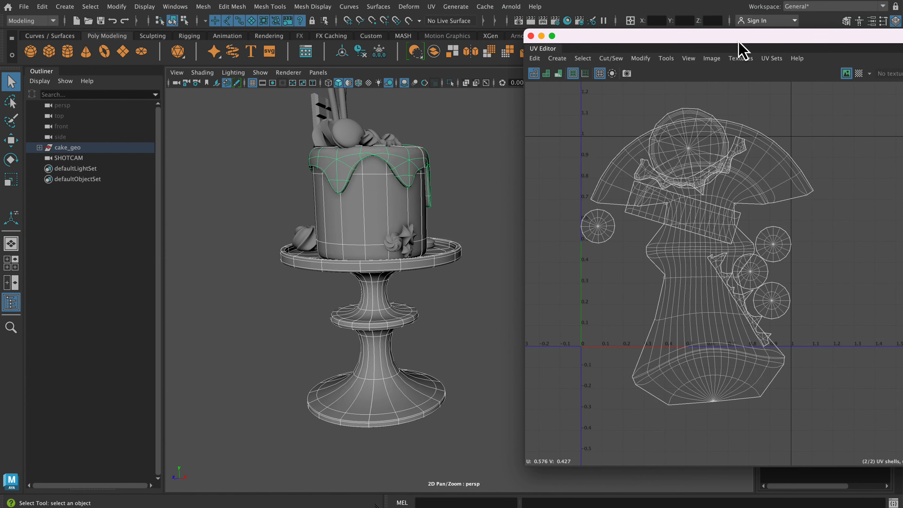
{"action": "left_click_drag", "start_coordinate": [740, 42], "coordinate": [700, 46]}
{"action": "left_click_drag", "start_coordinate": [540, 107], "coordinate": [573, 147]}
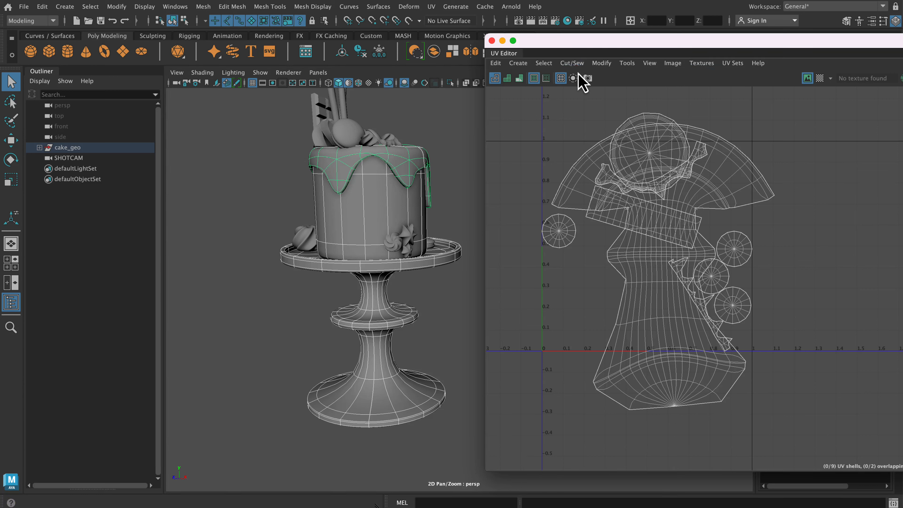
Select all UV shells of the stand, cake and frosting and lay them out automatically without overlaps
{"action": "right_click_drag", "start_coordinate": [608, 127], "coordinate": [584, 115]}
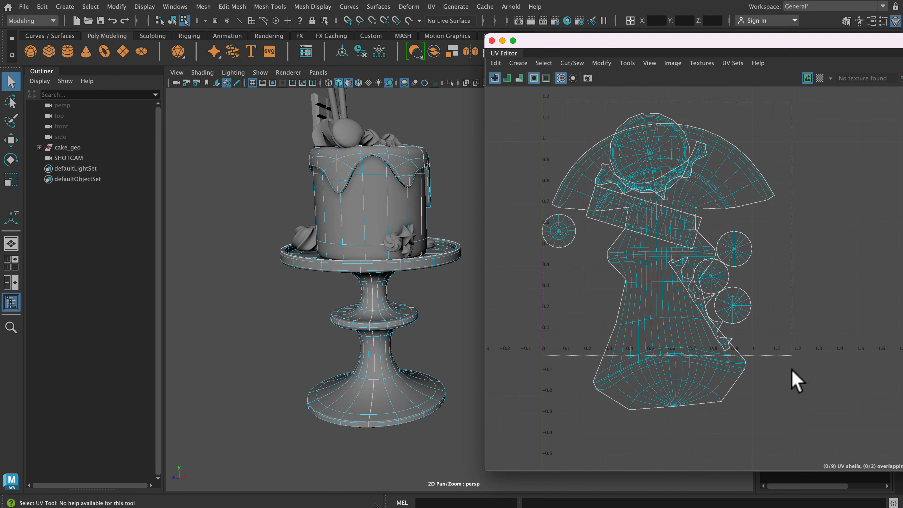
{"action": "left_click_drag", "start_coordinate": [792, 369], "coordinate": [781, 426]}
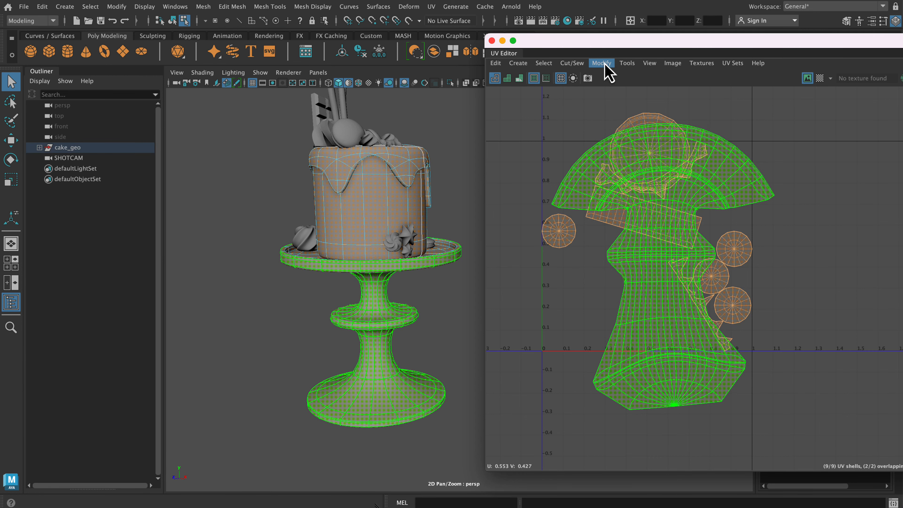
{"action": "left_click", "coordinate": [605, 66]}
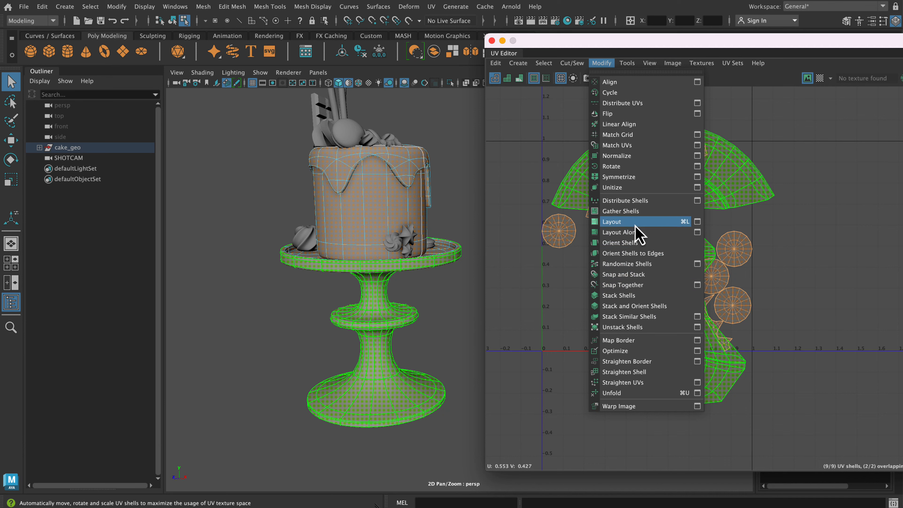
{"action": "left_click", "coordinate": [626, 222]}
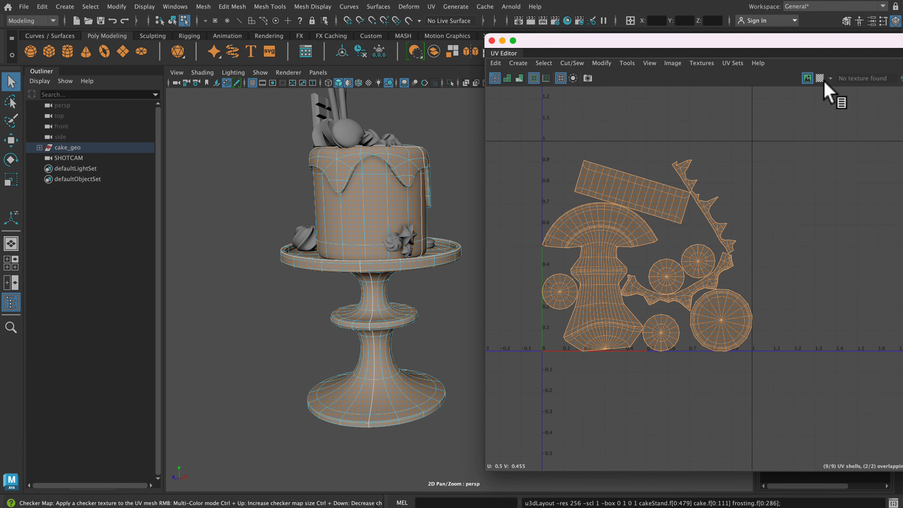
Scale all the shells down very slightly inside UV tile 1001, using the checker map as a temporary reference
{"action": "left_click", "coordinate": [820, 78]}
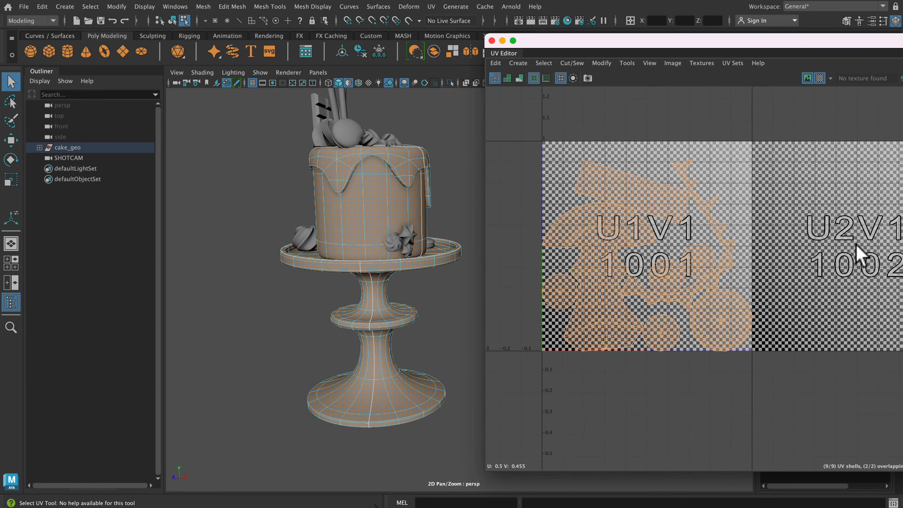
{"action": "key", "text": "r"}
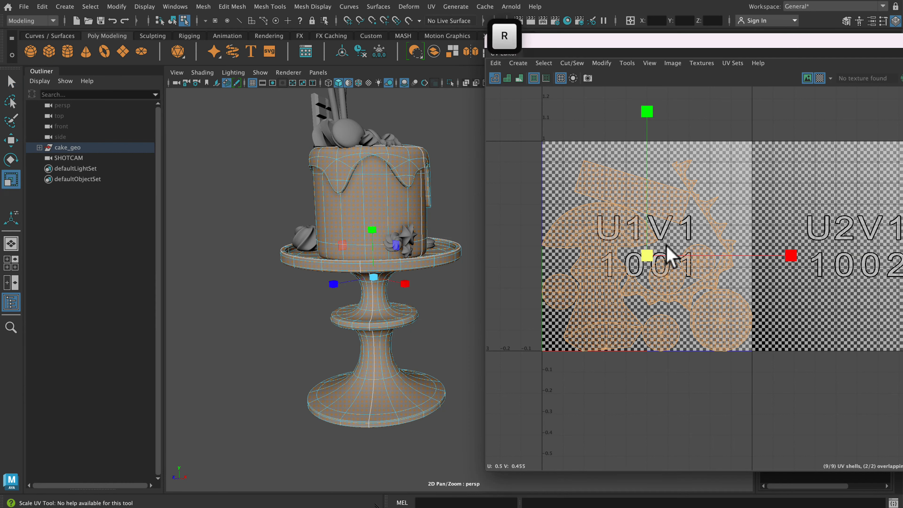
{"action": "left_click_drag", "start_coordinate": [646, 252], "coordinate": [644, 254]}
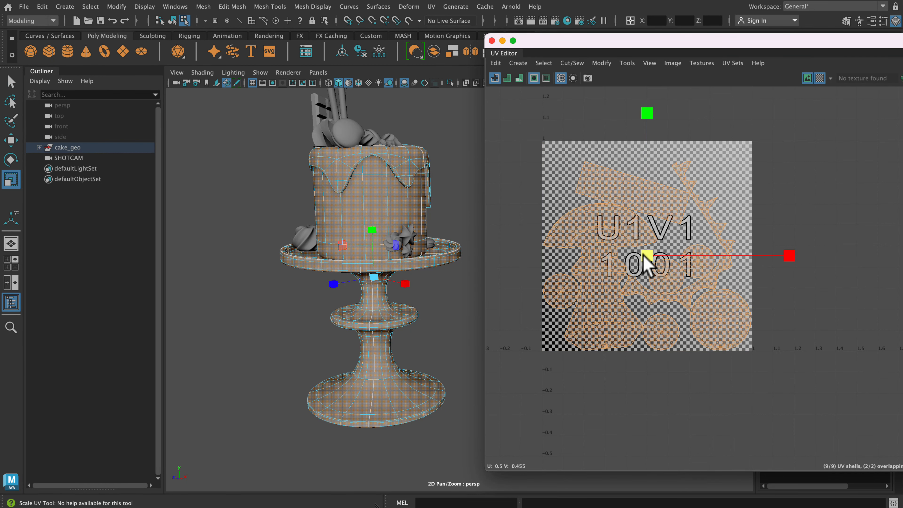
{"action": "left_click", "coordinate": [821, 78]}
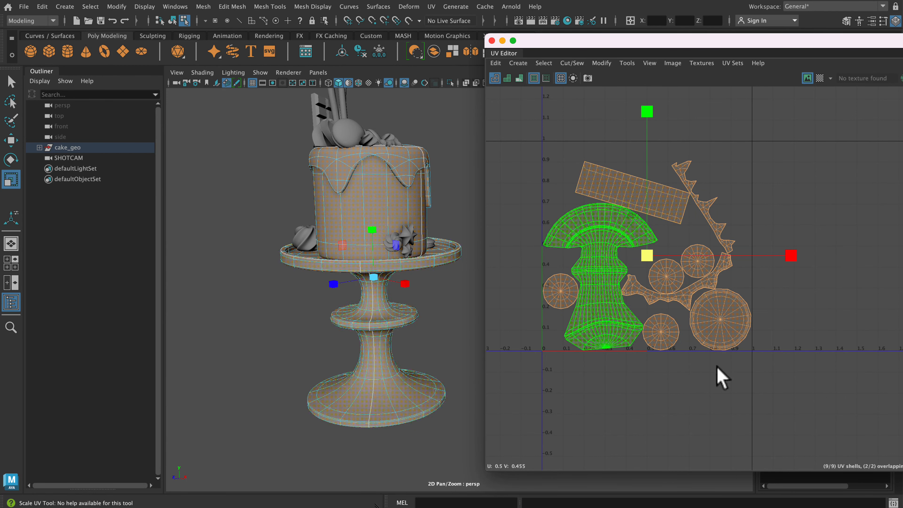
Show the model's material colours in the viewport and turn the checker map back on
{"action": "middle_click_drag", "start_coordinate": [443, 335], "coordinate": [386, 328], "text": "alt"}
{"action": "left_click", "coordinate": [379, 83]}
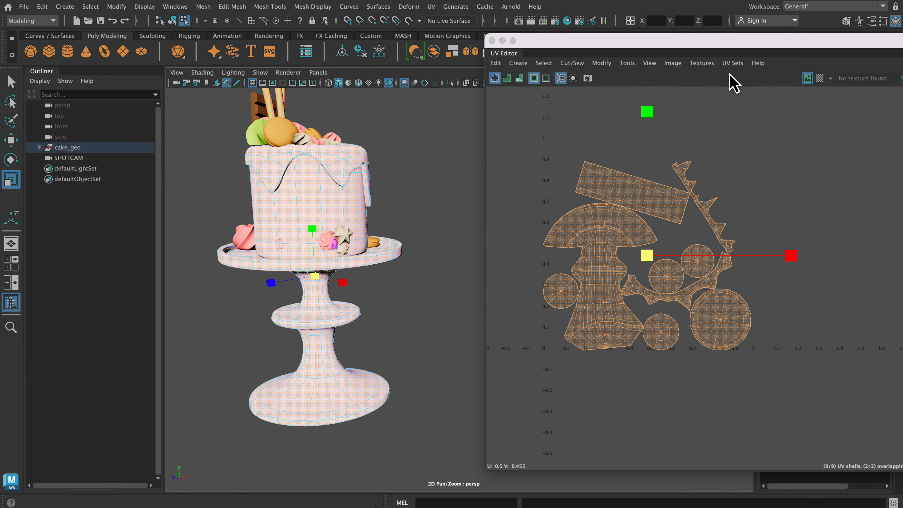
{"action": "left_click", "coordinate": [820, 78]}
{"action": "left_click", "coordinate": [579, 188]}
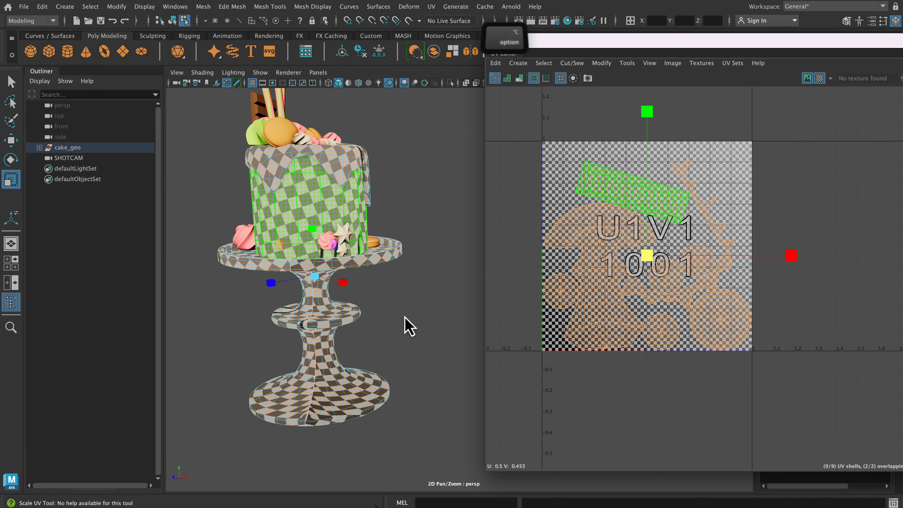
Examine the checker pattern on the cake, frosting and stand from several sides, clearing the UV selection for a better look
{"action": "left_click_drag", "start_coordinate": [429, 326], "coordinate": [373, 325], "text": "alt"}
{"action": "middle_click_drag", "start_coordinate": [374, 326], "coordinate": [301, 370], "text": "alt"}
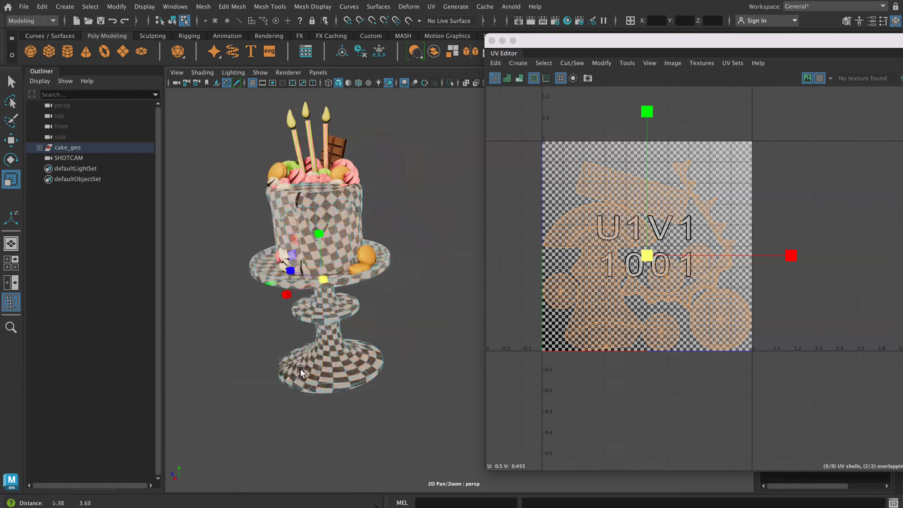
{"action": "left_click_drag", "start_coordinate": [412, 334], "coordinate": [369, 335], "text": "alt"}
{"action": "middle_click_drag", "start_coordinate": [399, 318], "coordinate": [171, 409], "text": "alt"}
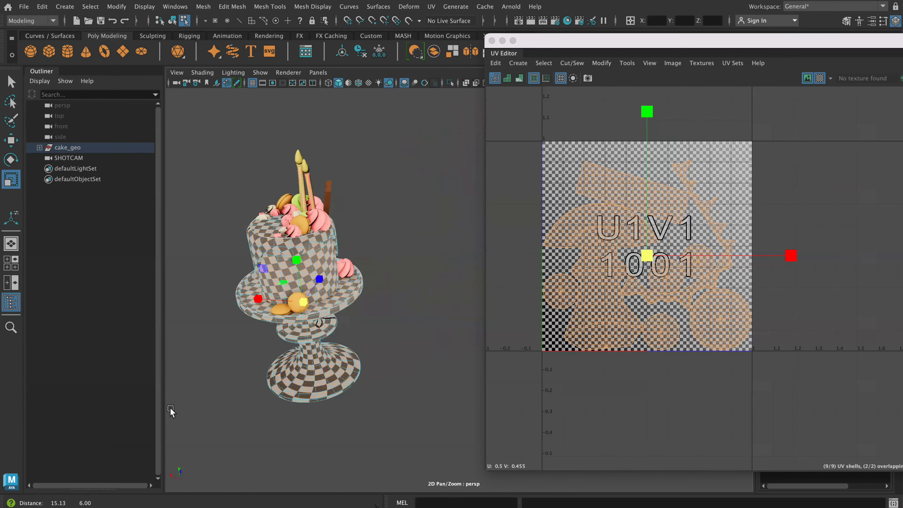
{"action": "right_click_drag", "start_coordinate": [363, 357], "coordinate": [435, 415], "text": "alt"}
{"action": "middle_click_drag", "start_coordinate": [358, 324], "coordinate": [412, 281], "text": "alt"}
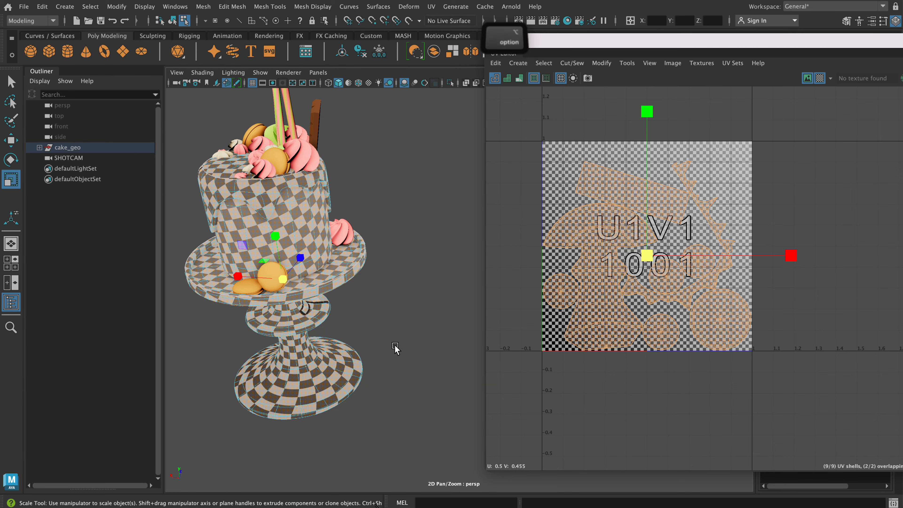
{"action": "left_click_drag", "start_coordinate": [392, 344], "coordinate": [408, 337], "text": "alt"}
{"action": "middle_click_drag", "start_coordinate": [409, 337], "coordinate": [505, 288], "text": "alt"}
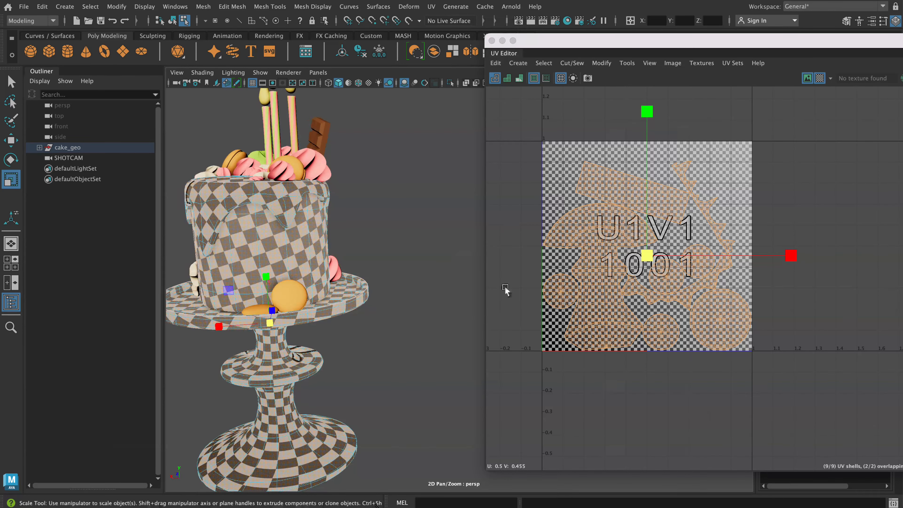
{"action": "middle_click_drag", "start_coordinate": [447, 314], "coordinate": [499, 265], "text": "alt"}
{"action": "right_click_drag", "start_coordinate": [457, 304], "coordinate": [454, 276], "text": "alt"}
{"action": "mouse_move", "coordinate": [450, 309]}
{"action": "left_mouse_down", "text": "alt"}
{"action": "mouse_move", "coordinate": [429, 309]}
{"action": "mouse_move", "coordinate": [454, 315]}
{"action": "left_mouse_up", "text": "alt"}
{"action": "middle_click_drag", "start_coordinate": [454, 316], "coordinate": [462, 356], "text": "alt"}
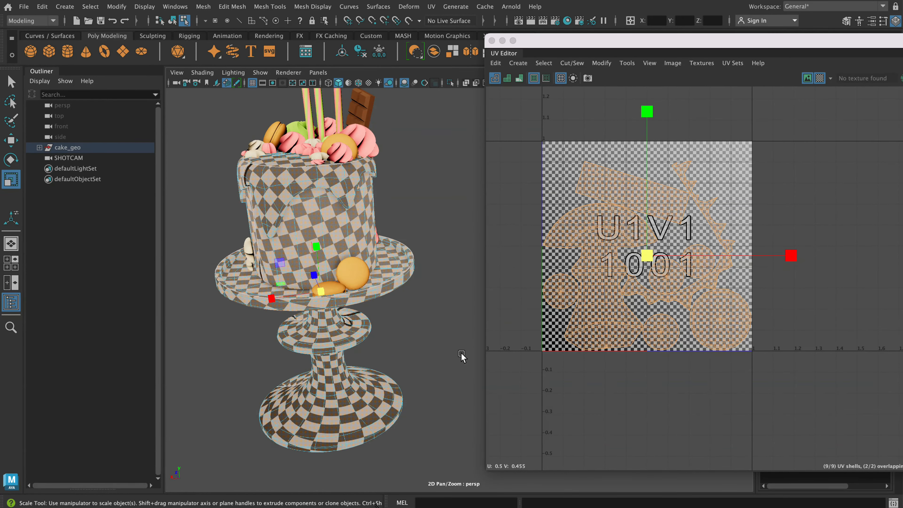
{"action": "left_click", "coordinate": [469, 346]}
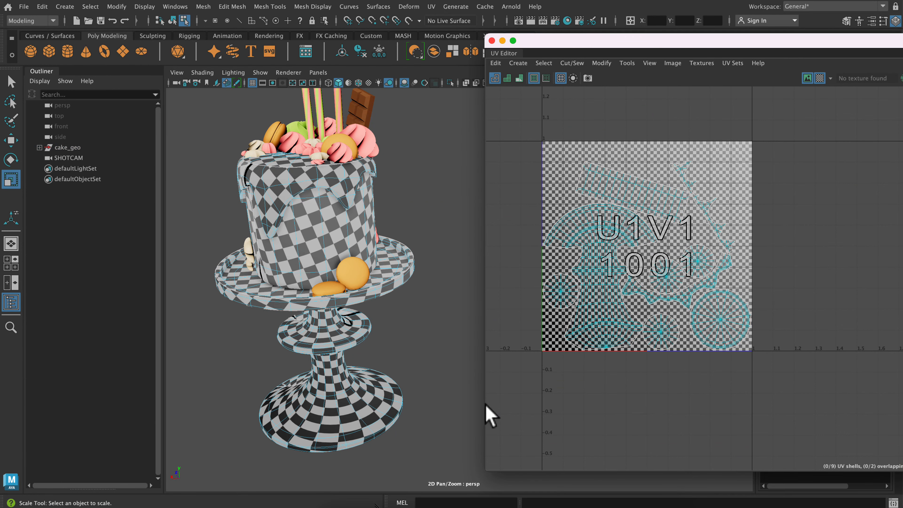
{"action": "middle_click_drag", "start_coordinate": [414, 343], "coordinate": [424, 410], "text": "alt"}
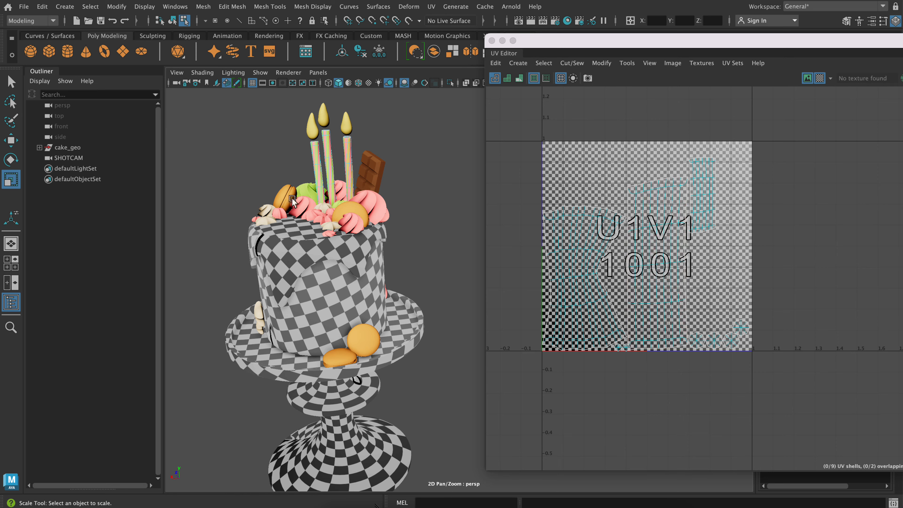
{"action": "left_click_drag", "start_coordinate": [292, 198], "coordinate": [377, 185], "text": "alt"}
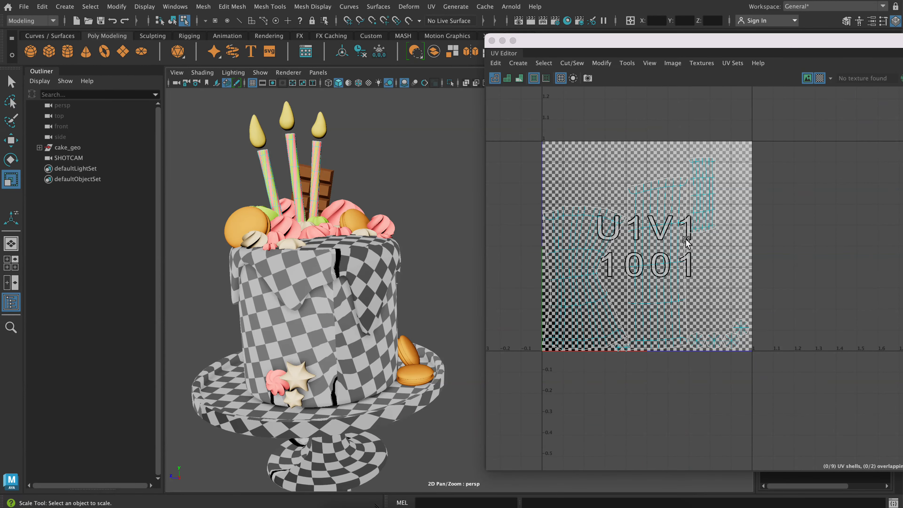
Select all of the candles' UV shells and scale them down uniformly to about a third of their size
{"action": "scroll", "coordinate": [686, 242], "scroll_direction": "up", "scroll_amount": 3}
{"action": "scroll", "coordinate": [539, 170], "scroll_direction": "down", "scroll_amount": 2}
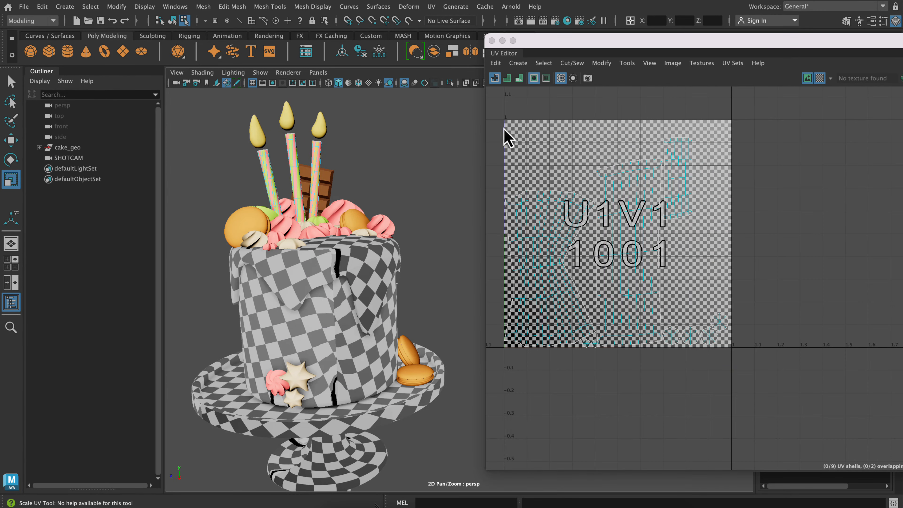
{"action": "left_click_drag", "start_coordinate": [502, 128], "coordinate": [735, 385]}
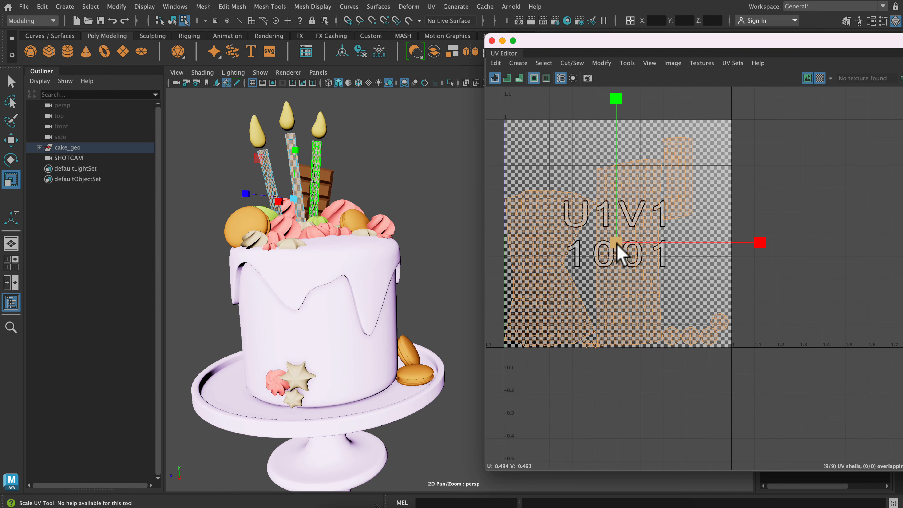
{"action": "left_click_drag", "start_coordinate": [617, 249], "coordinate": [541, 61]}
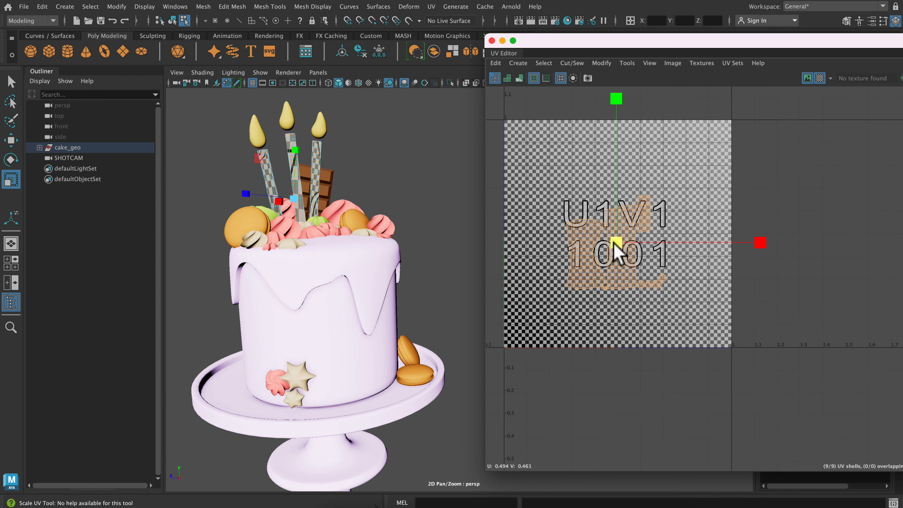
{"action": "left_click_drag", "start_coordinate": [614, 244], "coordinate": [576, 139]}
Move the candles' shells up toward the top edge of the UV tile and turn off the checker map
{"action": "key", "text": "w"}
{"action": "left_click_drag", "start_coordinate": [619, 224], "coordinate": [632, 141]}
{"action": "left_click", "coordinate": [820, 78]}
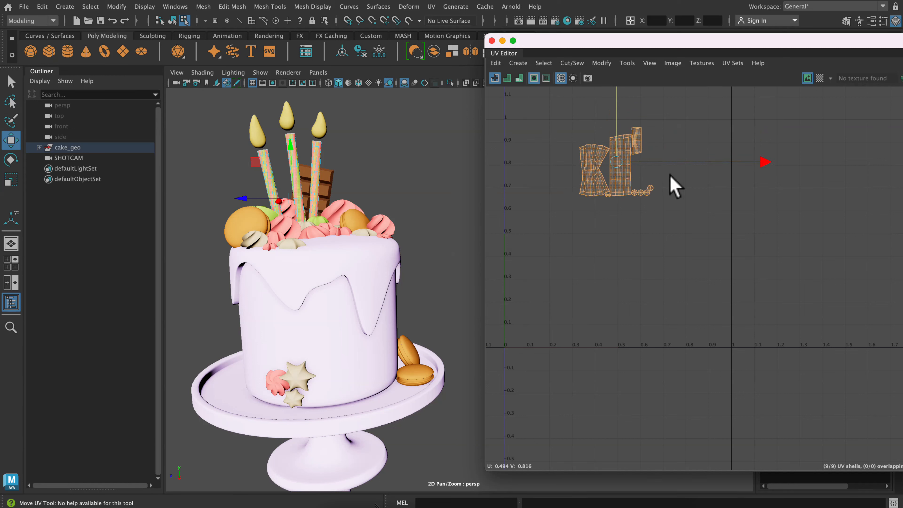
Place the candles' small round shells above the larger ones and shift the whole group toward the UV tile's top-right corner
{"action": "left_click_drag", "start_coordinate": [675, 185], "coordinate": [632, 216]}
{"action": "left_click_drag", "start_coordinate": [668, 189], "coordinate": [571, 223]}
{"action": "left_click_drag", "start_coordinate": [659, 168], "coordinate": [746, 183]}
Scale the candles' shells down further and move the small rectangular shell to the left side of the group
{"action": "key", "text": "r"}
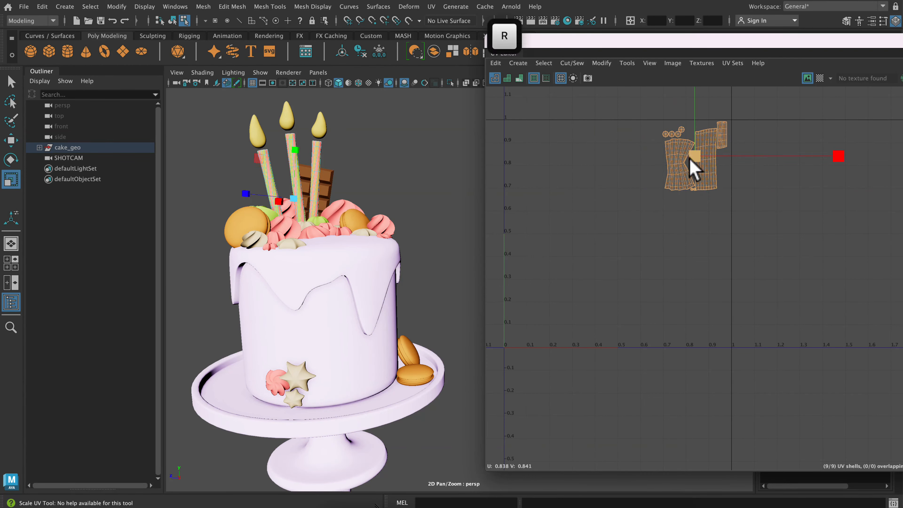
{"action": "left_click_drag", "start_coordinate": [693, 169], "coordinate": [656, 148]}
{"action": "key", "text": "w"}
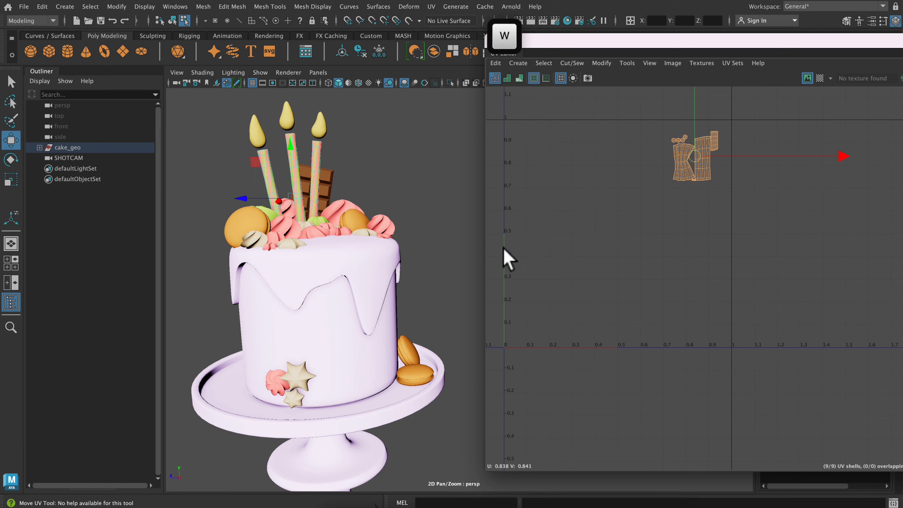
{"action": "left_click_drag", "start_coordinate": [728, 166], "coordinate": [706, 154]}
{"action": "left_click", "coordinate": [726, 142]}
{"action": "left_click_drag", "start_coordinate": [673, 114], "coordinate": [684, 152]}
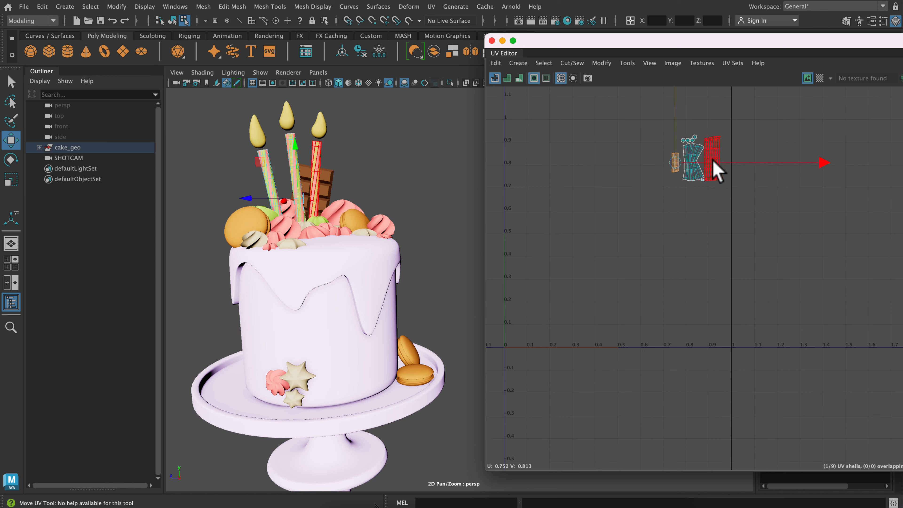
Shrink all the candles' shells slightly more, fit them into the UV tile's top-right corner, and close the UV Editor
{"action": "left_click_drag", "start_coordinate": [733, 119], "coordinate": [657, 191]}
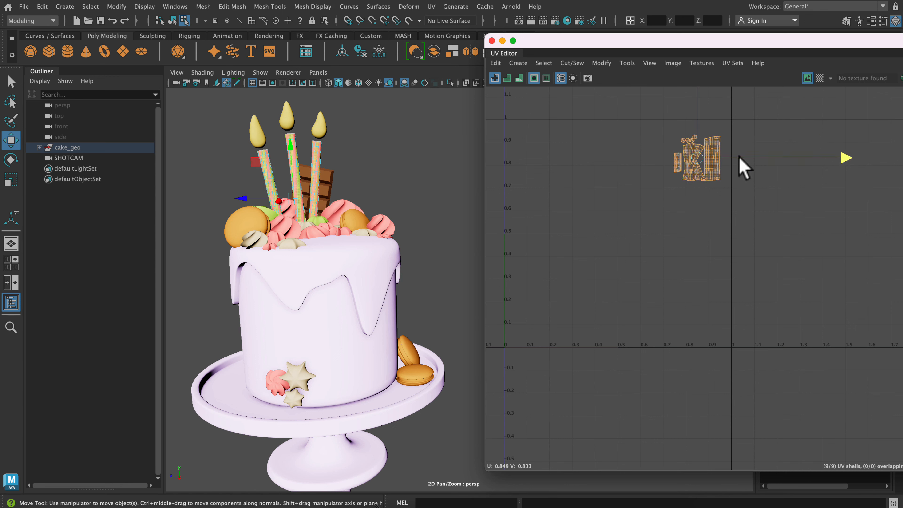
{"action": "left_click_drag", "start_coordinate": [740, 157], "coordinate": [748, 157]}
{"action": "left_click_drag", "start_coordinate": [708, 134], "coordinate": [676, 135]}
{"action": "key", "text": "r"}
{"action": "key", "text": "w"}
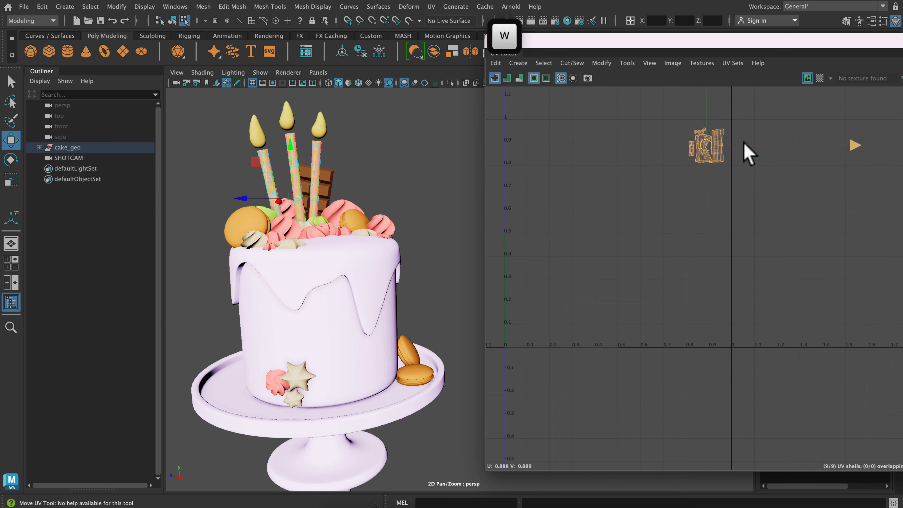
{"action": "left_click_drag", "start_coordinate": [746, 147], "coordinate": [752, 151]}
{"action": "left_click_drag", "start_coordinate": [716, 123], "coordinate": [711, 118]}
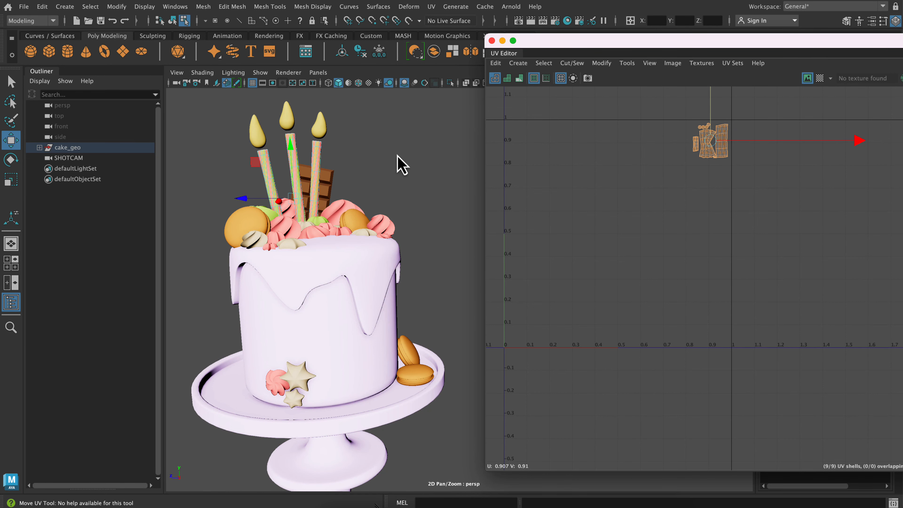
{"action": "left_click", "coordinate": [662, 143]}
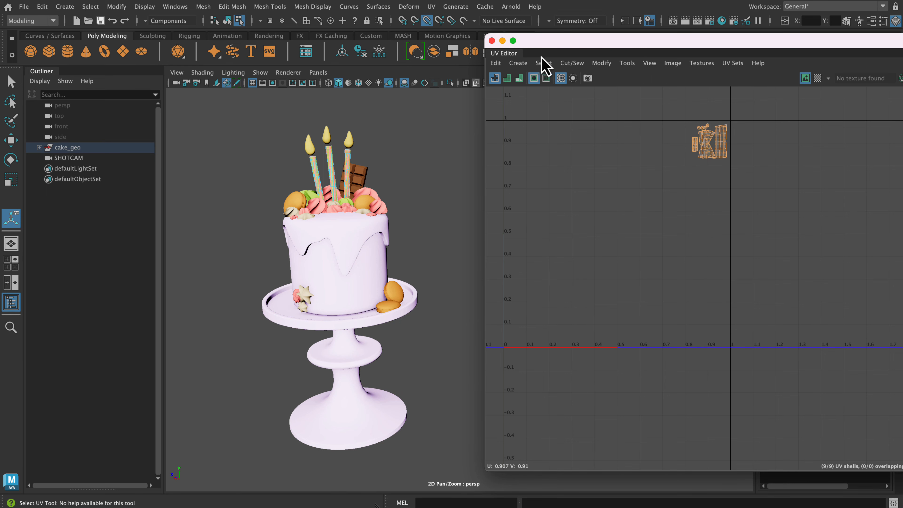
{"action": "left_click", "coordinate": [492, 40]}
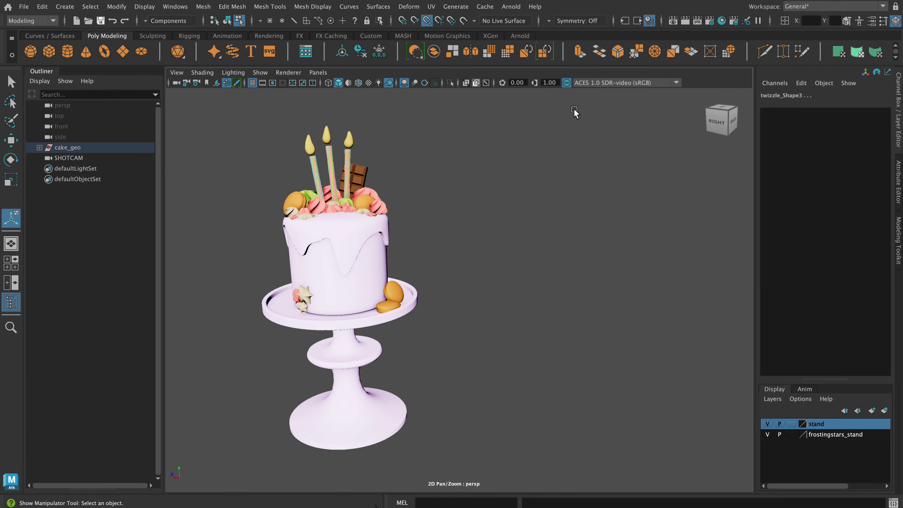
Rename the cake_geo group to cake_geo_original
{"action": "left_click", "coordinate": [89, 147]}
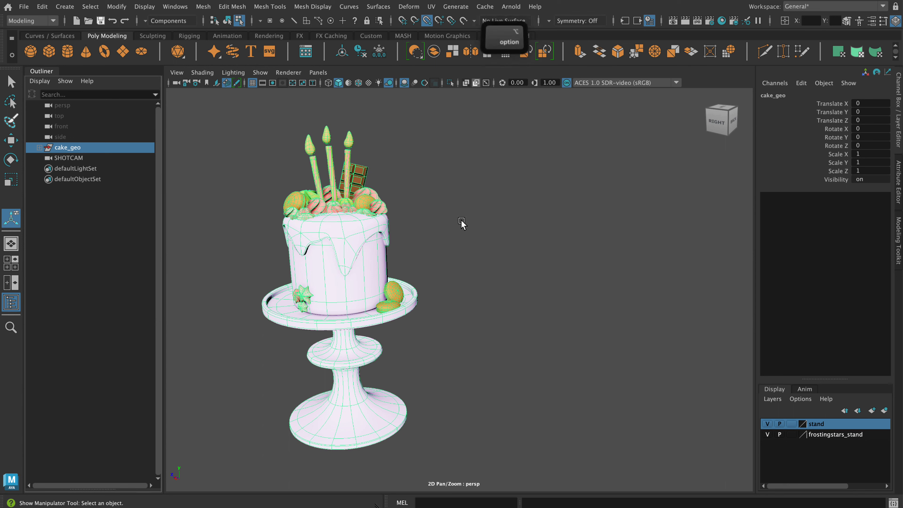
{"action": "left_click_drag", "start_coordinate": [413, 225], "coordinate": [579, 233], "text": "alt"}
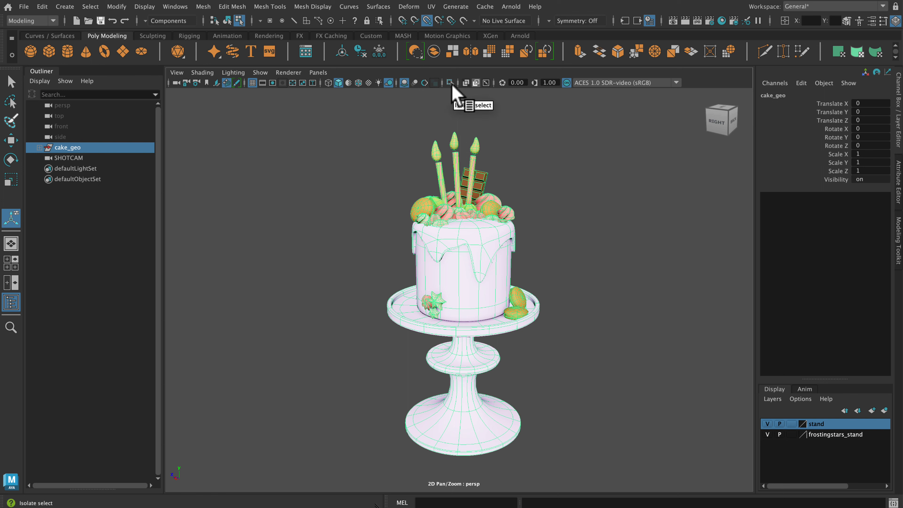
{"action": "right_click_drag", "start_coordinate": [624, 319], "coordinate": [636, 366], "text": "alt"}
{"action": "middle_click_drag", "start_coordinate": [637, 338], "coordinate": [638, 362], "text": "alt"}
{"action": "scroll", "coordinate": [637, 362], "scroll_direction": "down", "scroll_amount": 1}
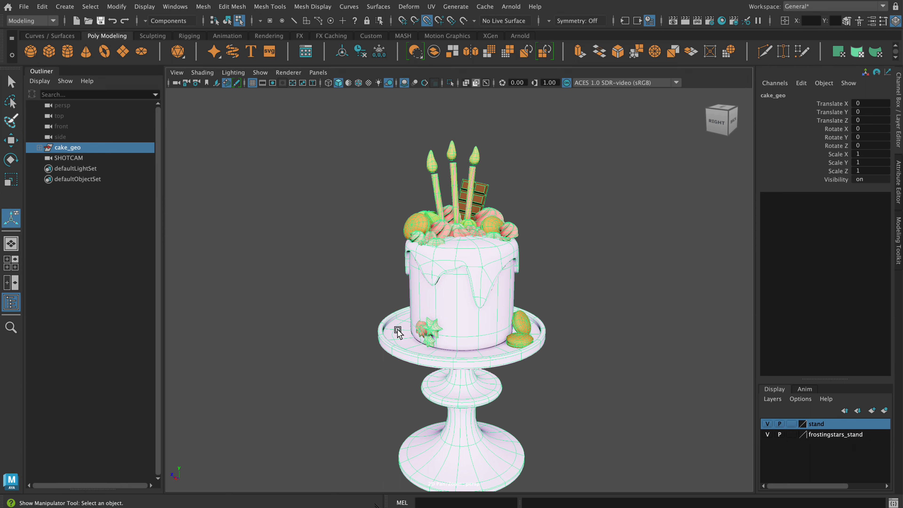
{"action": "right_click", "coordinate": [67, 151]}
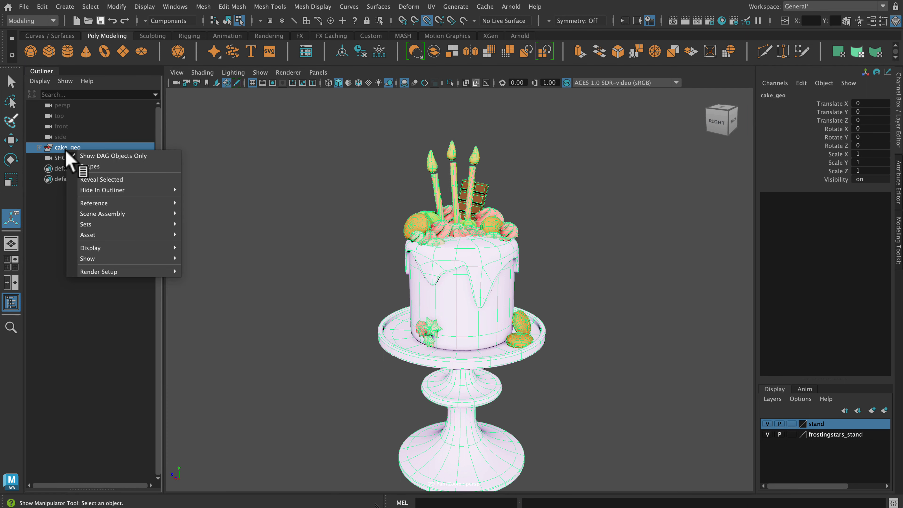
{"action": "left_click", "coordinate": [64, 154]}
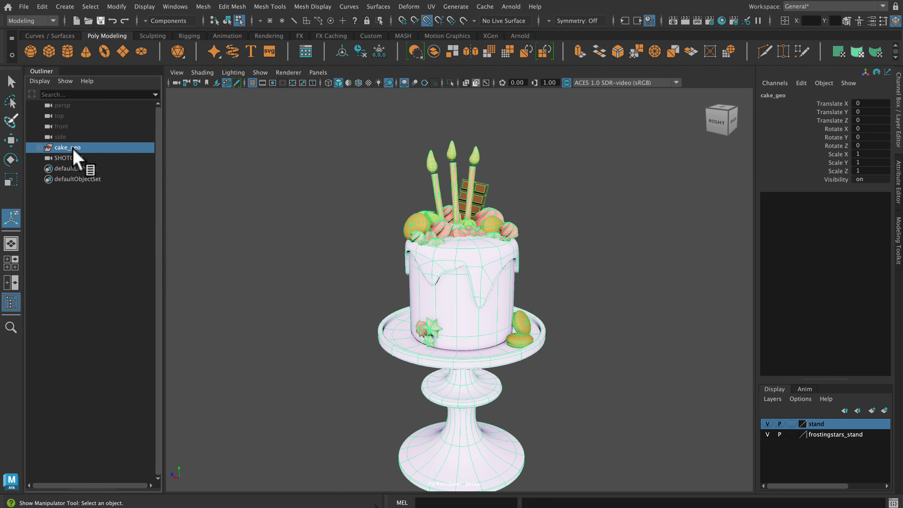
{"action": "double_click", "coordinate": [73, 148]}
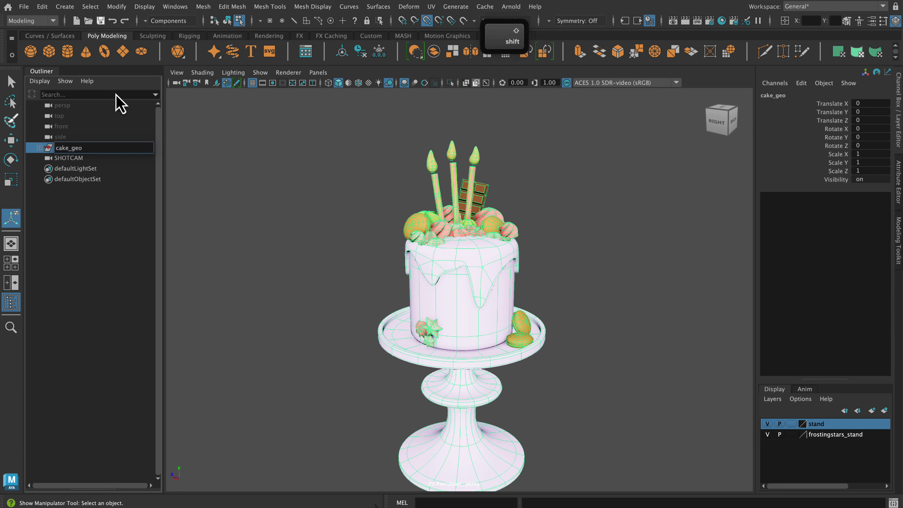
{"action": "type", "text": "_original"}
{"action": "key", "text": "Return"}
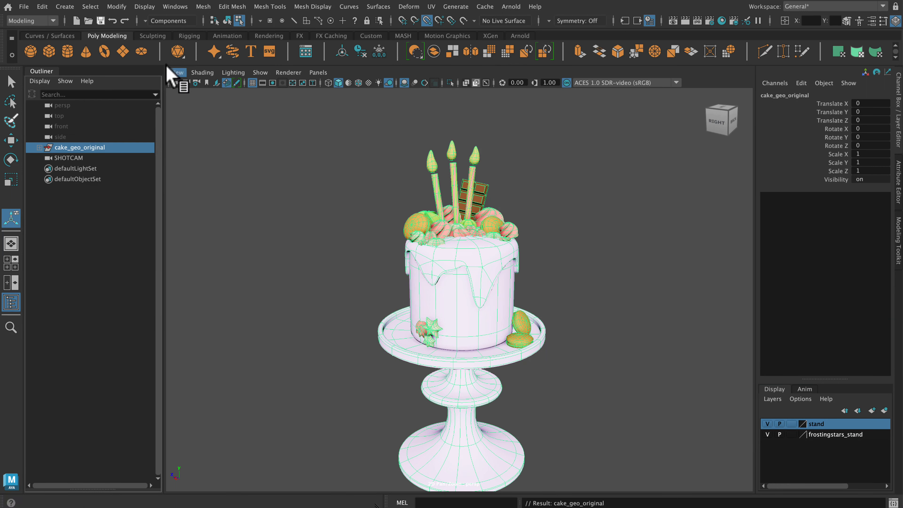
Duplicate the cake_geo_original group and hide the original
{"action": "left_click", "coordinate": [42, 7]}
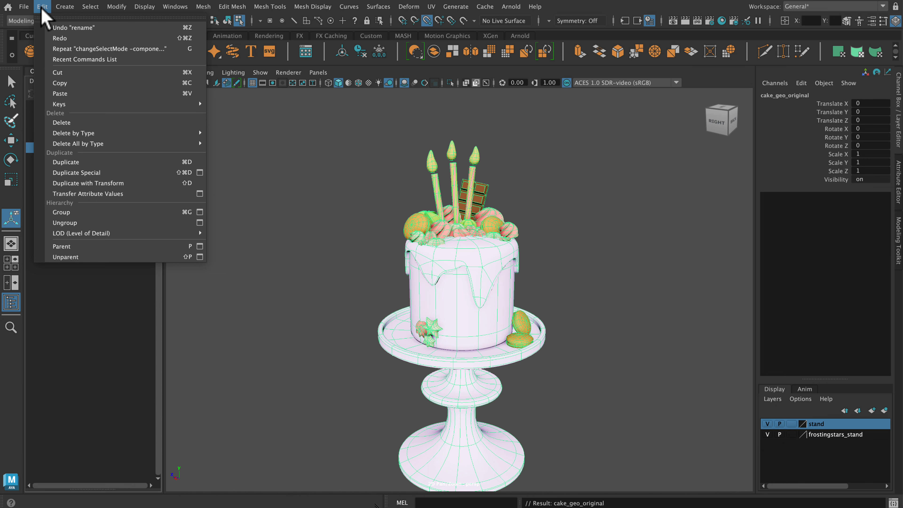
{"action": "left_click", "coordinate": [54, 164]}
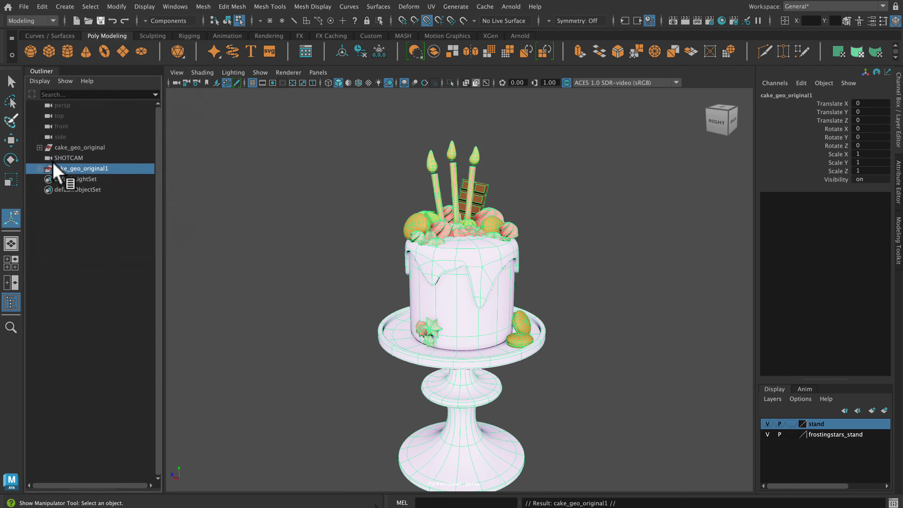
{"action": "left_click", "coordinate": [61, 147]}
{"action": "left_click_drag", "start_coordinate": [42, 149], "coordinate": [79, 150]}
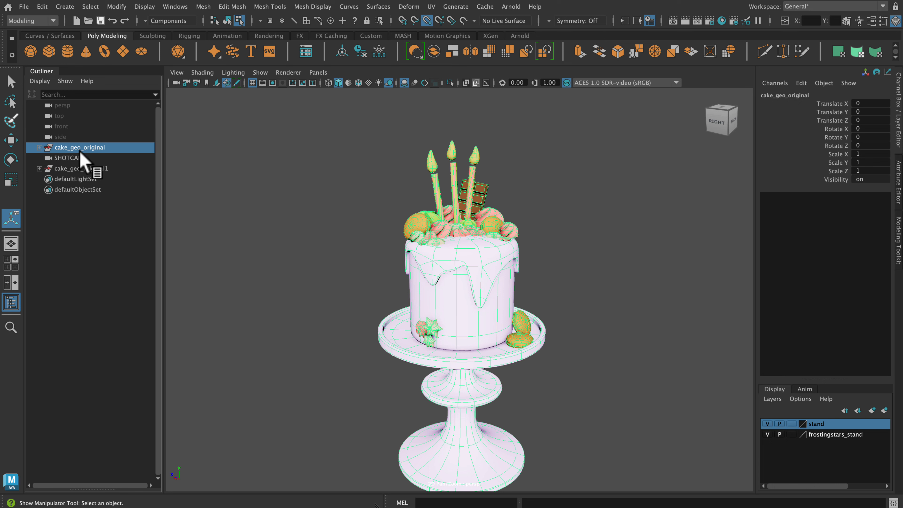
{"action": "left_click", "coordinate": [144, 7]}
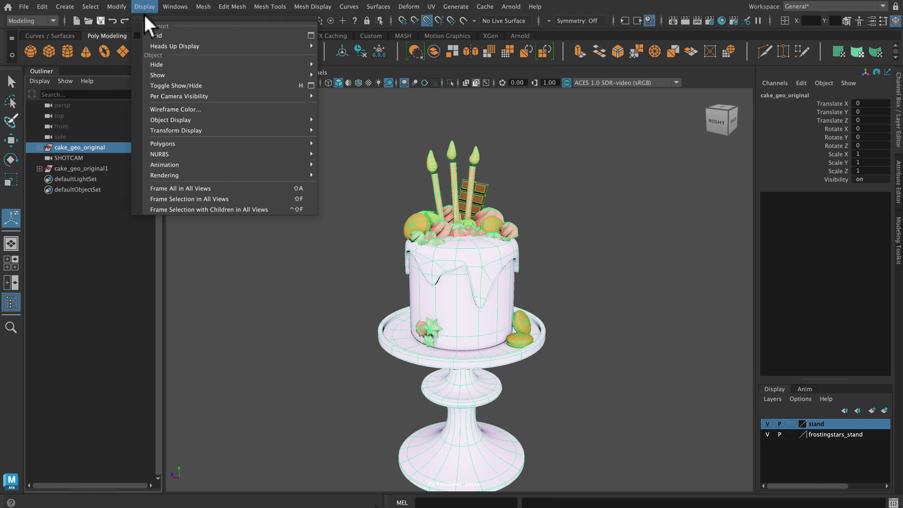
{"action": "mouse_move", "coordinate": [147, 66]}
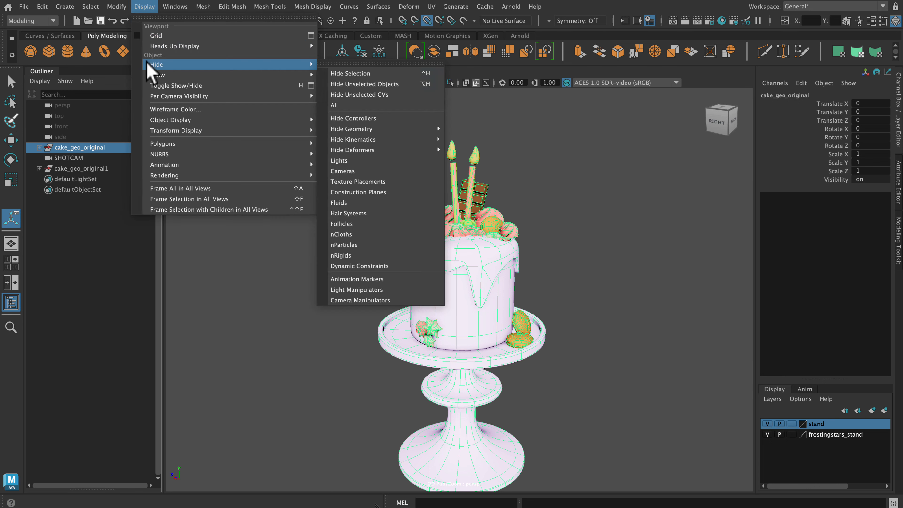
{"action": "left_click", "coordinate": [336, 74]}
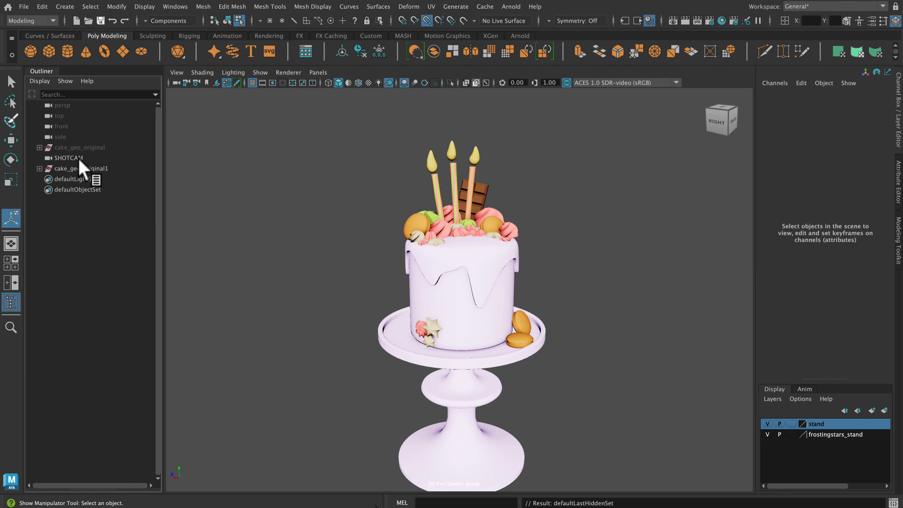
Rename the duplicated cake group to cake_geo_low
{"action": "left_click_drag", "start_coordinate": [81, 168], "coordinate": [100, 170]}
{"action": "double_click", "coordinate": [101, 169]}
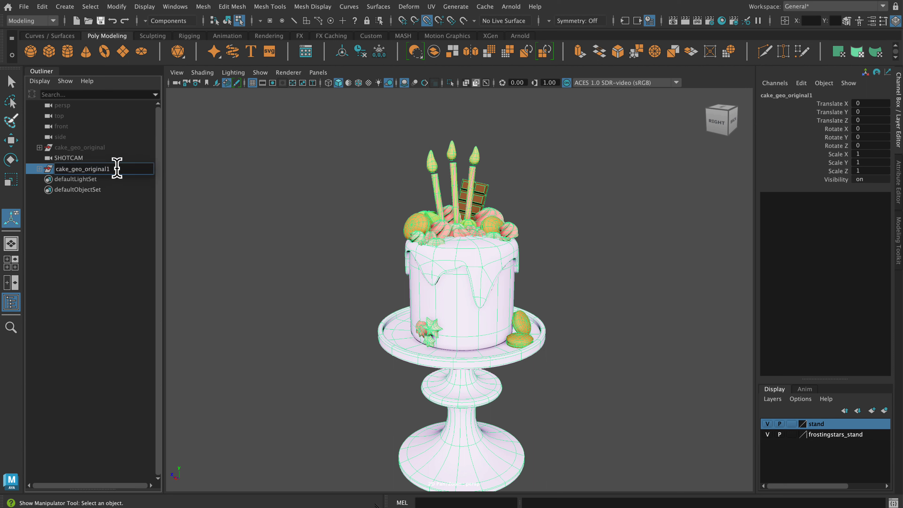
{"action": "key", "text": "BackSpace"}
{"action": "key", "text": "BackSpace"}
{"action": "key", "text": "BackSpace"}
{"action": "type", "text": "low"}
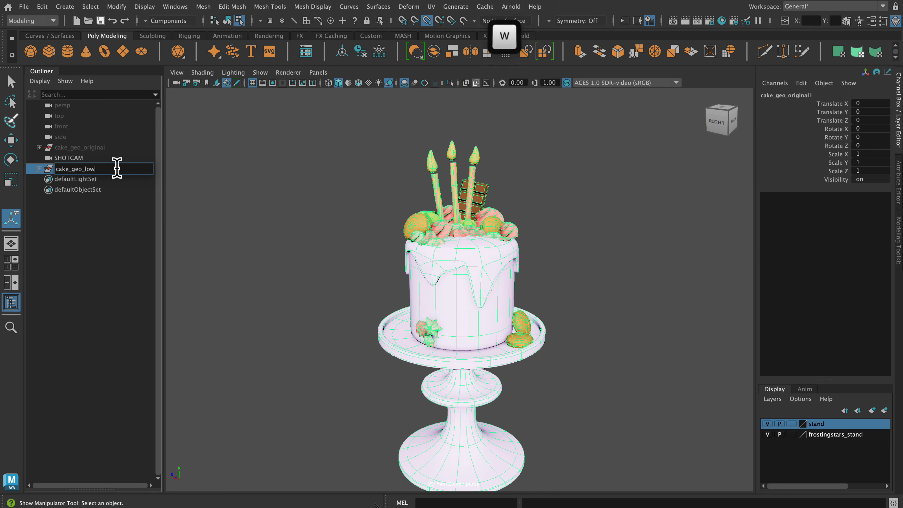
{"action": "key", "text": "Return"}
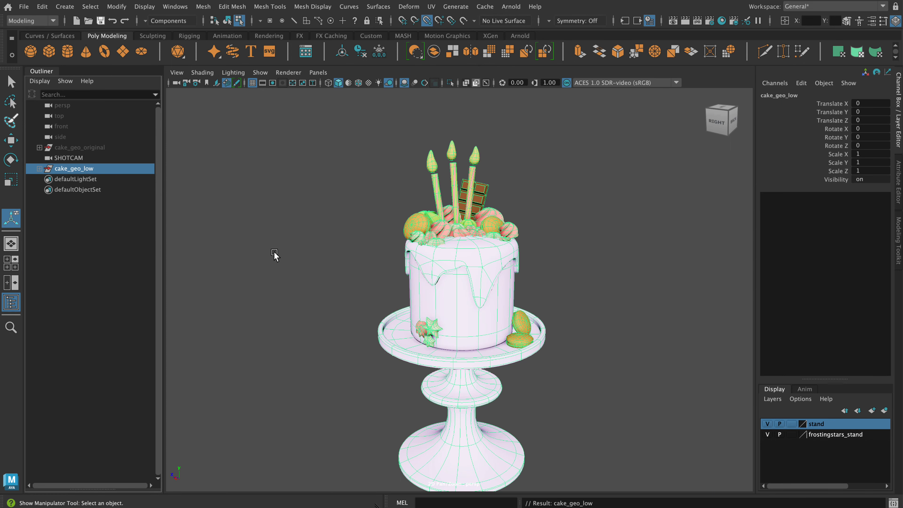
Display the whole model with the default grey material in the viewport and clear the selection
{"action": "middle_click_drag", "start_coordinate": [274, 256], "coordinate": [248, 219], "text": "alt"}
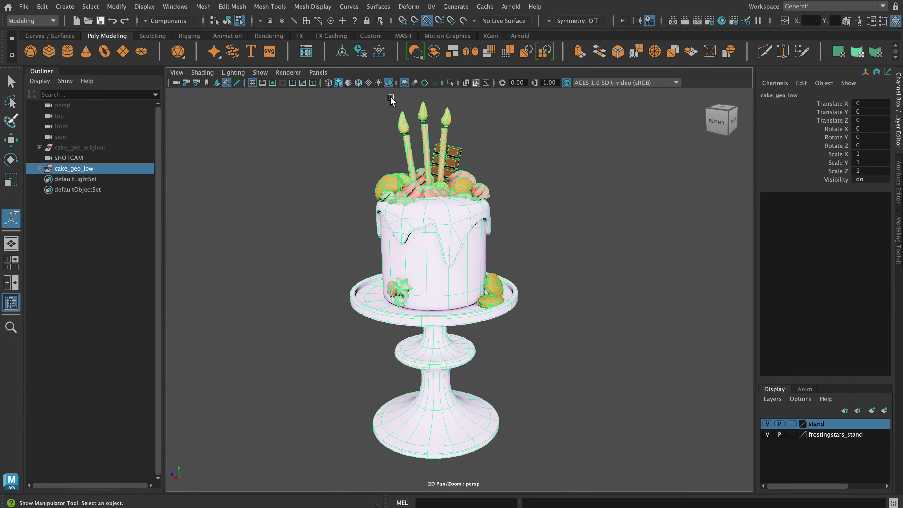
{"action": "left_click", "coordinate": [348, 83]}
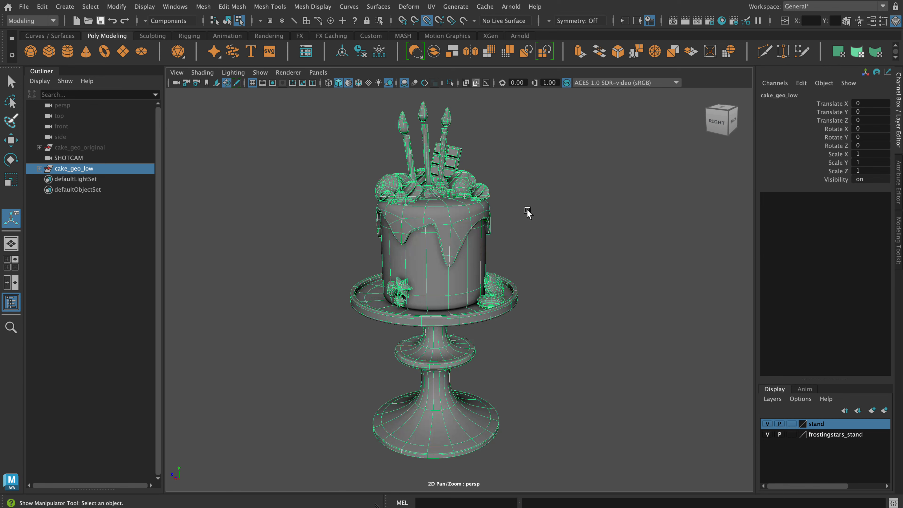
{"action": "left_click", "coordinate": [530, 215]}
{"action": "middle_click_drag", "start_coordinate": [583, 292], "coordinate": [534, 289], "text": "alt"}
{"action": "right_click_drag", "start_coordinate": [534, 288], "coordinate": [572, 329], "text": "alt"}
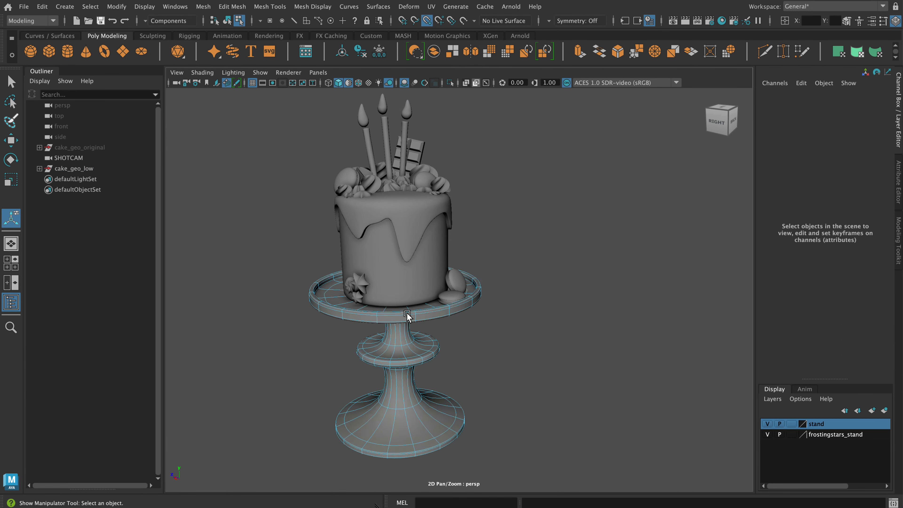
Select the cake stand in object mode, turn off its smooth mesh preview and inspect its base geometry from several angles
{"action": "right_click_drag", "start_coordinate": [500, 227], "coordinate": [574, 205]}
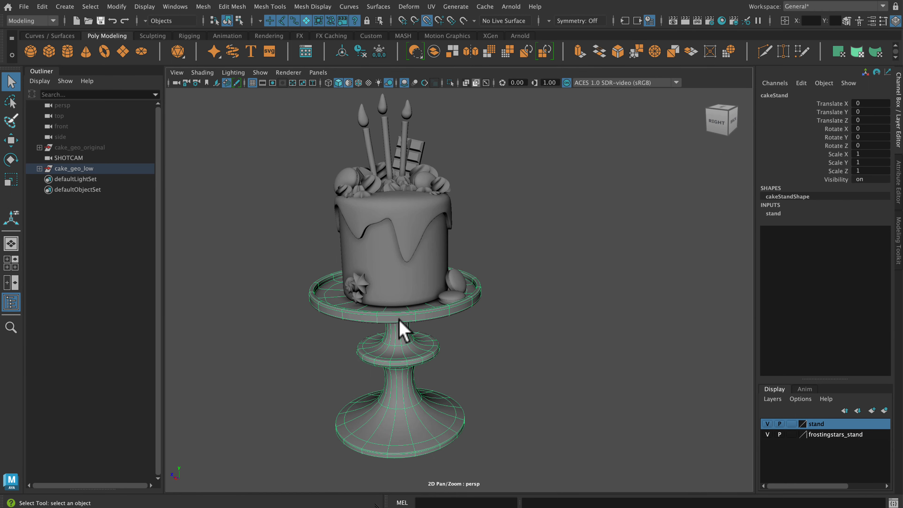
{"action": "key", "text": "1"}
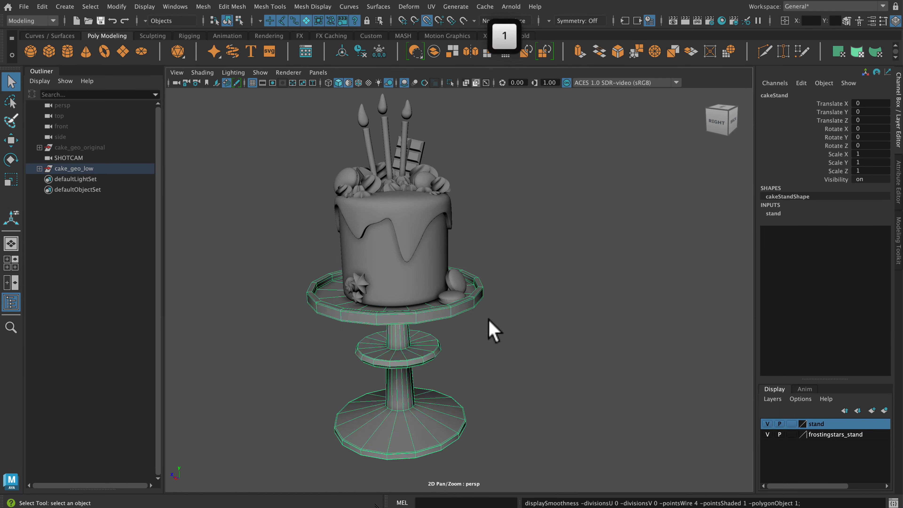
{"action": "left_click_drag", "start_coordinate": [512, 351], "coordinate": [515, 367], "text": "alt"}
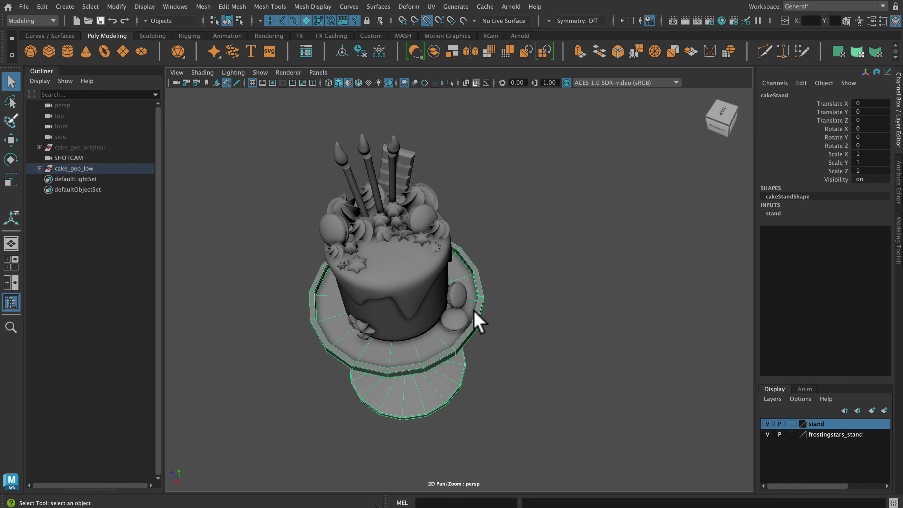
{"action": "left_click_drag", "start_coordinate": [574, 410], "coordinate": [562, 384], "text": "alt"}
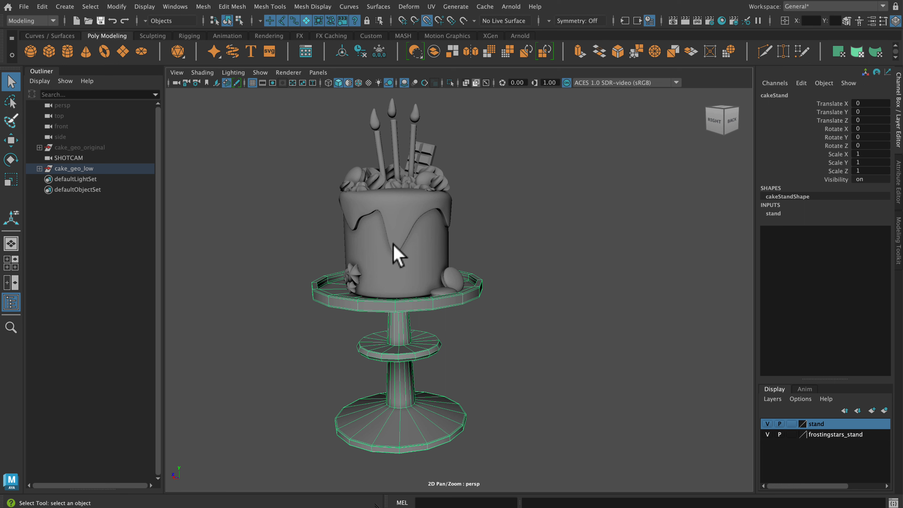
{"action": "left_click_drag", "start_coordinate": [393, 243], "coordinate": [475, 313], "text": "alt"}
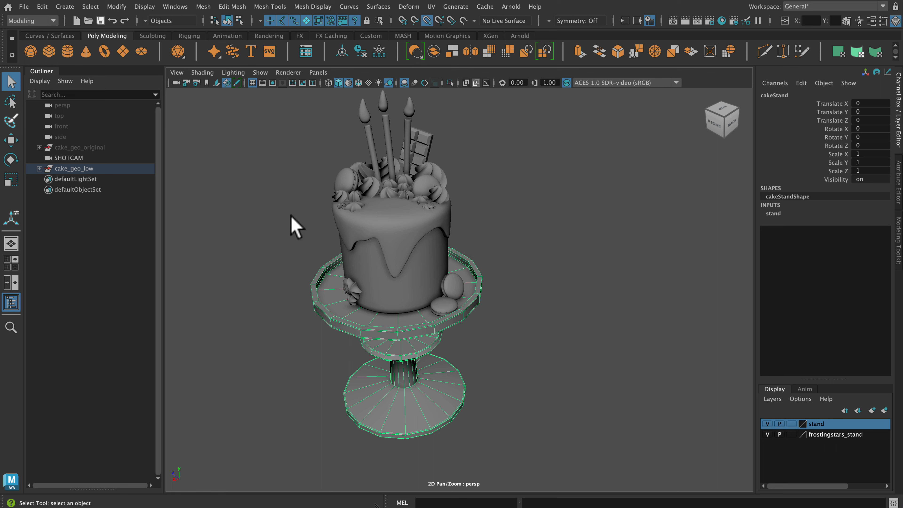
Apply Smooth to the cake stand with 1 division and deselect it
{"action": "left_click", "coordinate": [204, 6]}
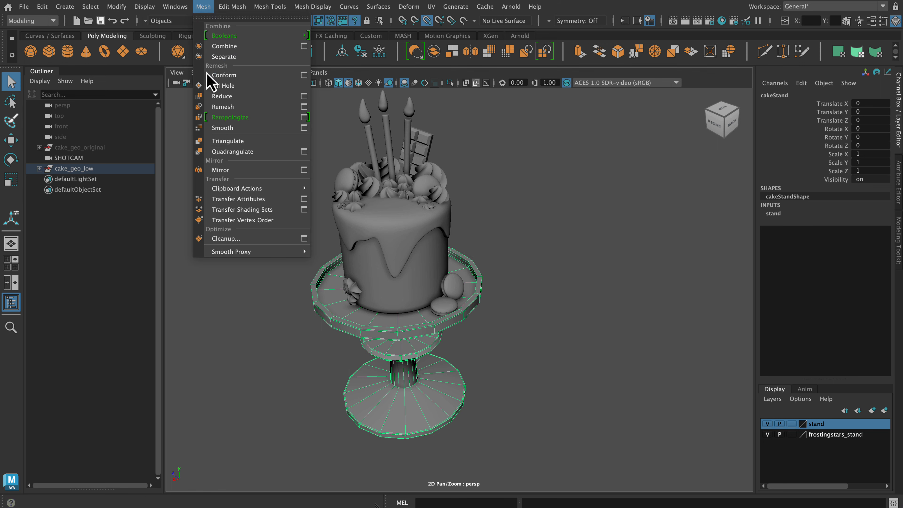
{"action": "left_click", "coordinate": [219, 129]}
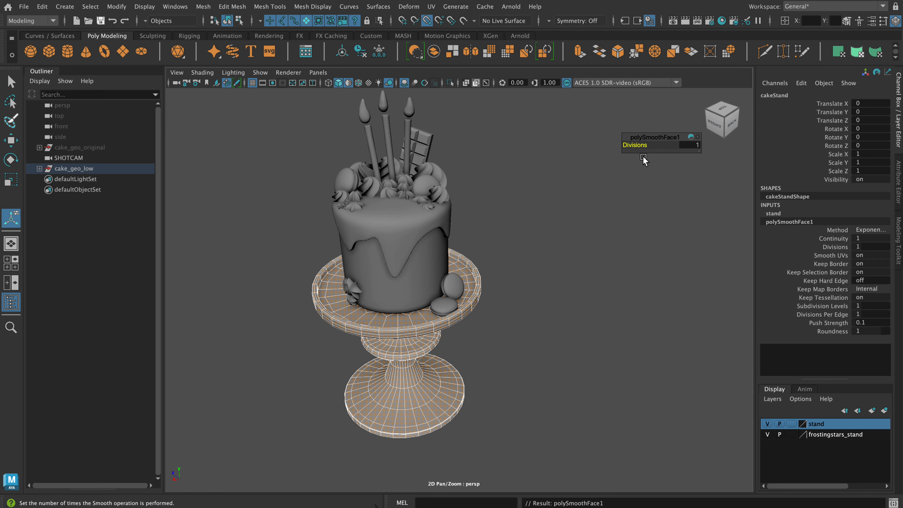
{"action": "left_click", "coordinate": [610, 240]}
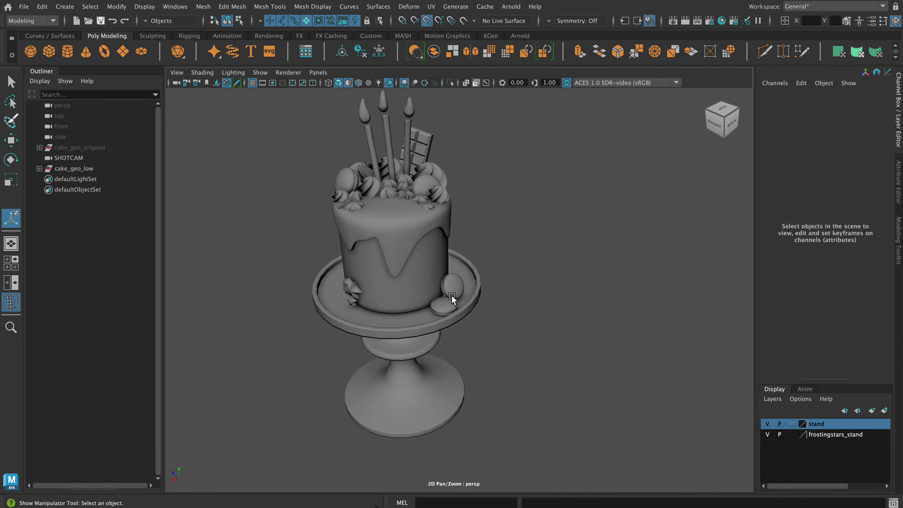
Select the cake with all its decorations but not the stand, and apply Smooth with 1 division
{"action": "left_click_drag", "start_coordinate": [527, 325], "coordinate": [528, 316], "text": "alt"}
{"action": "left_click_drag", "start_coordinate": [293, 90], "coordinate": [500, 332]}
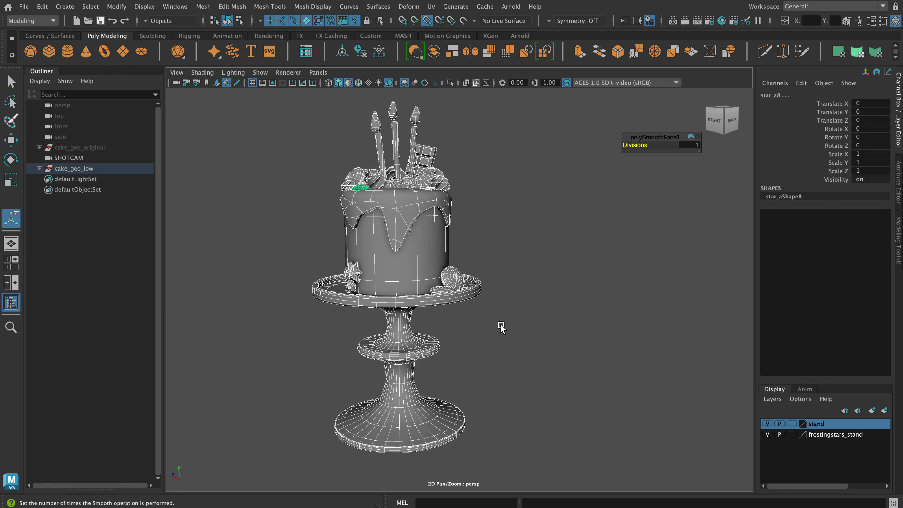
{"action": "left_click", "coordinate": [430, 352], "text": "ctrl"}
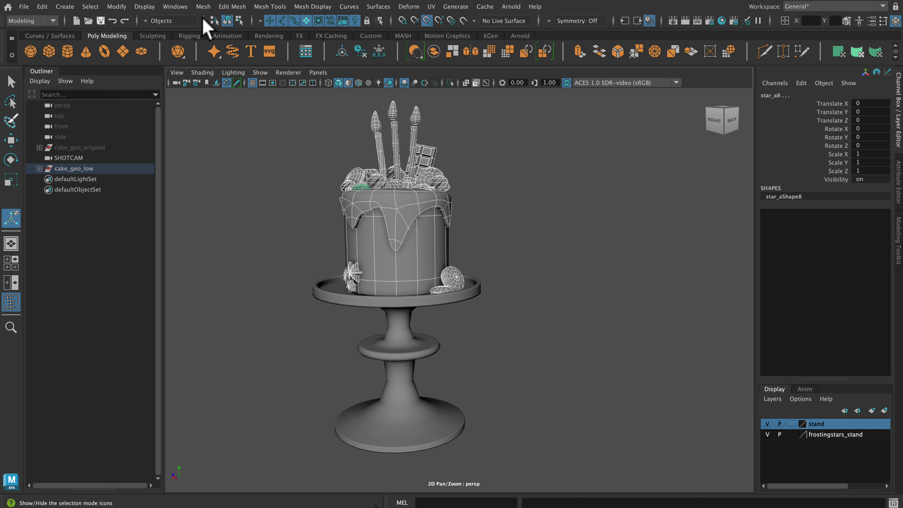
{"action": "left_click", "coordinate": [205, 7]}
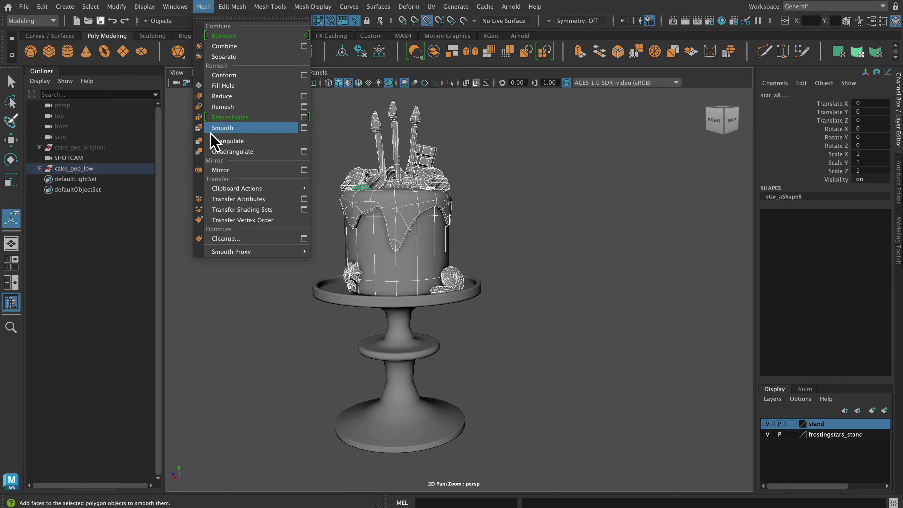
{"action": "left_click", "coordinate": [217, 129]}
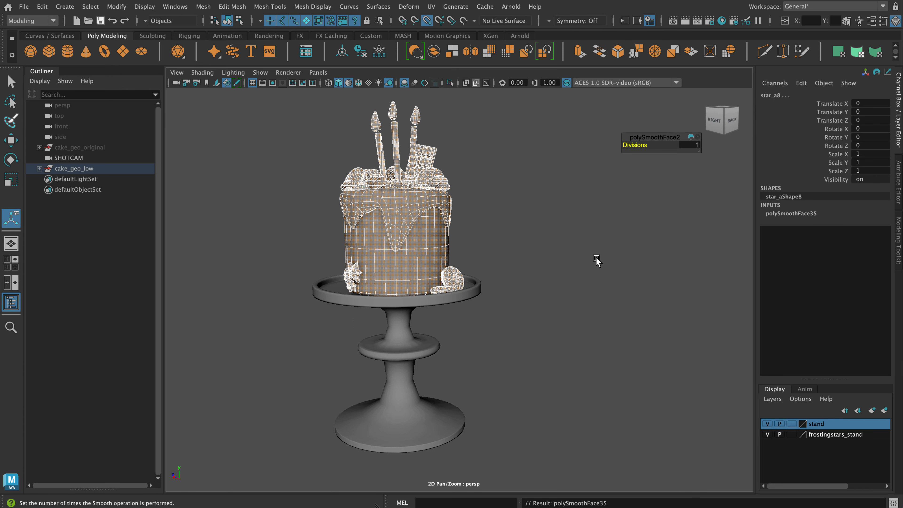
{"action": "left_click", "coordinate": [554, 184]}
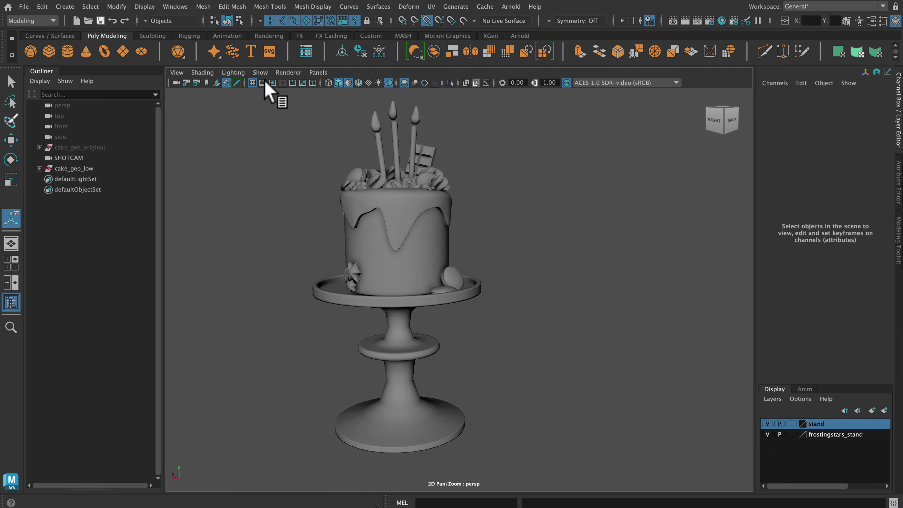
Select the whole cake model including the stand and soften all its edges
{"action": "left_click_drag", "start_coordinate": [257, 92], "coordinate": [537, 466]}
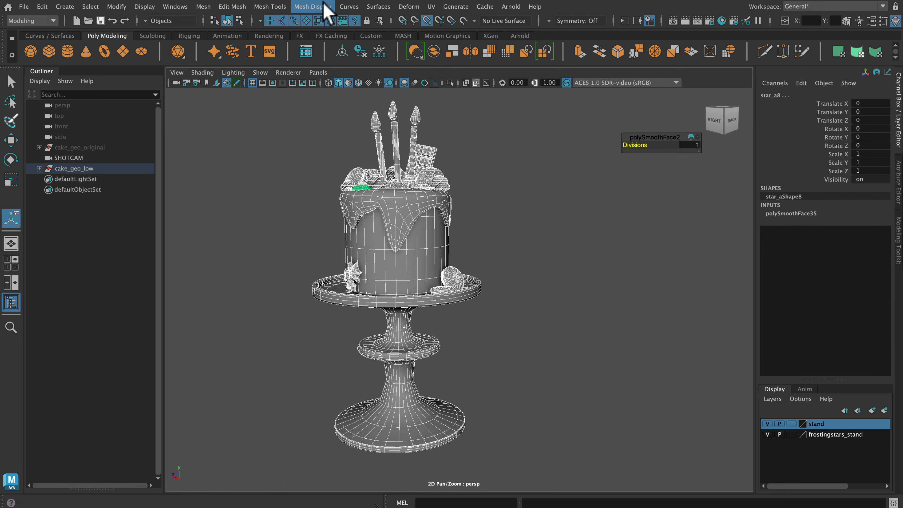
{"action": "left_click", "coordinate": [327, 7]}
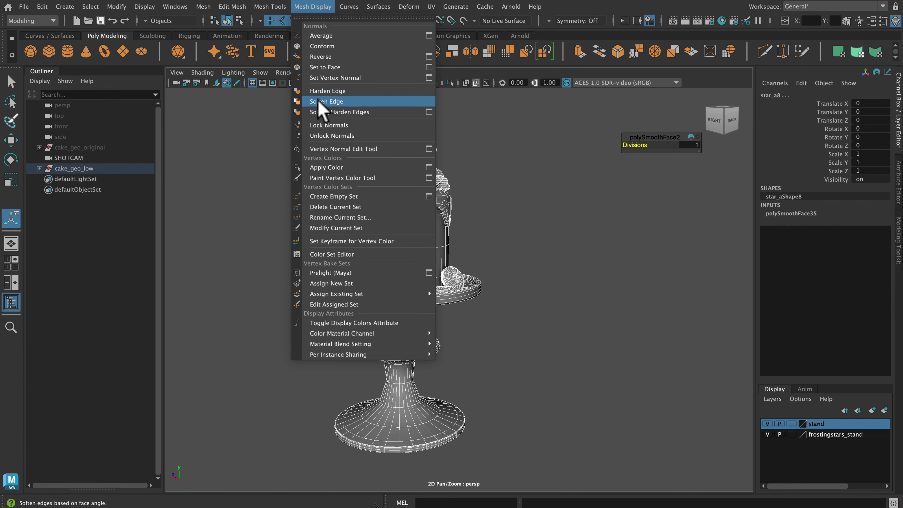
{"action": "left_click", "coordinate": [325, 102]}
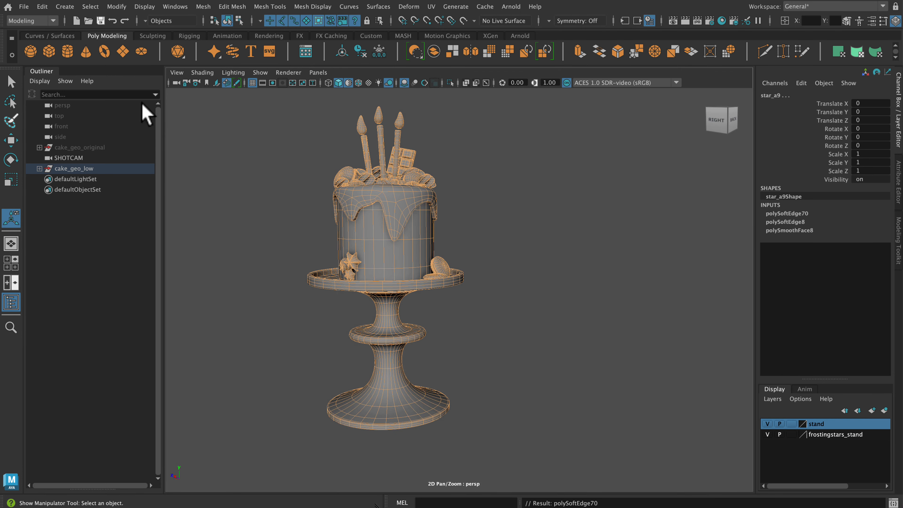
Append the suffix _low to all selected cake meshes by searching their names for $ and replacing it with _low
{"action": "left_click", "coordinate": [40, 168]}
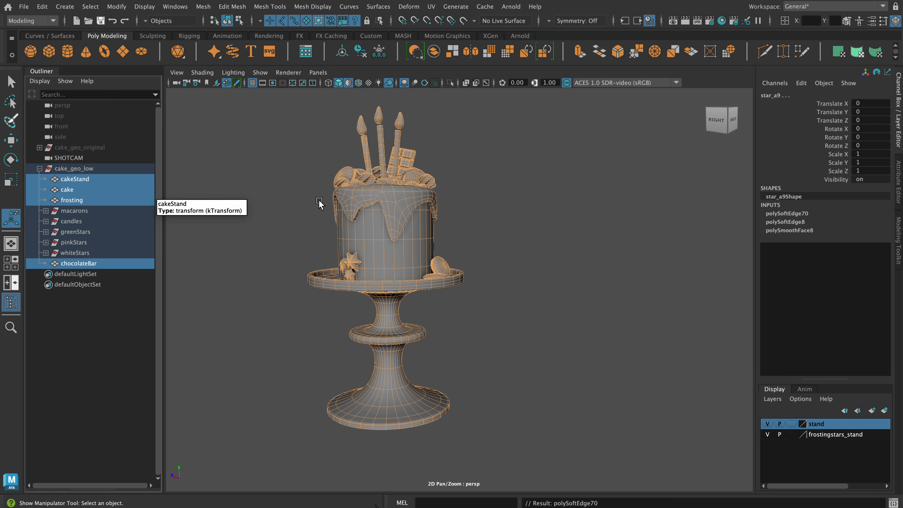
{"action": "left_click", "coordinate": [240, 111]}
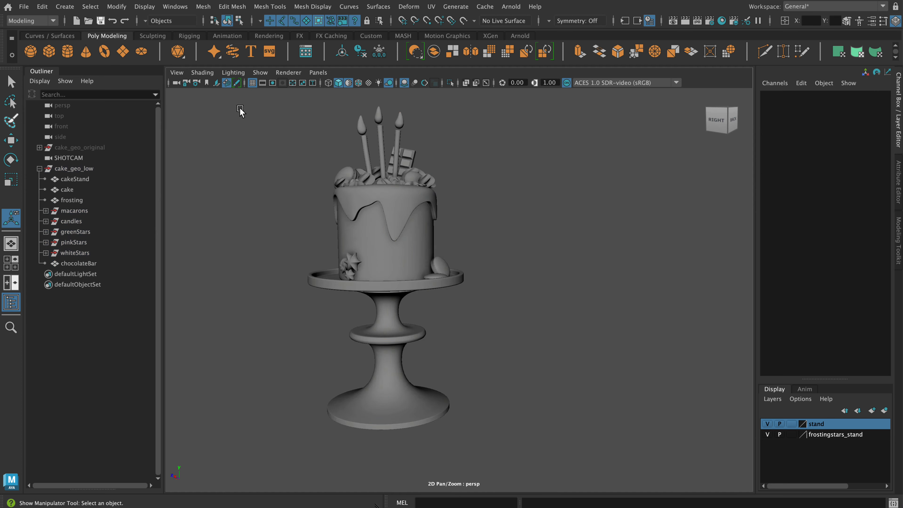
{"action": "left_click_drag", "start_coordinate": [237, 94], "coordinate": [508, 445]}
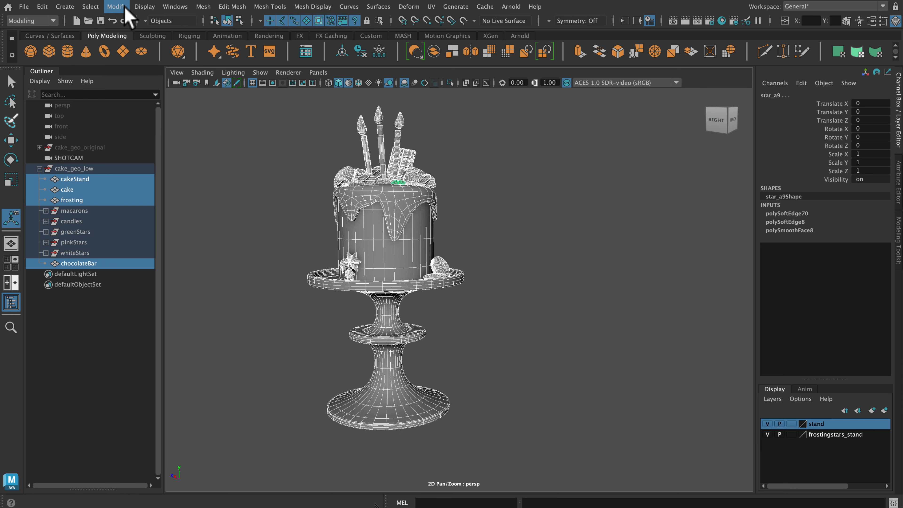
{"action": "left_click", "coordinate": [115, 7]}
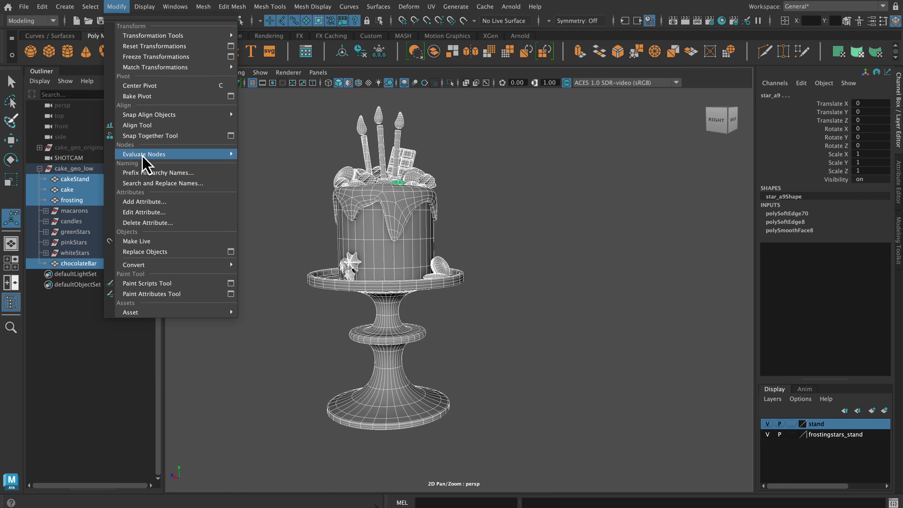
{"action": "left_click", "coordinate": [150, 183]}
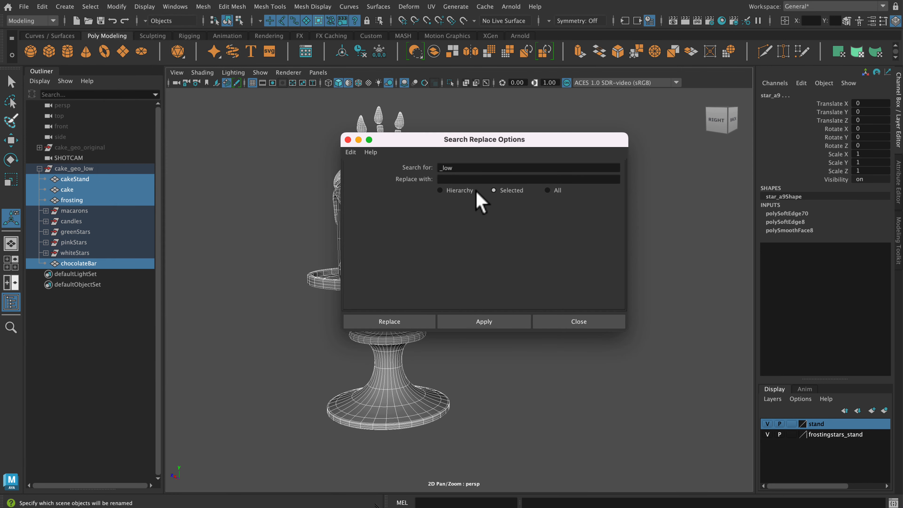
{"action": "double_click", "coordinate": [502, 168]}
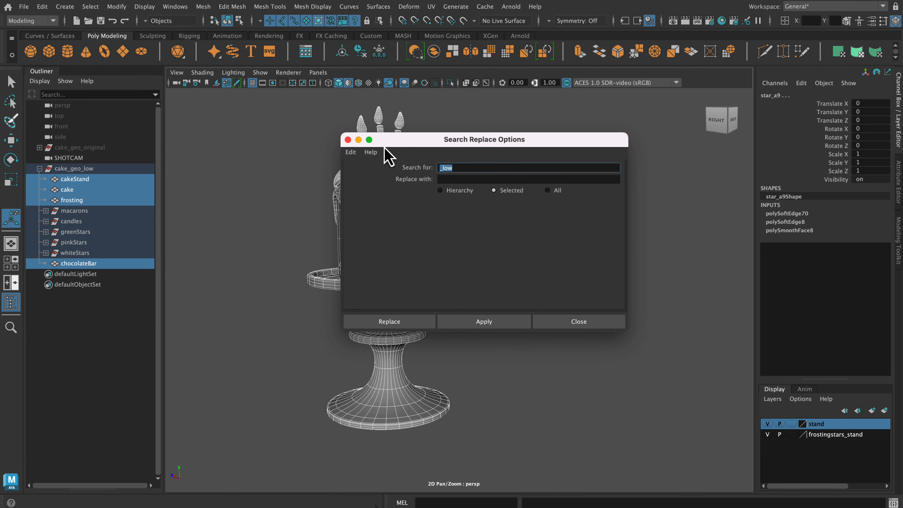
{"action": "key", "text": "BackSpace"}
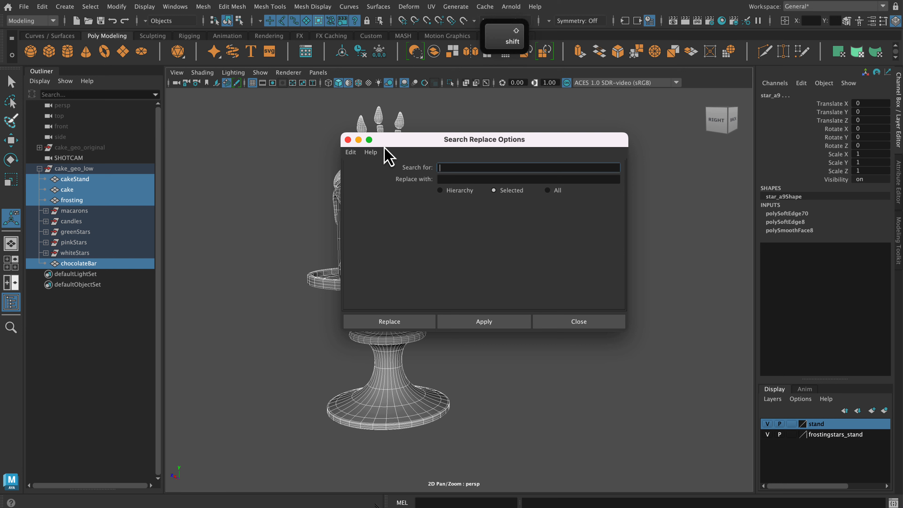
{"action": "type", "text": "$"}
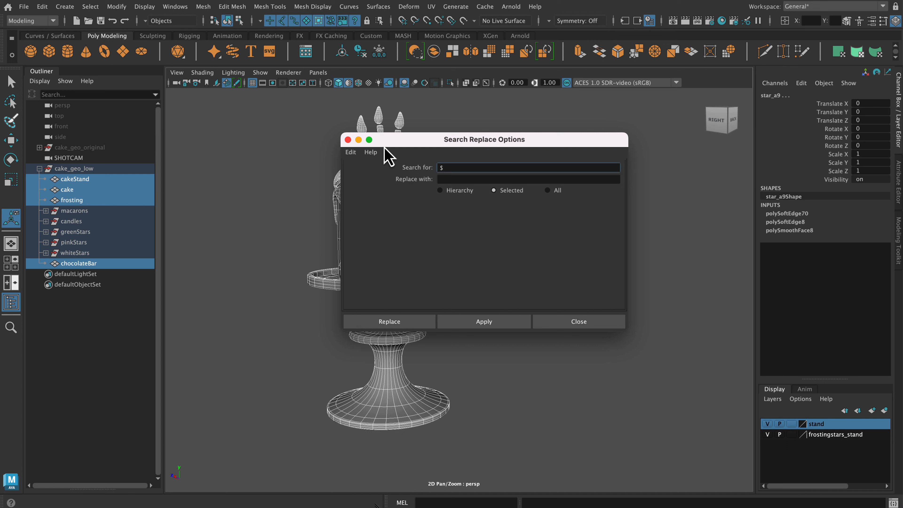
{"action": "key", "text": "Tab"}
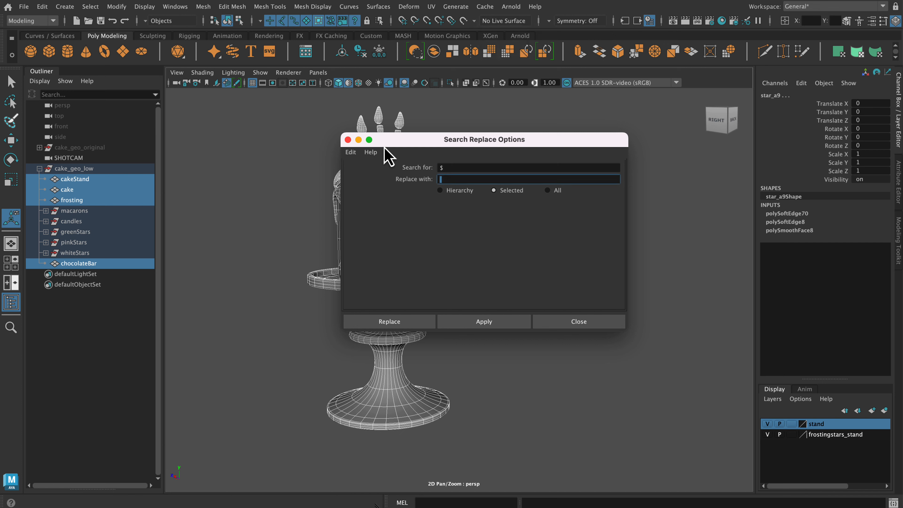
{"action": "type", "text": "_"}
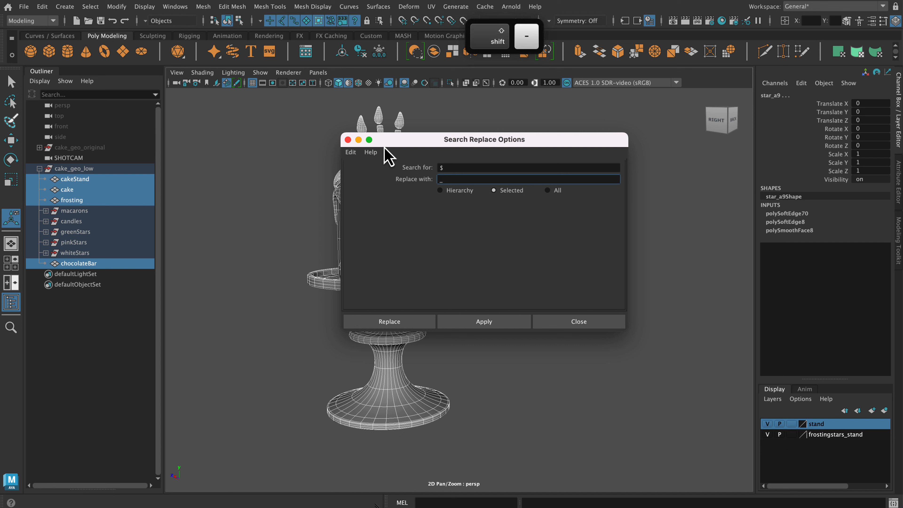
{"action": "type", "text": "low"}
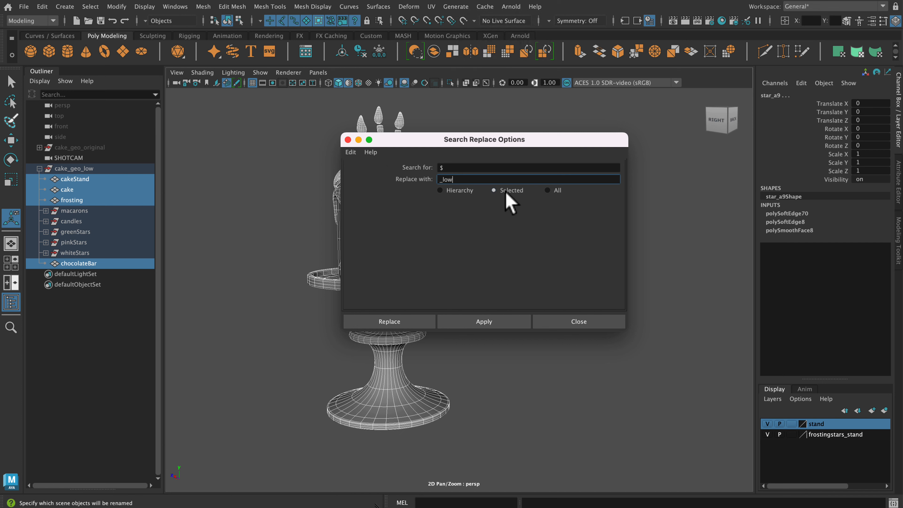
{"action": "left_click", "coordinate": [406, 322]}
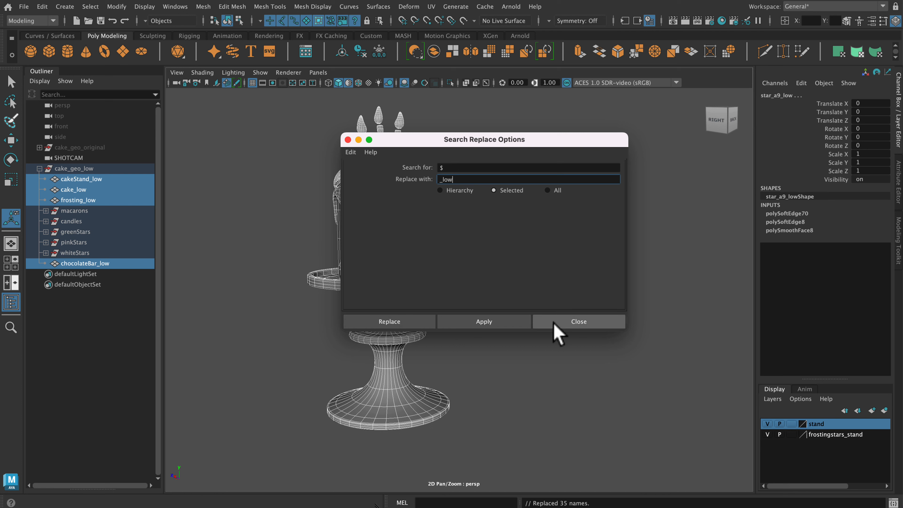
{"action": "left_click", "coordinate": [347, 139]}
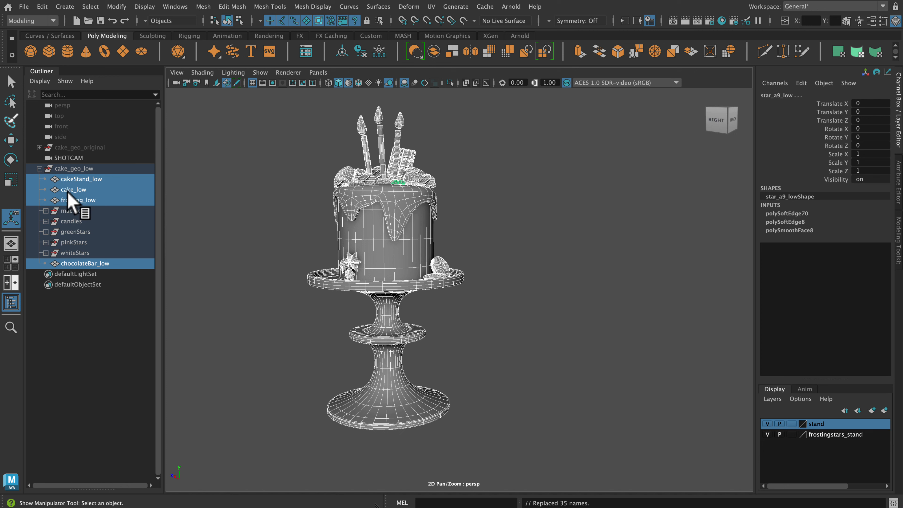
Examine the mesh names inside the macarons and candles groups of cake_geo_low, and check the group's extent in the viewport
{"action": "left_click", "coordinate": [46, 210]}
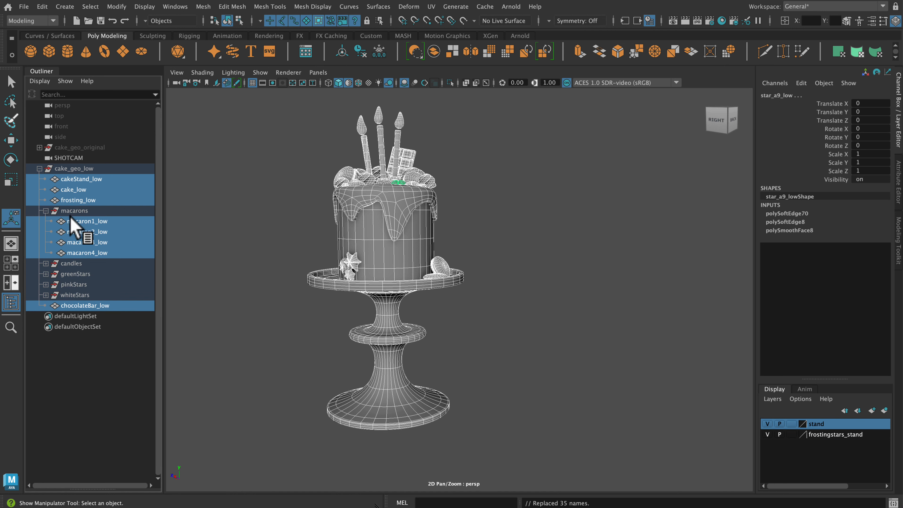
{"action": "left_click", "coordinate": [46, 210]}
{"action": "left_click", "coordinate": [46, 221]}
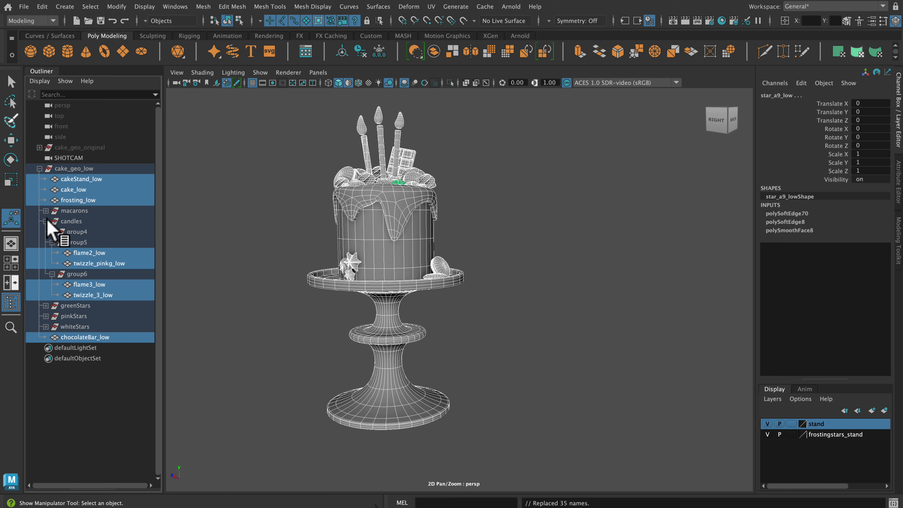
{"action": "left_click", "coordinate": [52, 232]}
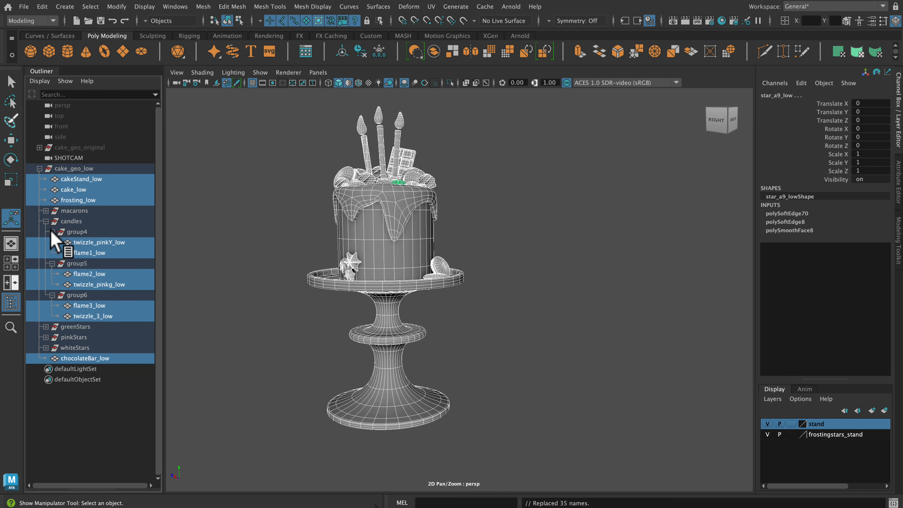
{"action": "left_click", "coordinate": [52, 232]}
{"action": "left_click", "coordinate": [45, 221]}
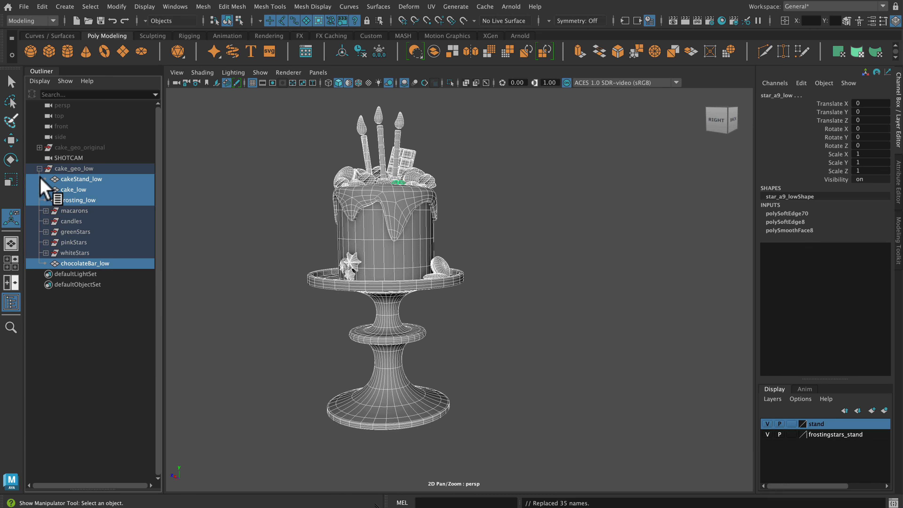
{"action": "left_click", "coordinate": [40, 168]}
{"action": "left_click", "coordinate": [75, 168]}
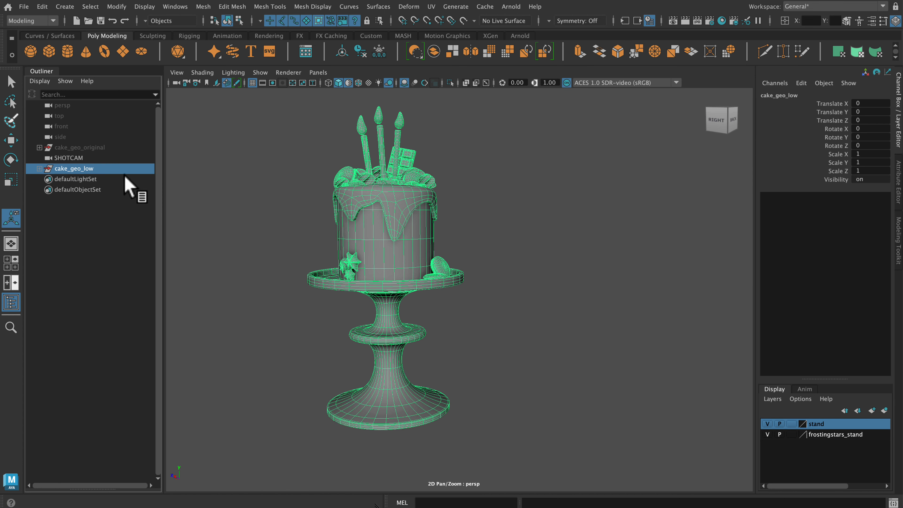
{"action": "left_click", "coordinate": [244, 194]}
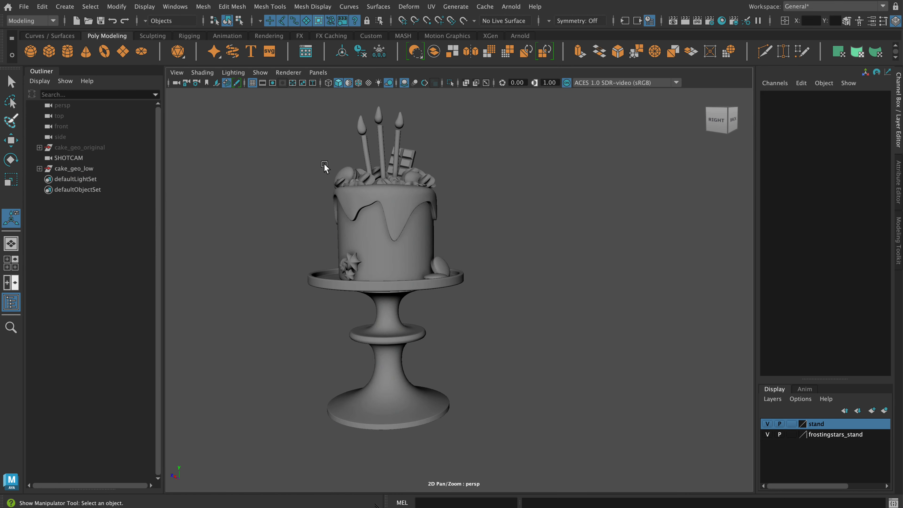
{"action": "left_click_drag", "start_coordinate": [296, 102], "coordinate": [467, 396]}
{"action": "left_click", "coordinate": [222, 230]}
Duplicate the cake_geo_low group and rename the copy cake_geo_high
{"action": "left_click", "coordinate": [93, 168]}
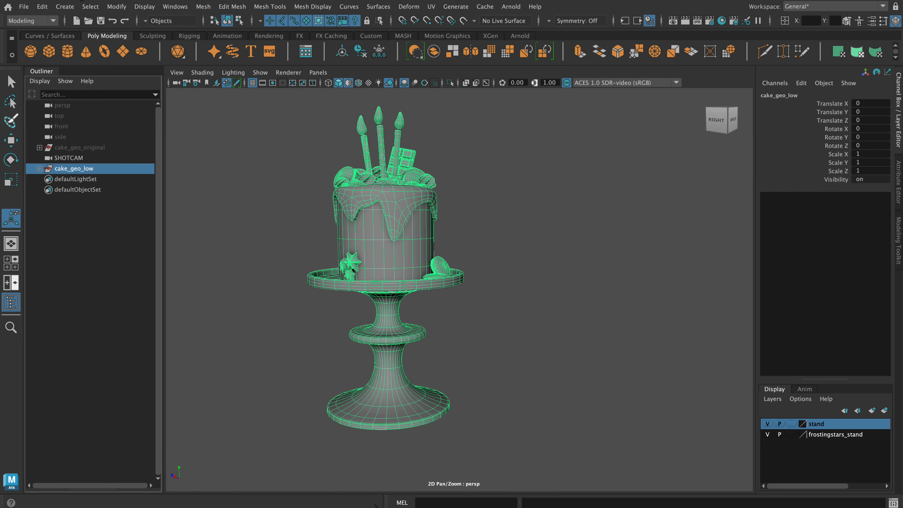
{"action": "left_click", "coordinate": [41, 7]}
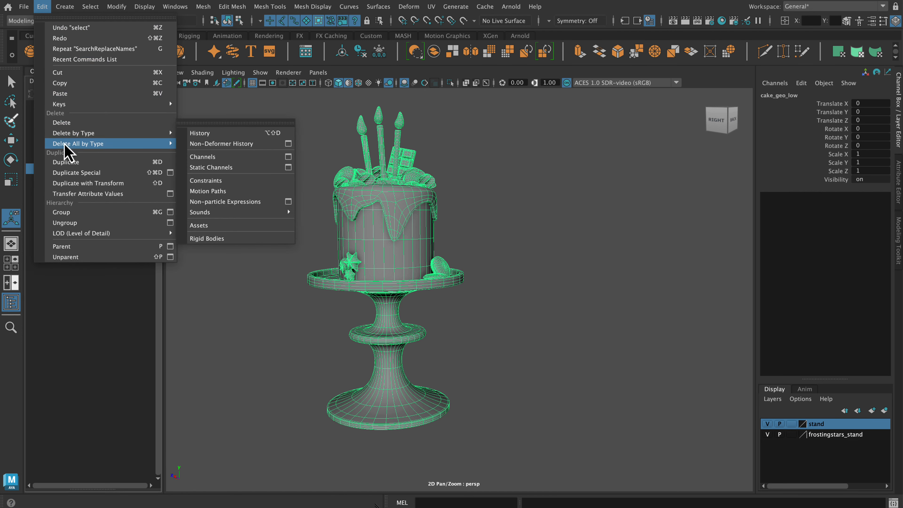
{"action": "left_click", "coordinate": [67, 162]}
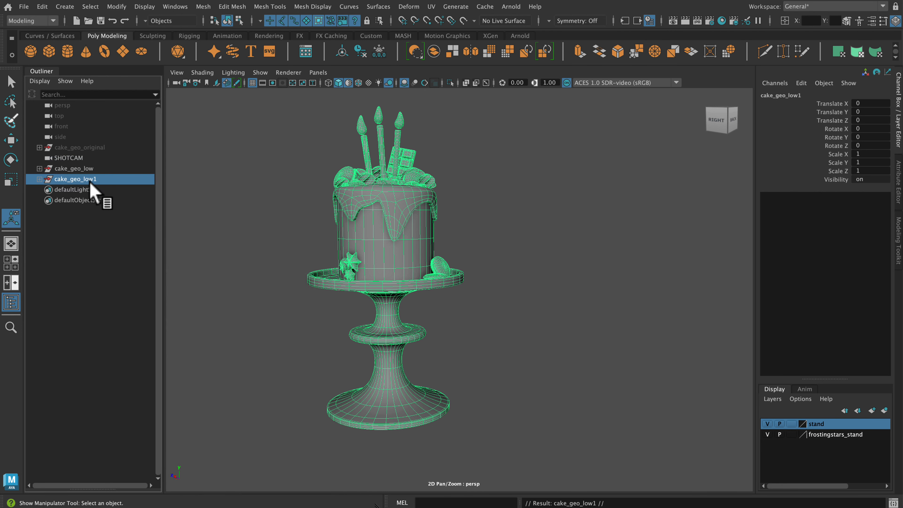
{"action": "double_click", "coordinate": [102, 179]}
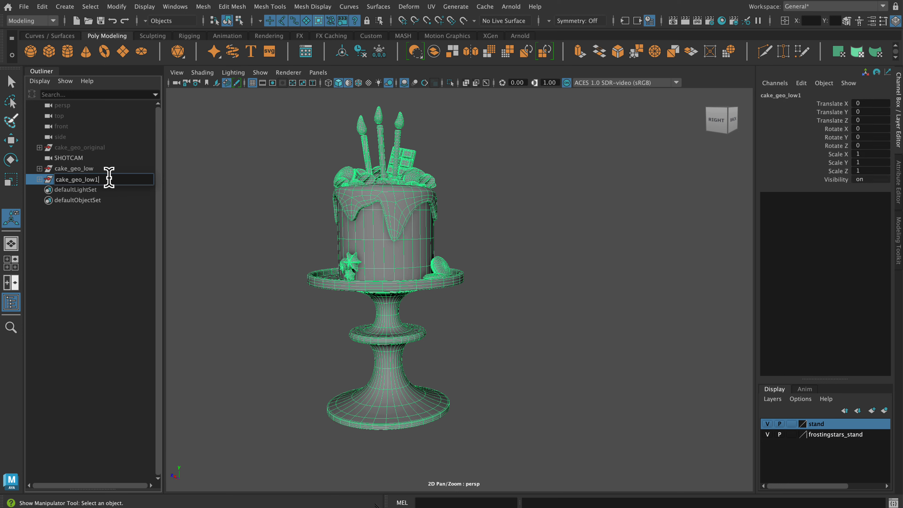
{"action": "key", "text": "BackSpace"}
{"action": "key", "text": "BackSpace"}
{"action": "key", "text": "BackSpace"}
{"action": "key", "text": "BackSpace"}
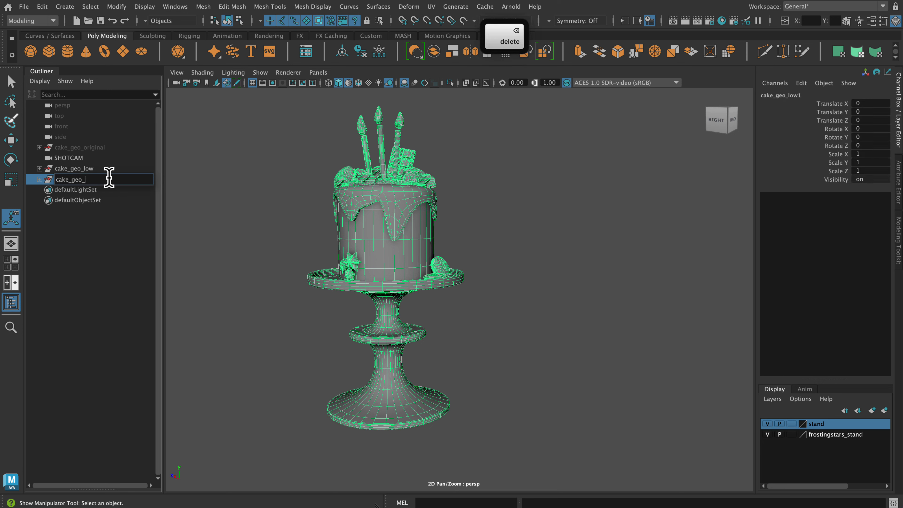
{"action": "type", "text": "high"}
{"action": "key", "text": "Return"}
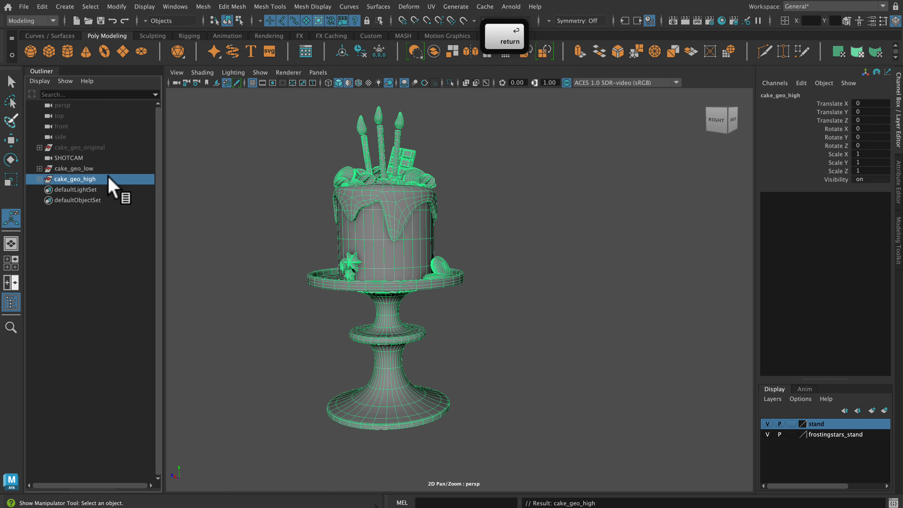
Hide the cake_geo_low group
{"action": "left_click", "coordinate": [79, 169]}
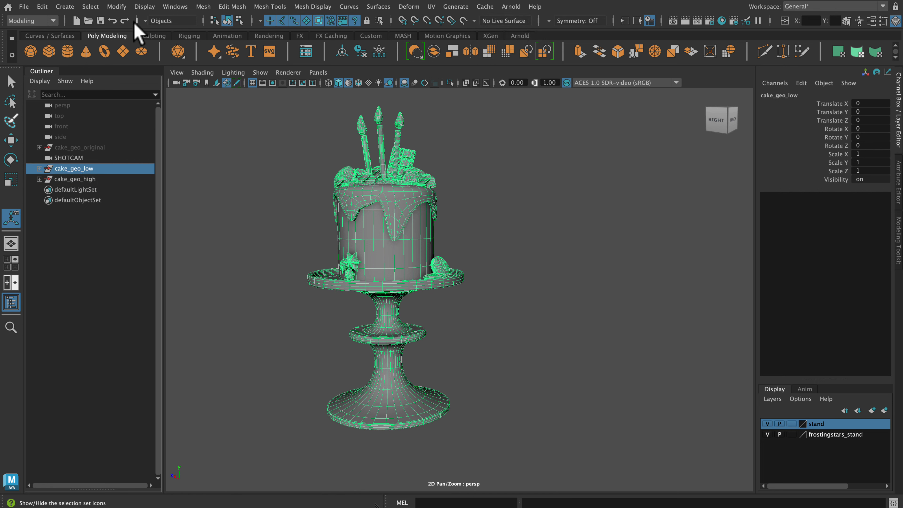
{"action": "left_click", "coordinate": [143, 7]}
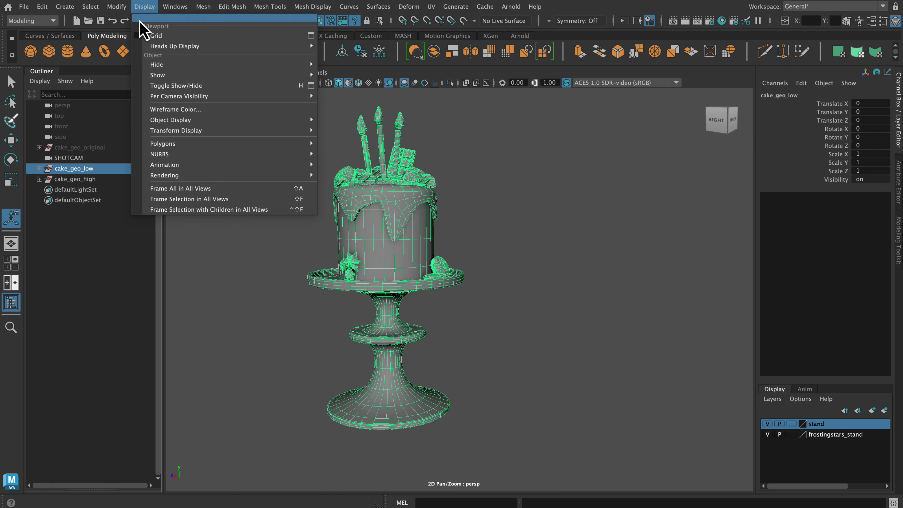
{"action": "mouse_move", "coordinate": [151, 65]}
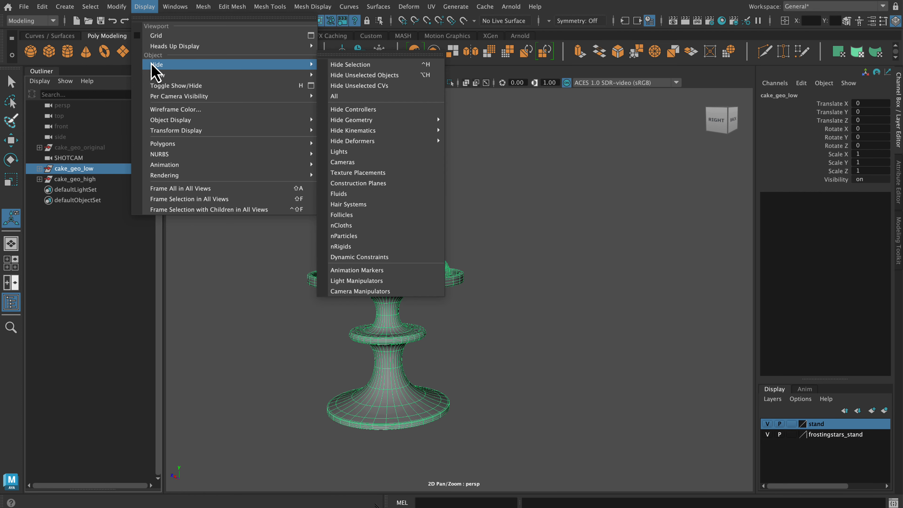
{"action": "left_click", "coordinate": [350, 67]}
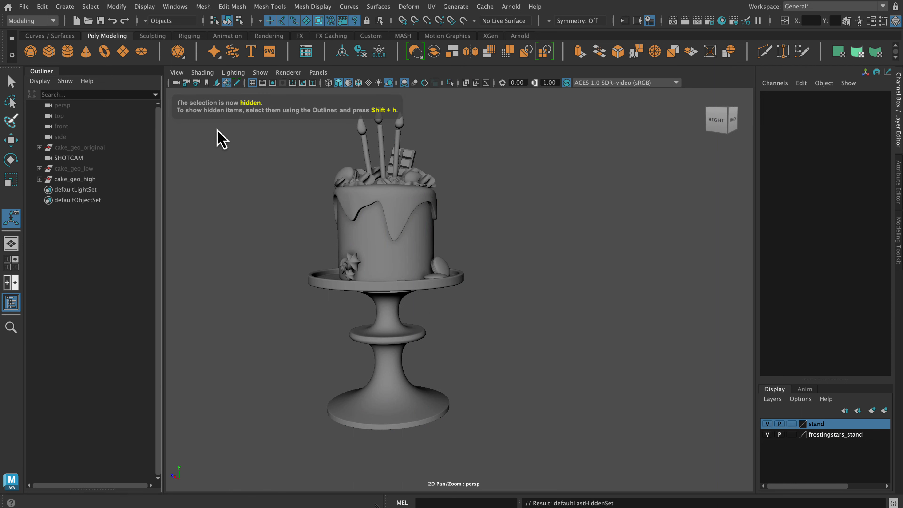
Rename all selected meshes of the cake_geo_high group by searching their names for _low and replacing it with _high
{"action": "left_click", "coordinate": [142, 180]}
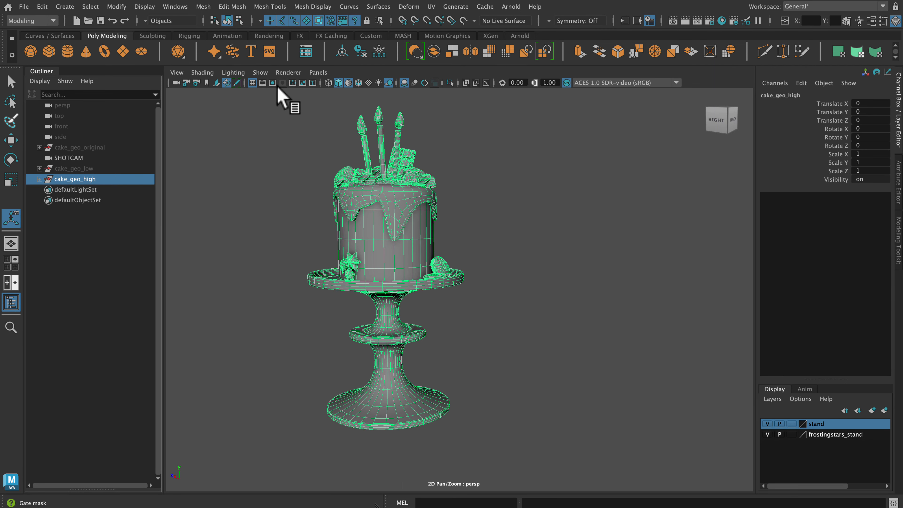
{"action": "left_click_drag", "start_coordinate": [268, 90], "coordinate": [517, 479]}
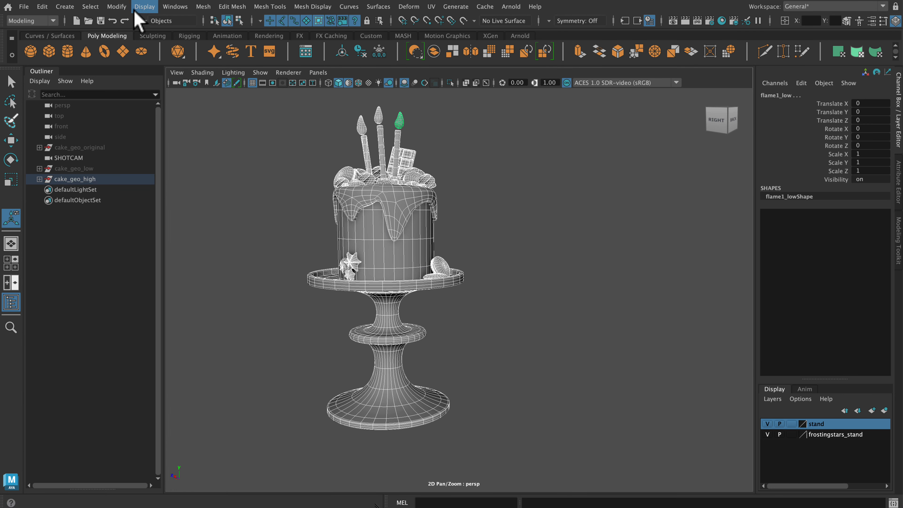
{"action": "left_click", "coordinate": [116, 7]}
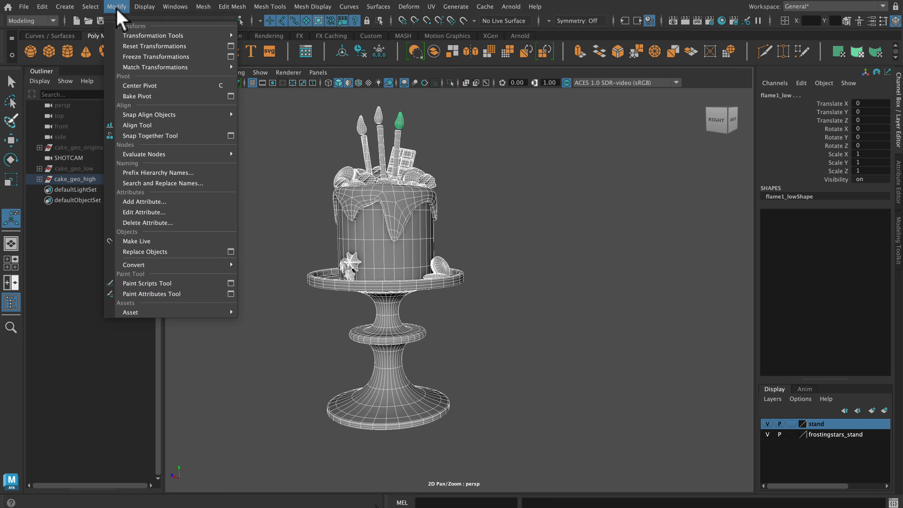
{"action": "left_click", "coordinate": [142, 183]}
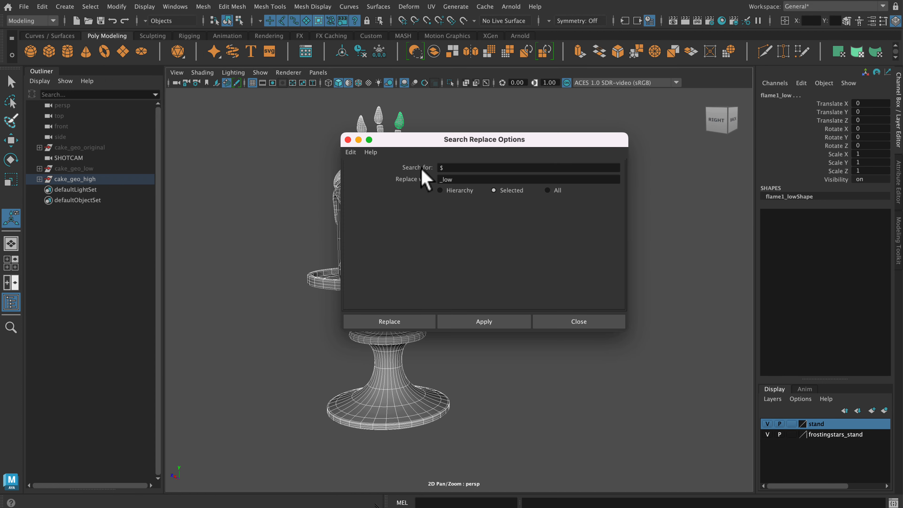
{"action": "double_click", "coordinate": [442, 167]}
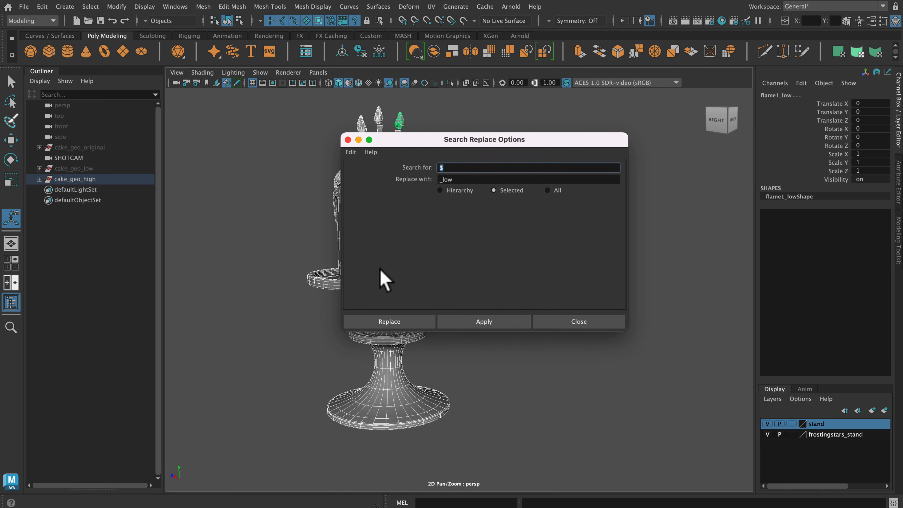
{"action": "type", "text": "_low"}
{"action": "key", "text": "Tab"}
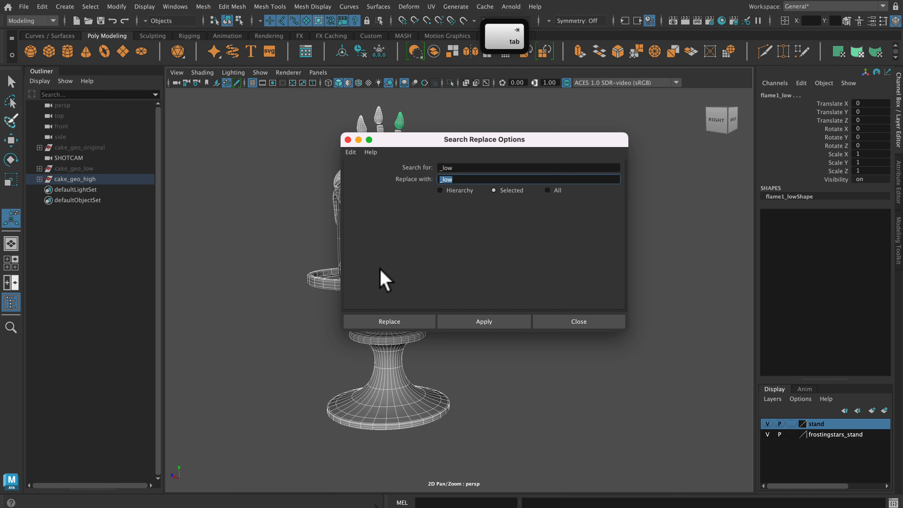
{"action": "type", "text": "_high"}
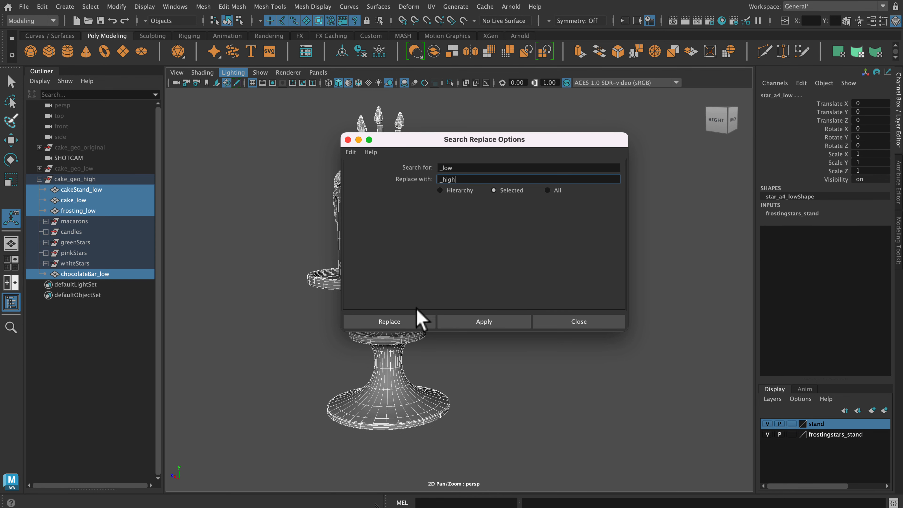
{"action": "left_click", "coordinate": [409, 324]}
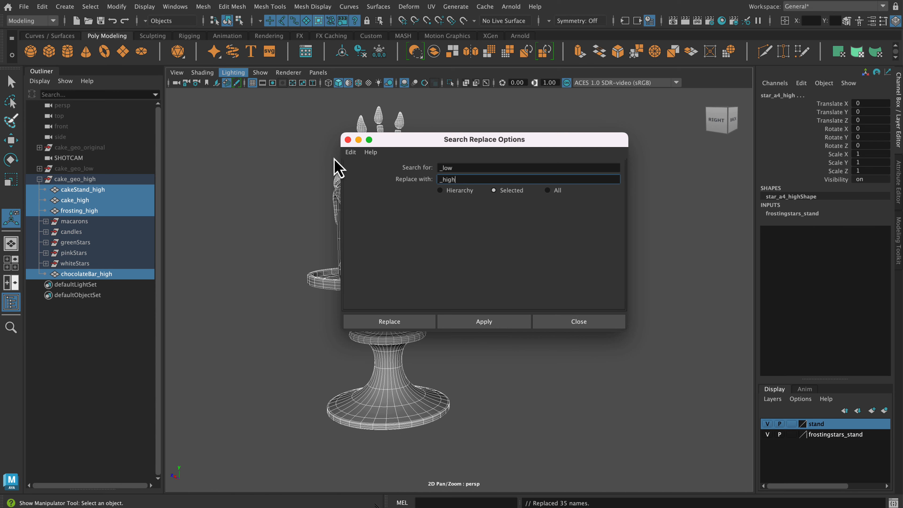
{"action": "left_click", "coordinate": [348, 139]}
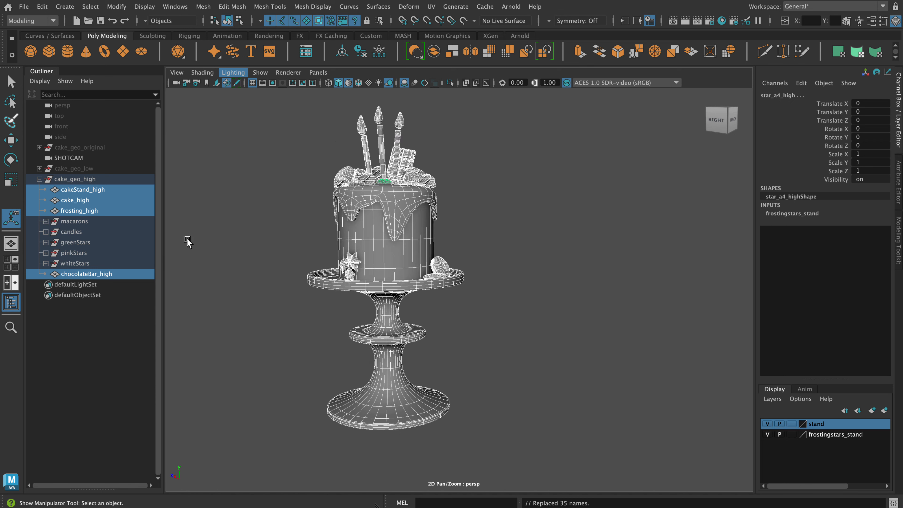
Examine the mesh names inside the macarons and candles groups of cake_geo_high, including a candle subgroup, and collapse the group again
{"action": "left_click", "coordinate": [204, 237]}
{"action": "left_click", "coordinate": [46, 221]}
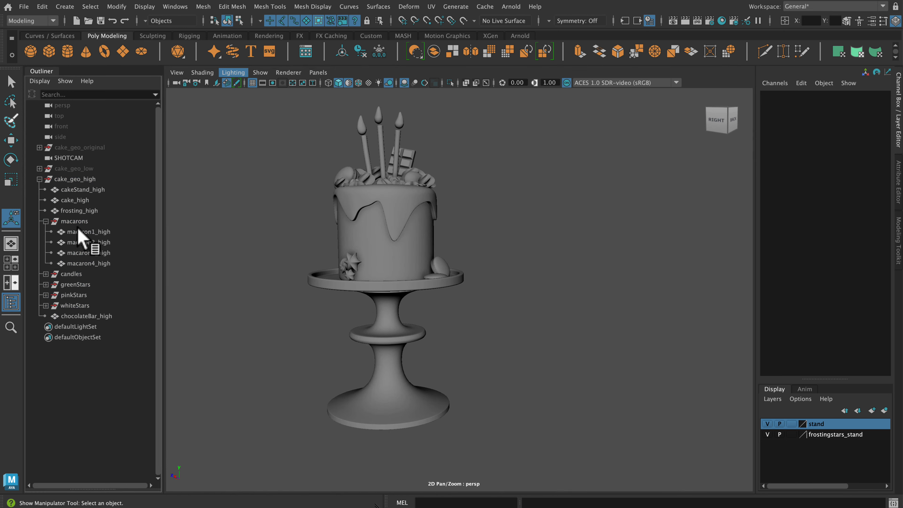
{"action": "left_click", "coordinate": [46, 273]}
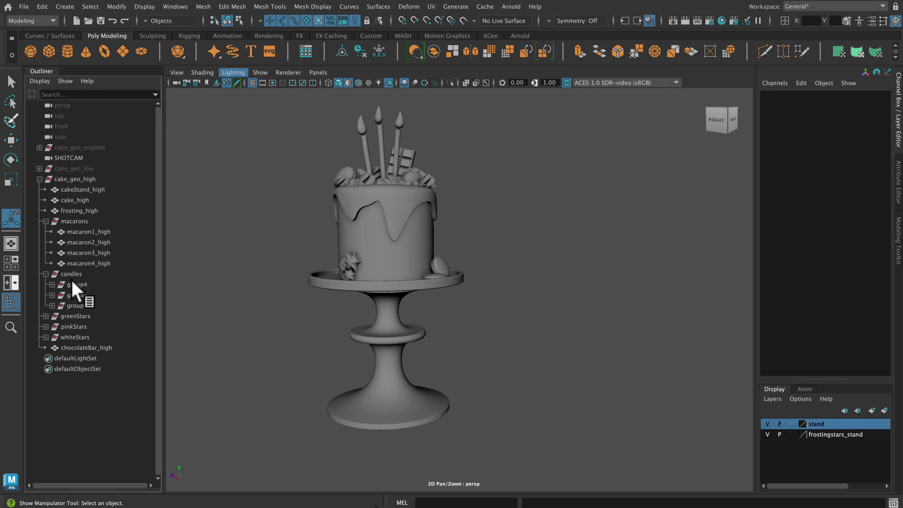
{"action": "left_click", "coordinate": [52, 285]}
{"action": "left_click", "coordinate": [52, 306]}
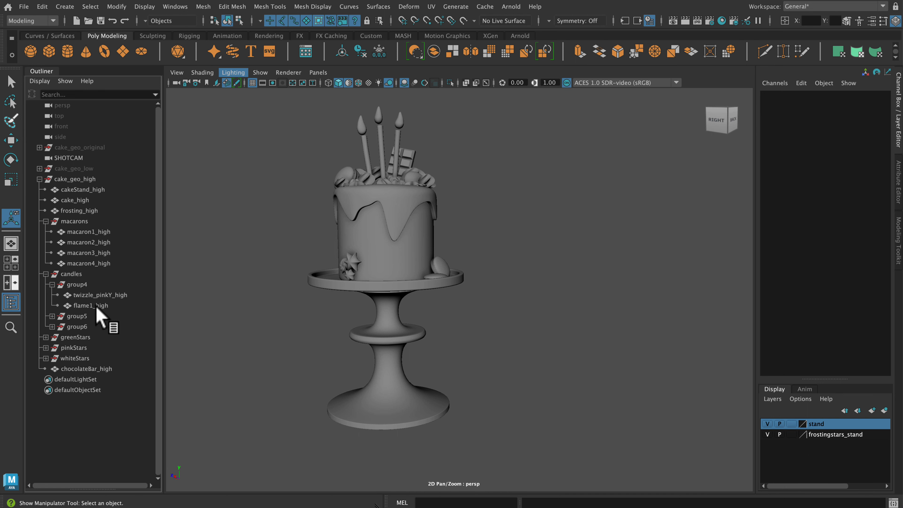
{"action": "left_click", "coordinate": [39, 179]}
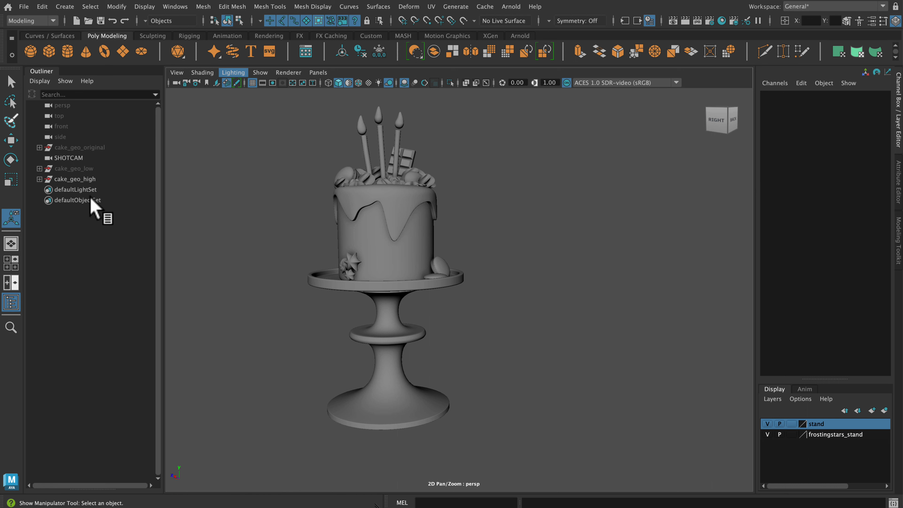
Select all meshes of the visible high cake model and apply Smooth with 1 division
{"action": "left_click", "coordinate": [91, 179]}
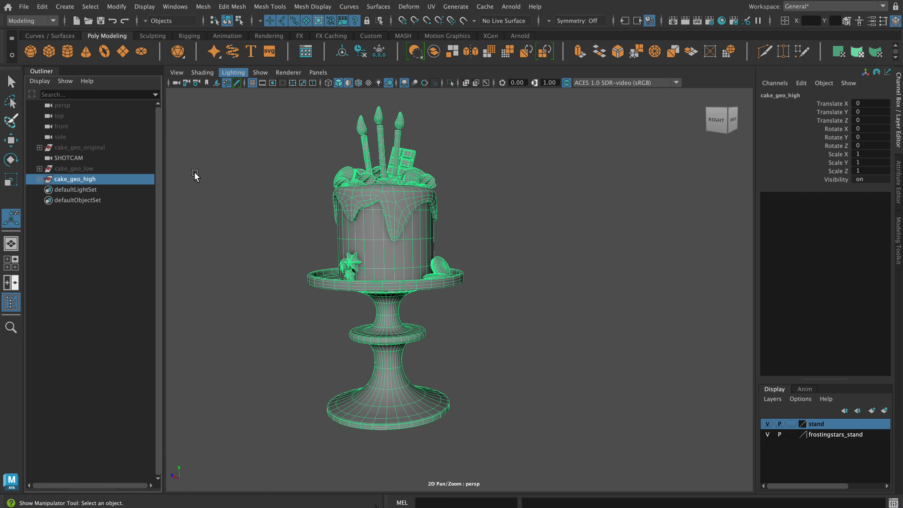
{"action": "left_click", "coordinate": [265, 133]}
{"action": "left_click_drag", "start_coordinate": [278, 95], "coordinate": [505, 461]}
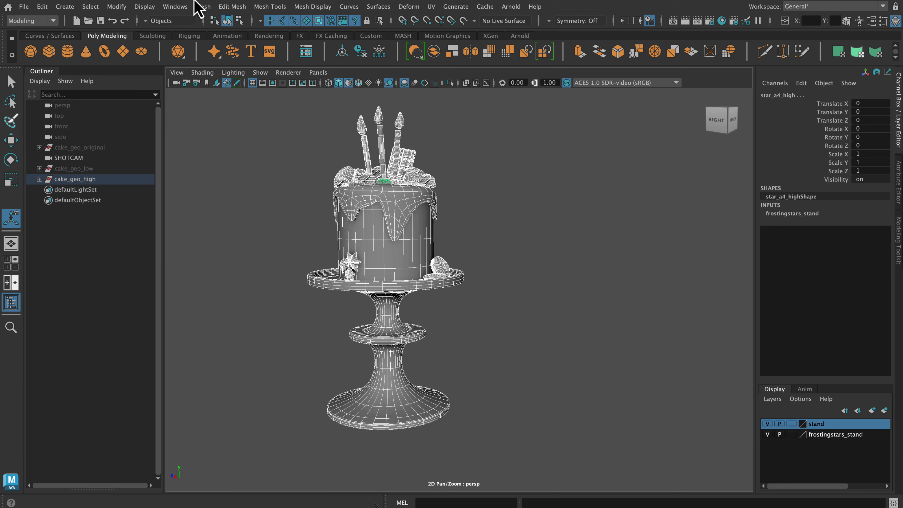
{"action": "left_click", "coordinate": [204, 6]}
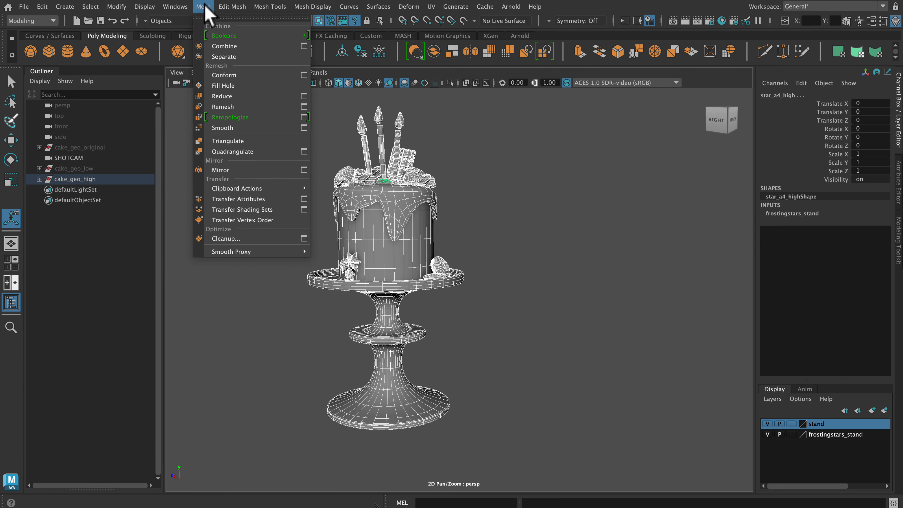
{"action": "left_click", "coordinate": [224, 131]}
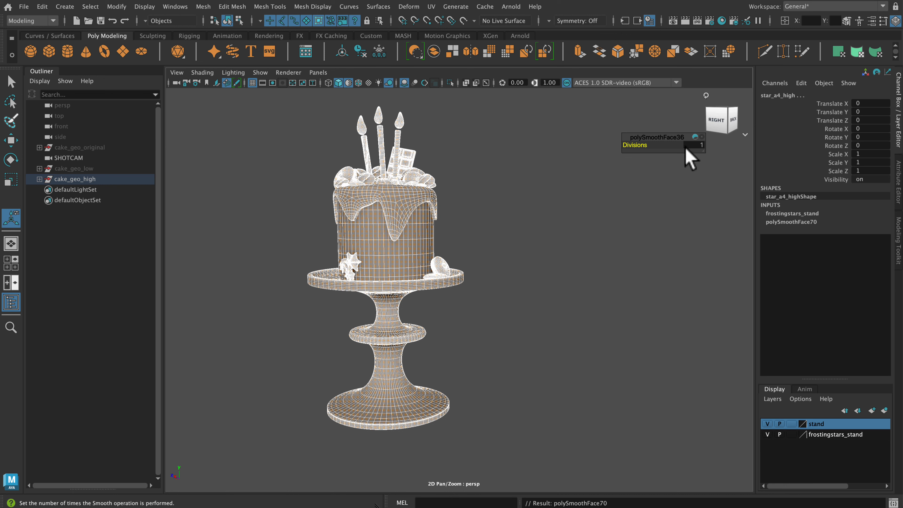
Apply Soften Edge to all the smoothed cake meshes and clear the selection
{"action": "left_click", "coordinate": [318, 7]}
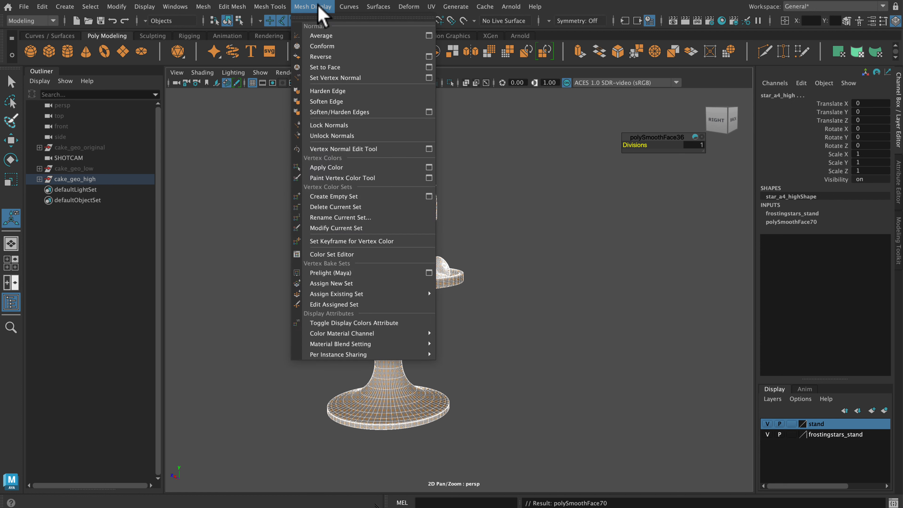
{"action": "left_click", "coordinate": [323, 102]}
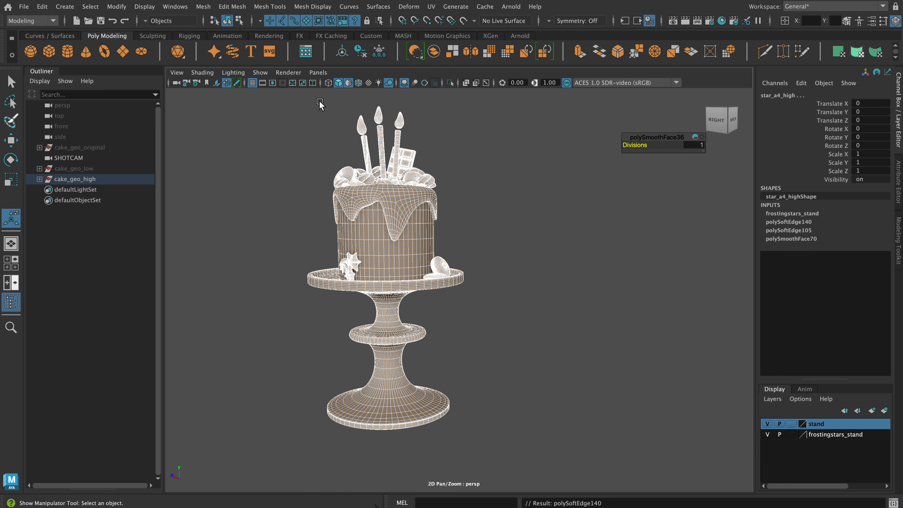
{"action": "left_click", "coordinate": [326, 145]}
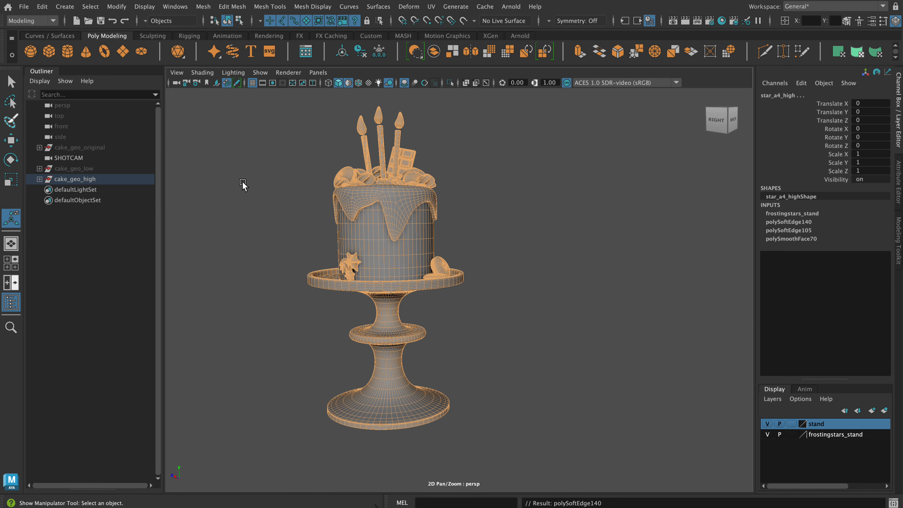
{"action": "left_click", "coordinate": [244, 183]}
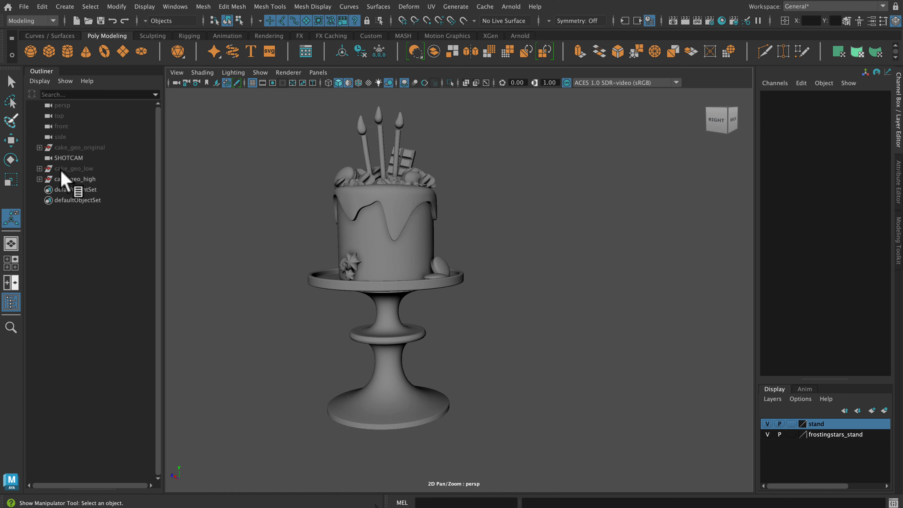
Select the cake_geo_high group and set up an export of the selection with the file name cake_geo_high
{"action": "left_click", "coordinate": [57, 180]}
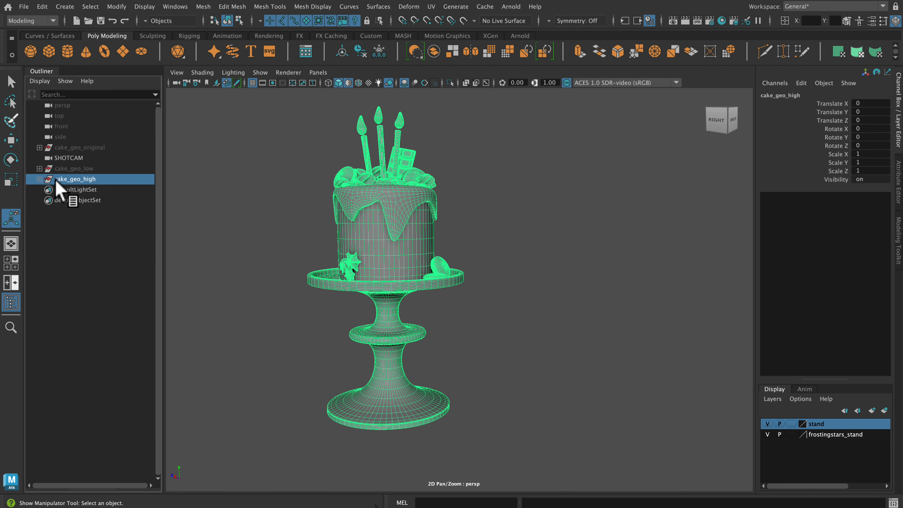
{"action": "left_click", "coordinate": [24, 7]}
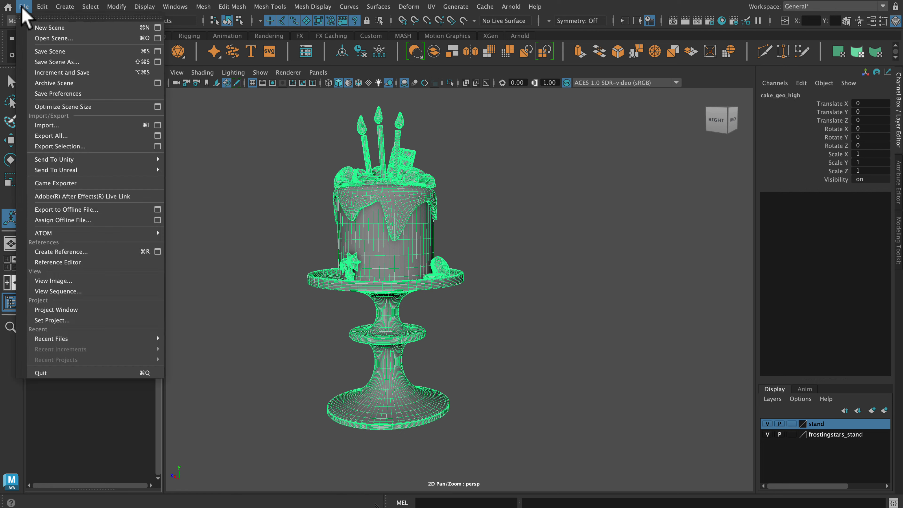
{"action": "left_click", "coordinate": [41, 146]}
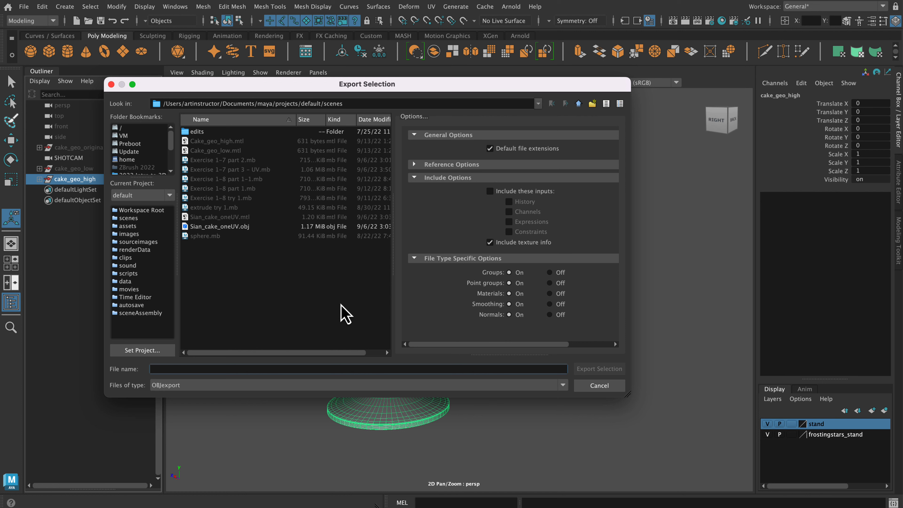
{"action": "type", "text": "cake_"}
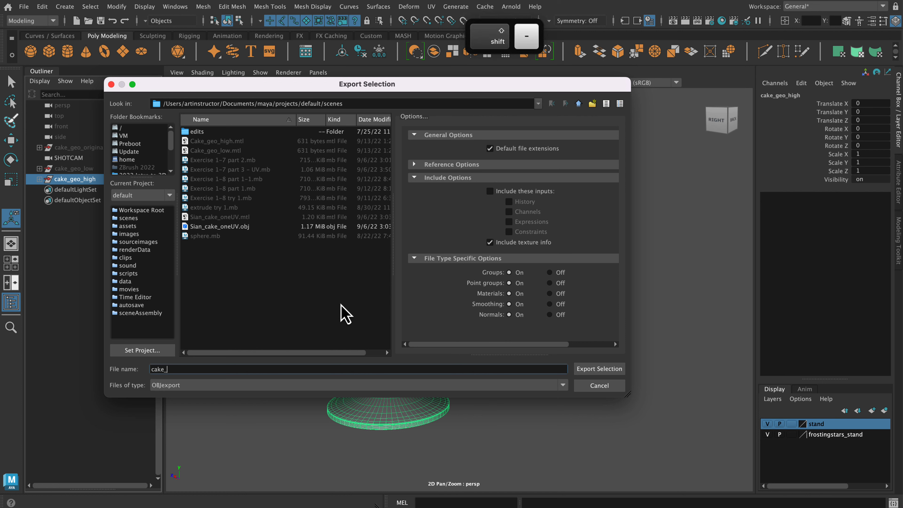
{"action": "type", "text": "geo_low"}
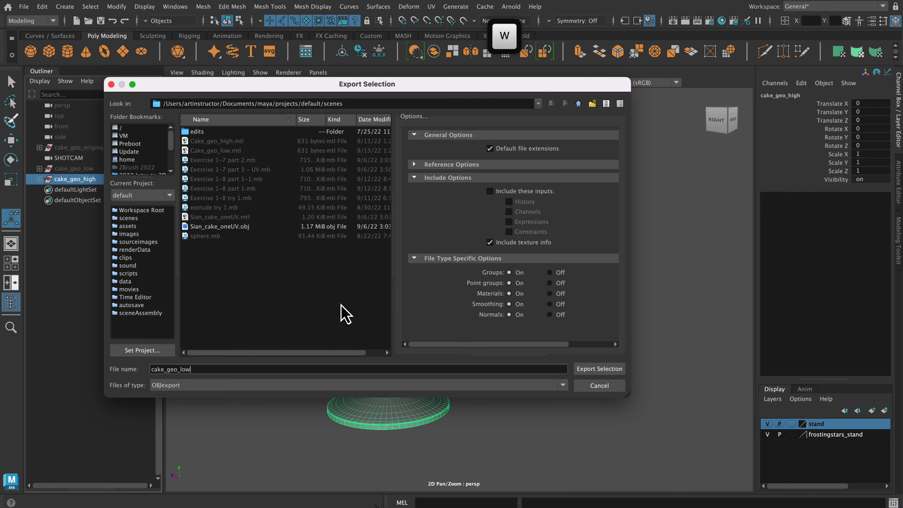
{"action": "key", "text": "BackSpace"}
{"action": "key", "text": "BackSpace"}
{"action": "key", "text": "BackSpace"}
{"action": "type", "text": "high"}
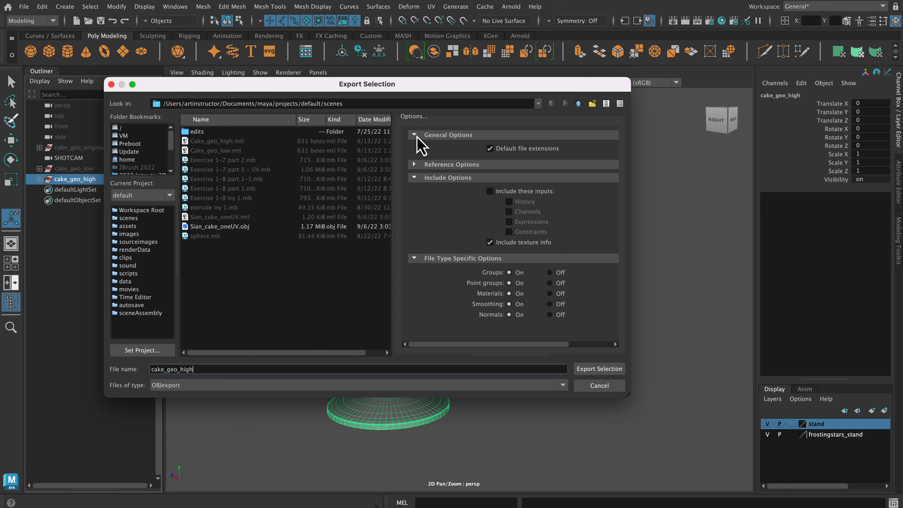
Choose OBJexport as the file type and export the selected high cake group to the scenes folder
{"action": "left_click", "coordinate": [415, 165]}
{"action": "left_click", "coordinate": [415, 166]}
{"action": "left_click", "coordinate": [164, 387]}
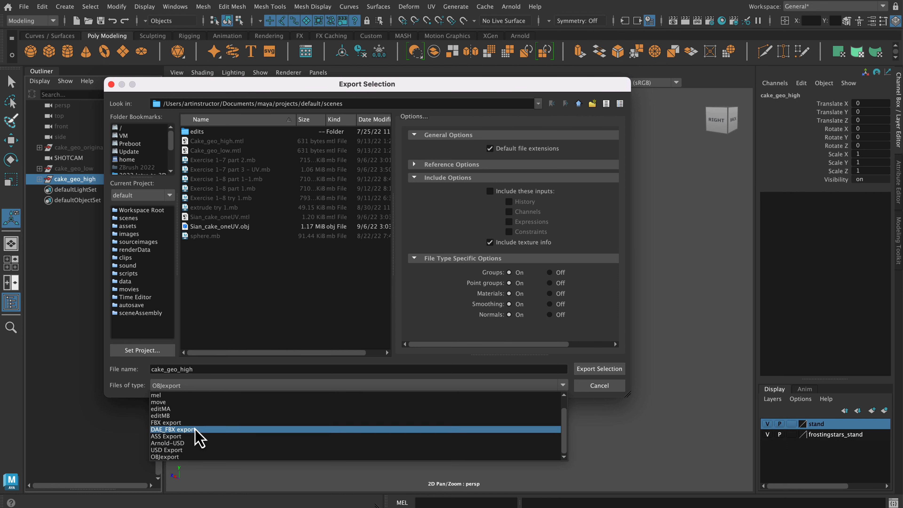
{"action": "left_click", "coordinate": [191, 457]}
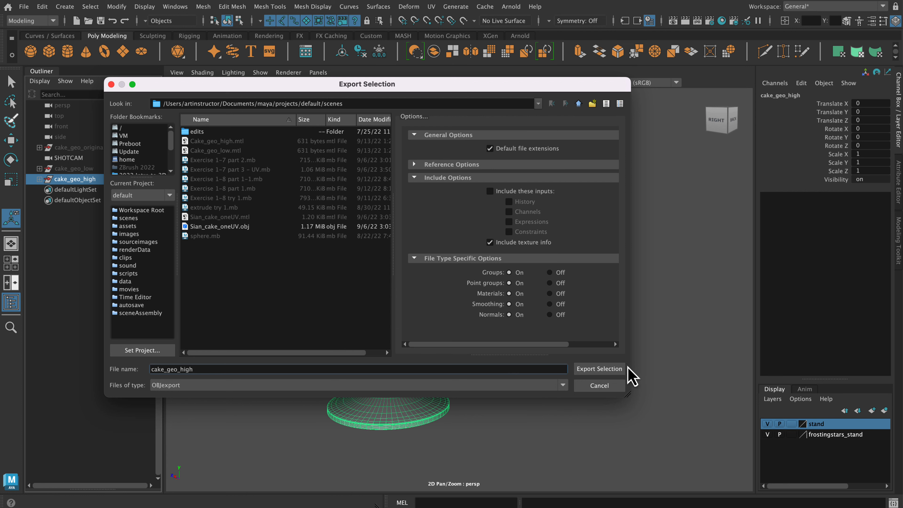
{"action": "left_click", "coordinate": [586, 372]}
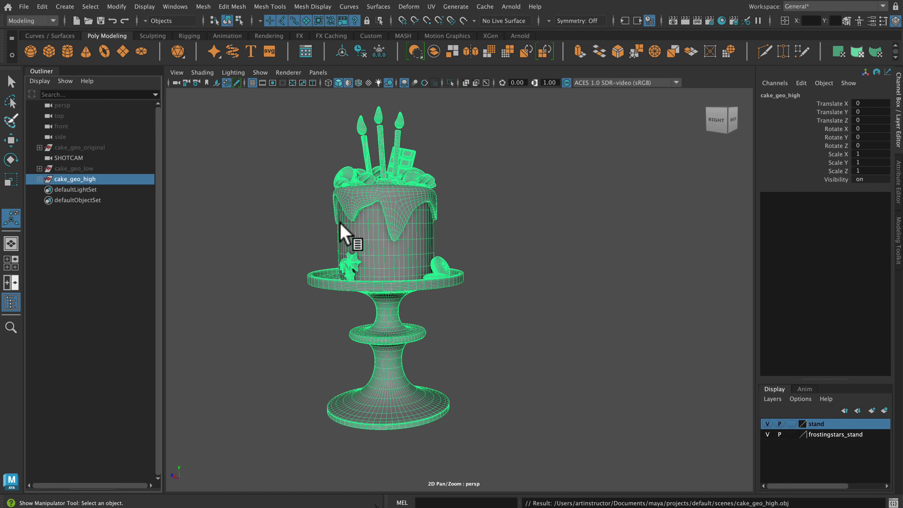
Hide the cake_geo_high group and show the cake_geo_low group
{"action": "left_click", "coordinate": [145, 7]}
{"action": "mouse_move", "coordinate": [162, 67]}
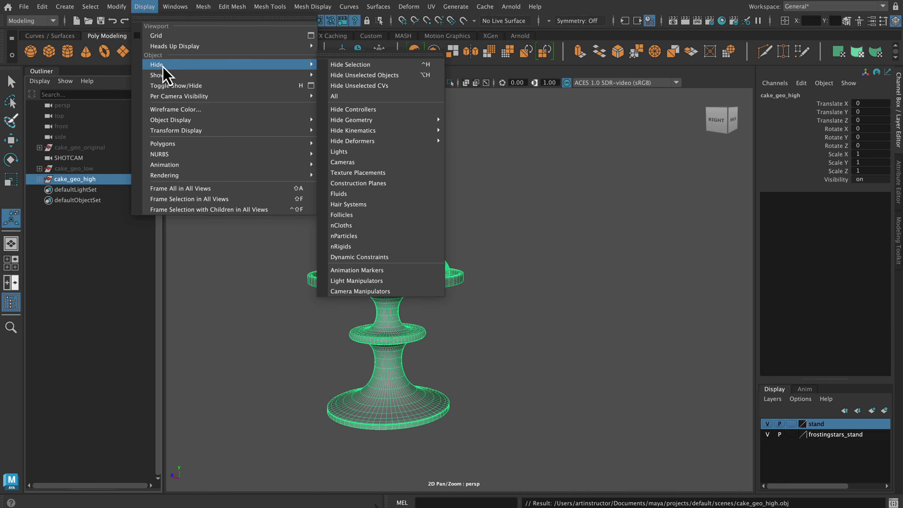
{"action": "left_click", "coordinate": [388, 67]}
{"action": "left_click", "coordinate": [59, 168]}
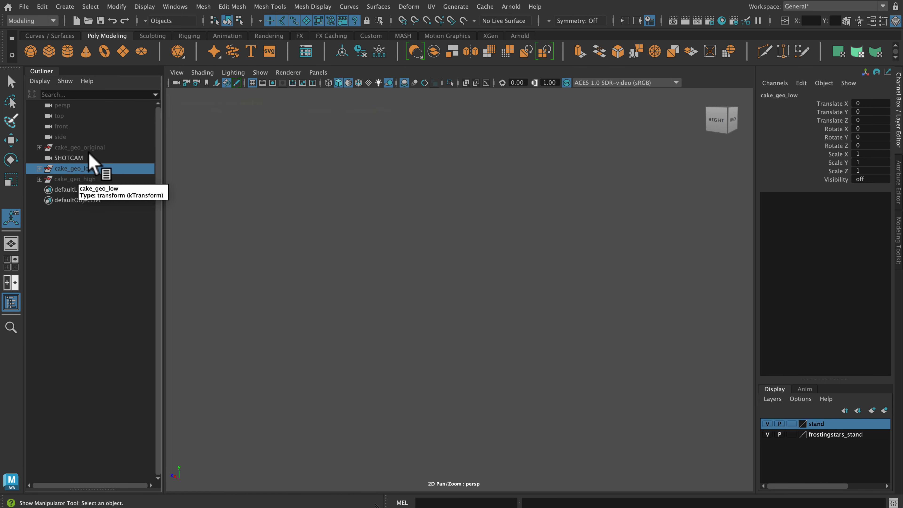
{"action": "left_click", "coordinate": [142, 9]}
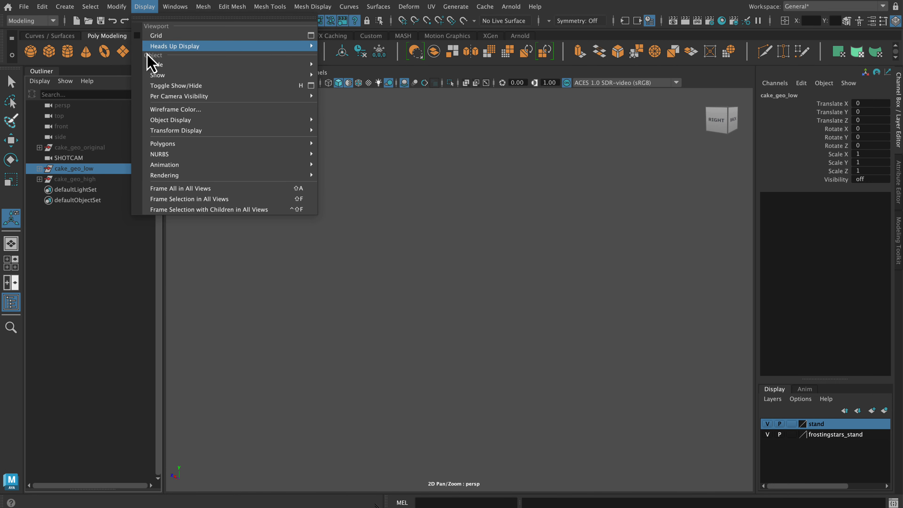
{"action": "mouse_move", "coordinate": [157, 75]}
{"action": "left_click", "coordinate": [330, 75]}
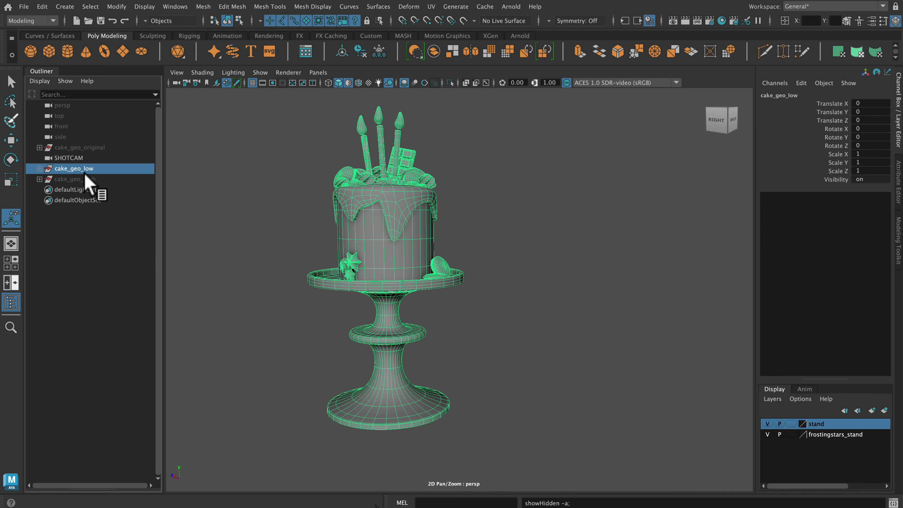
Export the selected cake_geo_low group to the scenes folder as an OBJexport file named cake_geo_low
{"action": "left_click", "coordinate": [25, 6]}
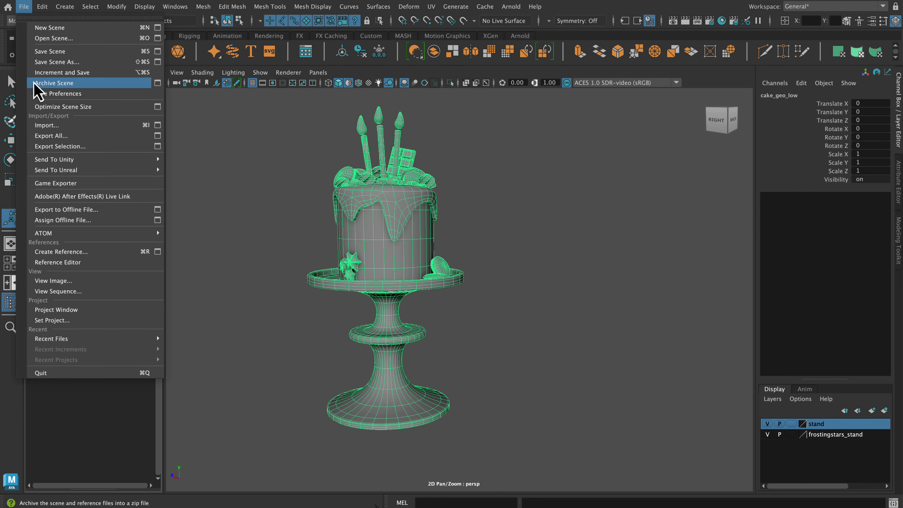
{"action": "left_click", "coordinate": [70, 150]}
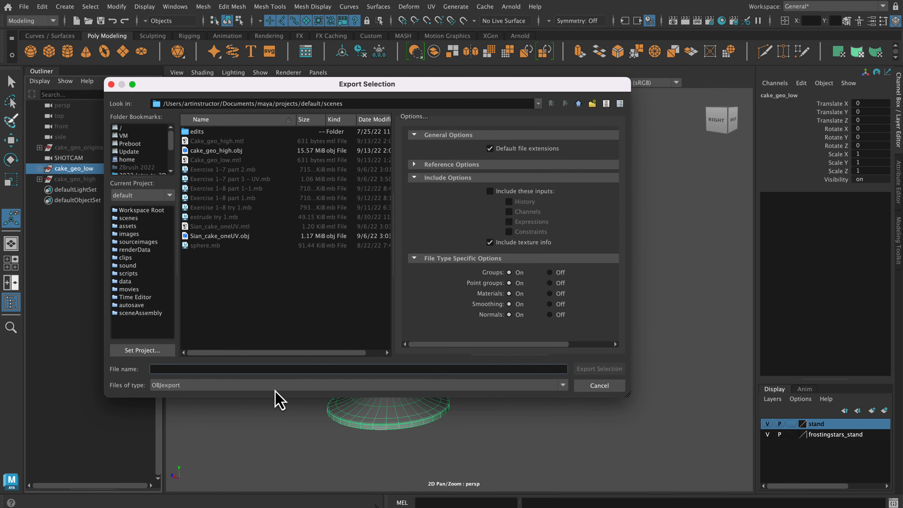
{"action": "type", "text": "cake_g"}
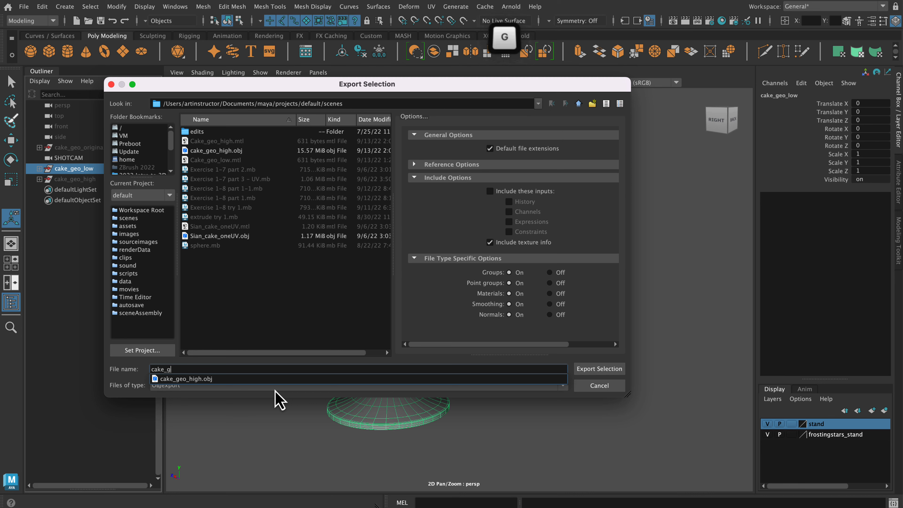
{"action": "type", "text": "eo_low"}
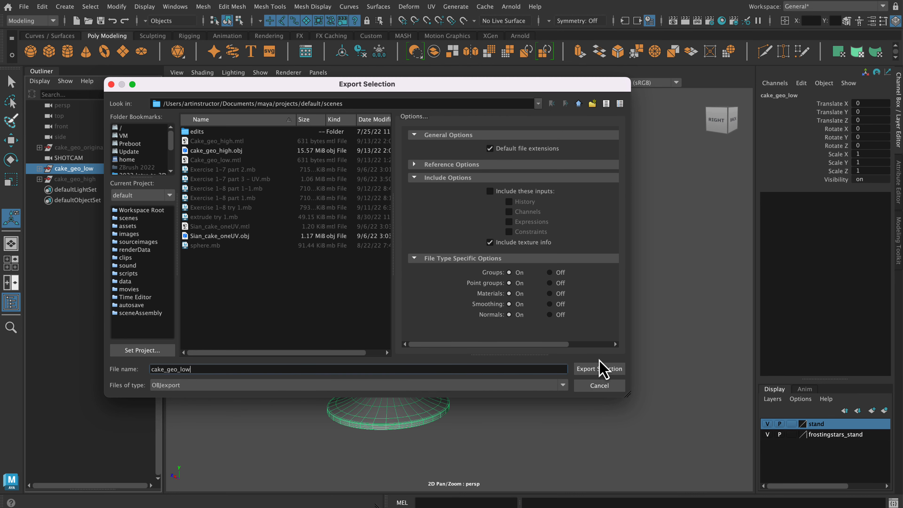
{"action": "left_click", "coordinate": [601, 369]}
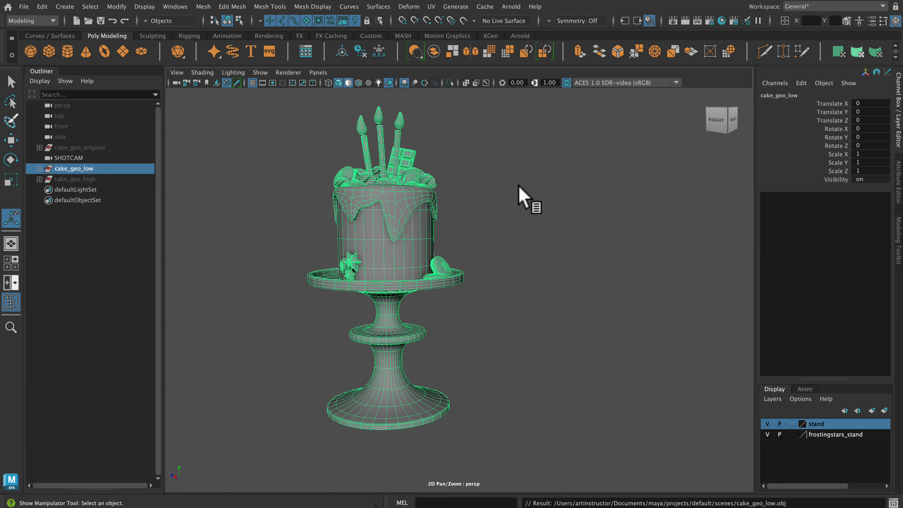
Turn off the default material display, clear the selection and examine the coloured low cake up close from above
{"action": "left_click", "coordinate": [353, 83]}
{"action": "left_click", "coordinate": [500, 213]}
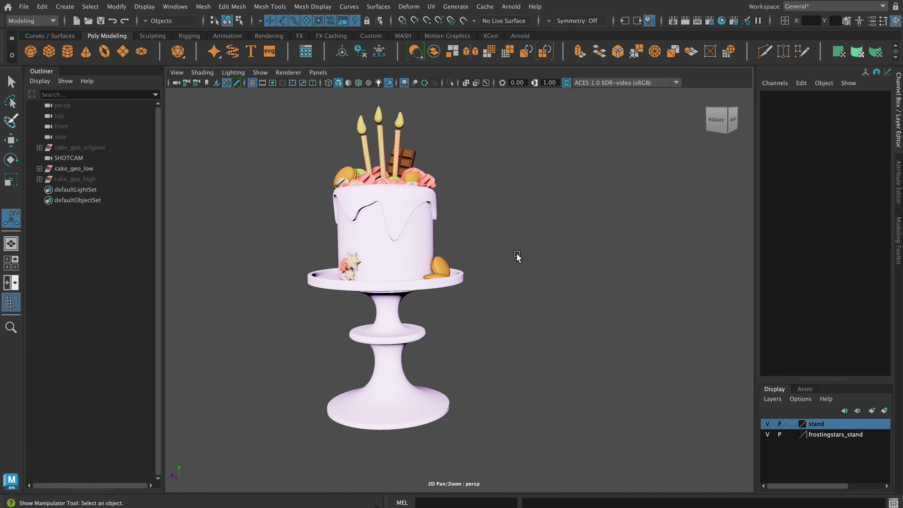
{"action": "left_click_drag", "start_coordinate": [528, 283], "coordinate": [564, 353], "text": "alt"}
{"action": "right_click_drag", "start_coordinate": [565, 354], "coordinate": [617, 432], "text": "alt"}
{"action": "middle_click_drag", "start_coordinate": [611, 393], "coordinate": [619, 434], "text": "alt"}
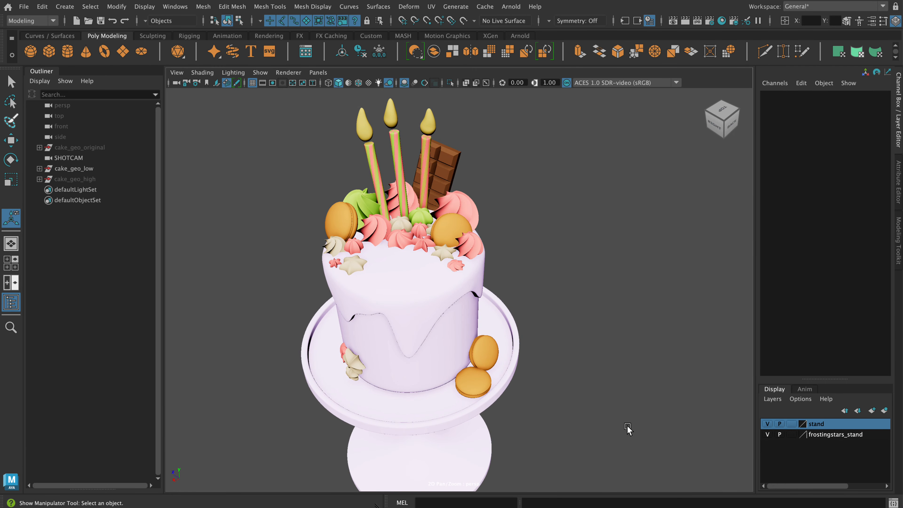